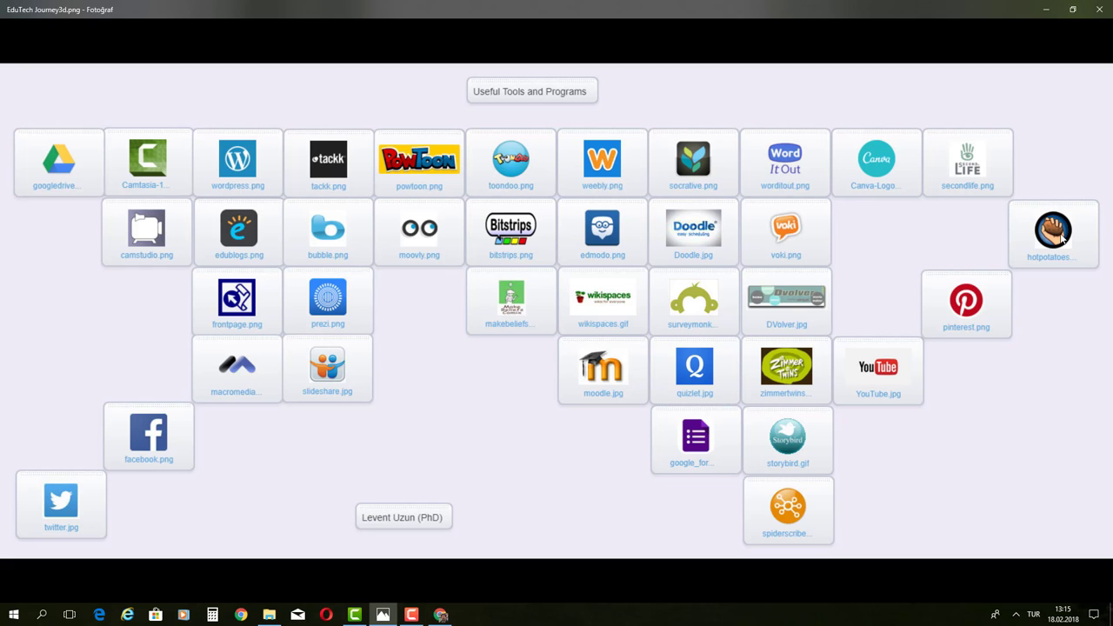
Step: Switch to Chrome, search Google for hotpotatoes and open the Hot Potatoes home page to view its Downloads section
left_click(1047, 12)
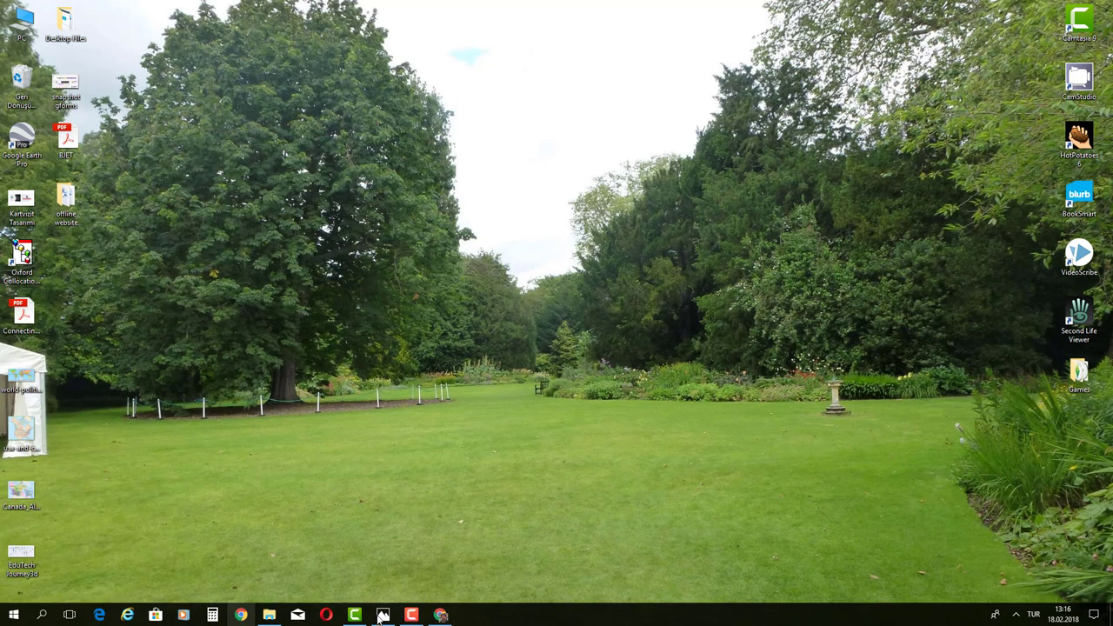
left_click(441, 615)
left_click(547, 227)
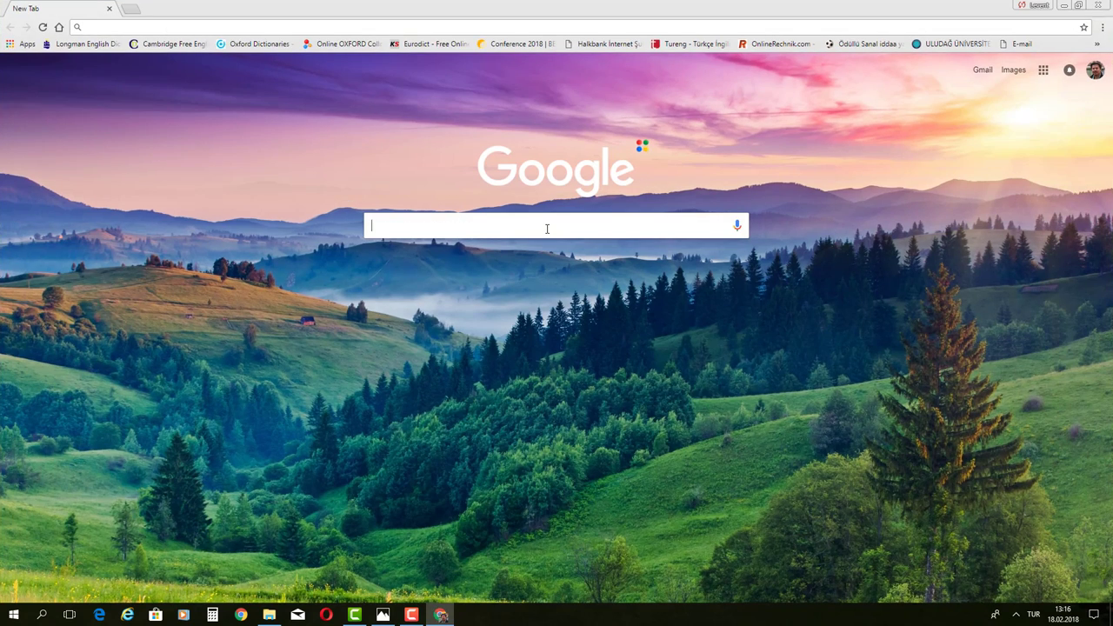
type("hotpota")
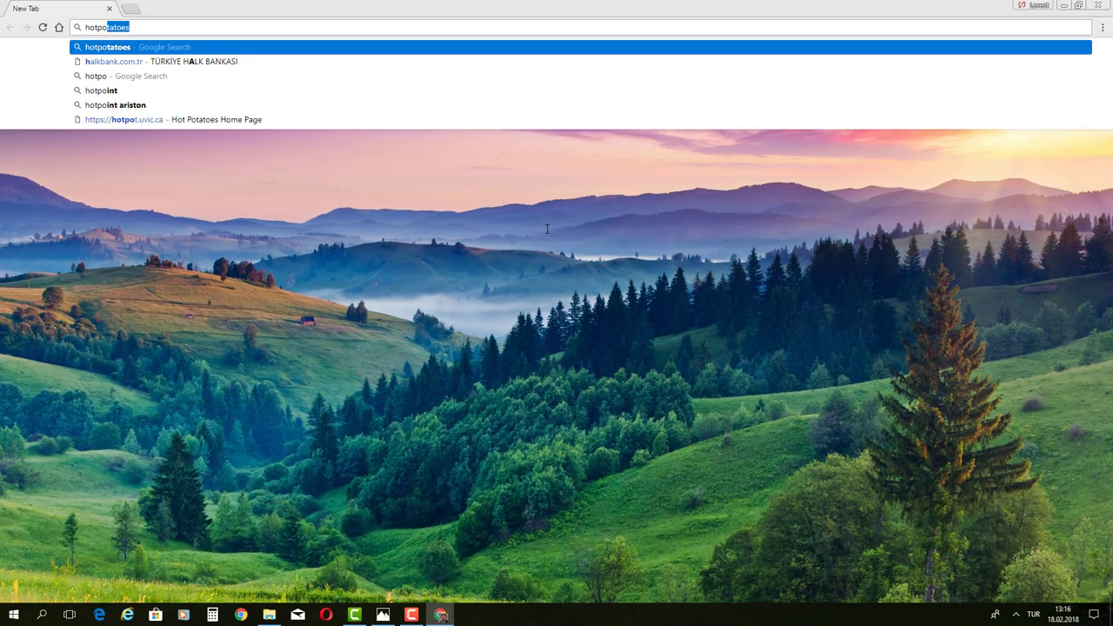
type("toes")
key("Return")
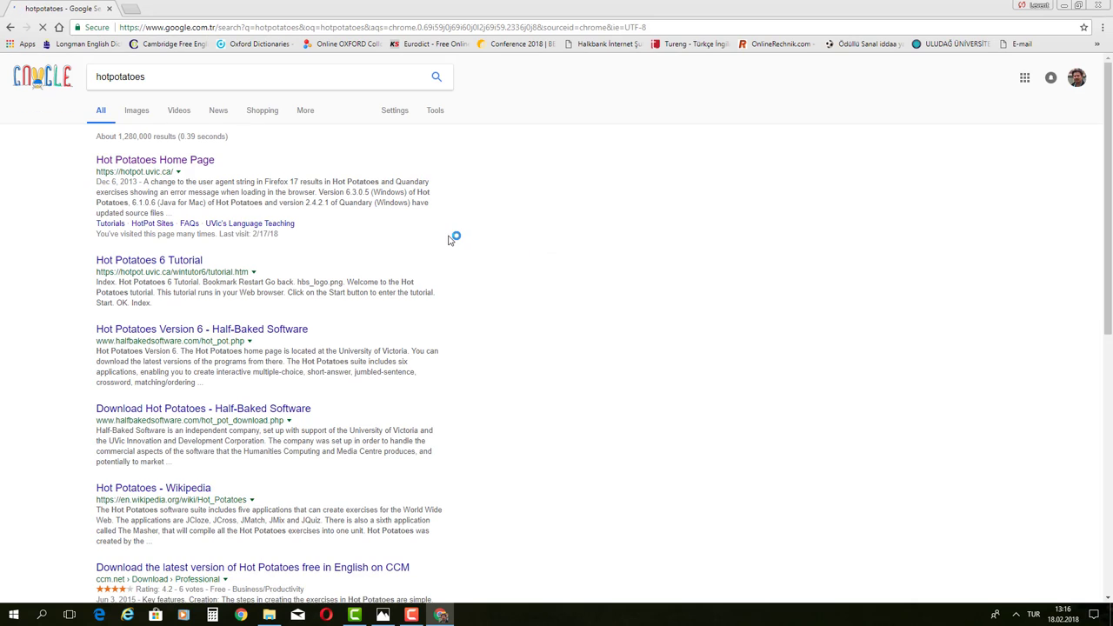
left_click(148, 162)
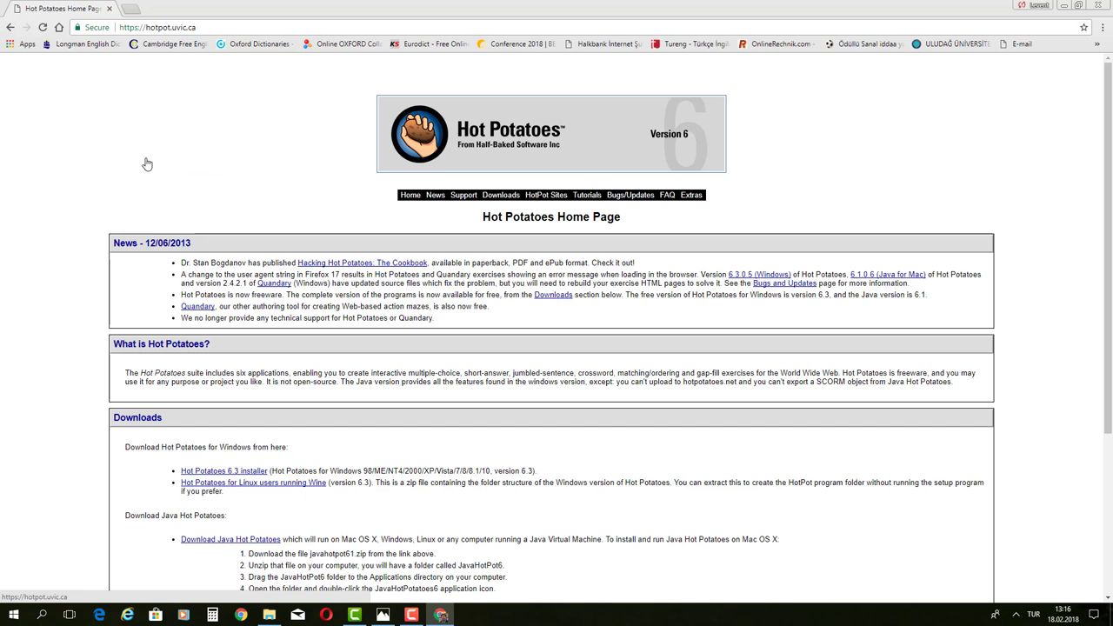
scroll(135, 261, "down", 2)
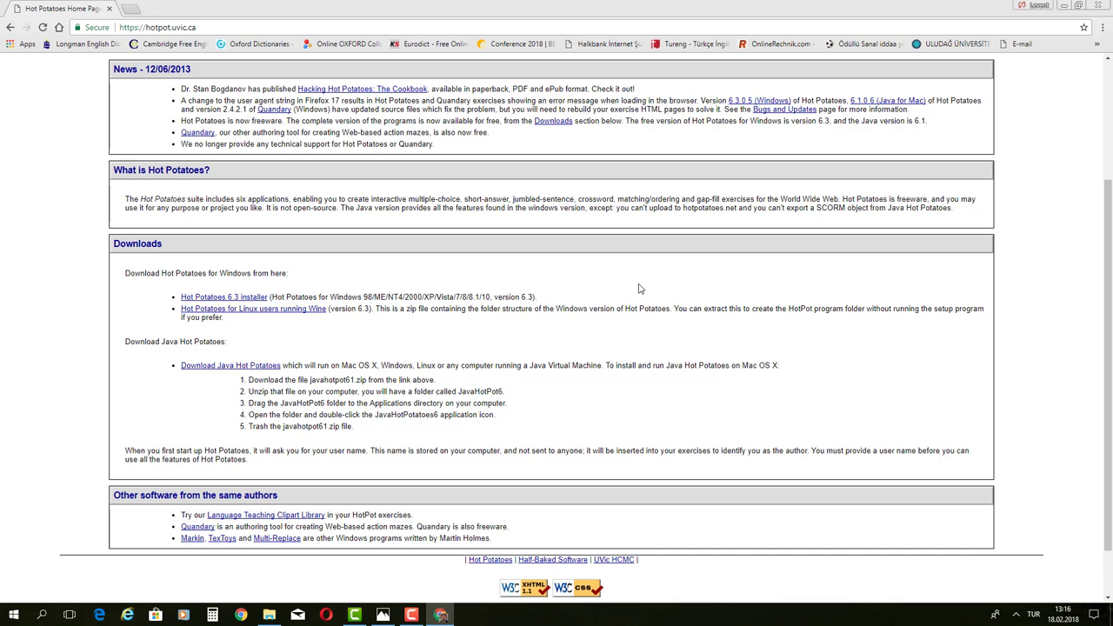
Step: Leave the browser, launch Hot Potatoes from the desktop and open its JCloze exercise editor
left_click(1065, 8)
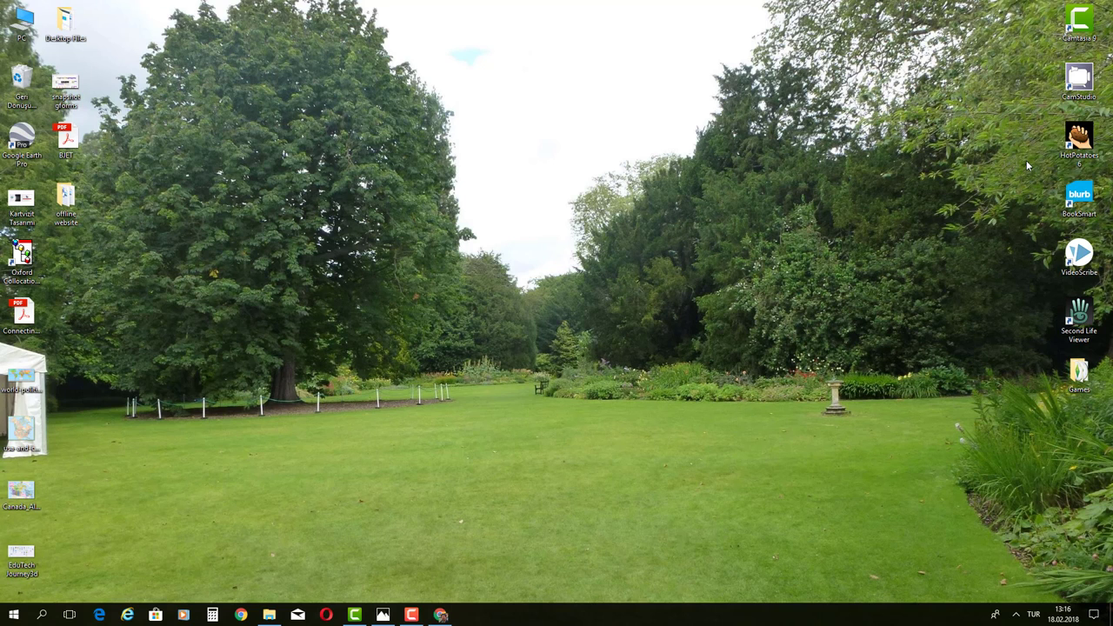
mouse_move(1078, 140)
left_mouse_down()
mouse_move(578, 170)
mouse_move(594, 150)
mouse_move(1076, 149)
left_mouse_up()
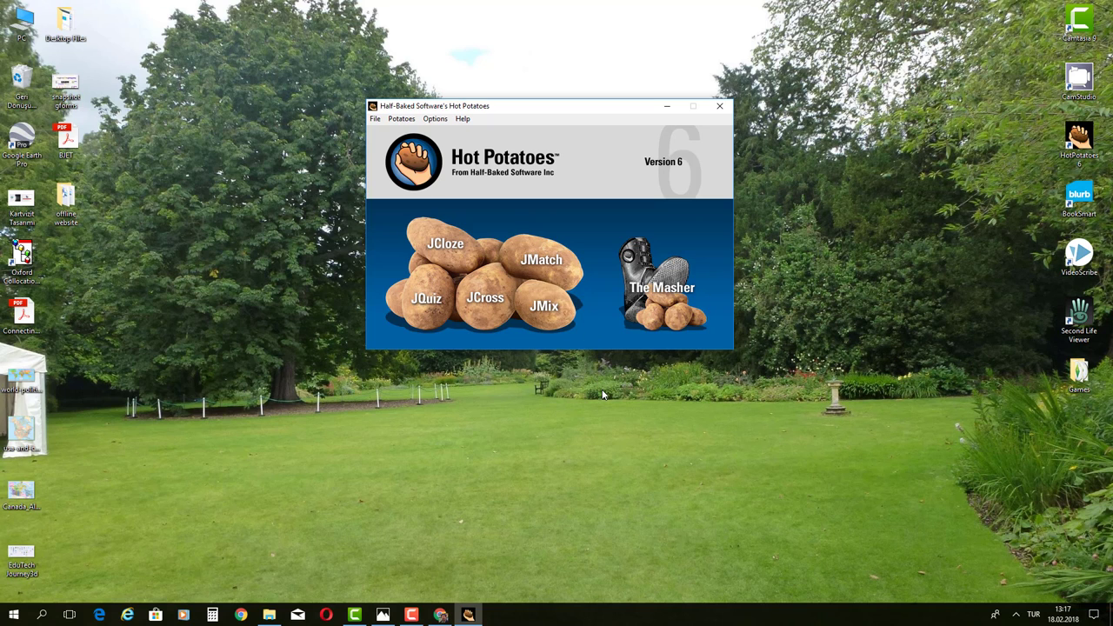
left_click(446, 251)
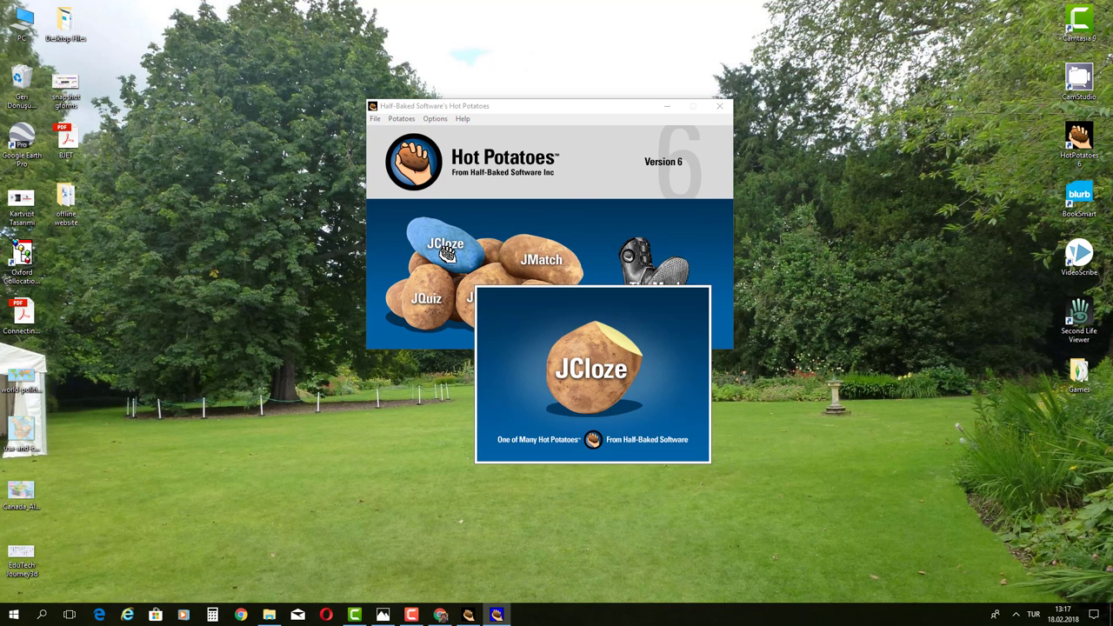
Step: Give the new JCloze exercise the title "Cloze test"
left_click_drag(618, 246, 568, 256)
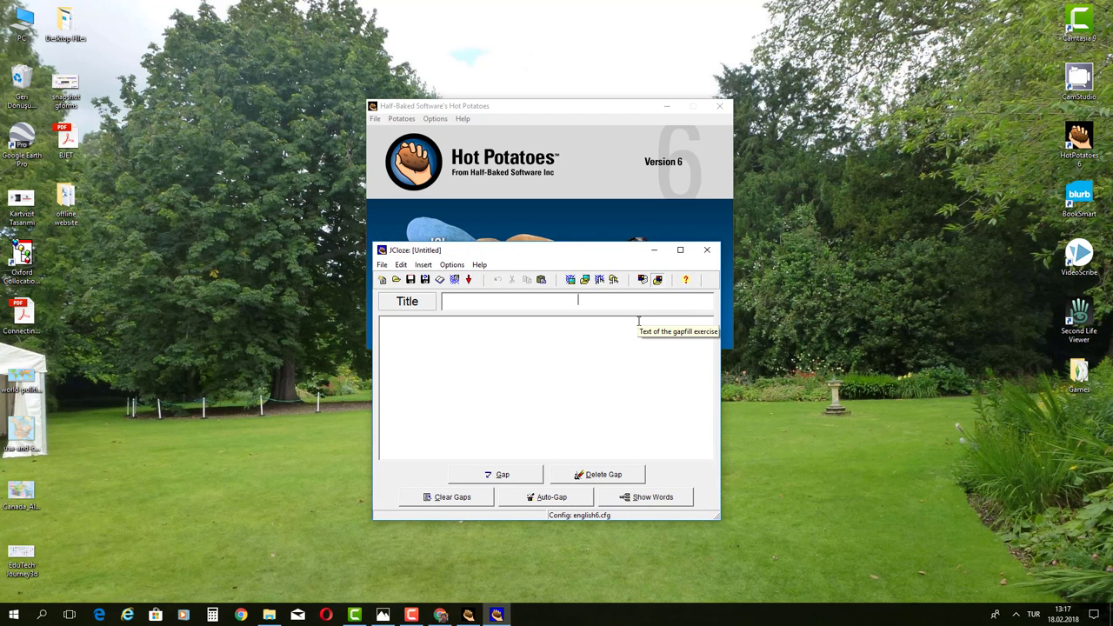
type("Cloze test")
left_click(423, 332)
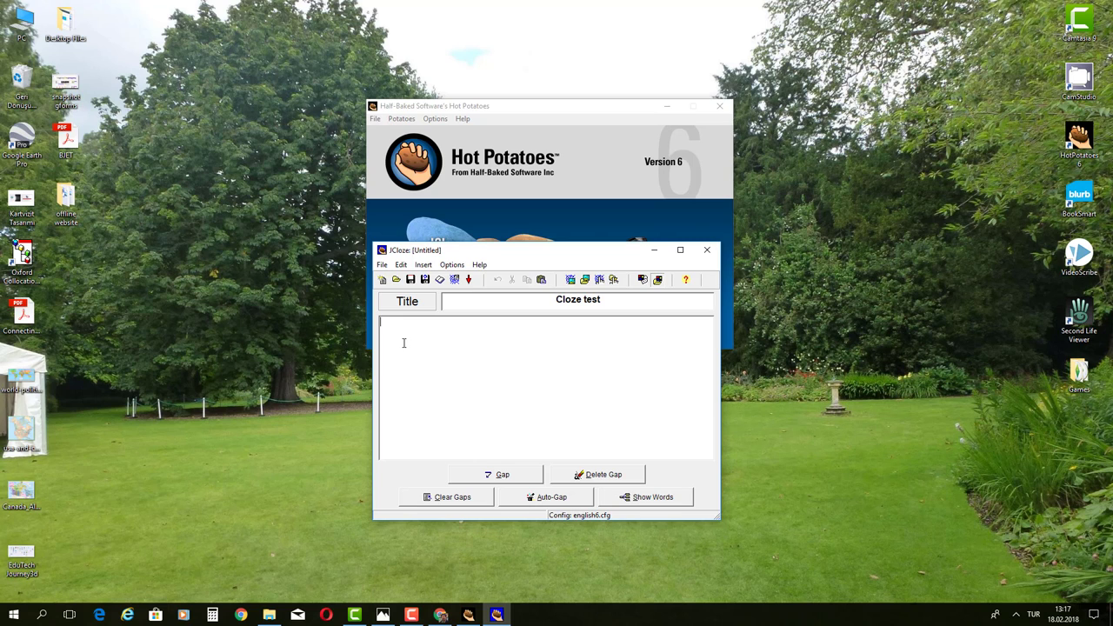
Step: Open the "sia-never give up" Word document from the offline website folder, copy all its lyrics and close it
left_click(270, 615)
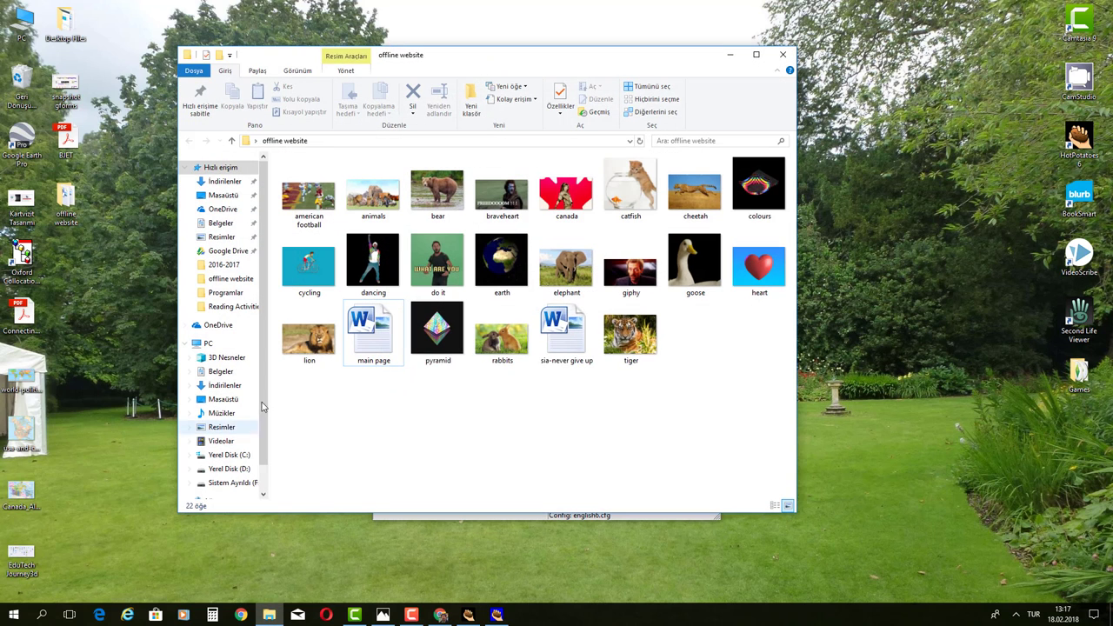
left_click(571, 347)
double_click(573, 342)
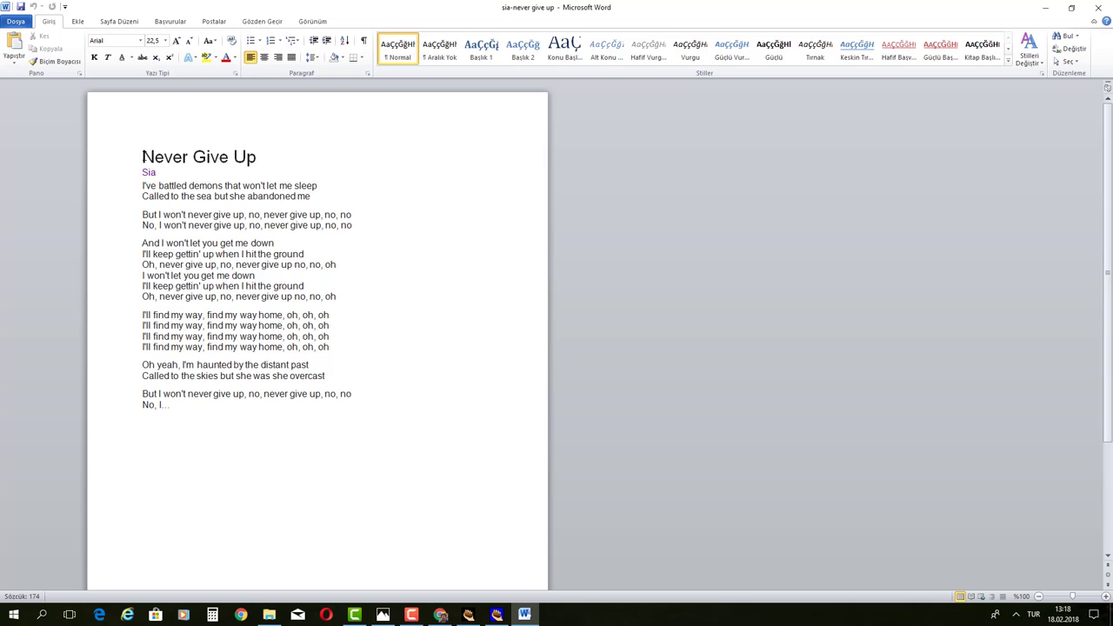
left_click_drag(143, 156, 320, 401)
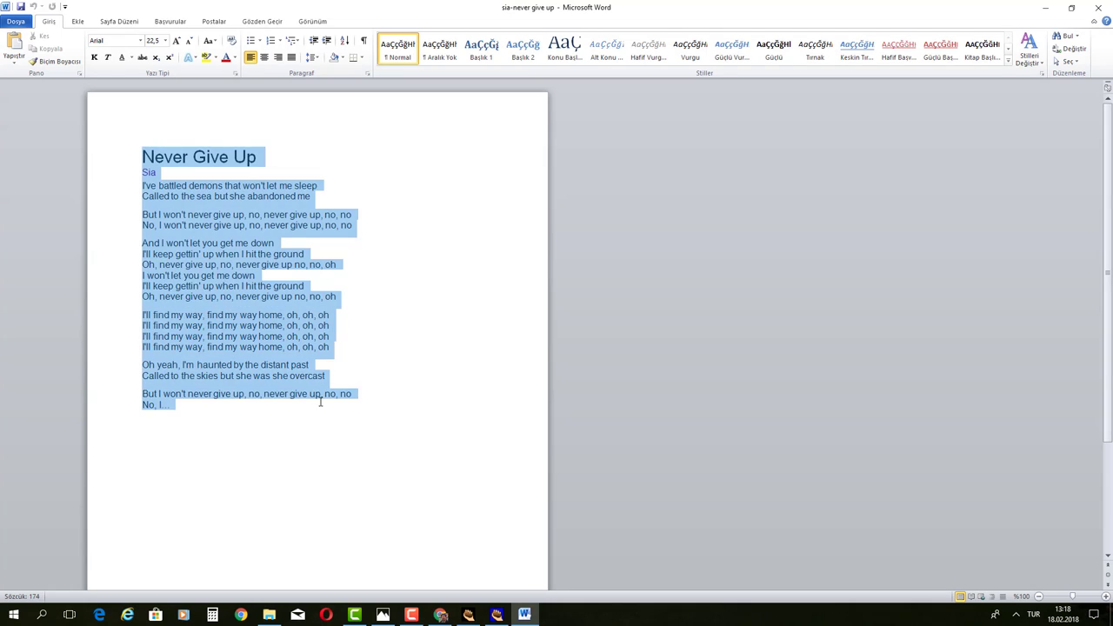
right_click(255, 286)
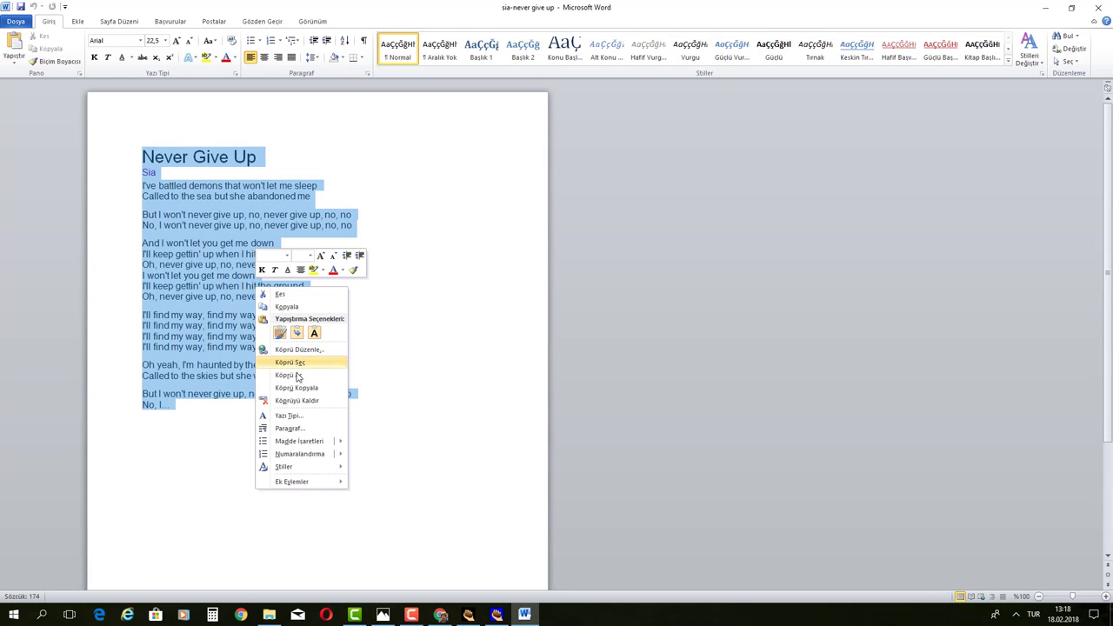
right_click(193, 324)
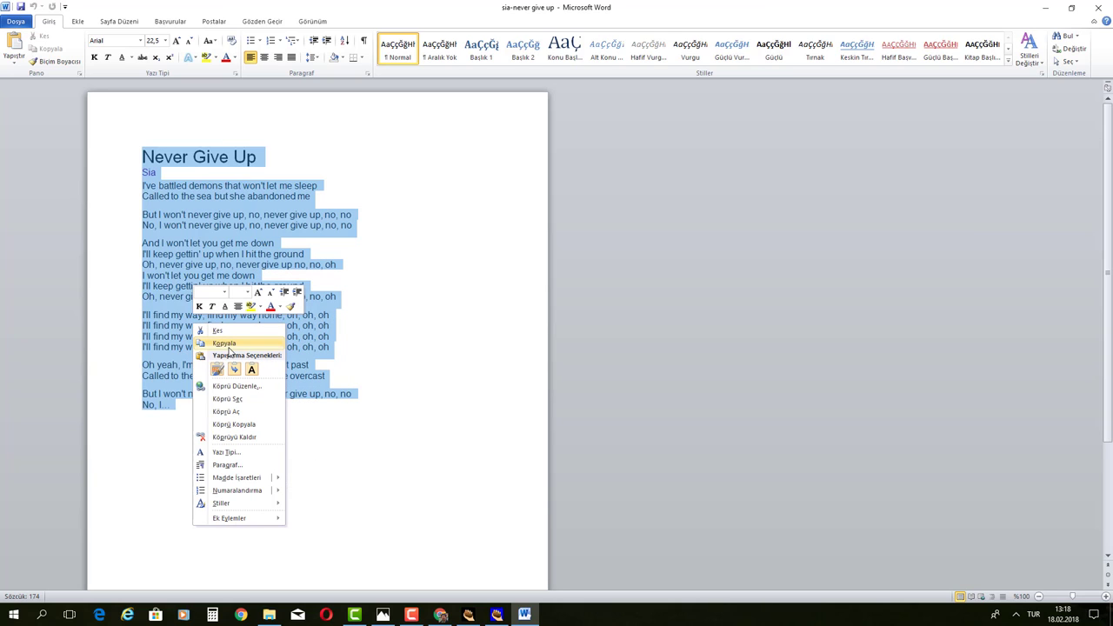
left_click(228, 347)
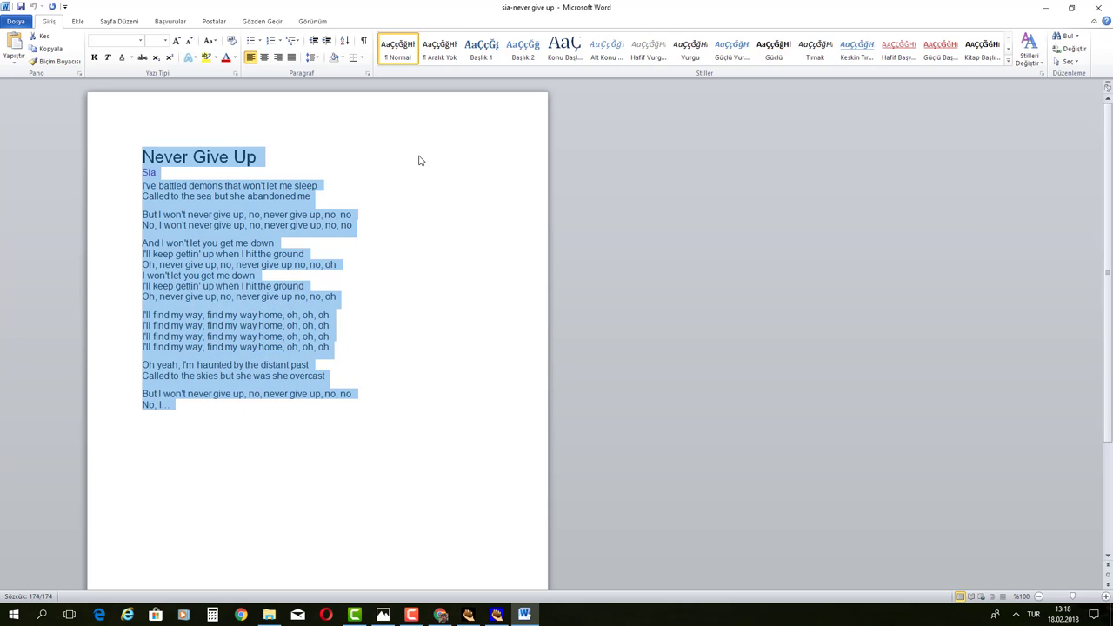
left_click(1101, 7)
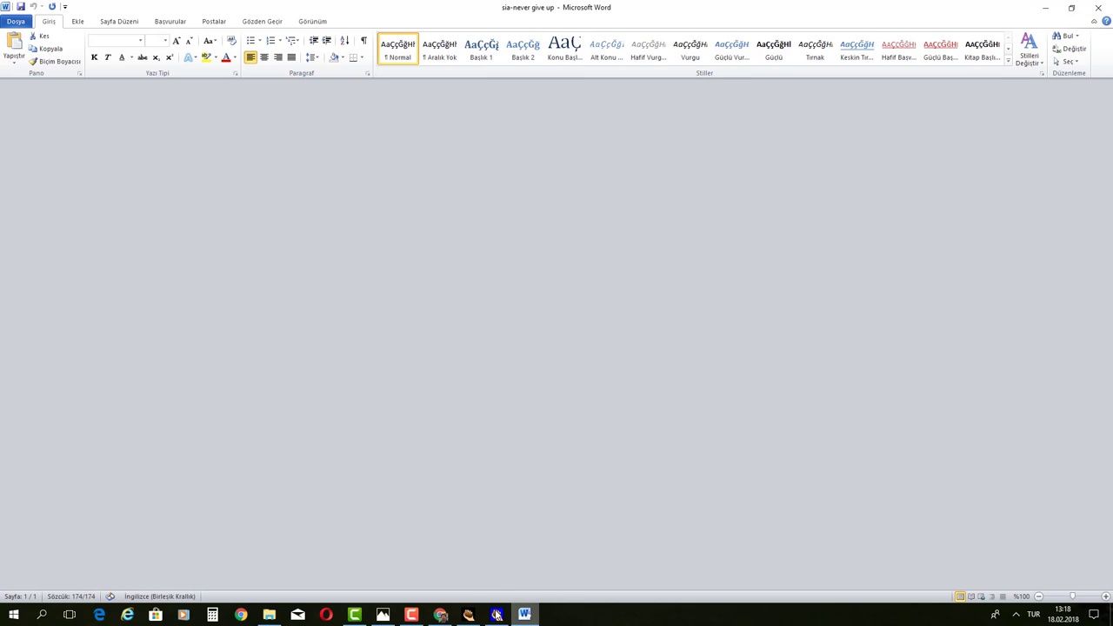
Step: Return to JCloze and paste the copied lyrics as the text of the gap-fill exercise
left_click(497, 615)
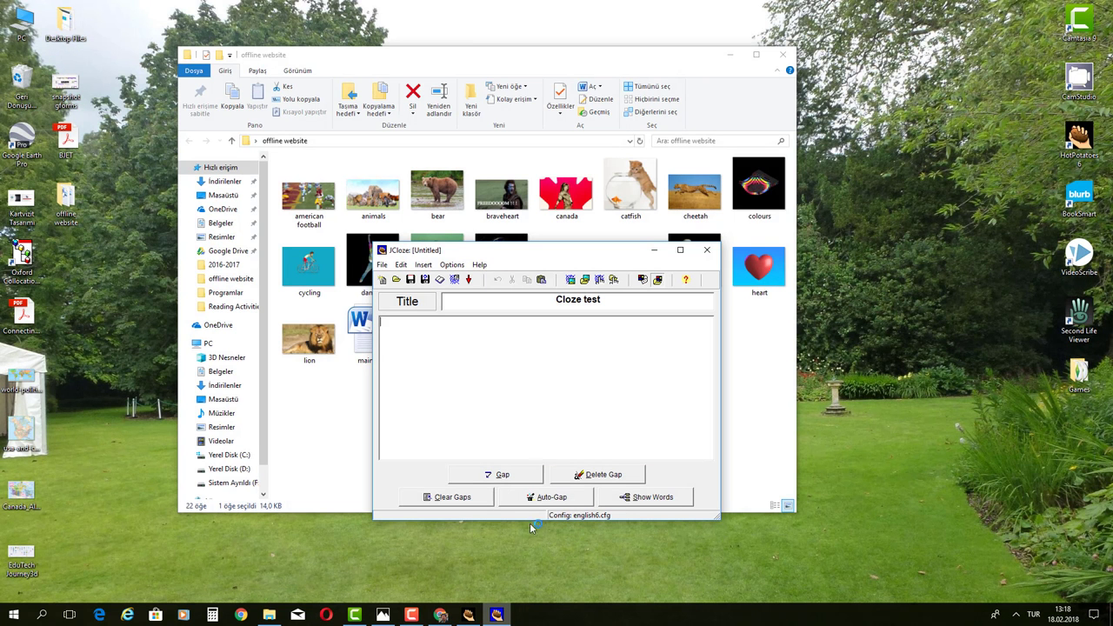
left_click(424, 333)
key("ctrl+v")
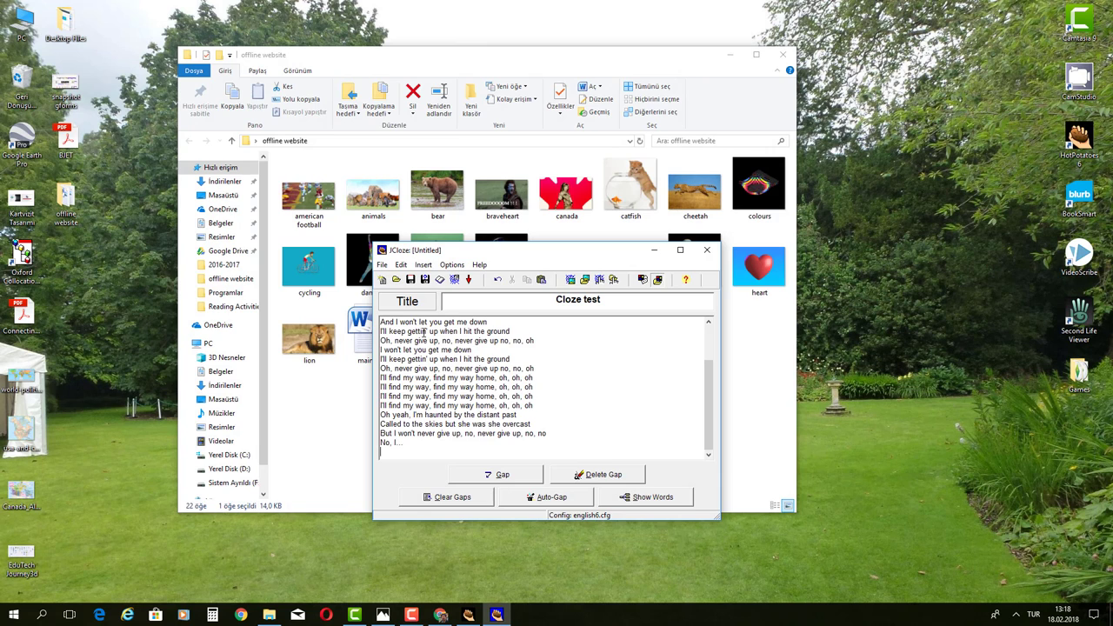
scroll(492, 382, "up", 8)
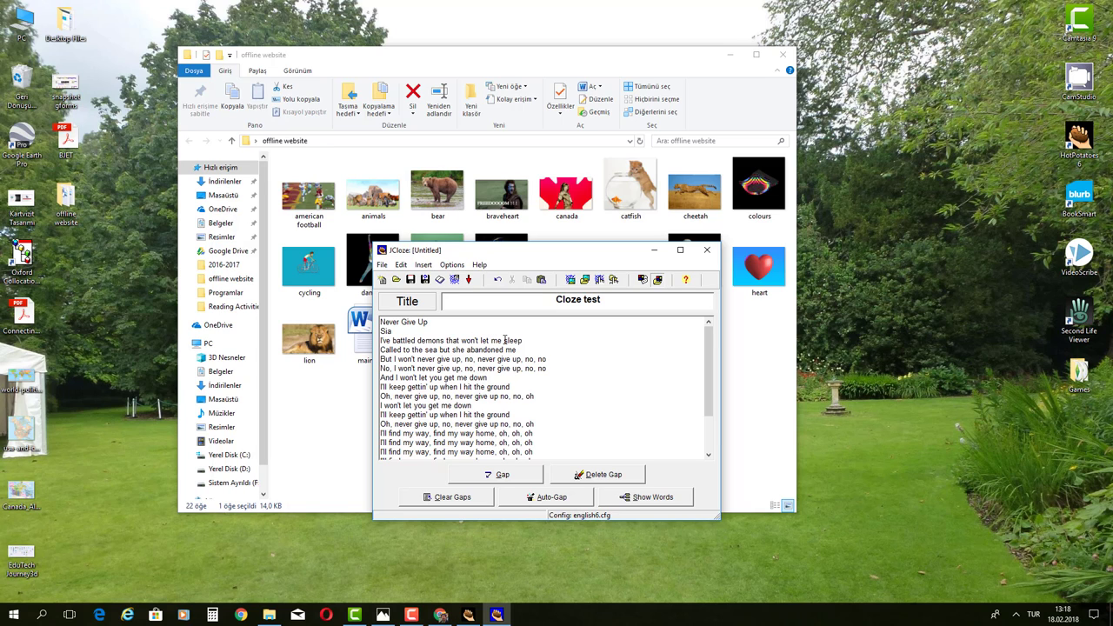
Step: Create gaps for "sleep" and "abandoned" in the first two lyric lines, without clues or alternative answers
left_click_drag(503, 340, 522, 340)
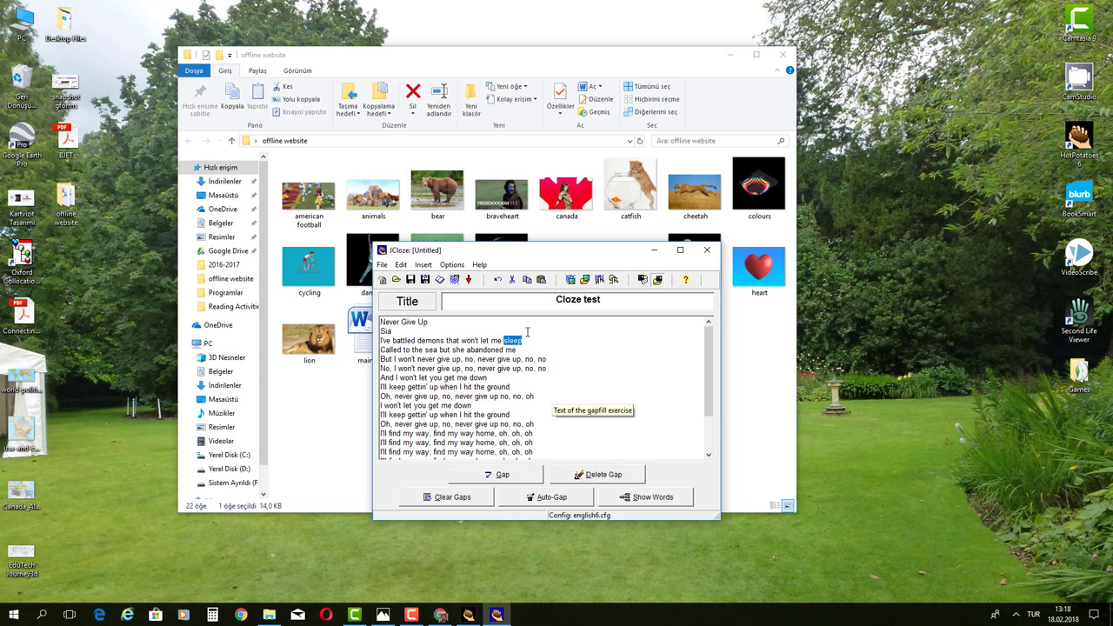
left_click(492, 474)
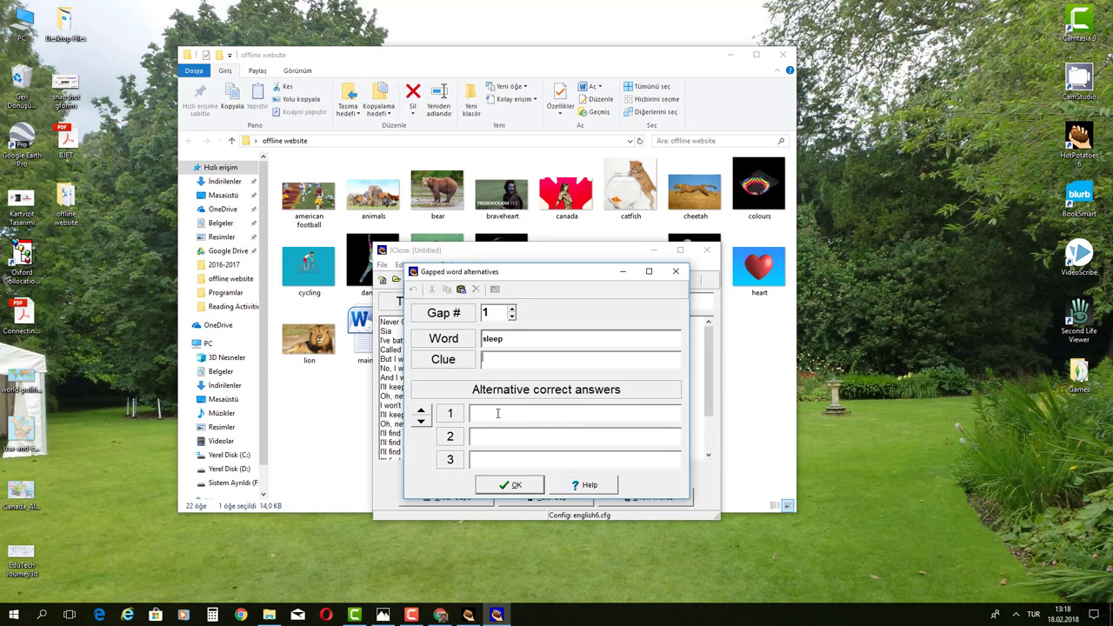
left_click(509, 486)
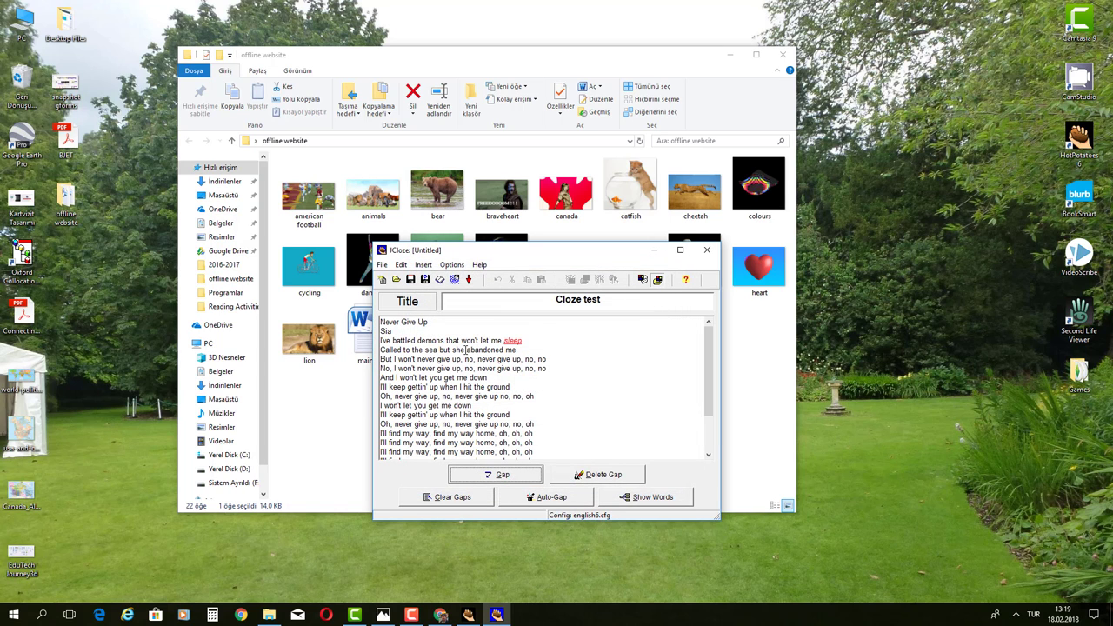
left_click_drag(465, 349, 505, 350)
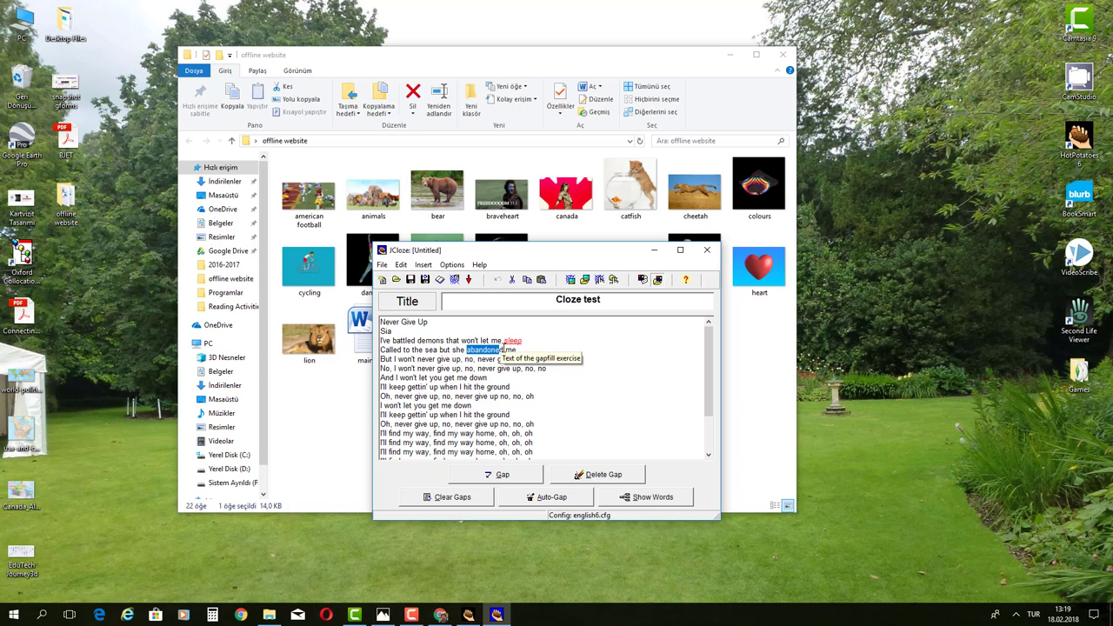
left_click(498, 477)
left_click(505, 484)
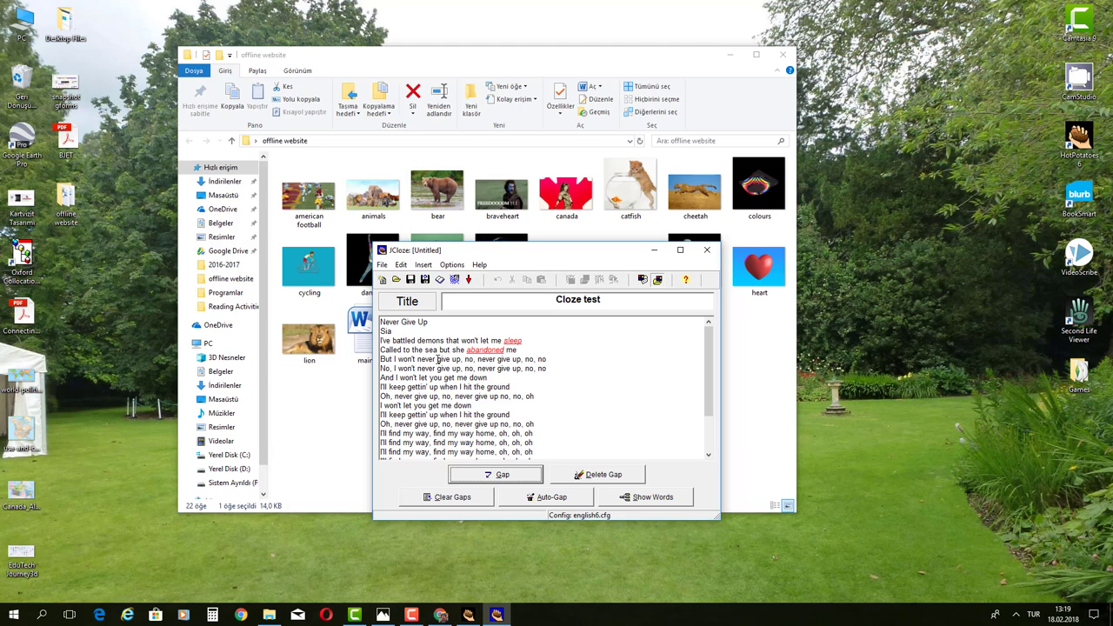
Step: Create a gap for the first "give up" in each of the two "I won't never give up" lines
left_click_drag(438, 359, 457, 359)
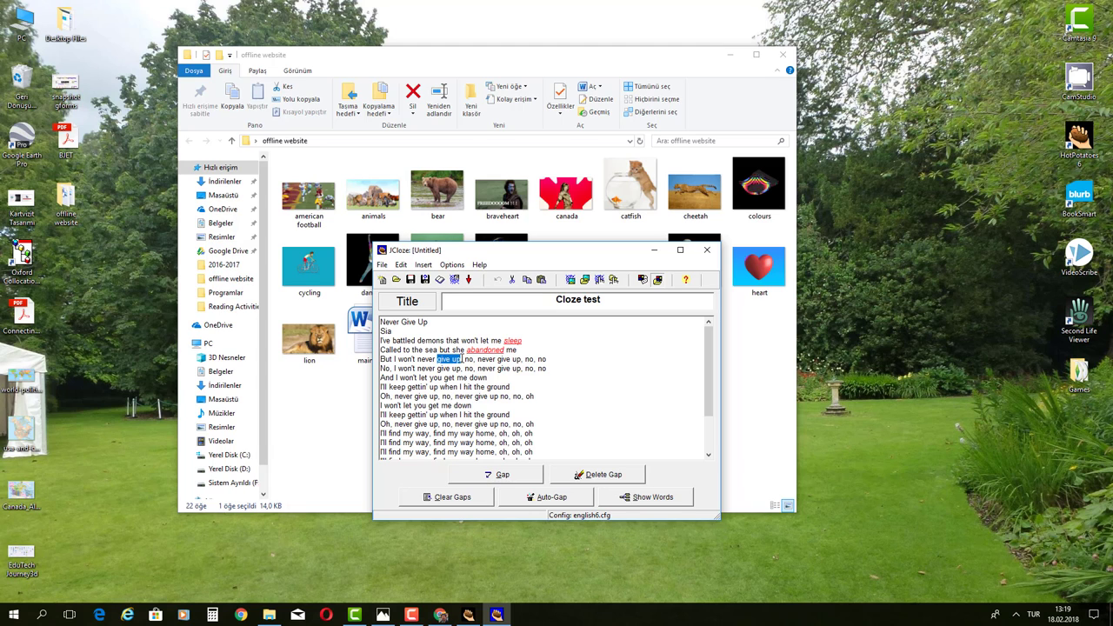
left_click(492, 476)
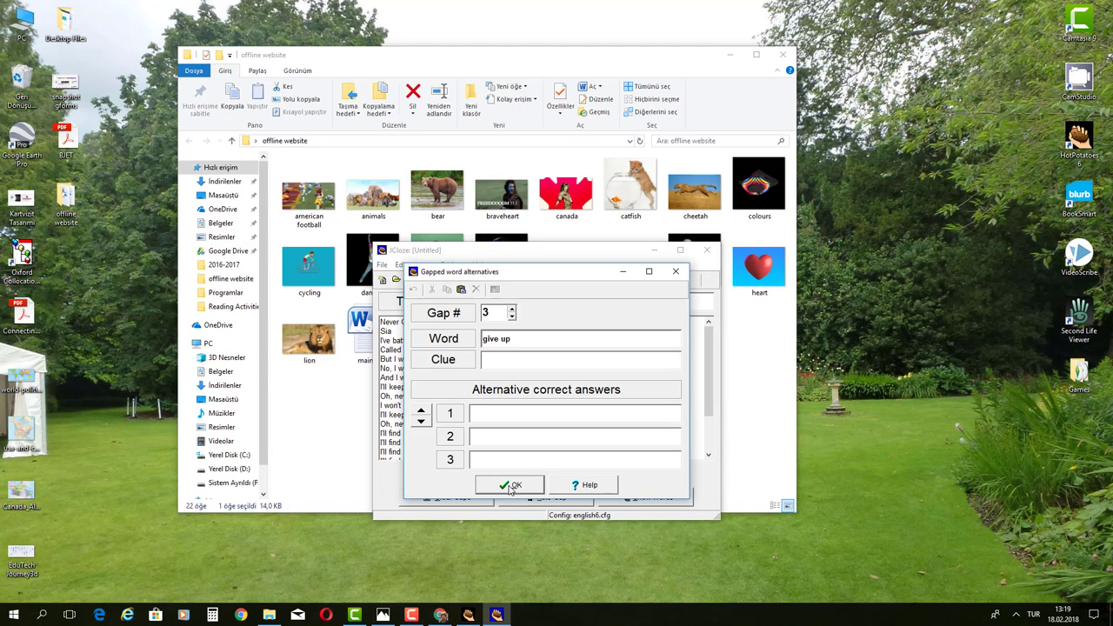
left_click(510, 485)
left_click_drag(437, 368, 462, 368)
left_click(488, 476)
left_click(516, 486)
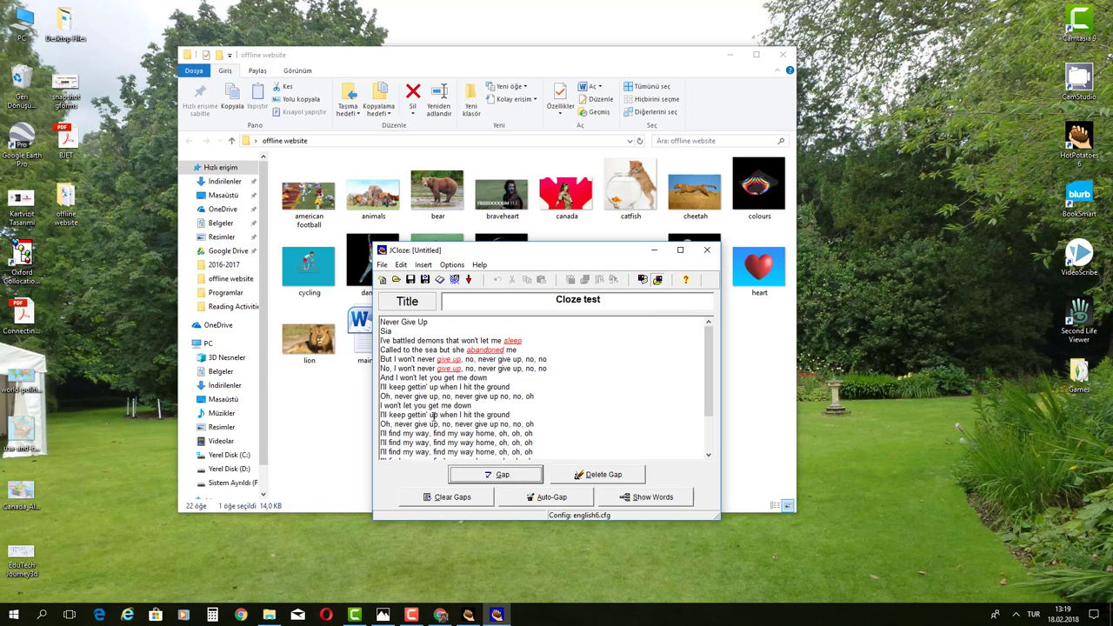
Step: Create gaps for "down" in the "And I won't let you" line and "ground" in the line below it
scroll(432, 416, "down", 1)
left_click_drag(470, 350, 488, 349)
left_click(488, 476)
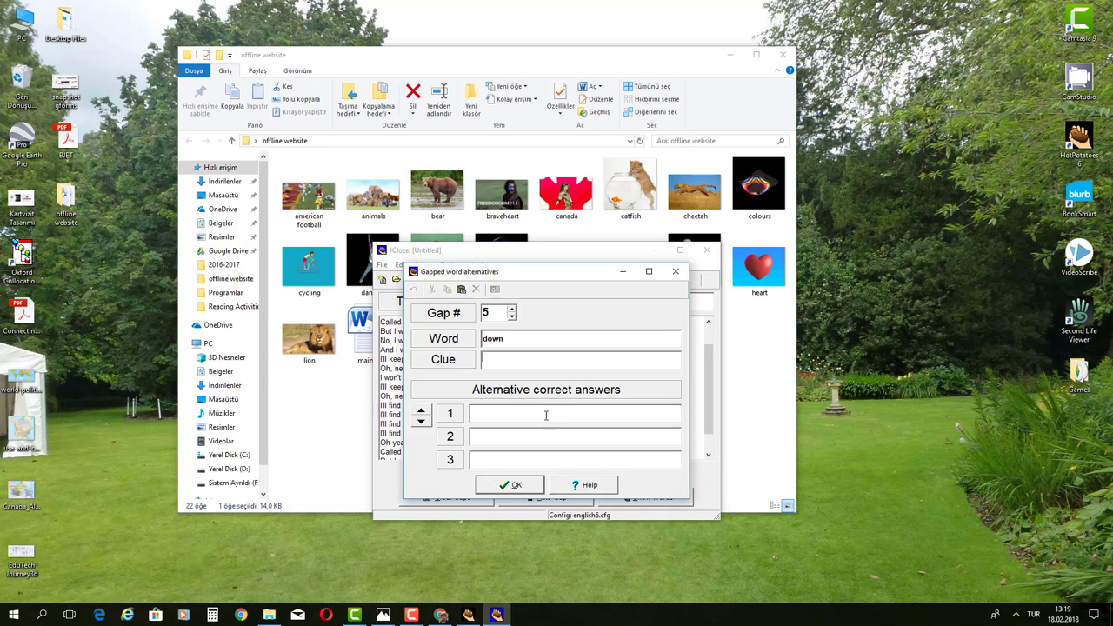
left_click(518, 485)
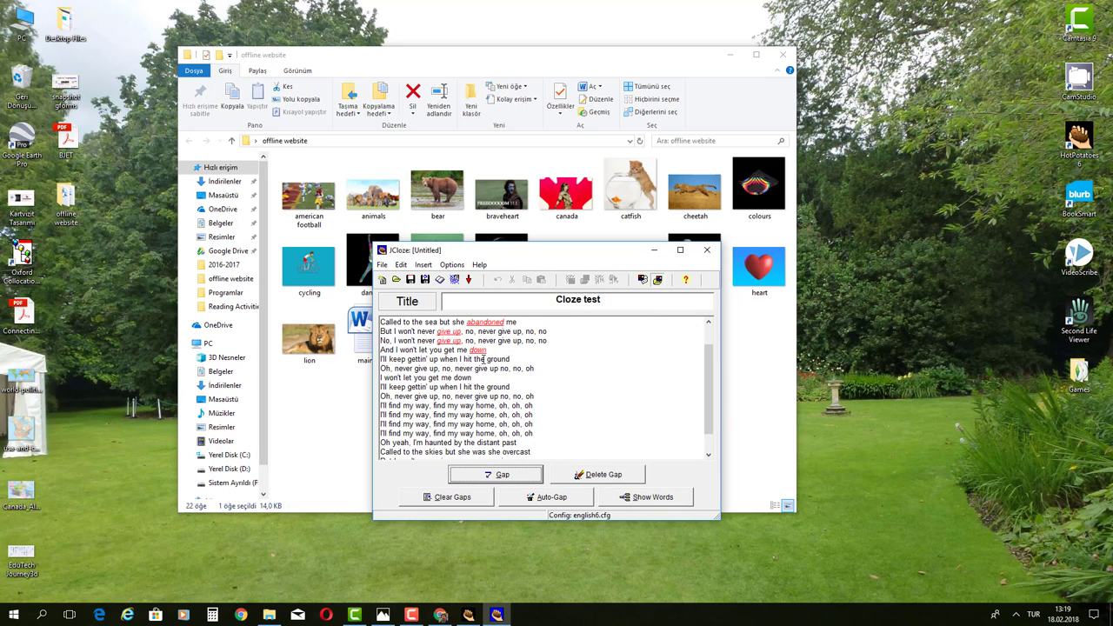
left_click_drag(488, 359, 510, 359)
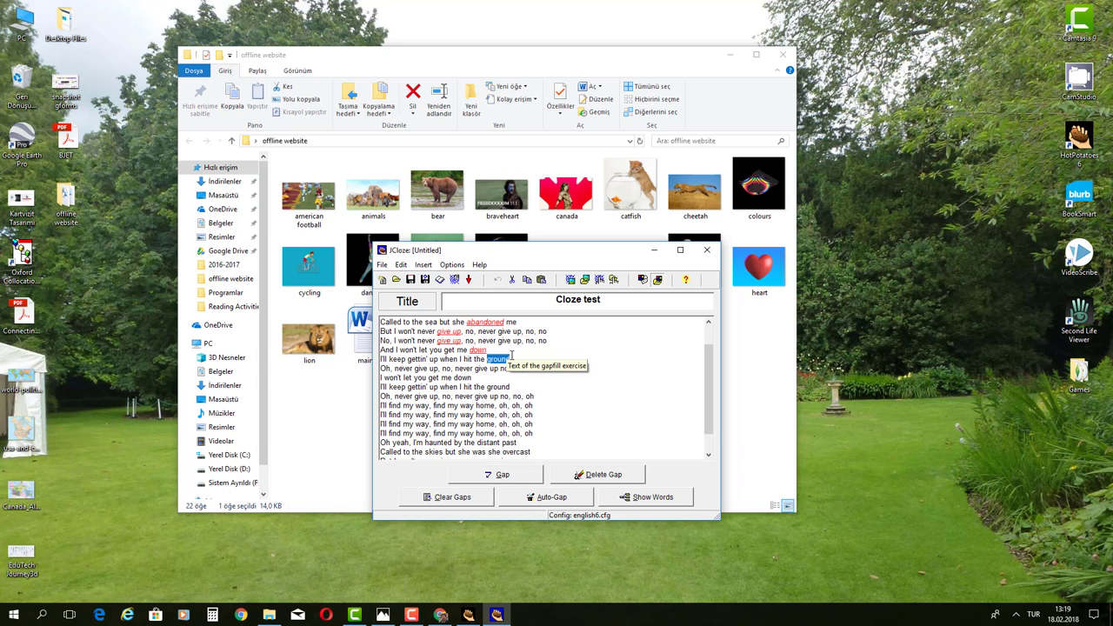
left_click(488, 475)
left_click(520, 483)
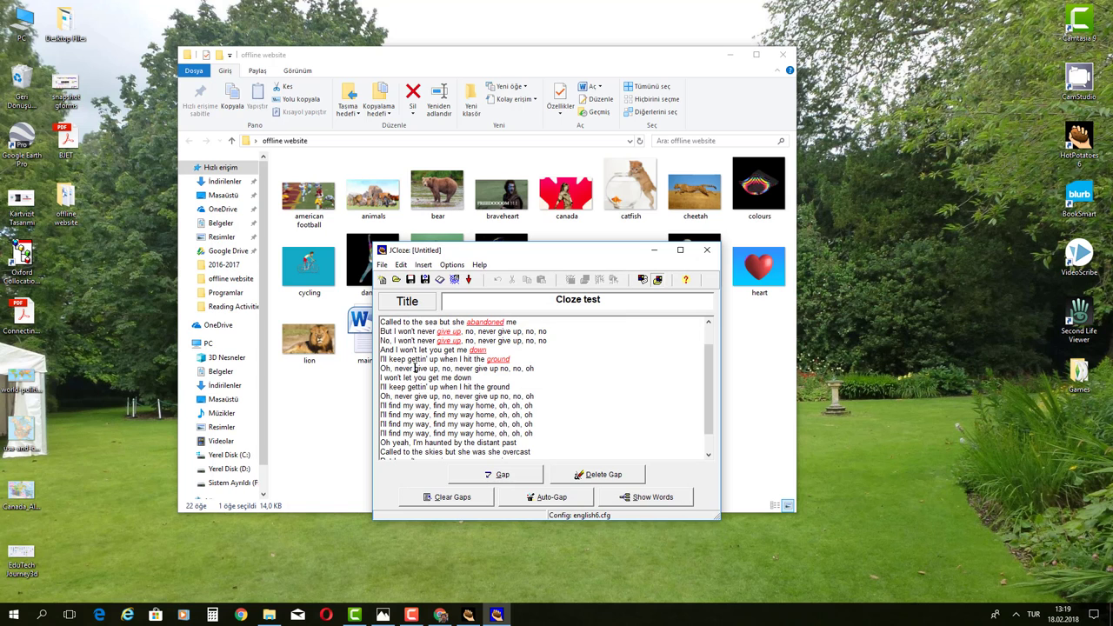
Step: Create a gap for the first "give up" in the first "Oh, never give up" line
left_click_drag(414, 367, 439, 367)
left_click(470, 472)
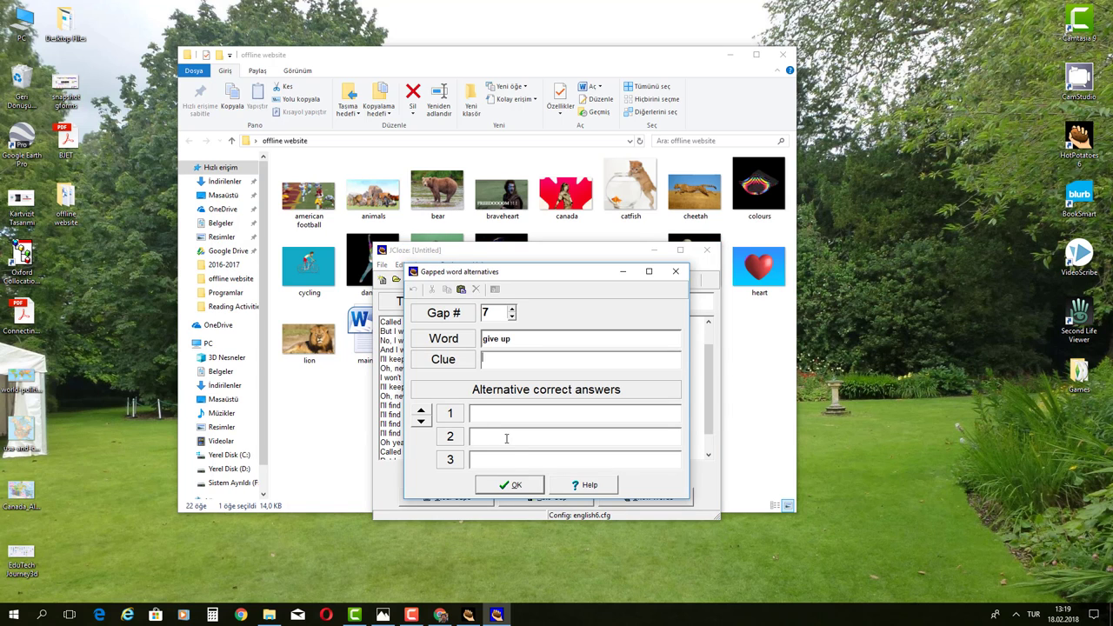
left_click(520, 487)
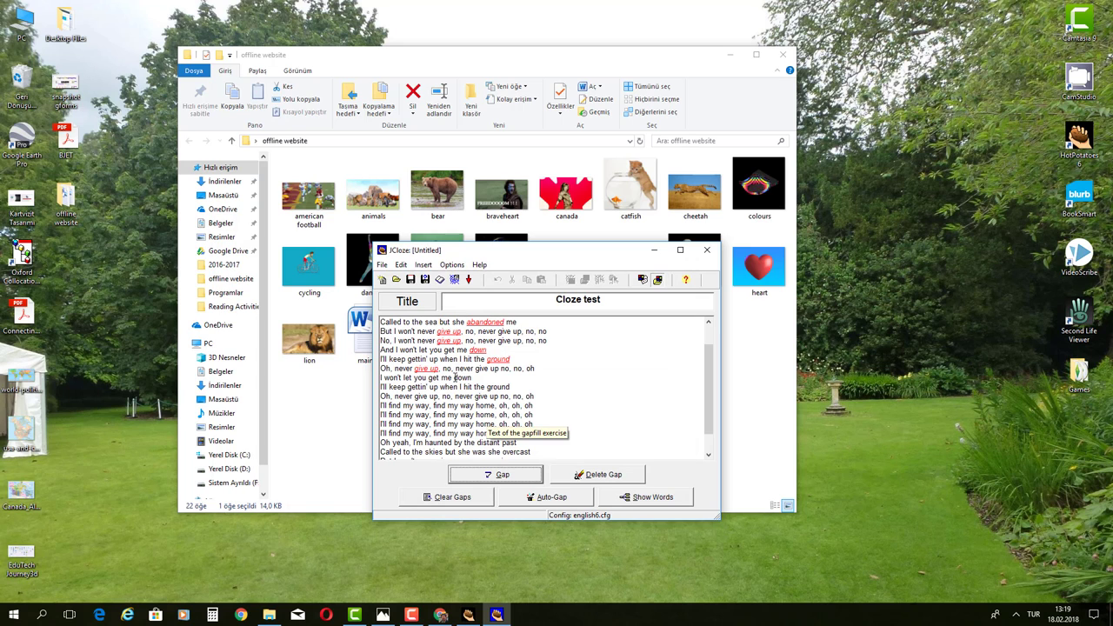
Step: Create a gap for "down" in the second "I won't let you get me down" line
left_click_drag(454, 377, 472, 377)
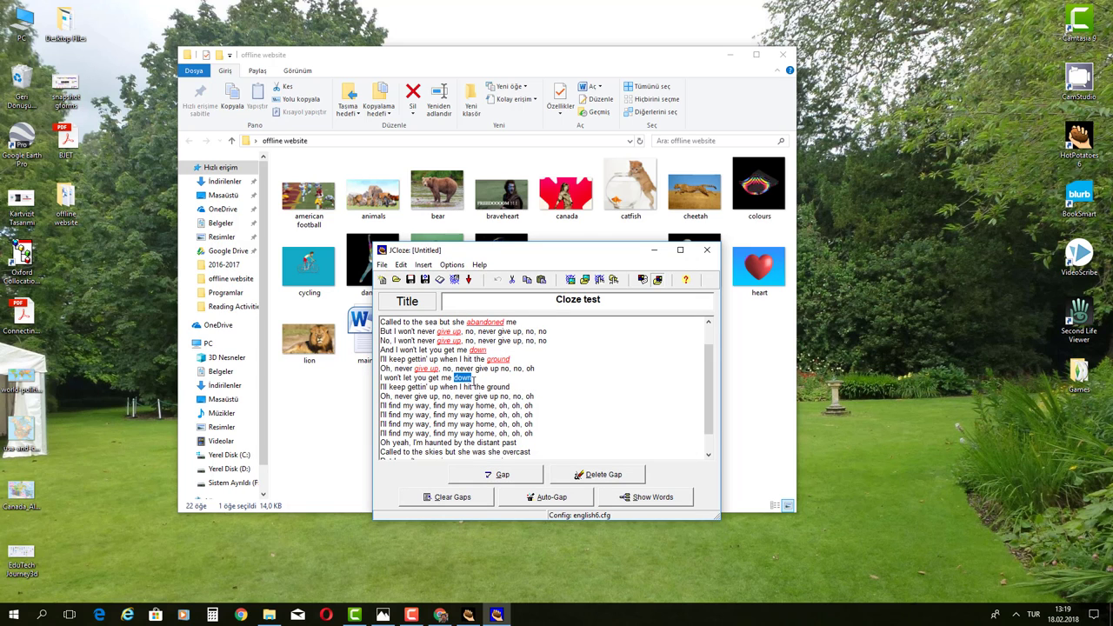
left_click(499, 476)
left_click(503, 483)
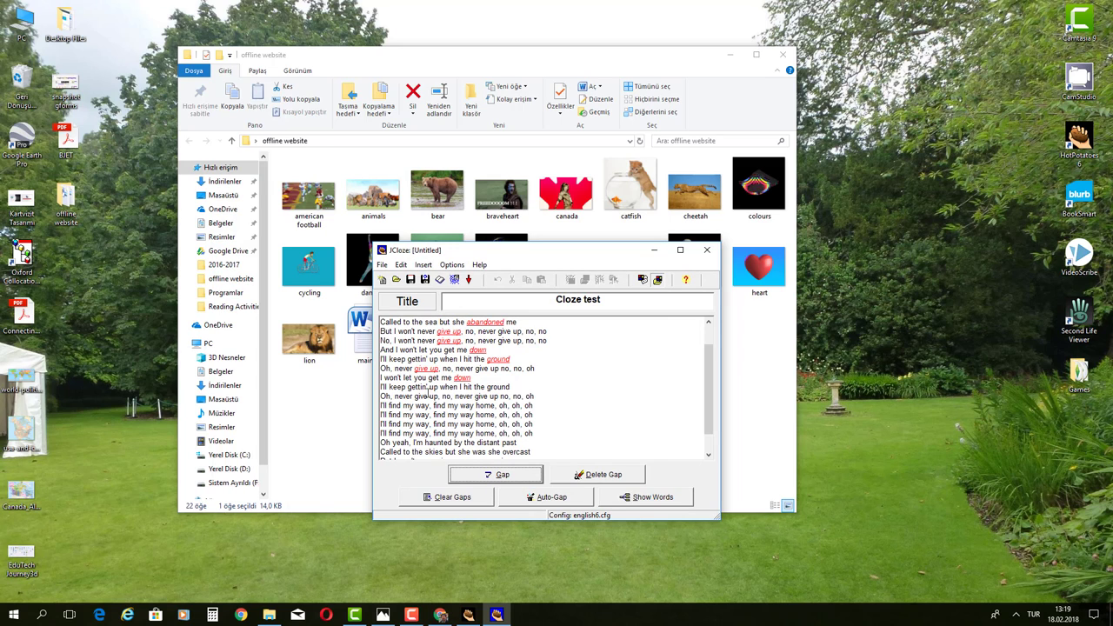
Step: Try to create a gap for "ground" in the second "I'll keep gettin' up when I hit the ground" line
left_click_drag(488, 389, 510, 387)
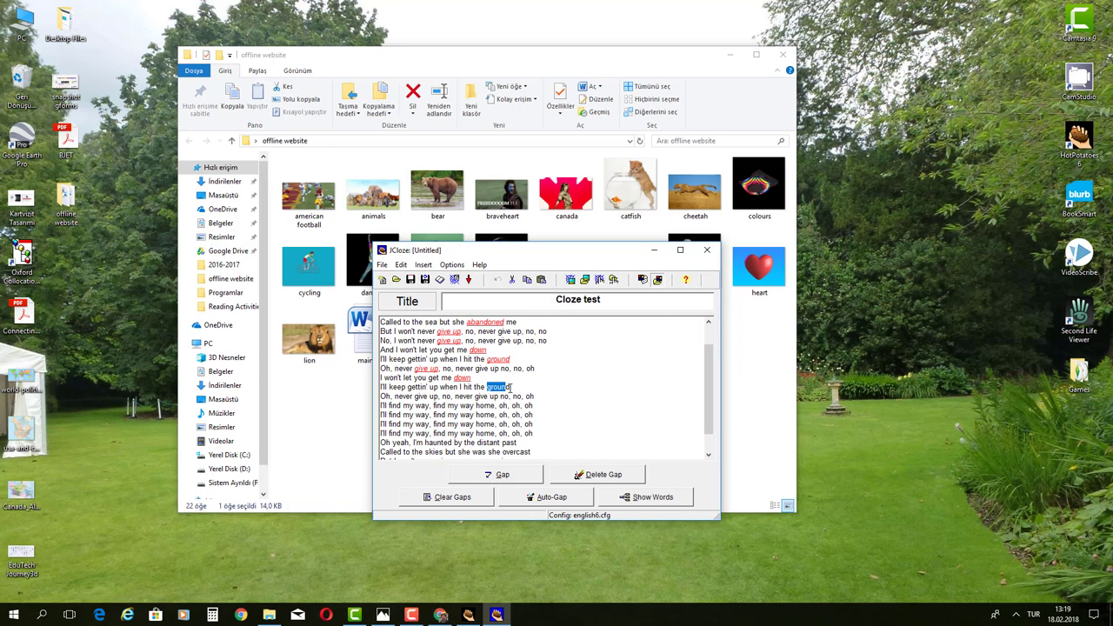
left_click(494, 475)
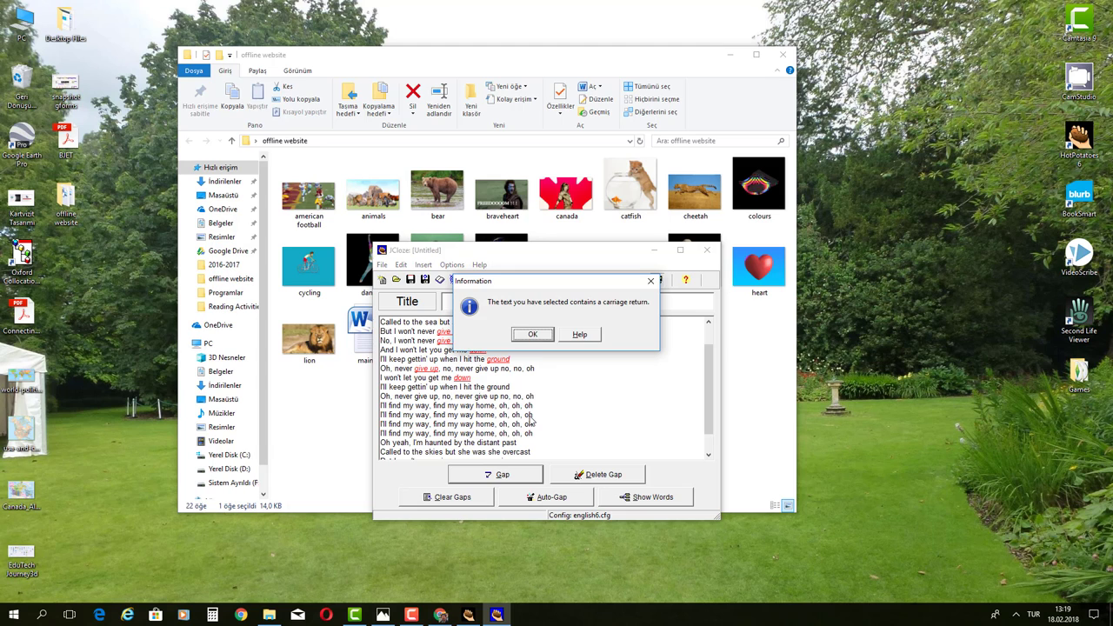
left_click(530, 336)
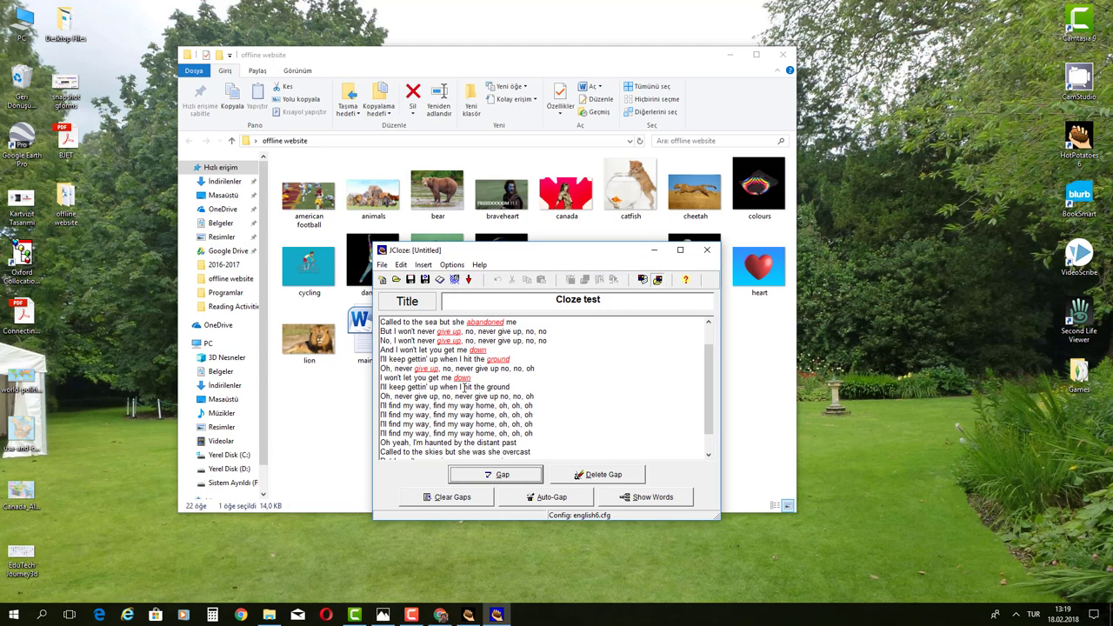
Step: Create gaps for "hit" in the second "I'll keep gettin' up" line and the first "give up" in the line below it
mouse_move(464, 387)
left_mouse_down()
mouse_move(478, 396)
mouse_move(473, 387)
left_mouse_up()
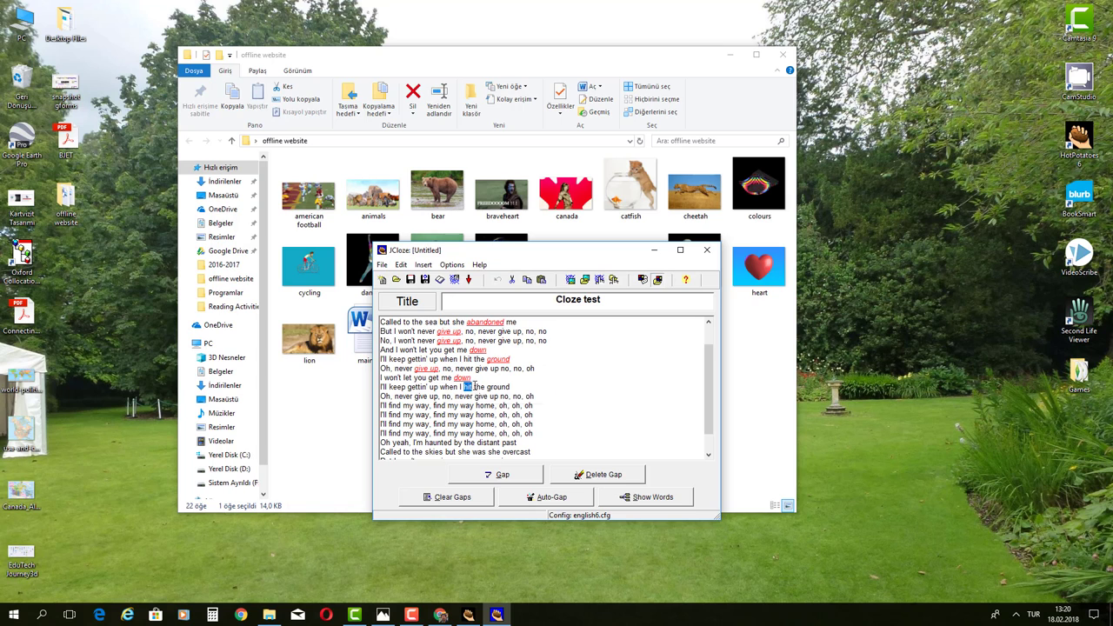
left_click(492, 478)
left_click(523, 484)
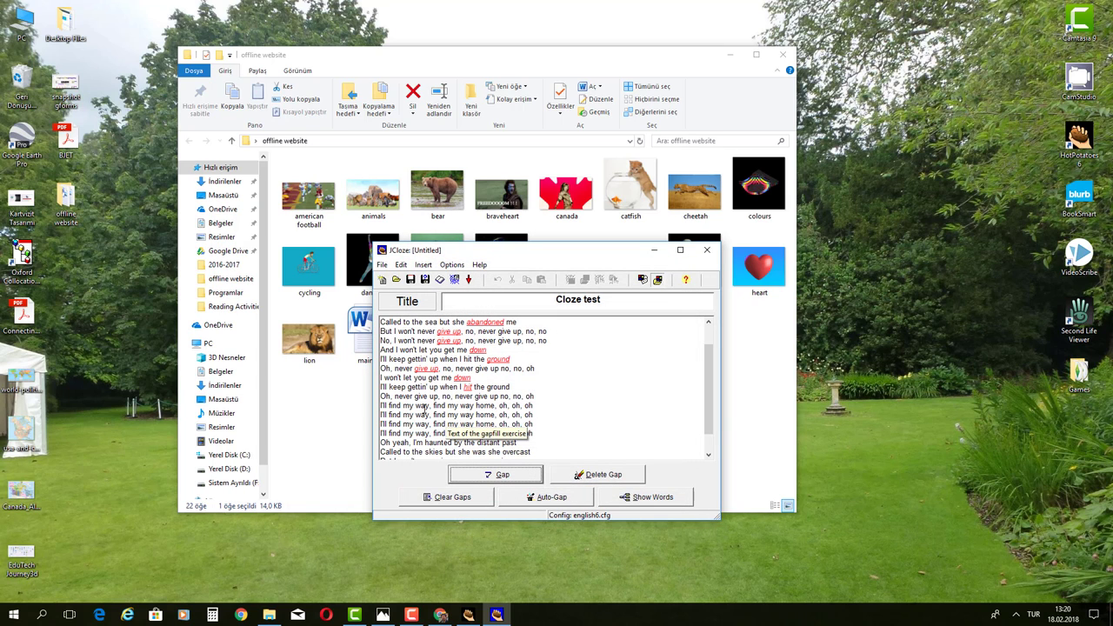
left_click_drag(415, 397, 439, 396)
left_click(467, 473)
left_click(522, 484)
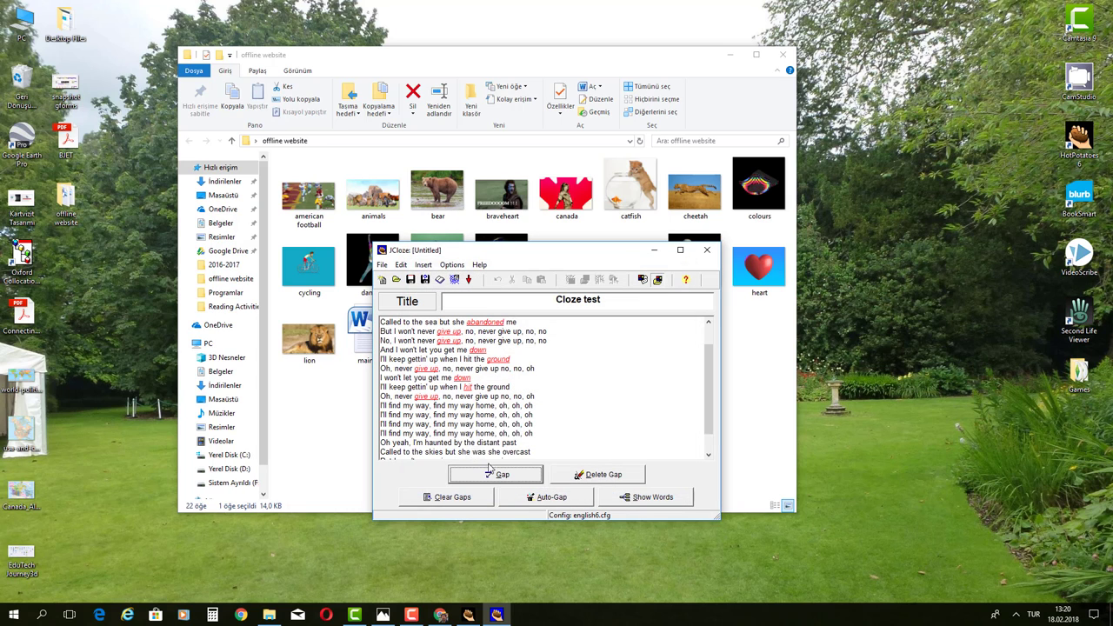
Step: Create a gap for the first "way" in each of the four "I'll find my way" lines
double_click(421, 405)
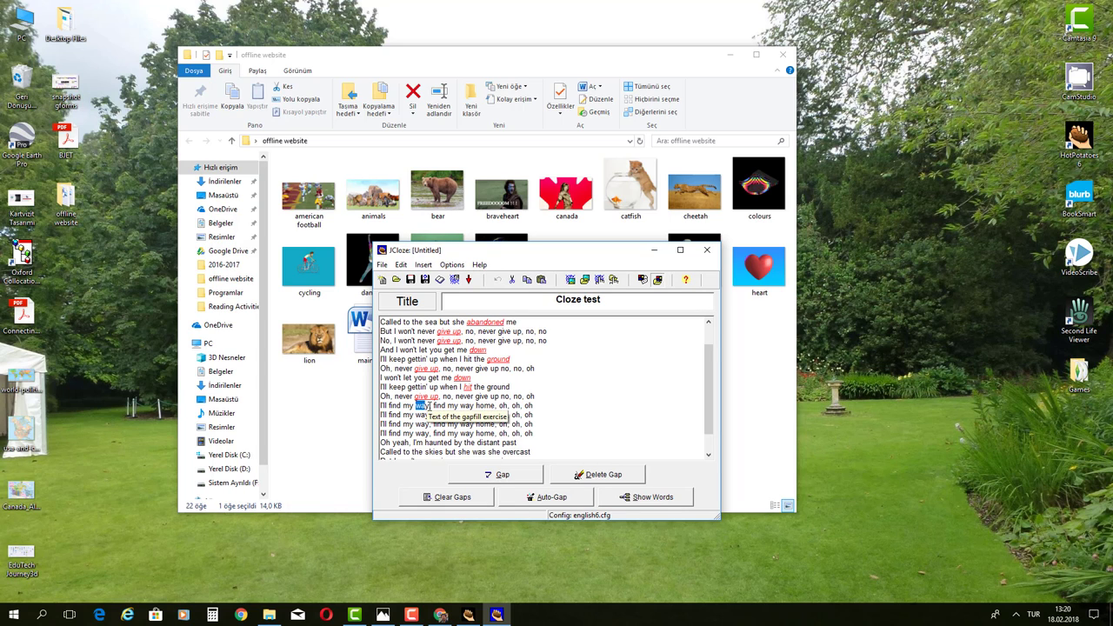
left_click(451, 472)
left_click(510, 487)
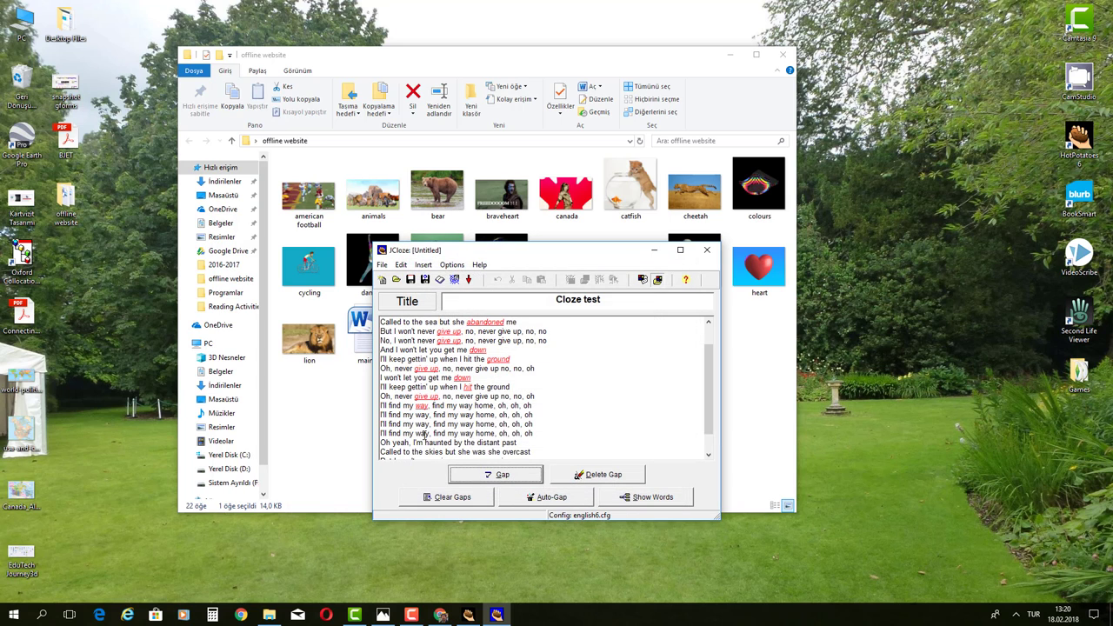
double_click(421, 414)
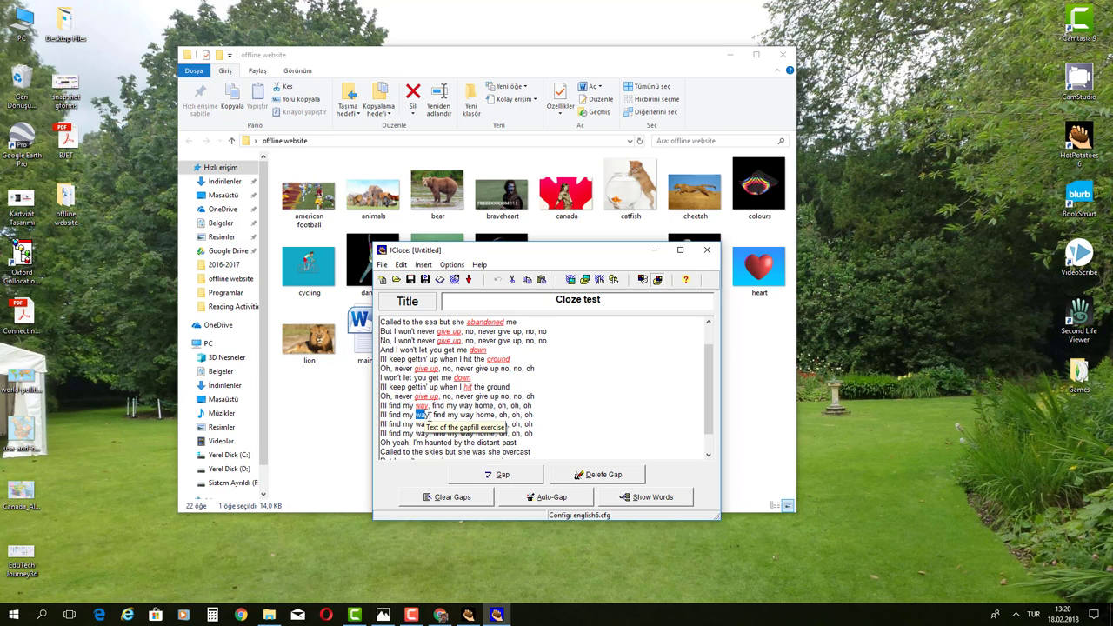
left_click(487, 476)
left_click(495, 487)
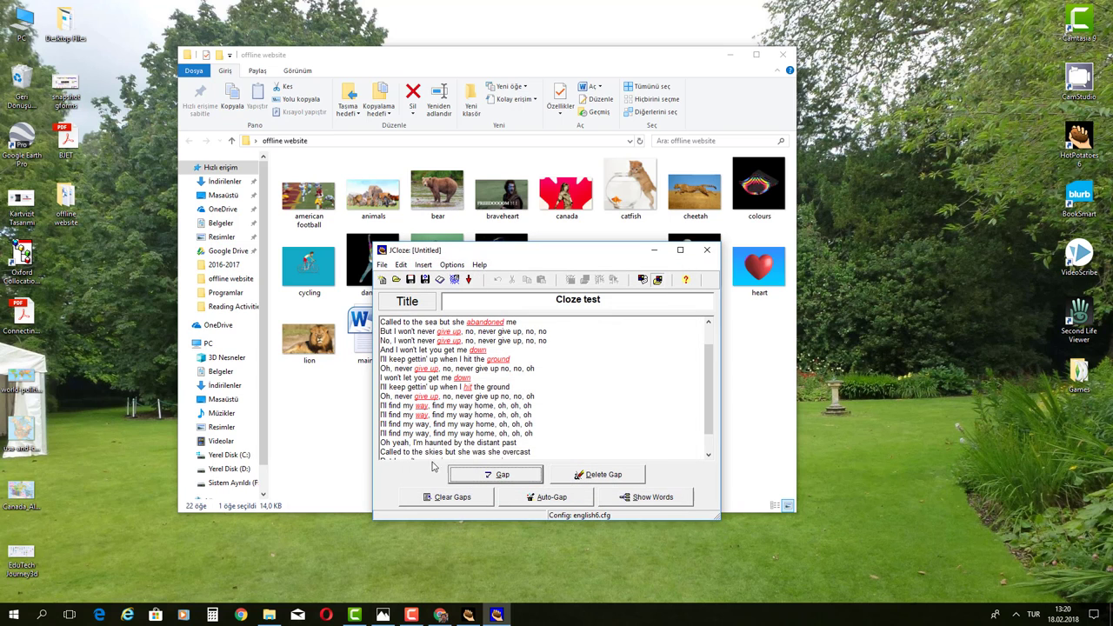
double_click(421, 430)
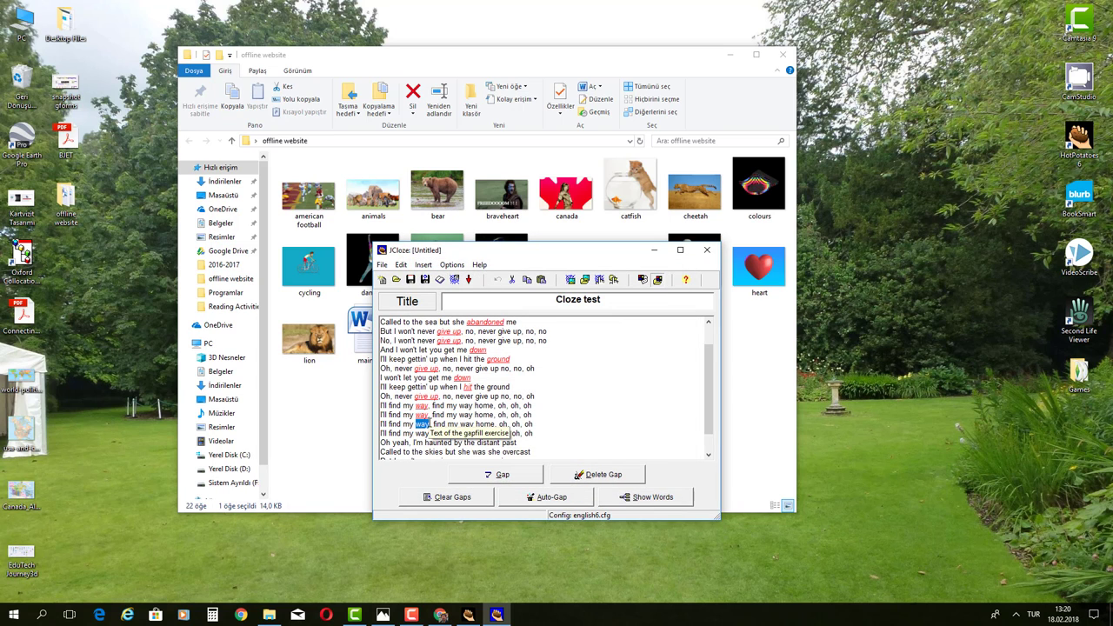
left_click(496, 475)
left_click(498, 479)
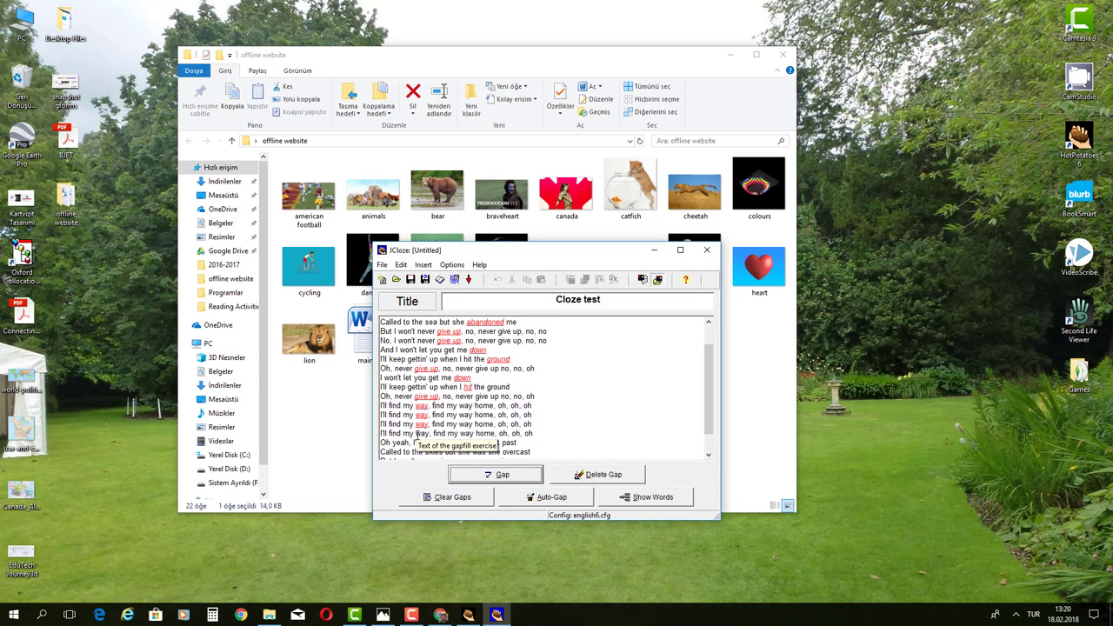
double_click(422, 433)
left_click(491, 476)
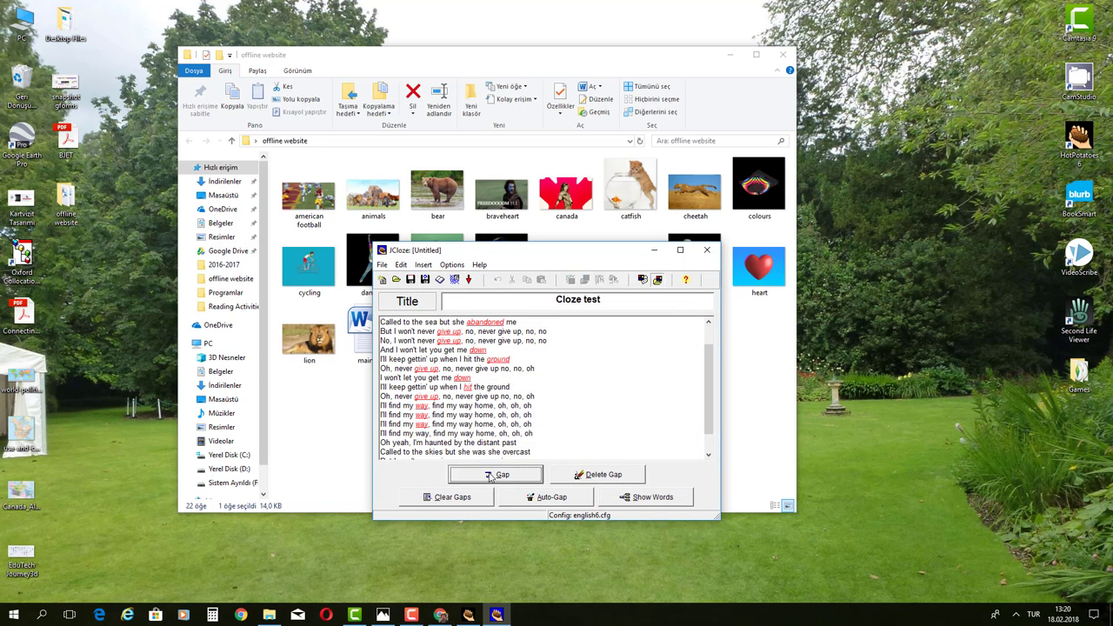
left_click(518, 483)
Step: Create gaps for "distant" in the "Oh yeah, I'm haunted" line and "skies" in the line below it
scroll(546, 405, "down", 2)
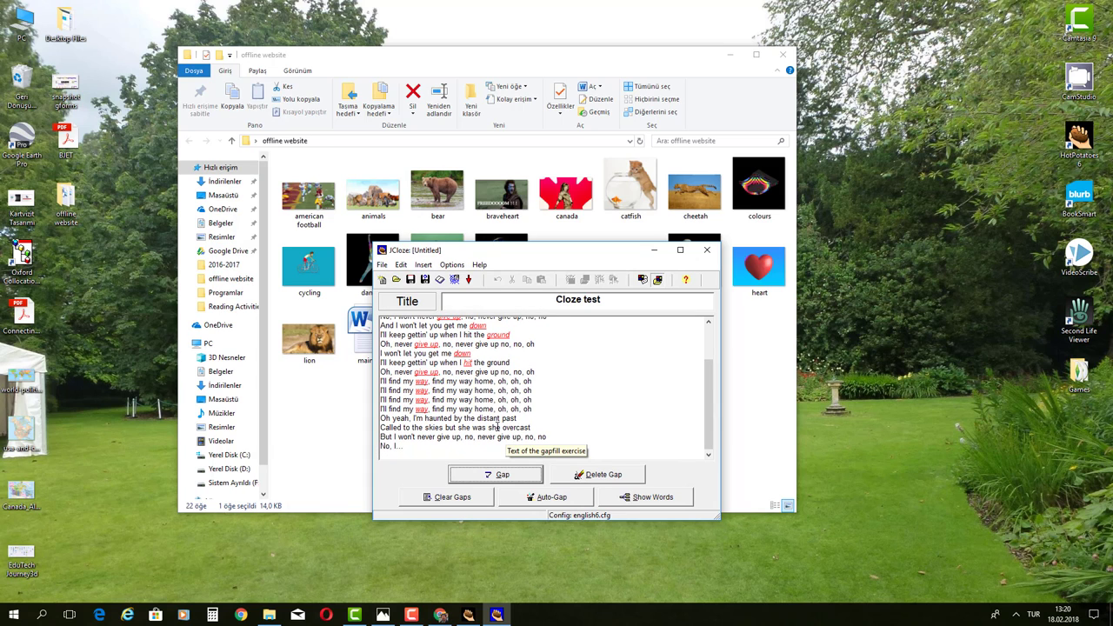
left_click_drag(477, 420, 500, 420)
left_click(498, 473)
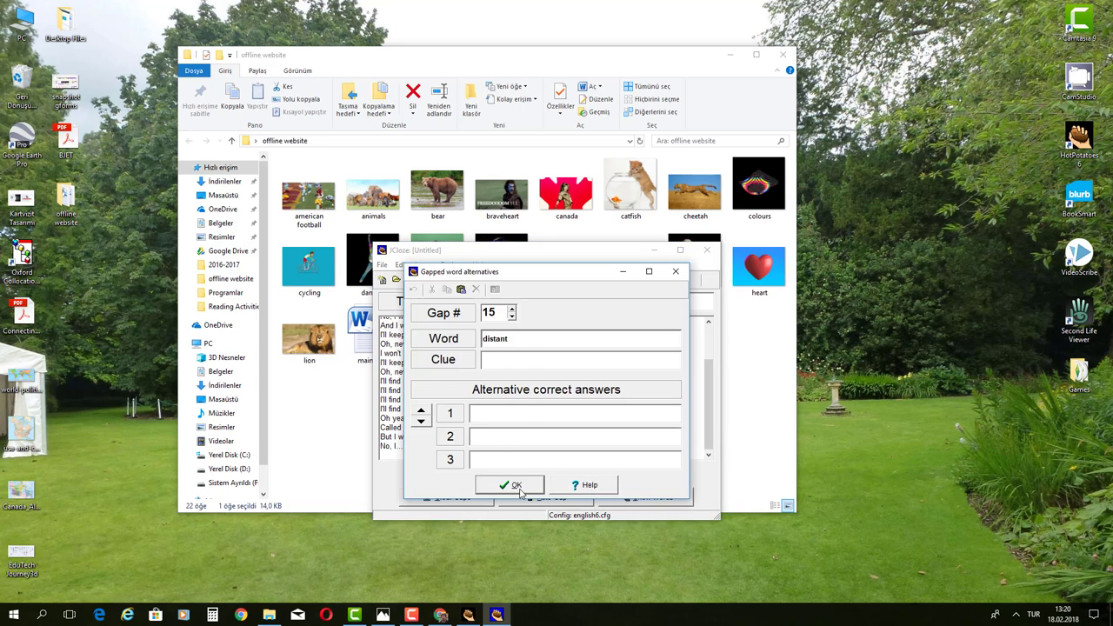
left_click(521, 487)
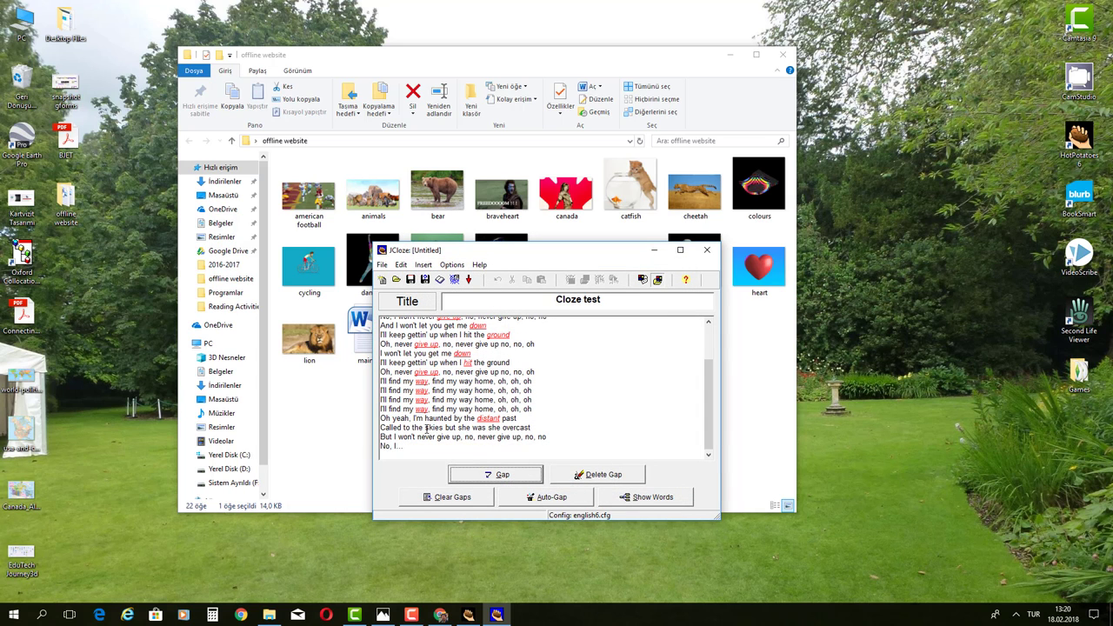
left_click_drag(425, 427, 443, 428)
left_click(502, 474)
left_click(514, 485)
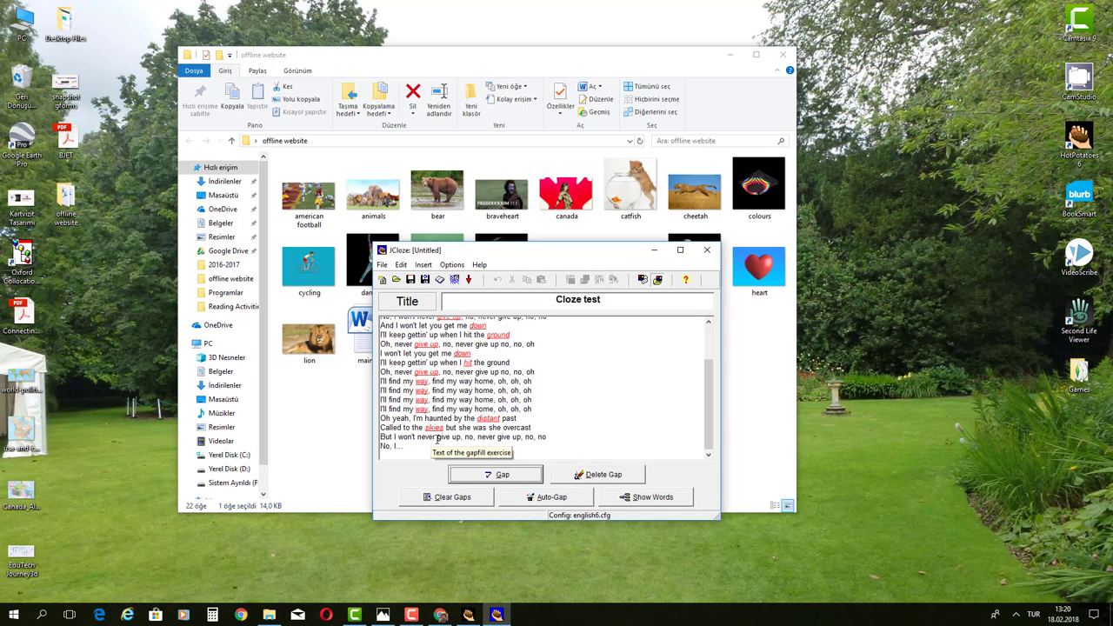
Step: Create a gap for the first "give up" in the last "But I won't never give up" line
left_click_drag(435, 437, 462, 438)
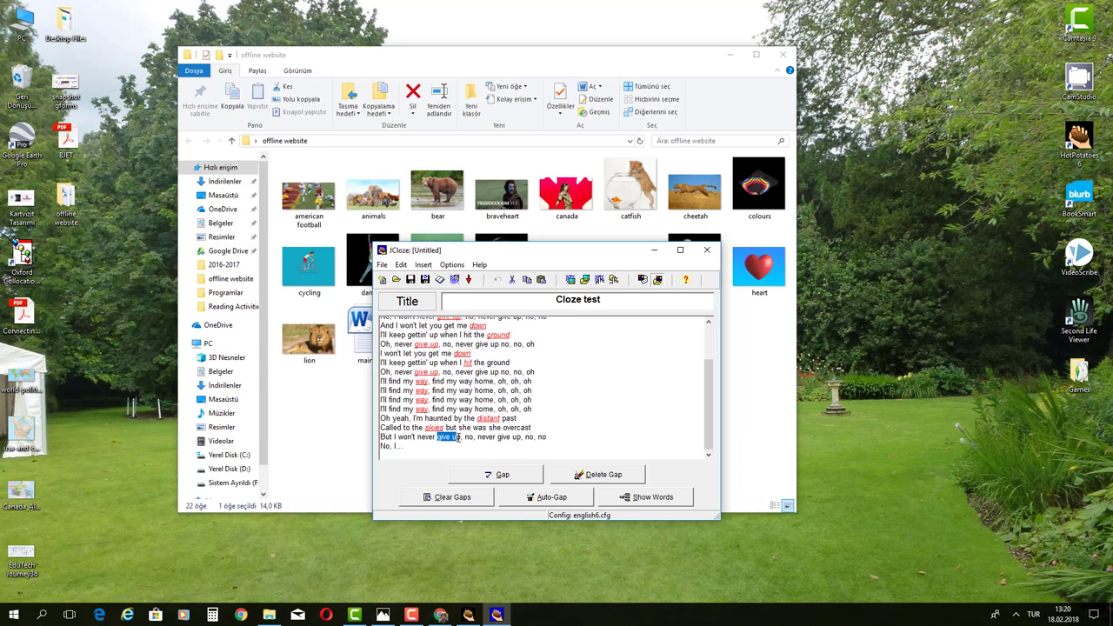
left_click(485, 475)
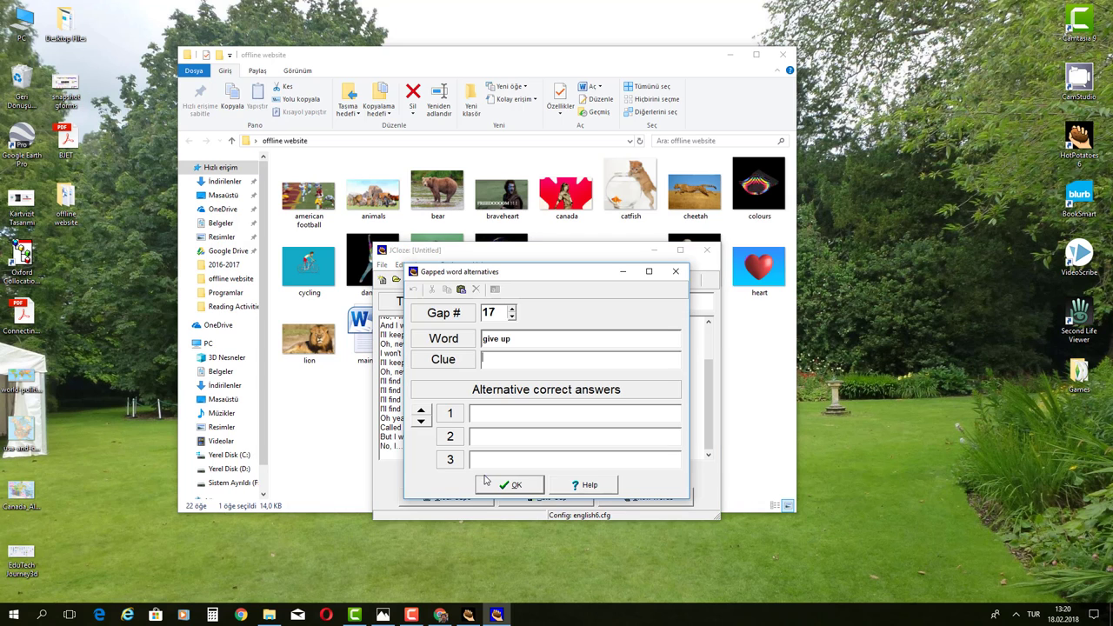
left_click(496, 490)
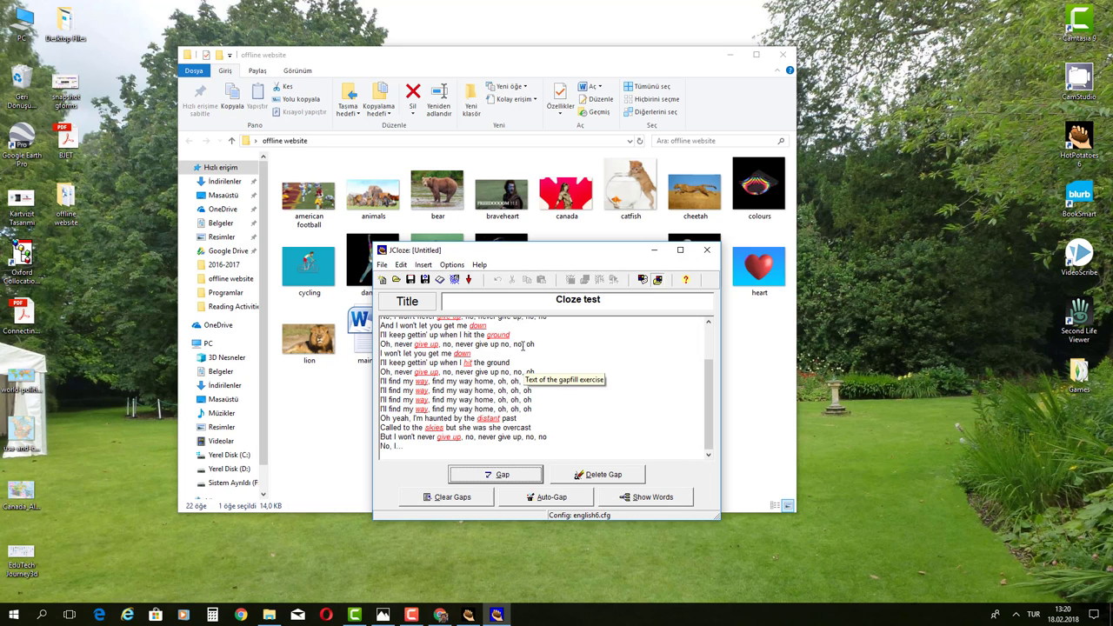
Step: Minimize the offline website folder window and rearrange the Hot Potatoes and JCloze windows on the desktop
left_click(736, 53)
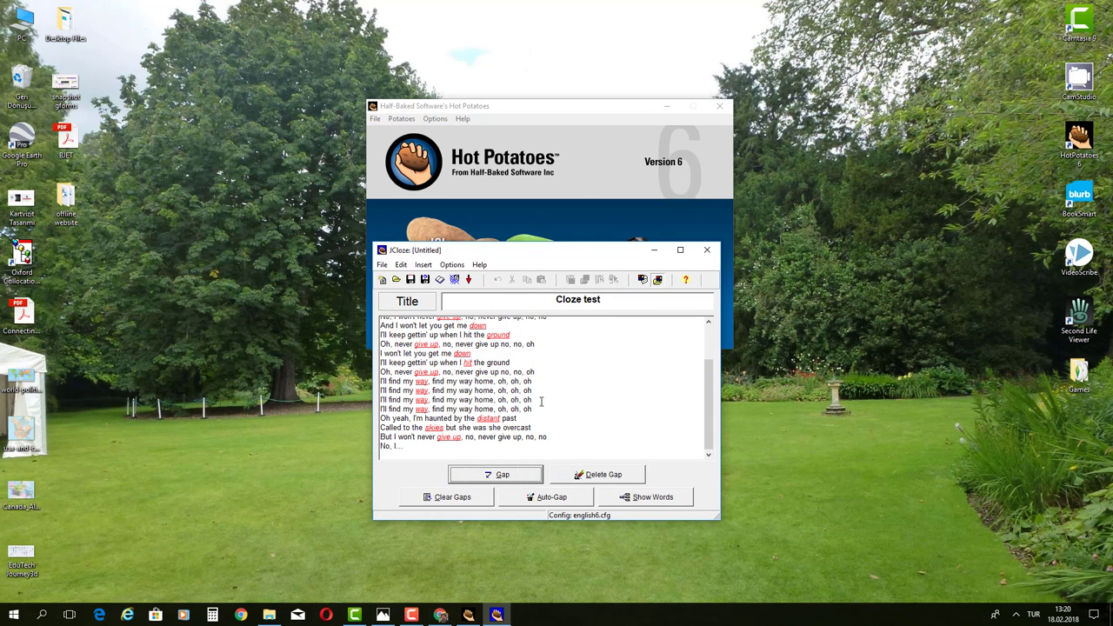
left_click_drag(565, 254, 595, 321)
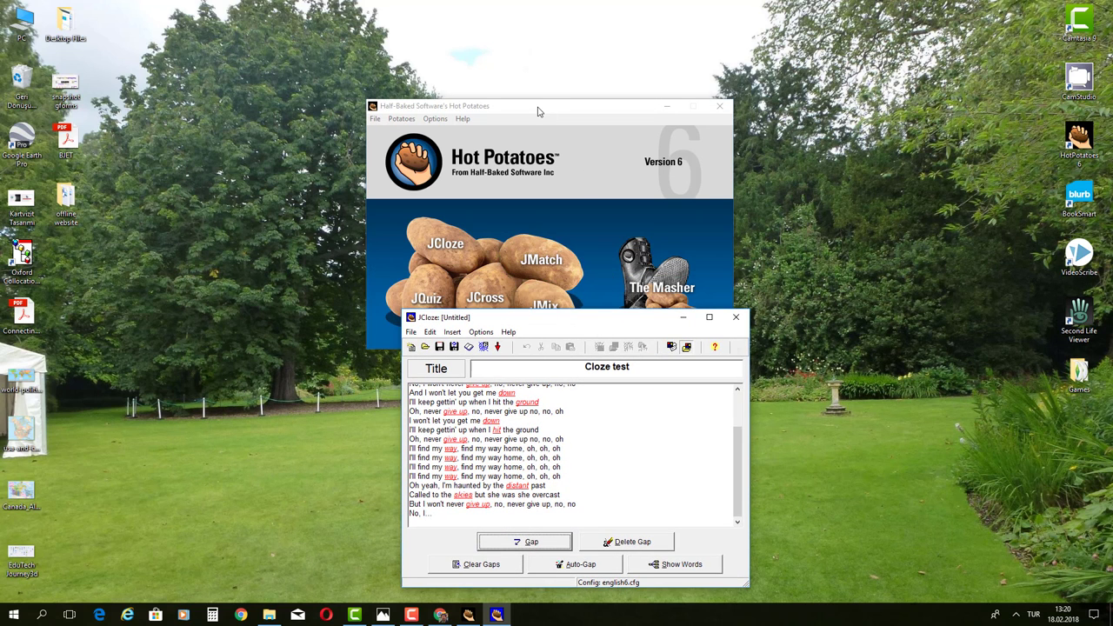
left_click_drag(537, 108, 521, 52)
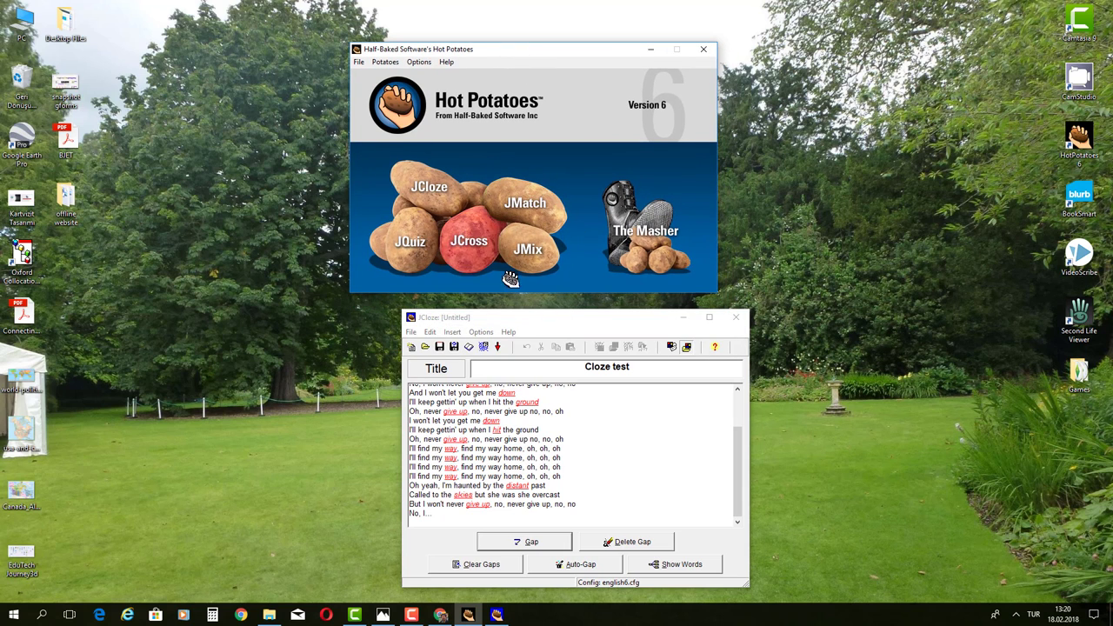
left_click_drag(573, 319, 698, 137)
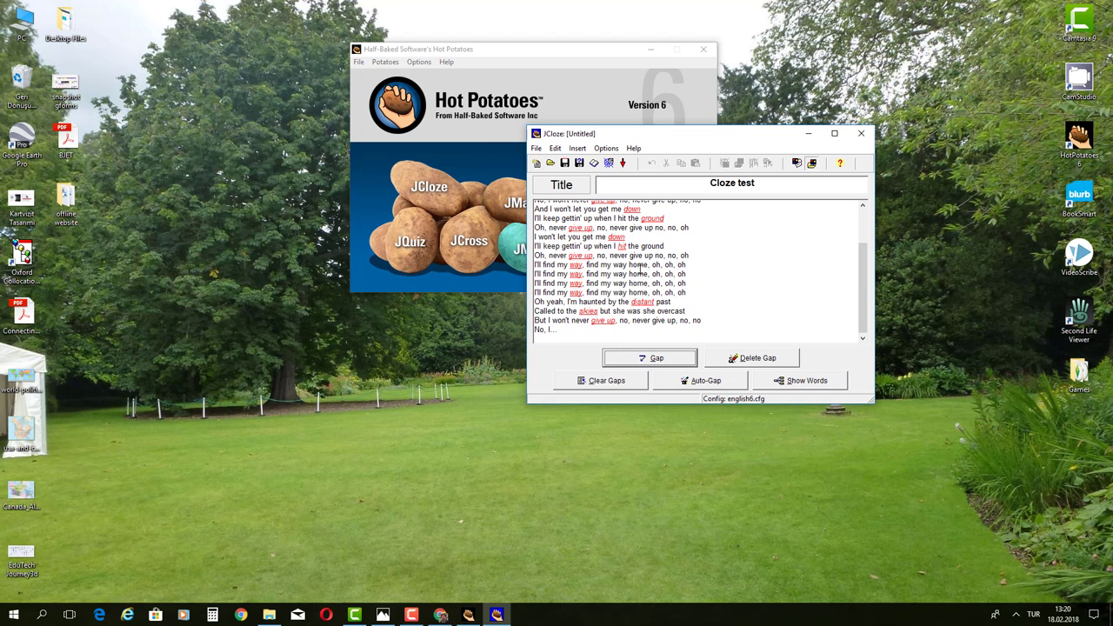
Step: Save the exercise as a JCloze file named cloze in the offline website folder on the desktop
scroll(640, 269, "up", 1)
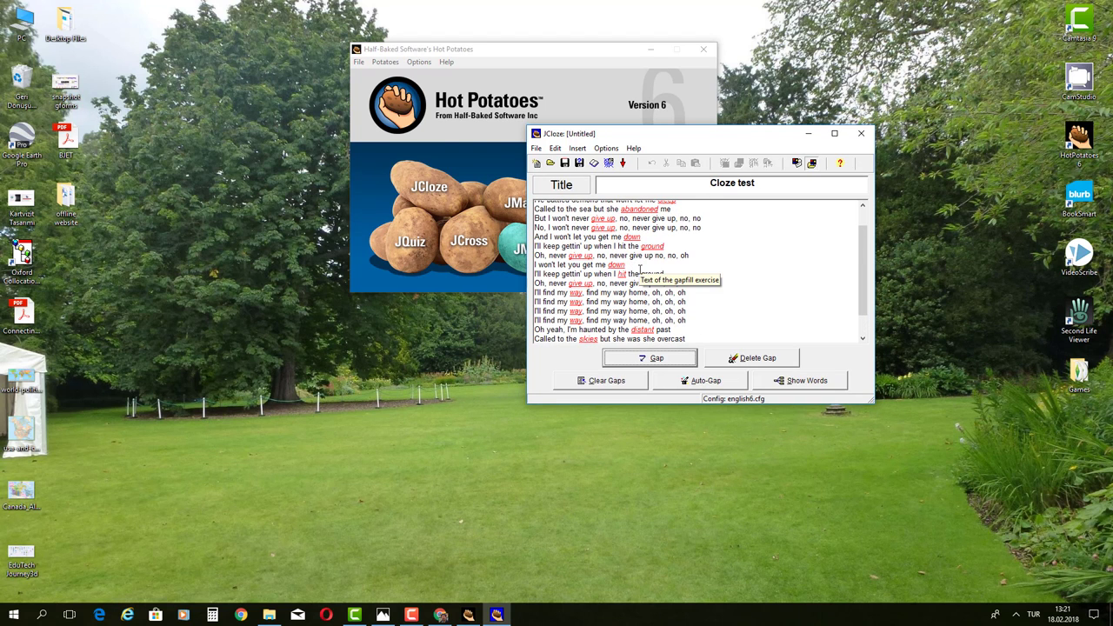
scroll(640, 269, "up", 2)
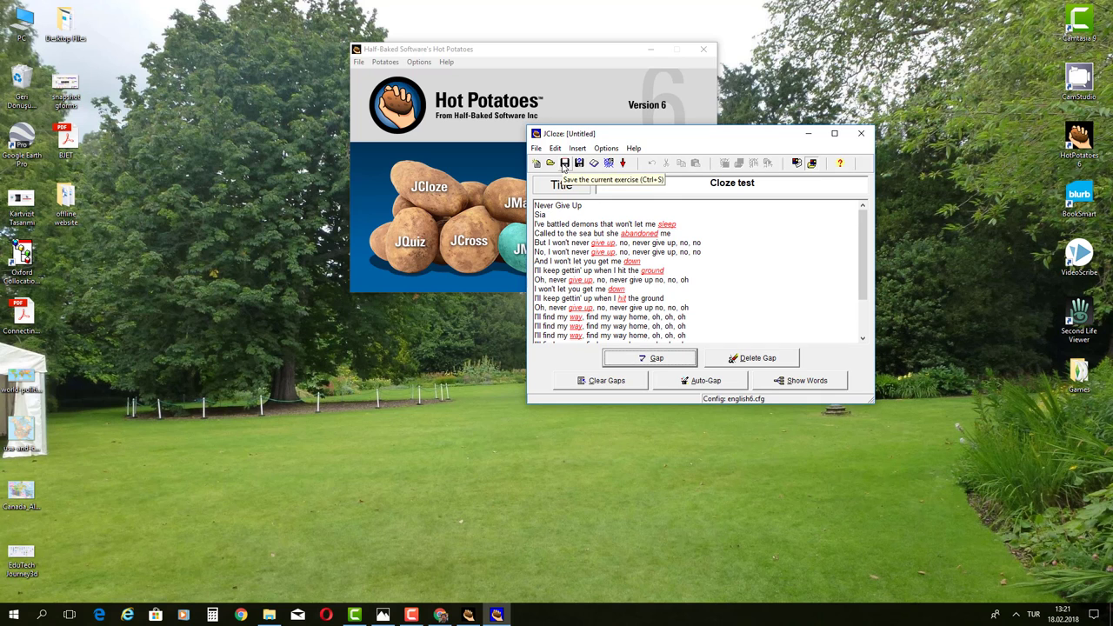
left_click(564, 164)
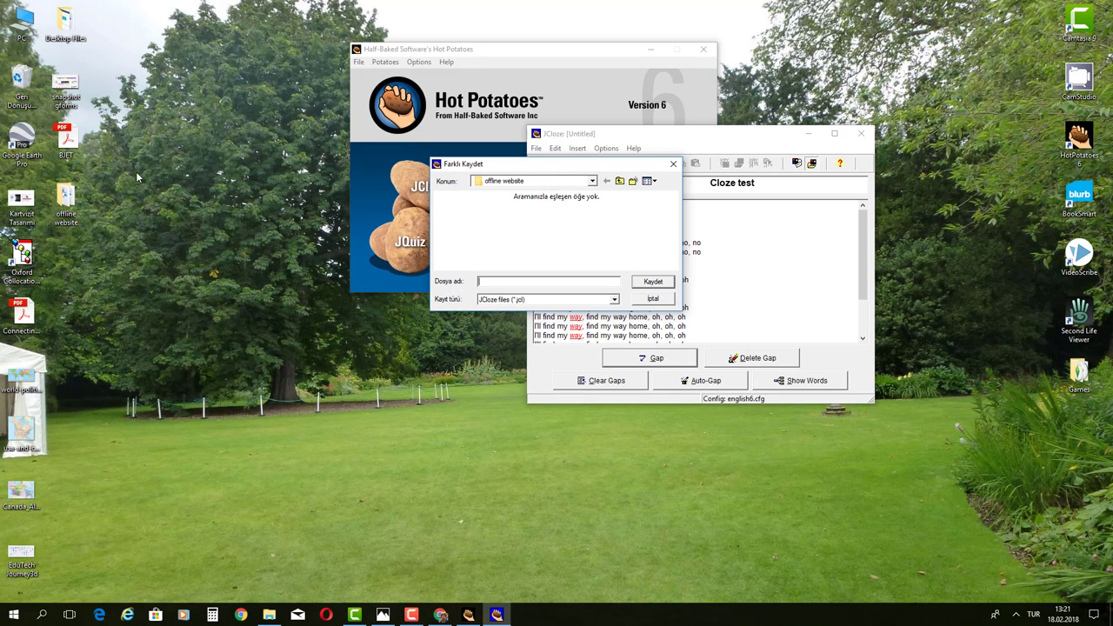
left_click(592, 181)
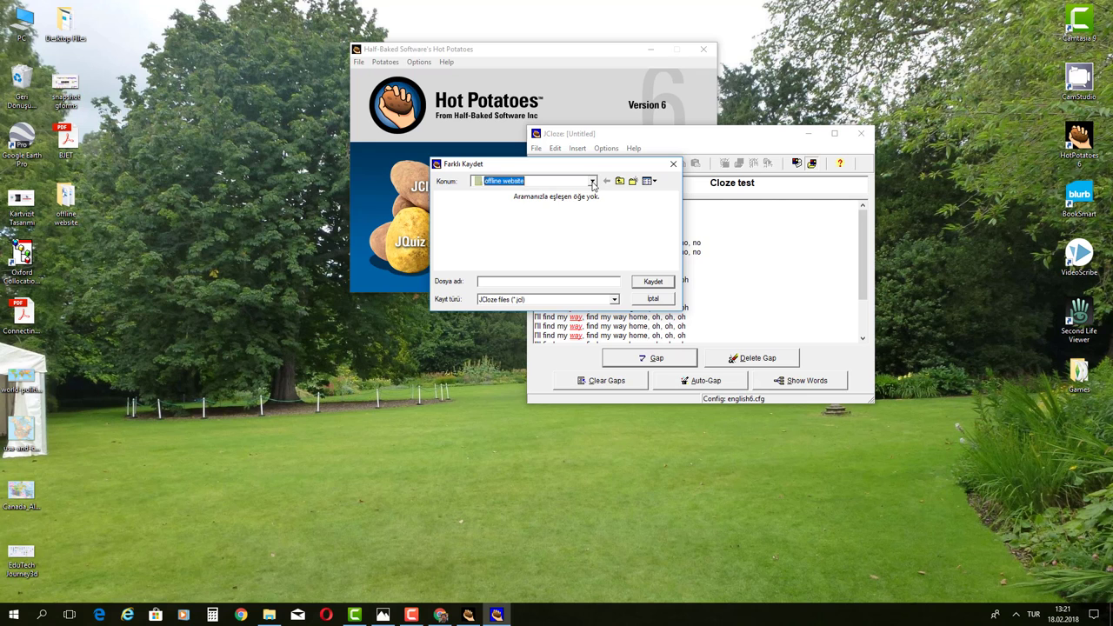
left_click(592, 182)
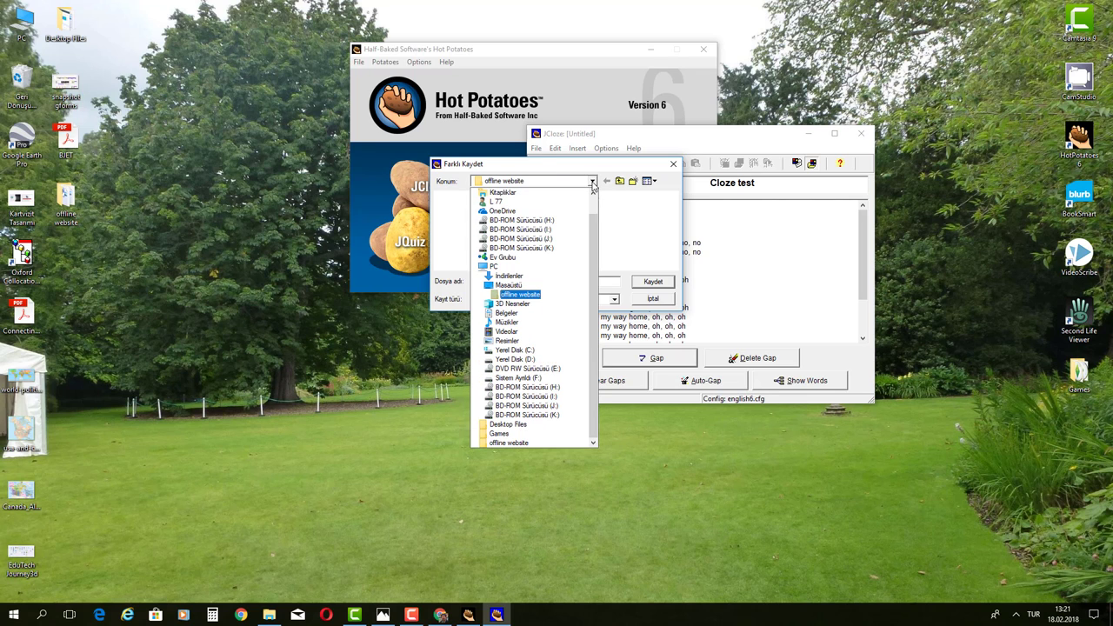
left_click(536, 297)
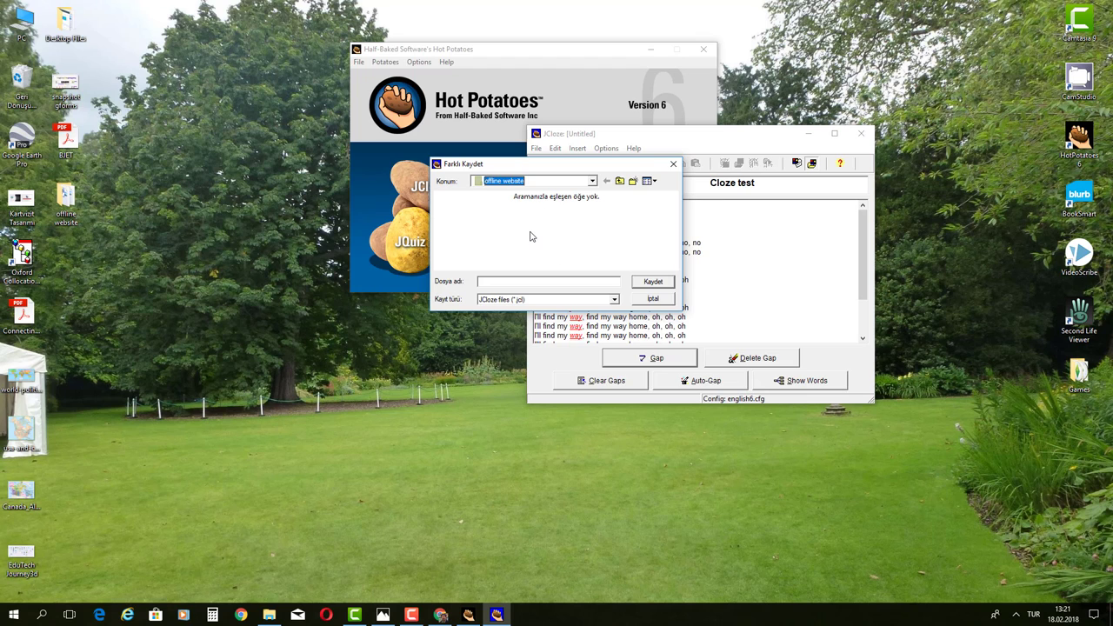
left_click(521, 281)
left_click(653, 284)
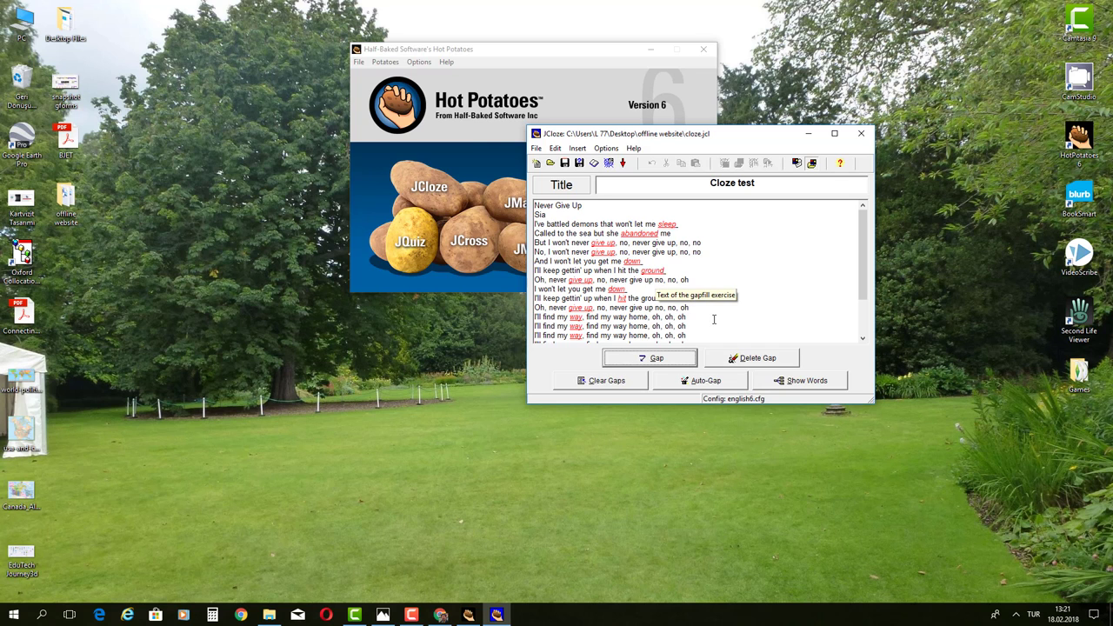
Step: Open the offline website folder from the desktop and select the saved cloze file
double_click(70, 198)
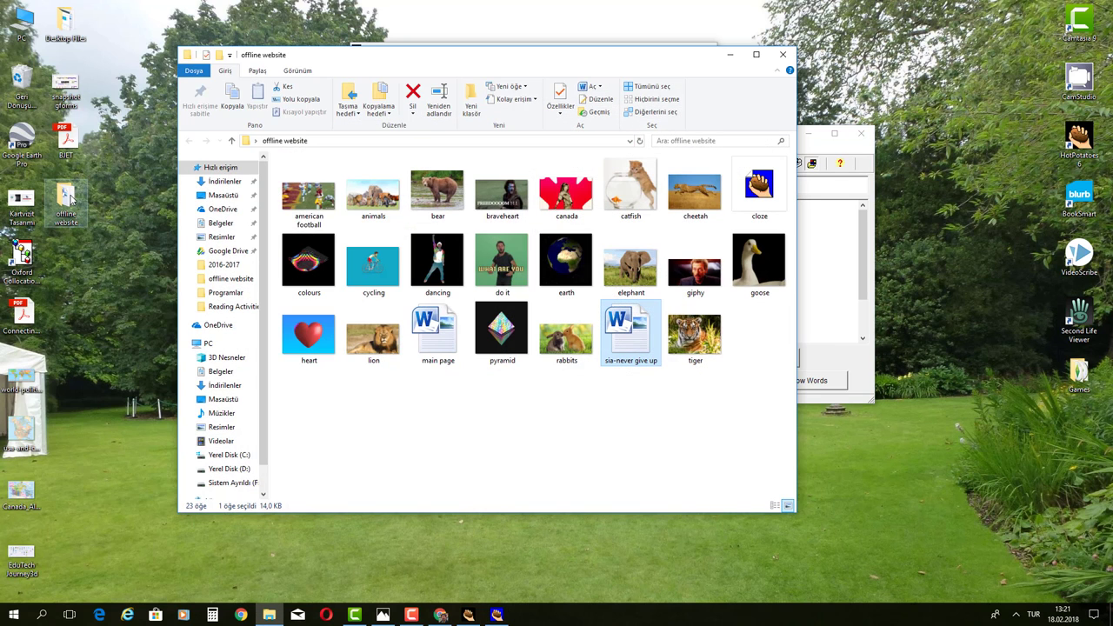
left_click(759, 187)
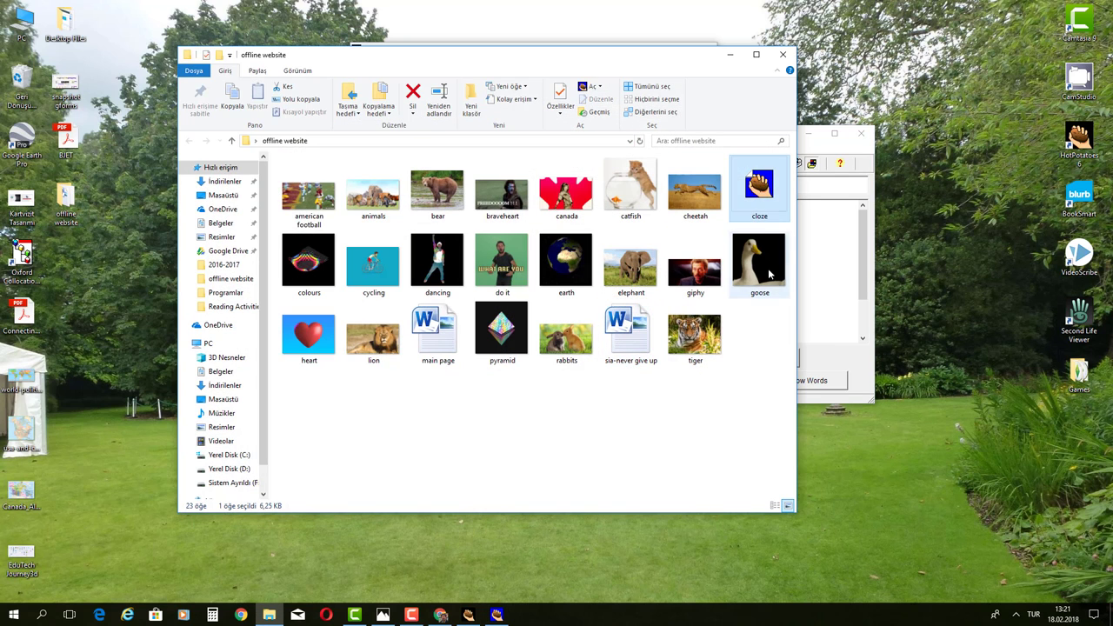
Step: Minimize the offline website folder window and move the JCloze window clear of the Hot Potatoes window
double_click(753, 198)
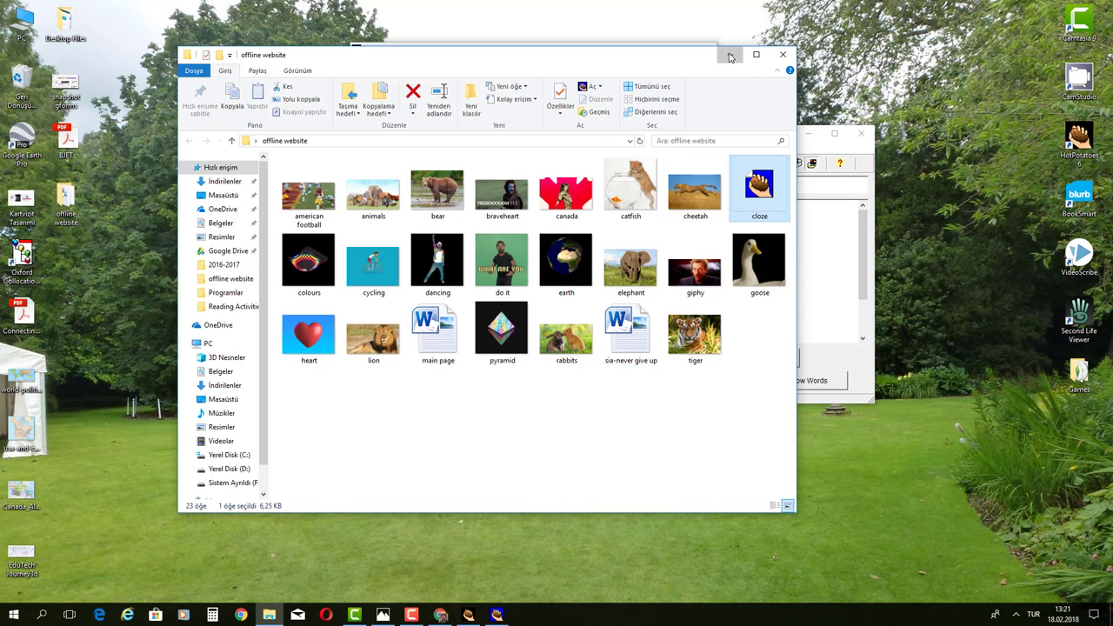
left_click(729, 54)
left_click_drag(724, 137, 754, 303)
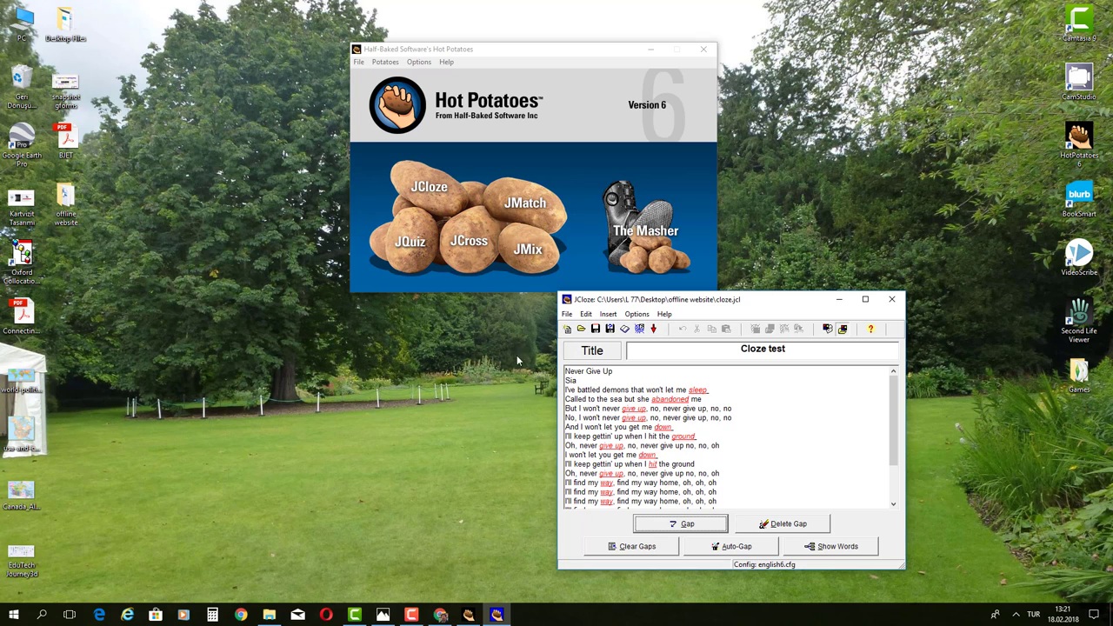
Step: Export the exercise as an HTML web page named cloze in the offline website folder
mouse_move(503, 615)
left_click(639, 328)
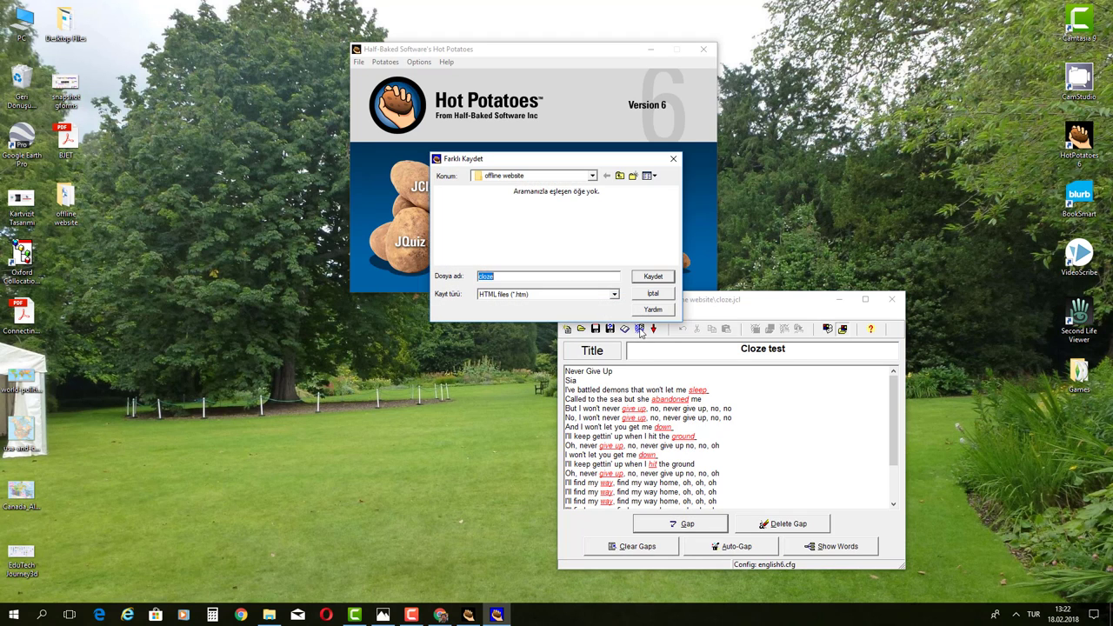
left_click(513, 278)
left_click(652, 276)
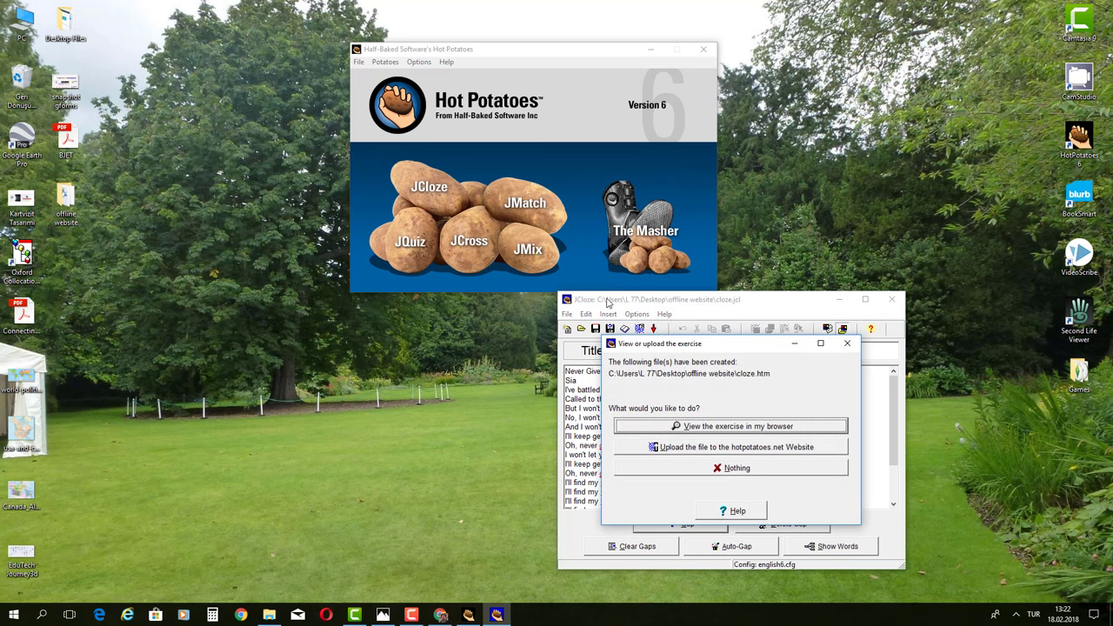
Step: View the exported exercise in the browser and highlight its instruction line
left_click_drag(749, 348, 386, 327)
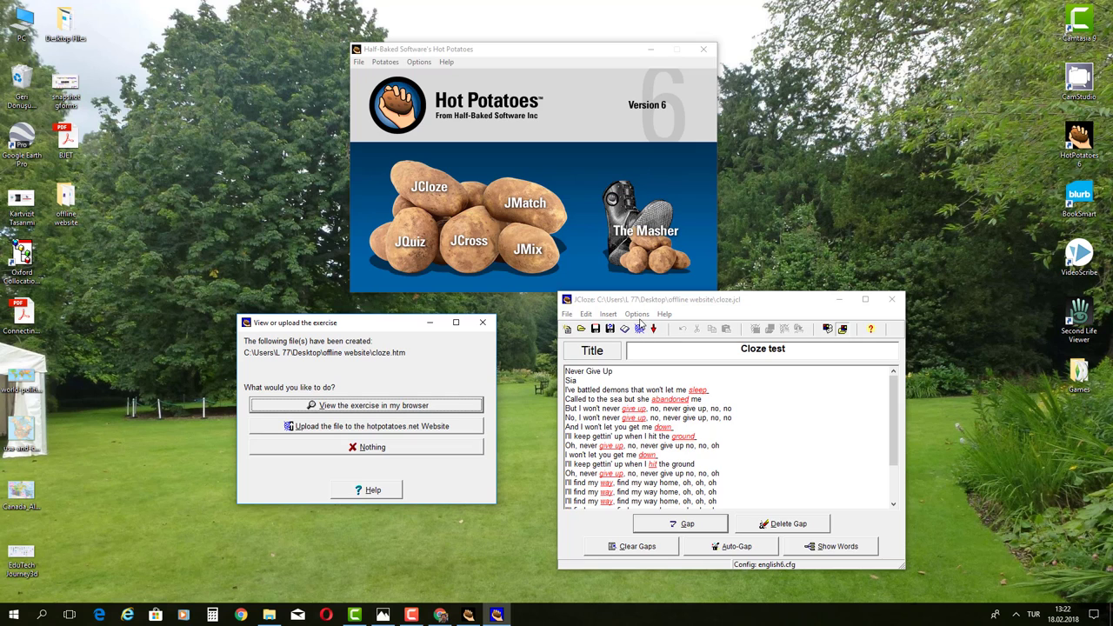
left_click(388, 407)
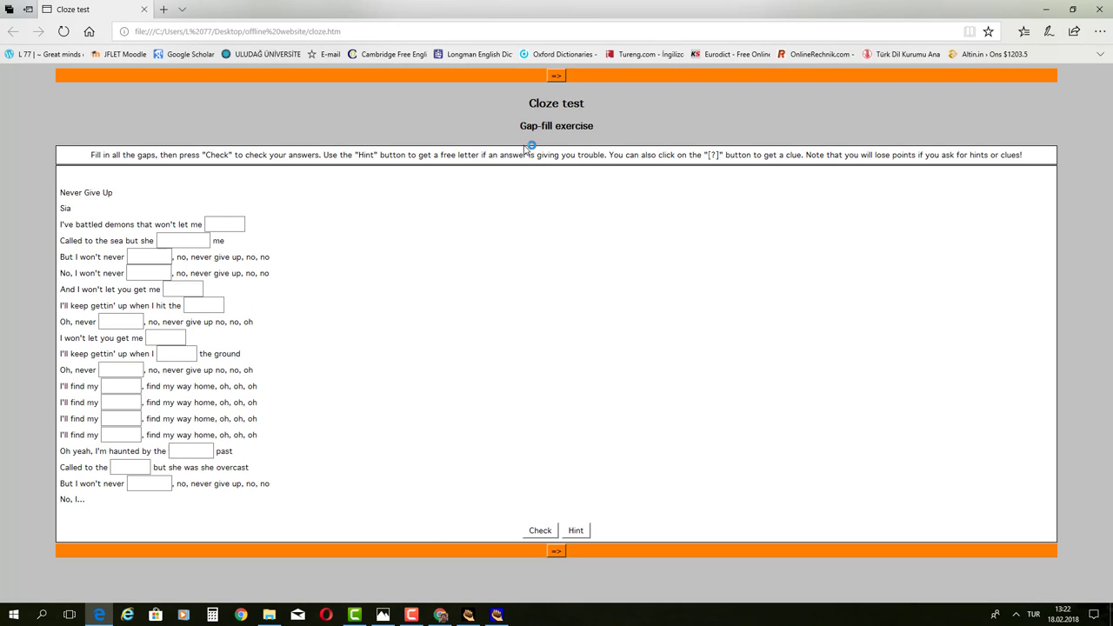
left_click_drag(91, 157, 1037, 149)
left_click(303, 248)
Step: Try out random letters in the first two gaps and clear both gaps again
left_click(214, 222)
type("gshh")
left_click(197, 239)
type("fgasG")
key("shift+Tab")
key("BackSpace")
key("Tab")
key("BackSpace")
key("shift+Tab")
Step: Use repeated hints to reveal the letters of "sleep" in the first gap
left_click(575, 530)
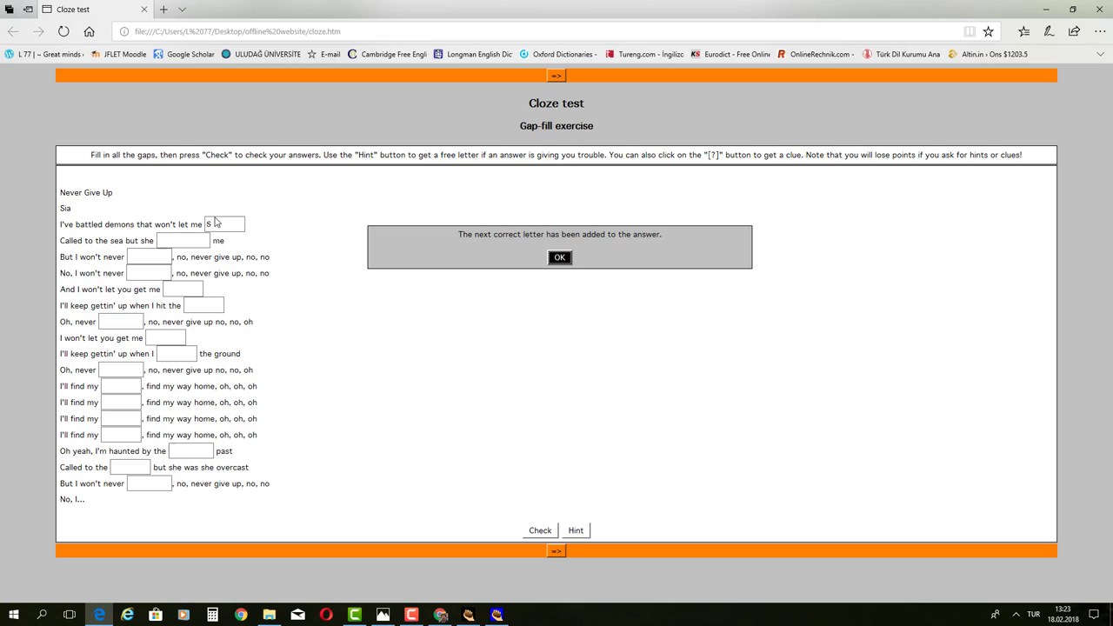
left_click(558, 260)
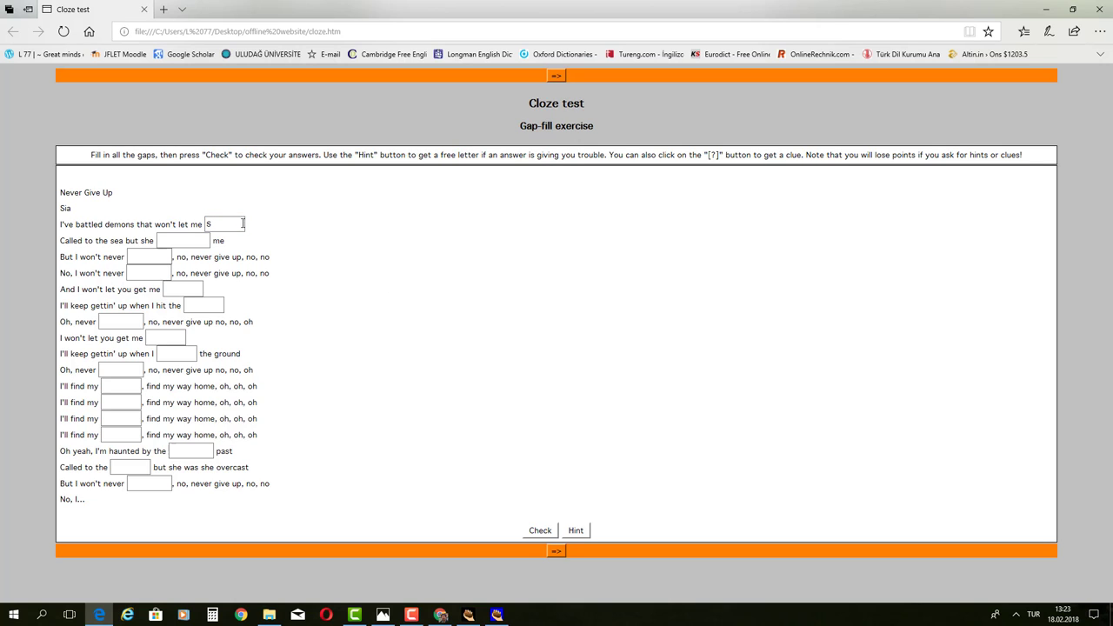
left_click(575, 530)
left_click(559, 260)
left_click(575, 530)
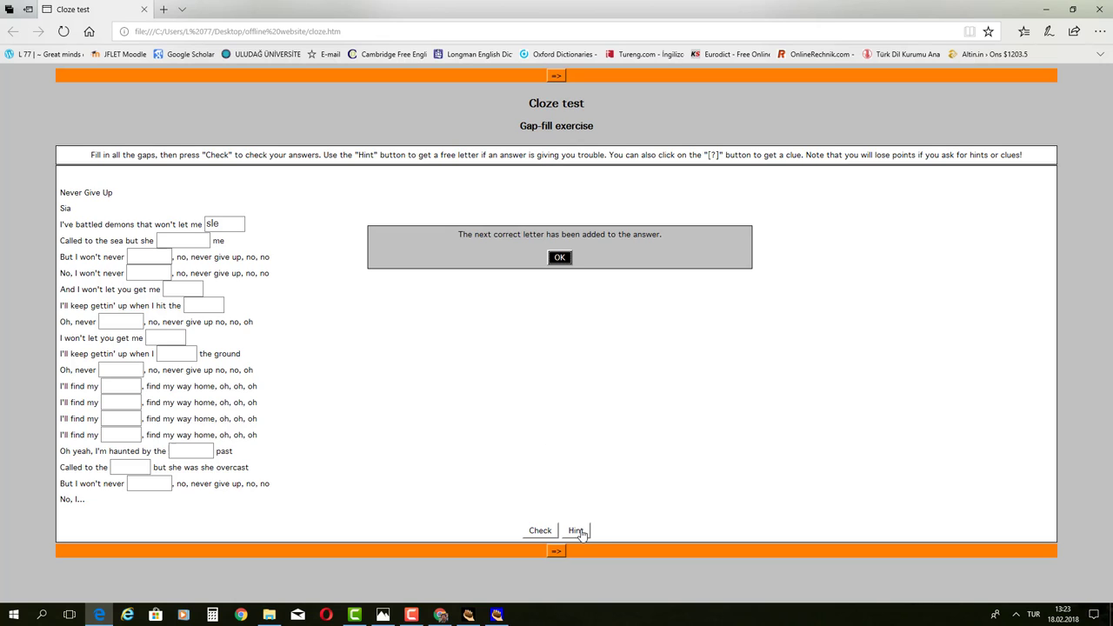
left_click(556, 257)
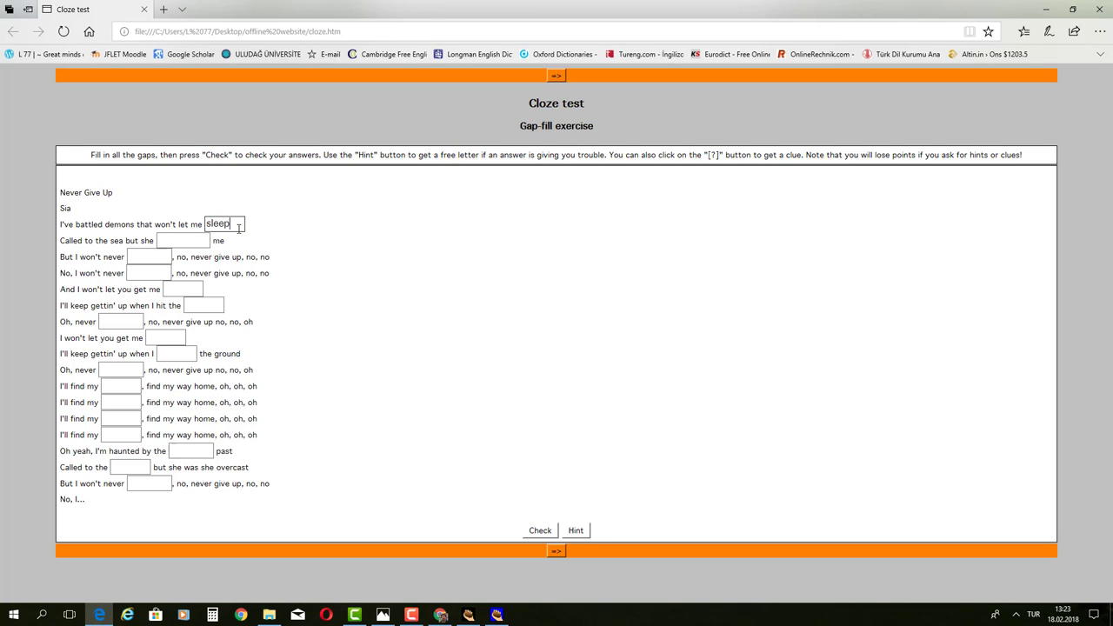
Step: Check the exercise answers, dismiss the score message and close the browser
left_click(529, 534)
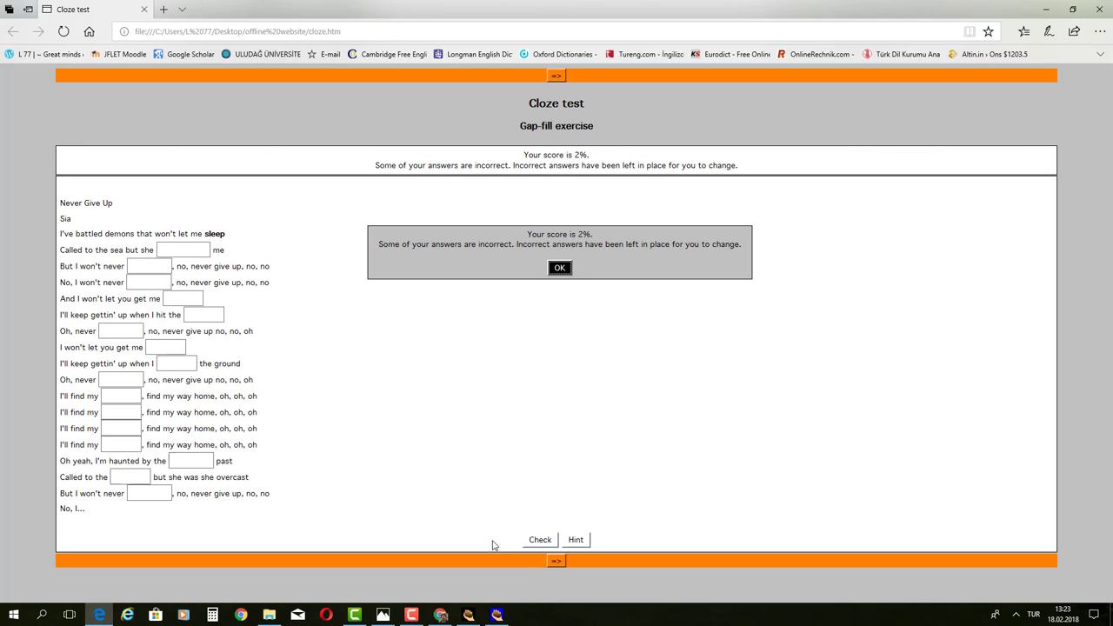
left_click(556, 270)
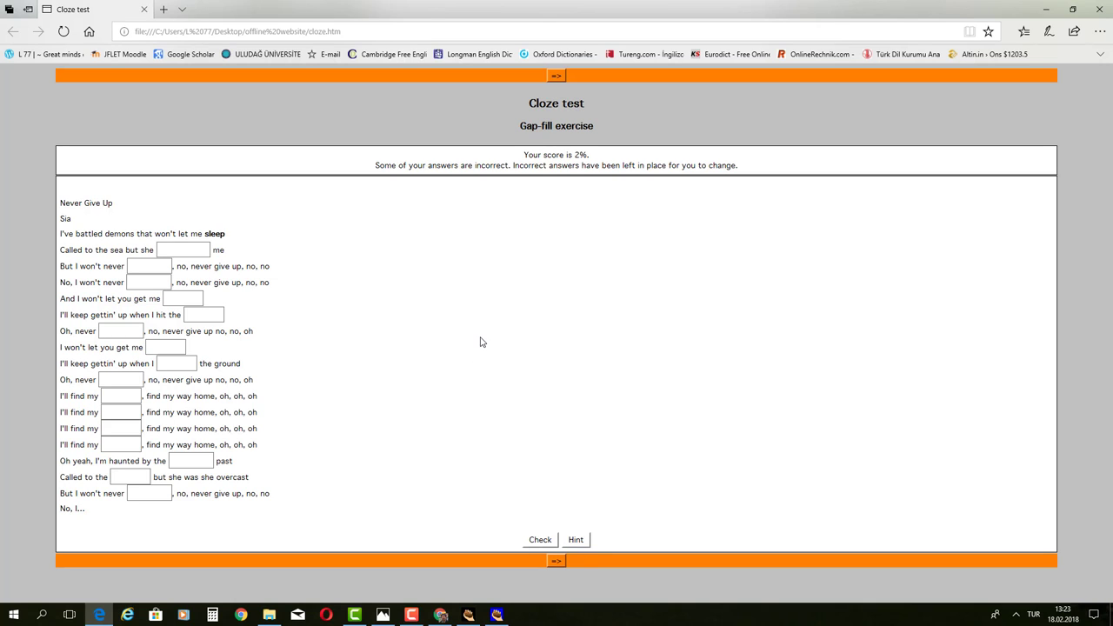
left_click(1097, 9)
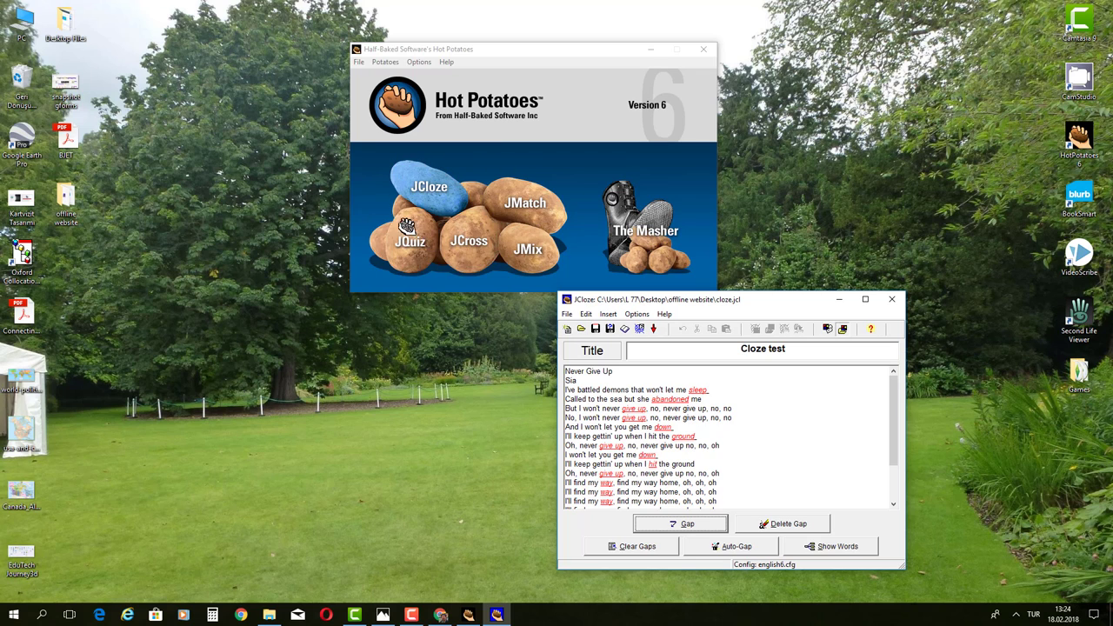
Step: In the exercise's output configuration, set the subtitle to "Exercise 1" and replace the instructions with "Write your own explanations"
left_click(827, 333)
left_click_drag(776, 295, 453, 239)
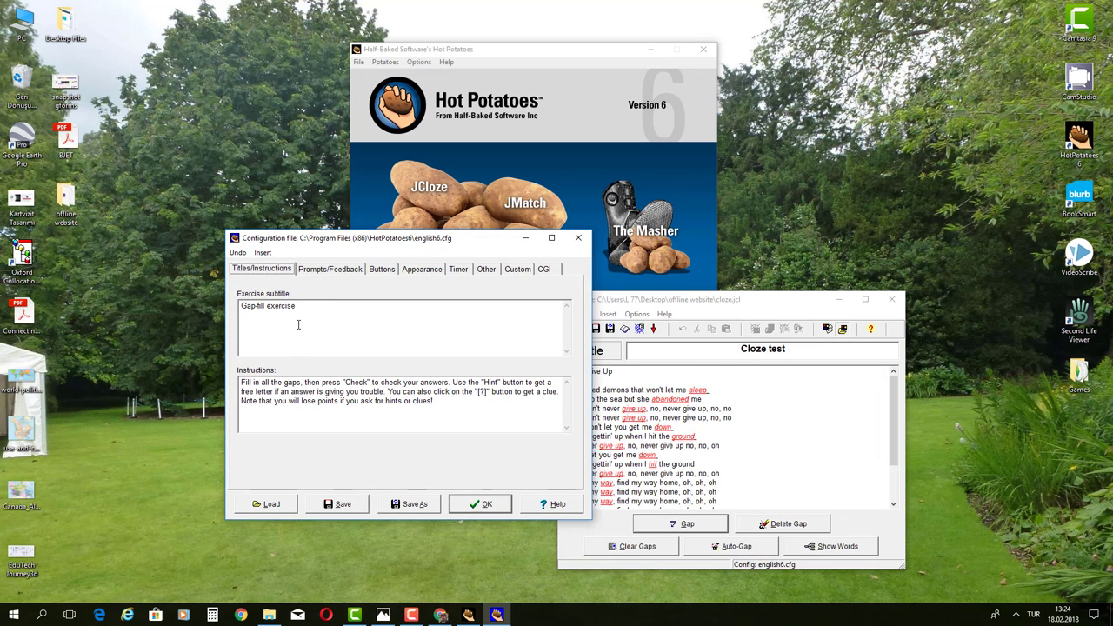
left_click_drag(302, 311, 239, 307)
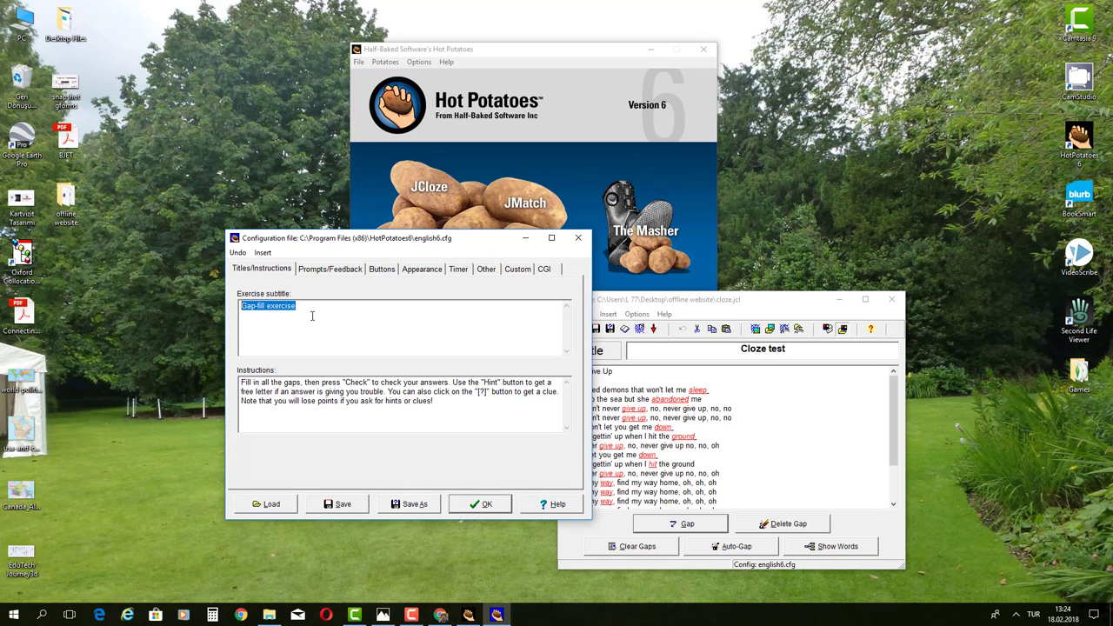
type("Exercise 1")
left_click_drag(439, 405, 235, 383)
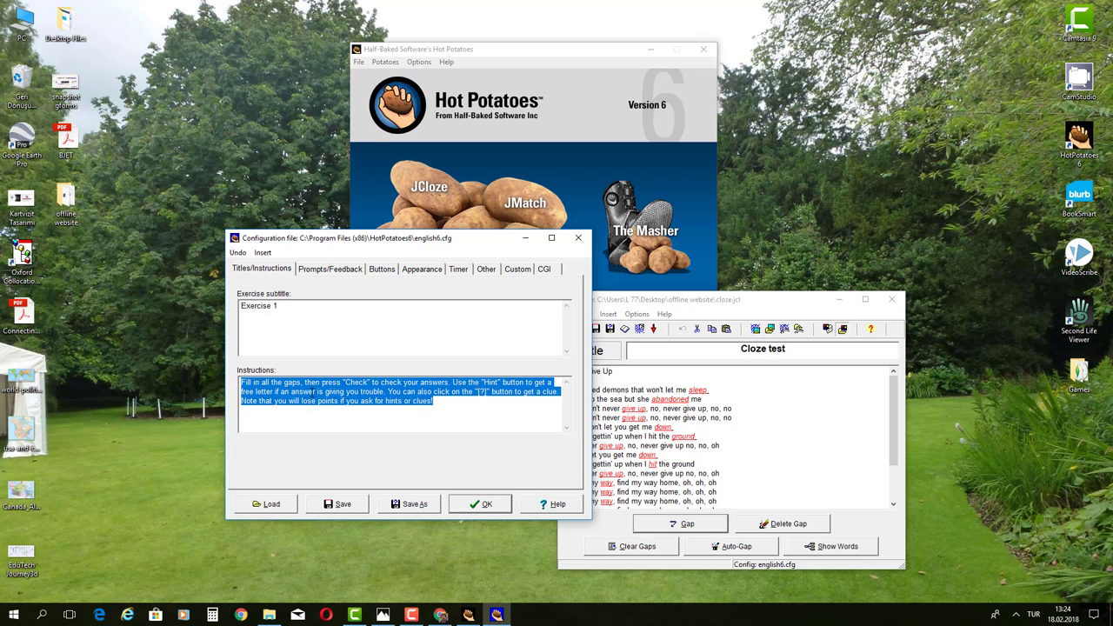
key("Delete")
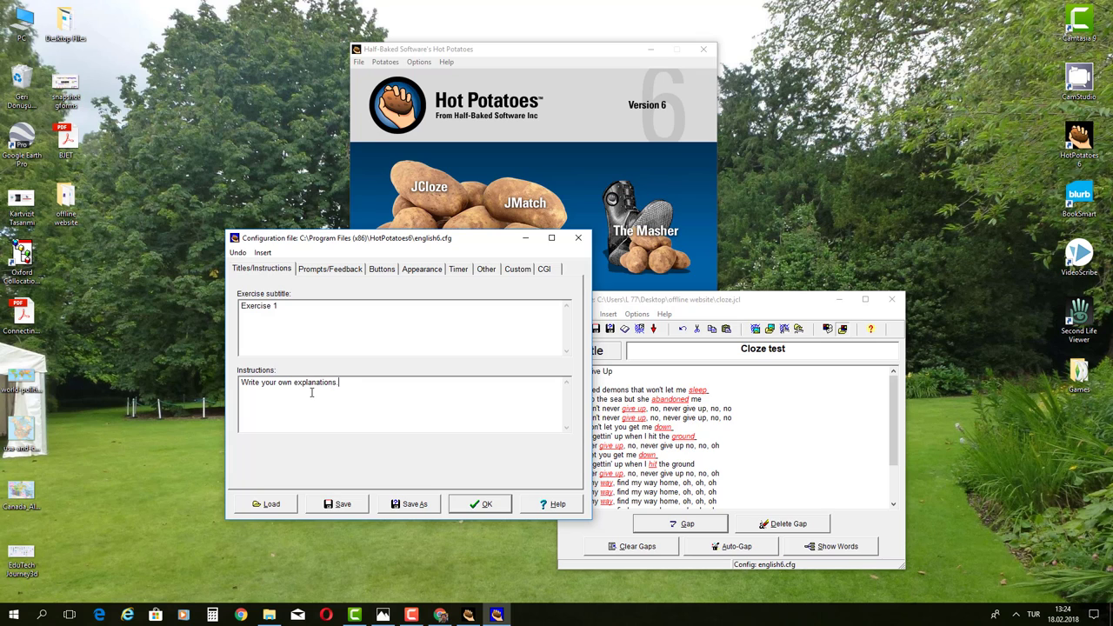
Step: Review the prompt and feedback texts, moving the configuration window away from the JCloze window
left_click(318, 273)
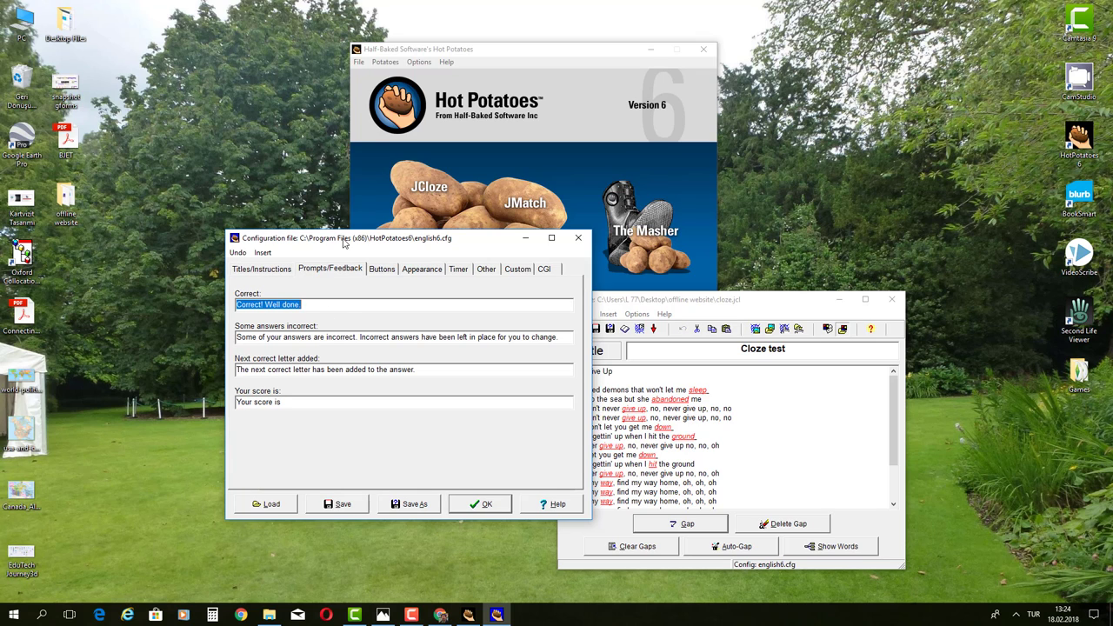
left_click_drag(344, 243, 289, 250)
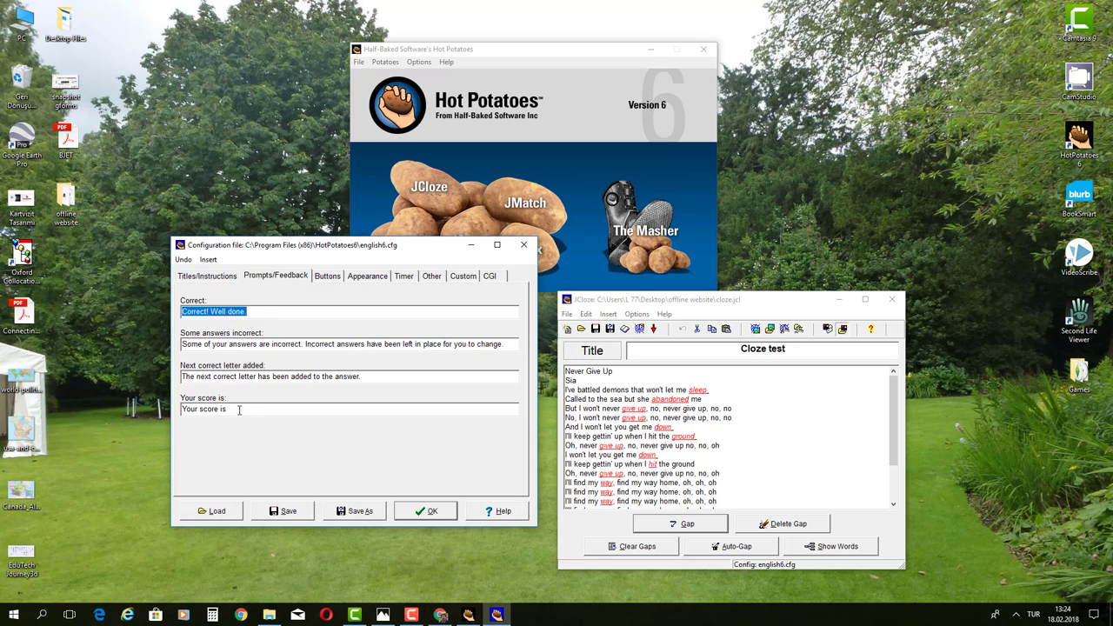
Step: Try switching the "Hint" button and the "Clue" button for each gap off and on again
left_click(323, 279)
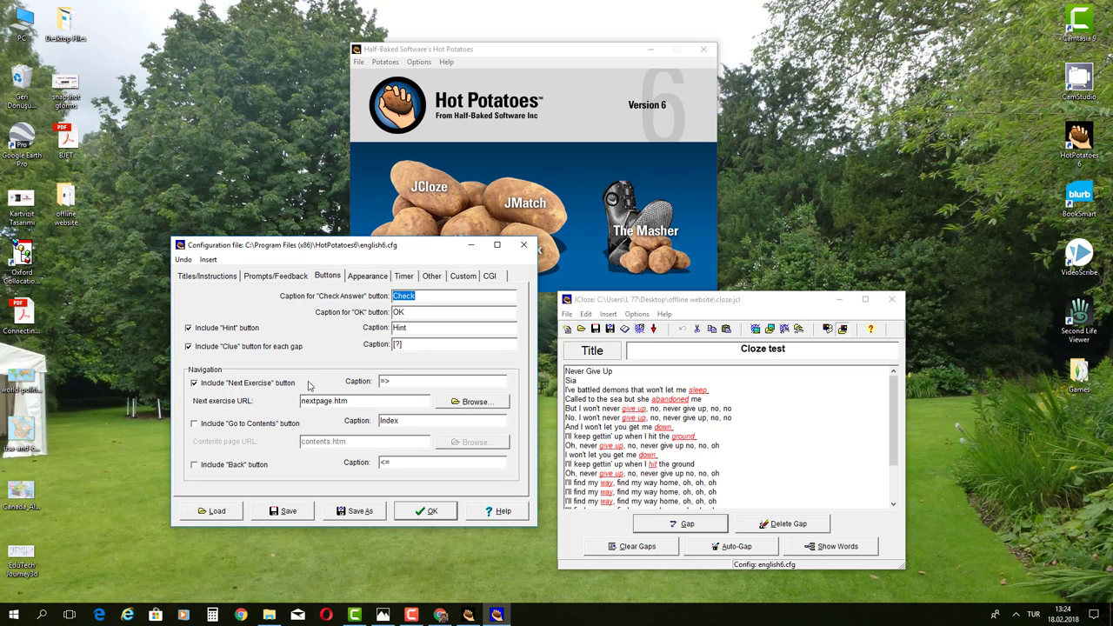
left_click(188, 346)
left_click(188, 328)
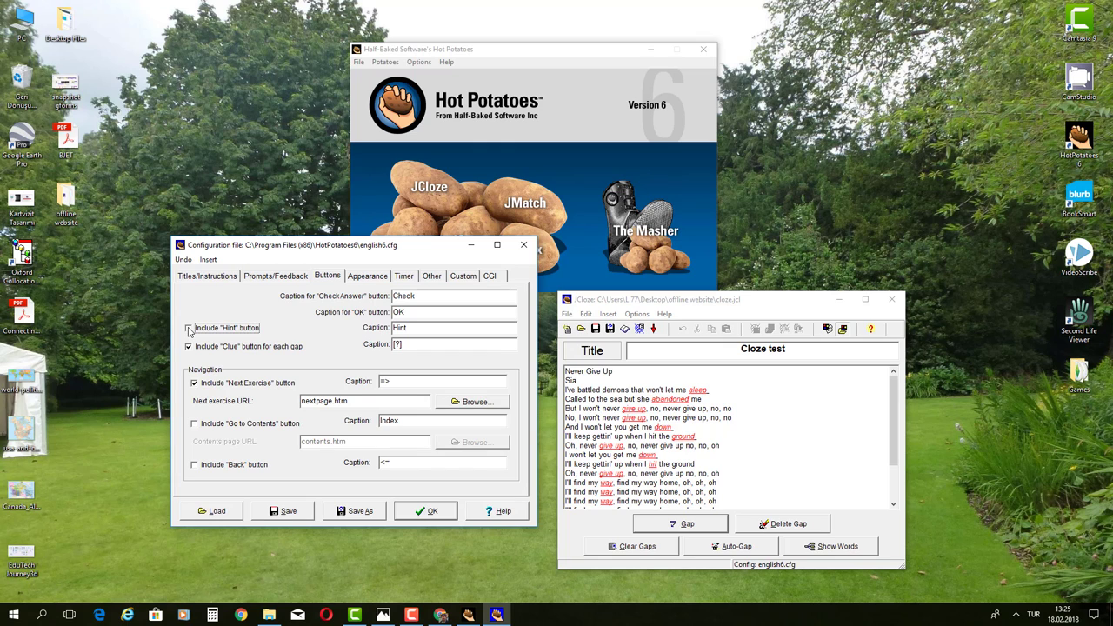
left_click(188, 328)
left_click(189, 347)
left_click(189, 347)
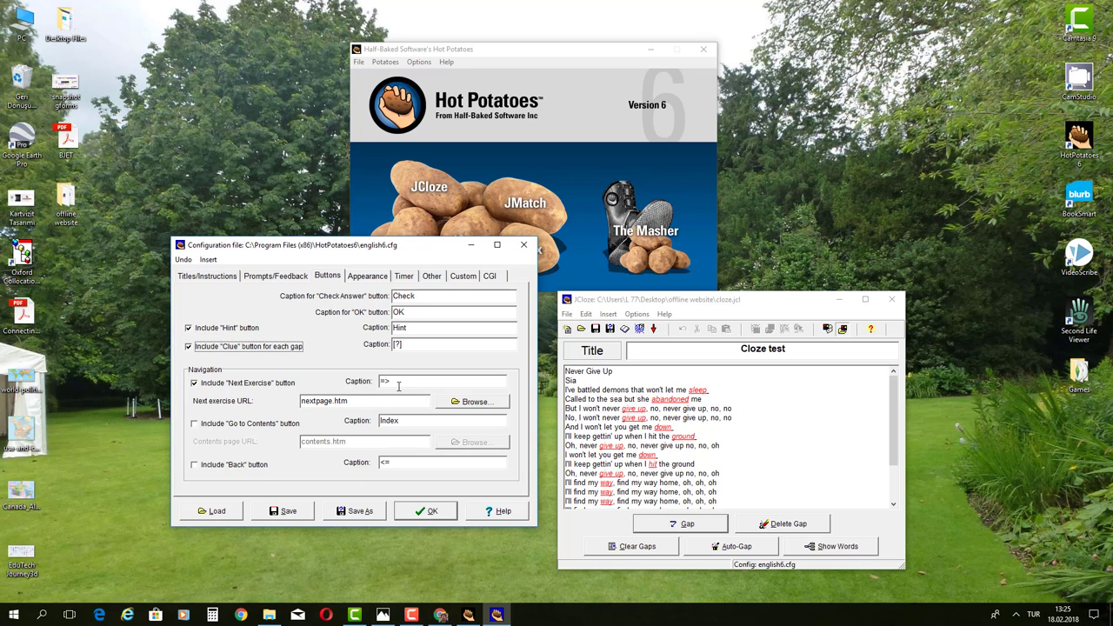
Step: Show the Appearance settings and view the exported cloze page from the offline website folder to compare its colours
left_click(364, 276)
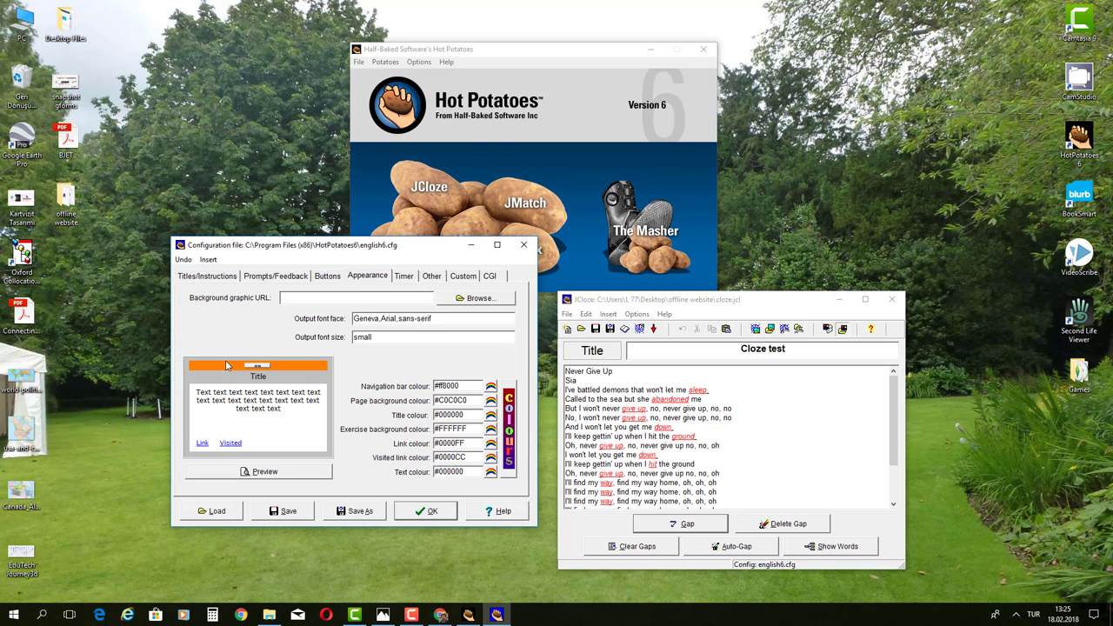
left_click(269, 615)
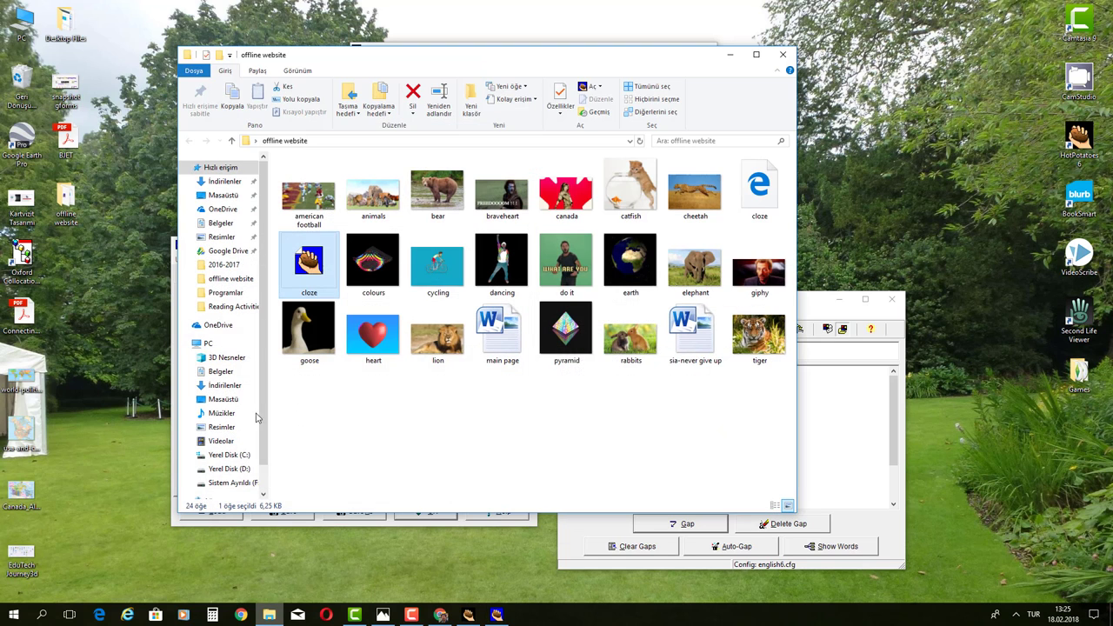
double_click(760, 193)
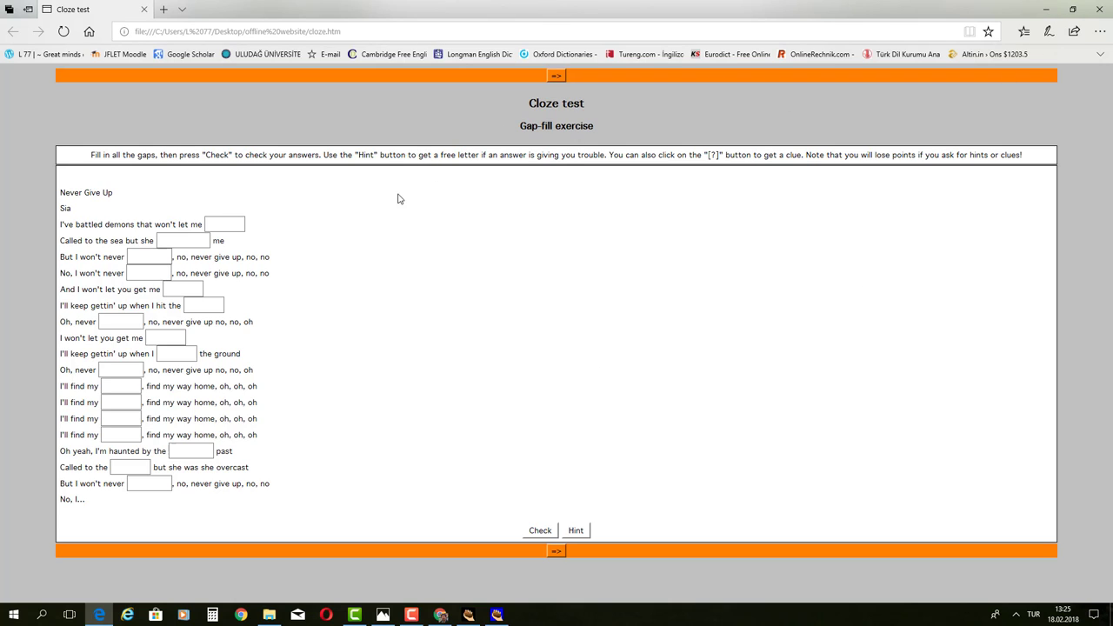
left_click(1046, 9)
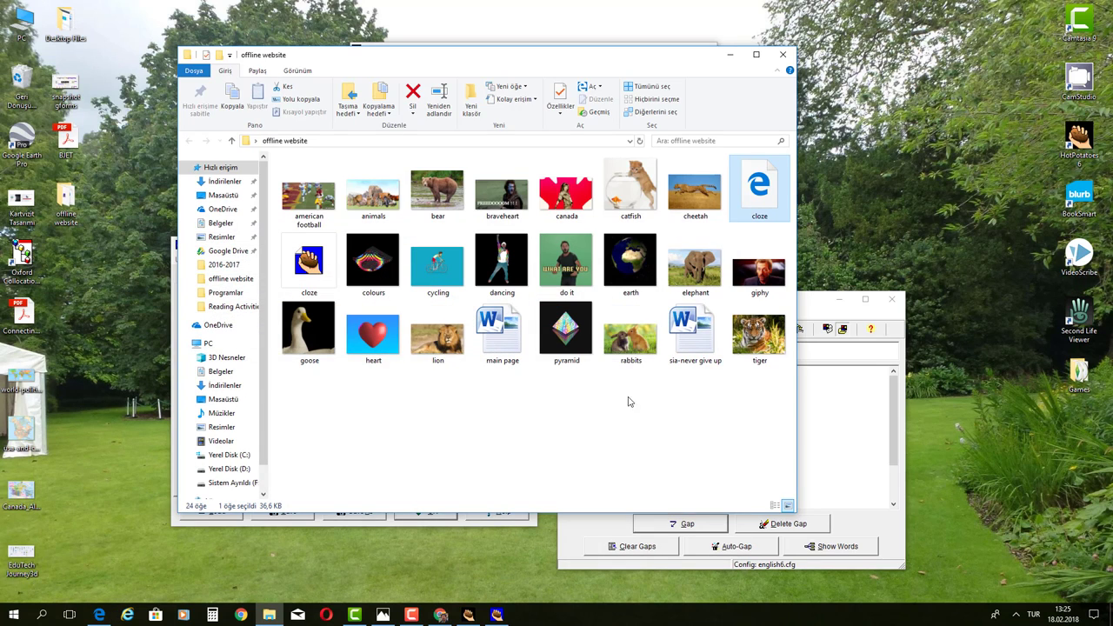
left_click(730, 54)
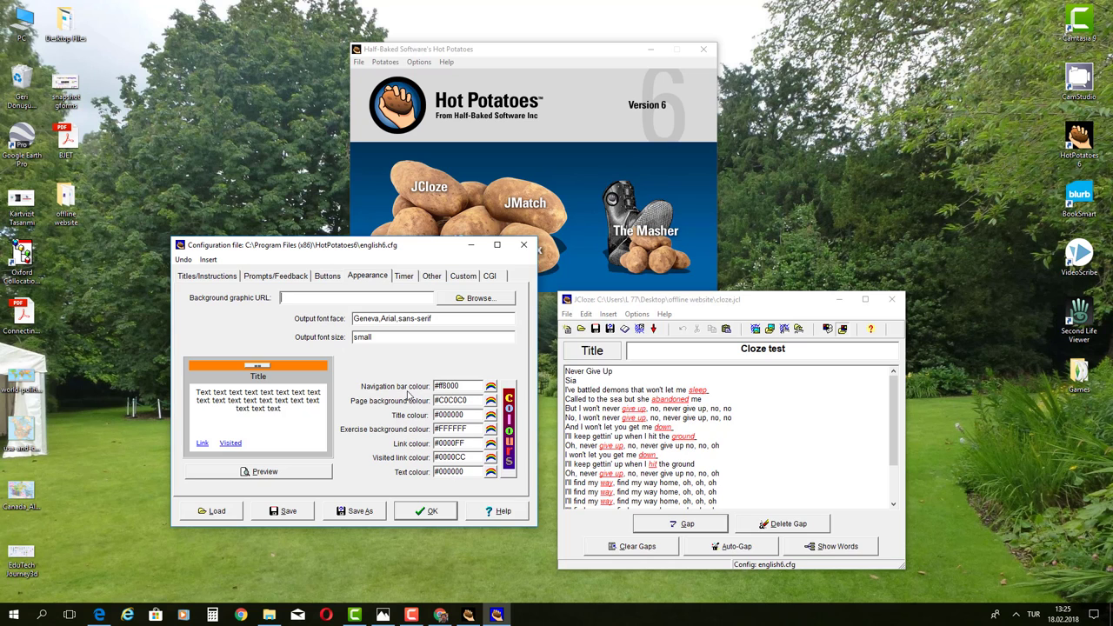
Step: Set the navigation bar colour to green #00ff40 and the page background colour to blue #0000ff
left_click(491, 388)
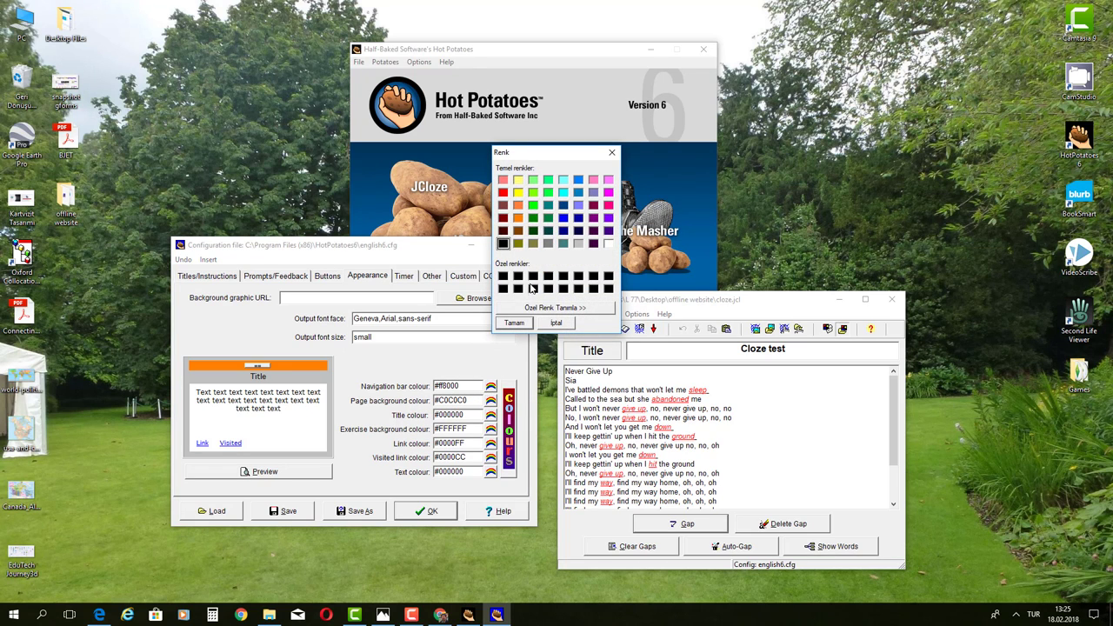
left_click(548, 193)
left_click(512, 322)
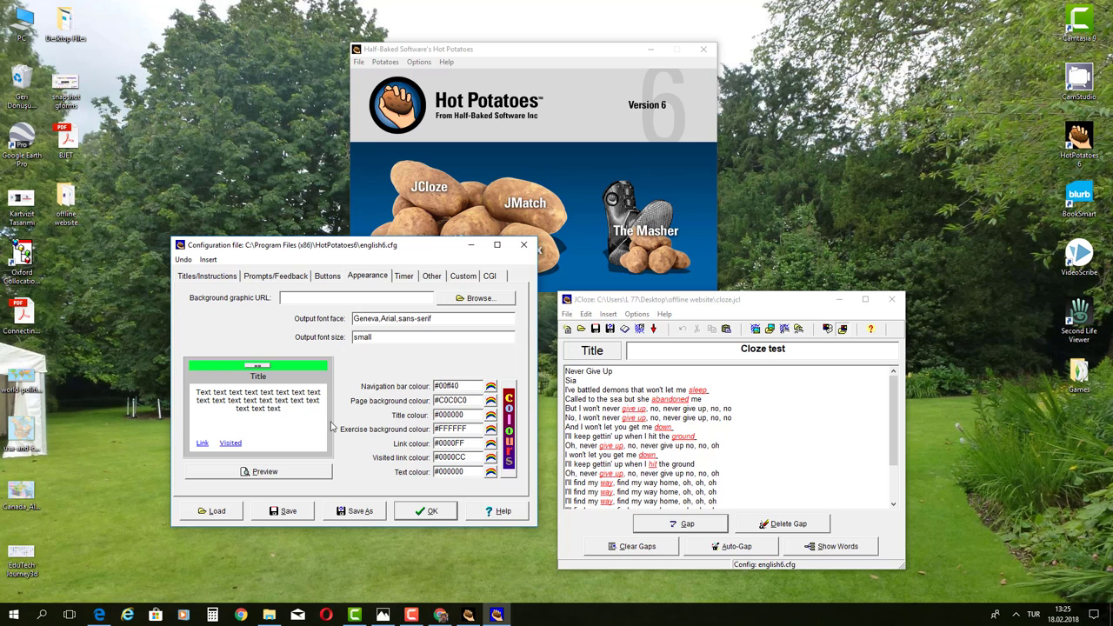
left_click(491, 401)
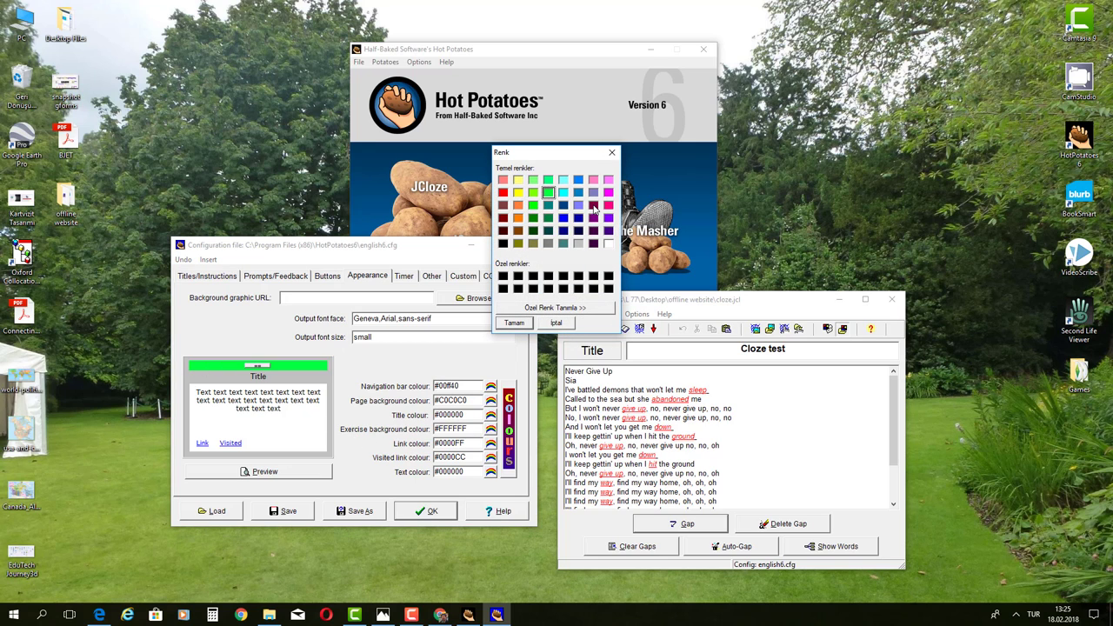
left_click(564, 218)
left_click(516, 325)
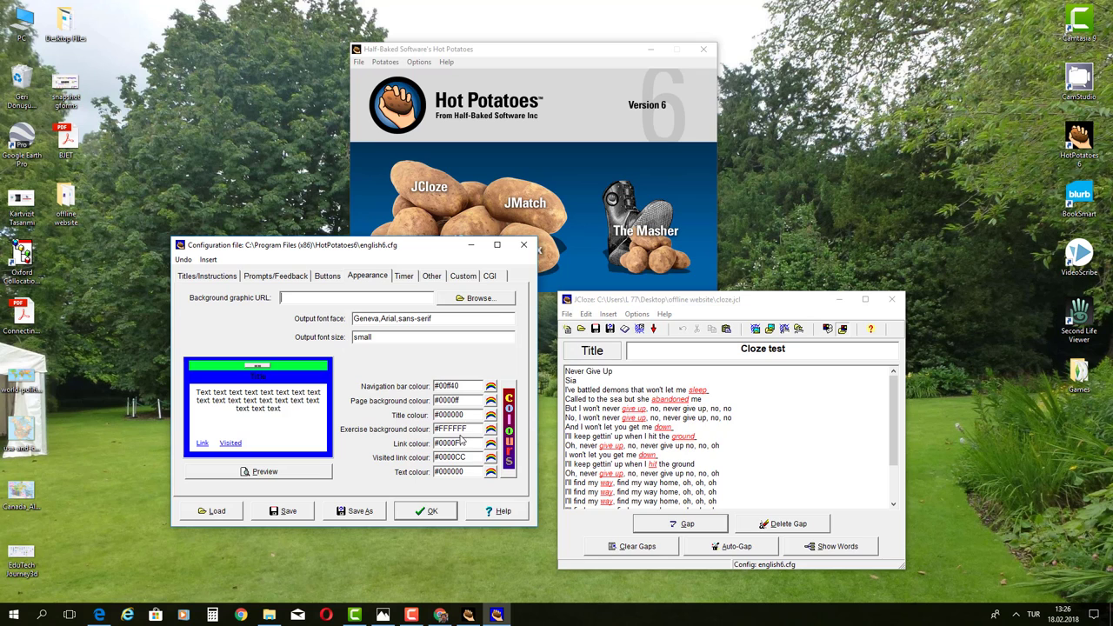
Step: Set the exercise background colour to pink #ff80ff
left_click(491, 429)
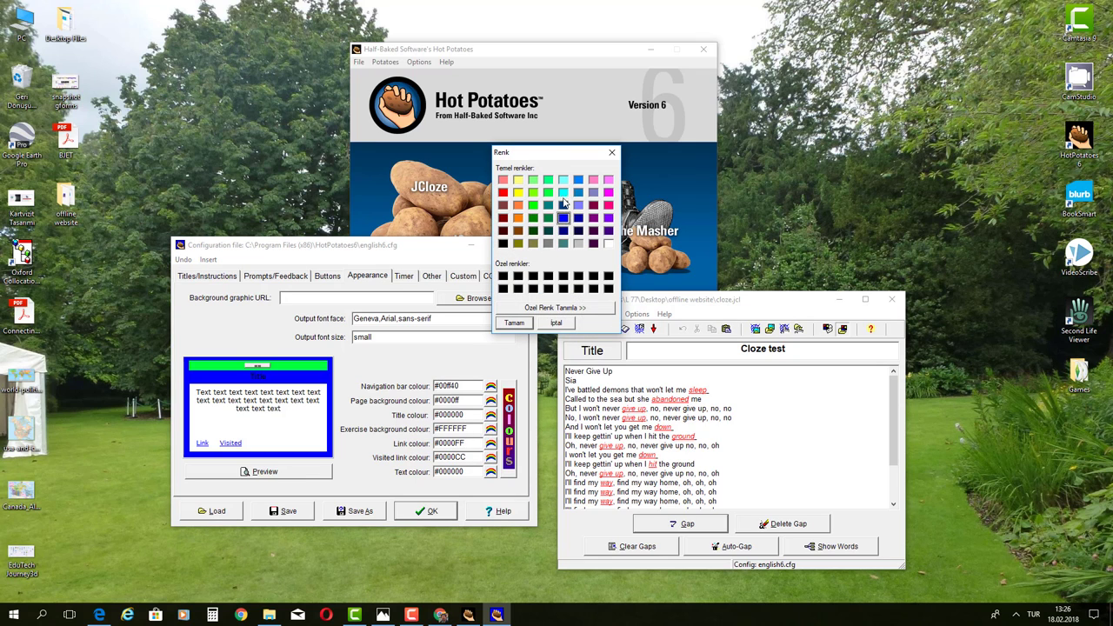
left_click(608, 180)
left_click(514, 322)
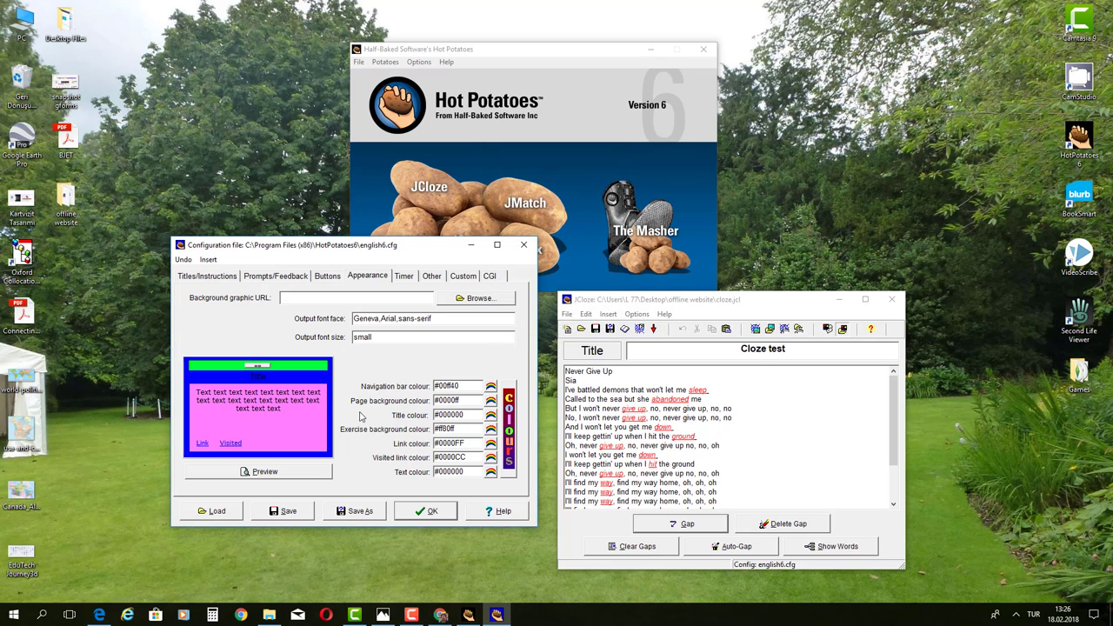
left_click(359, 298)
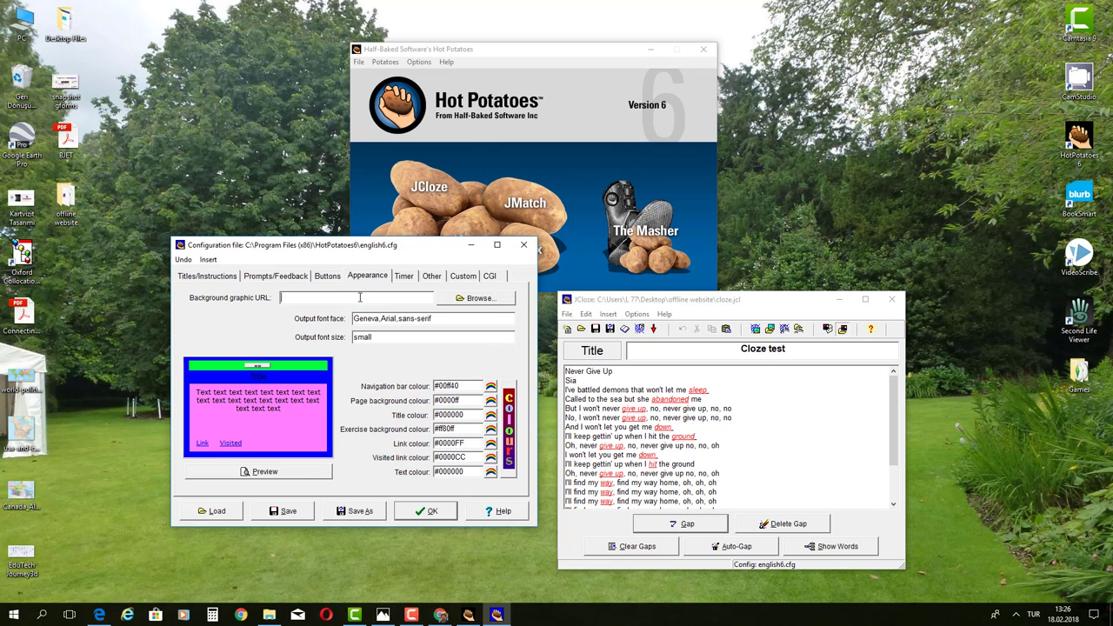
left_click(433, 319)
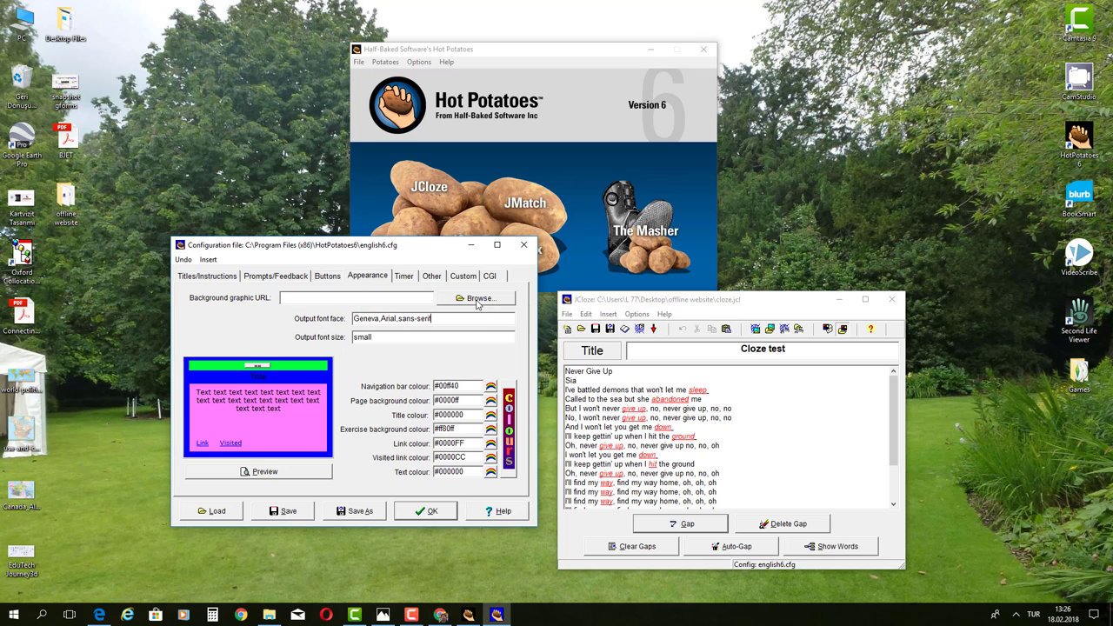
Step: Show the Timer settings and view the exported cloze page in the browser before returning to the configuration
left_click(403, 277)
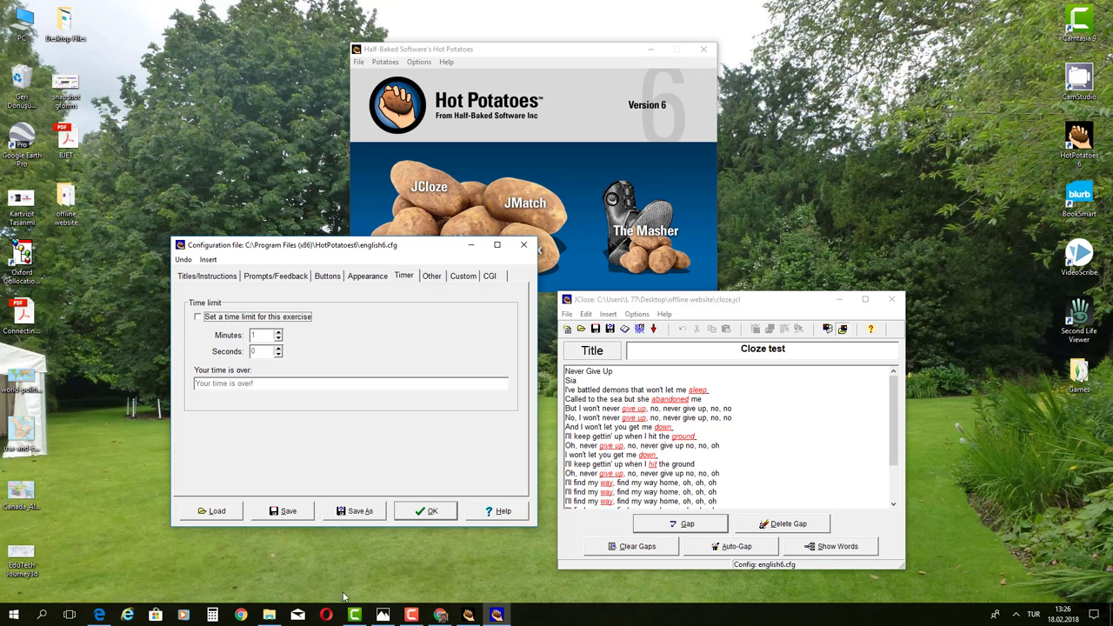
left_click(101, 614)
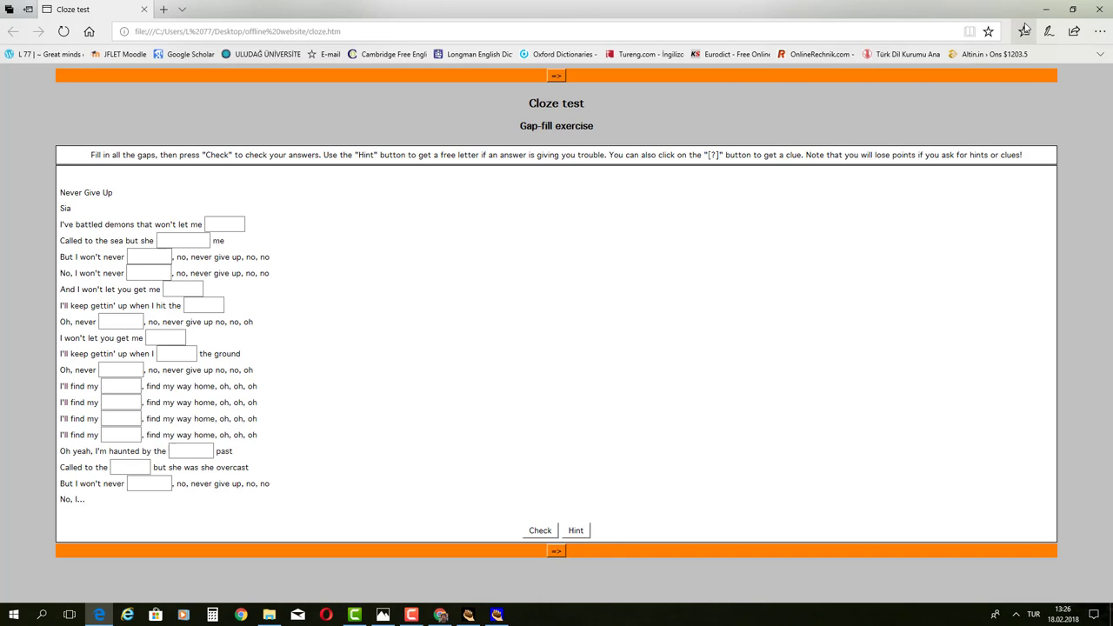
left_click(1045, 9)
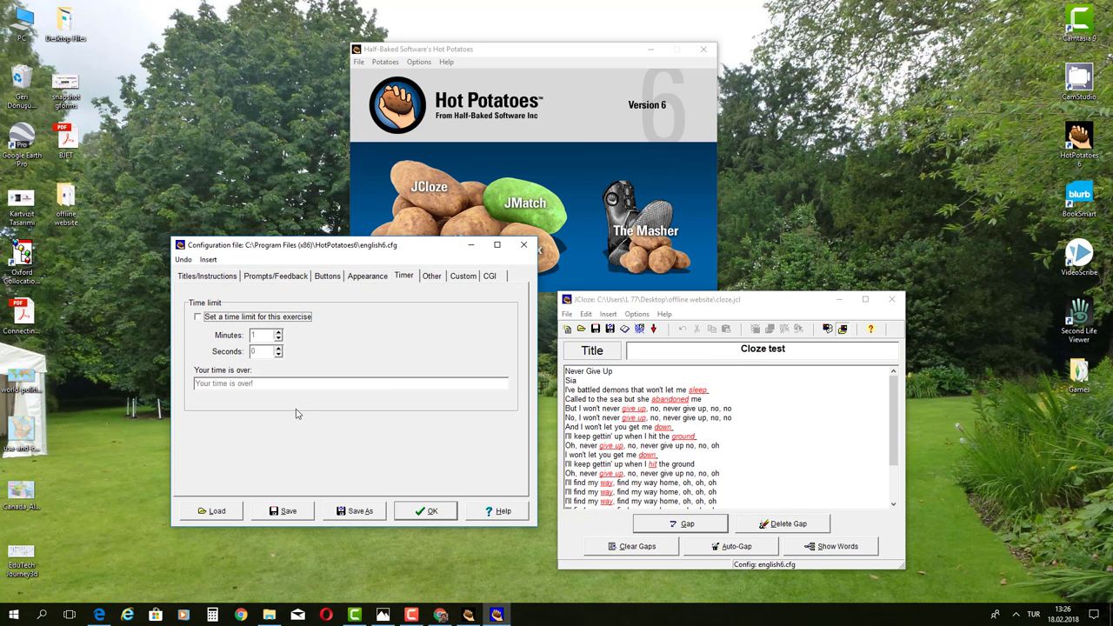
Step: Turn on a time limit of 3 minutes and 10 seconds for the exercise, keeping the "Your time is over!" message
left_click(197, 318)
left_click(278, 333)
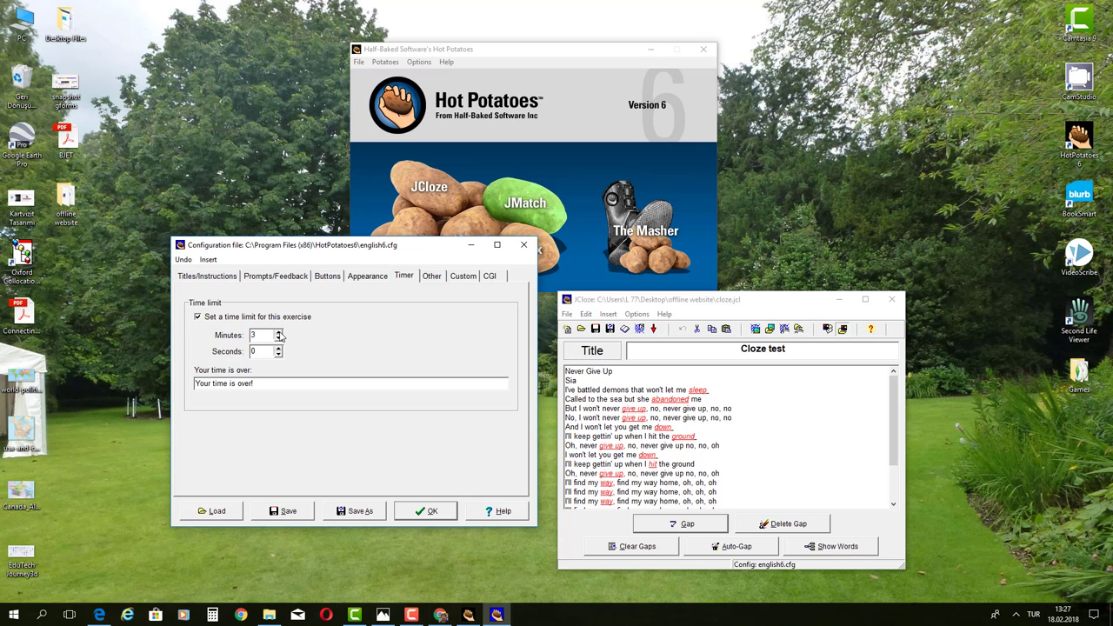
left_click(278, 347)
left_click(278, 346)
left_click(278, 346)
left_click(278, 347)
left_click_drag(260, 387, 176, 386)
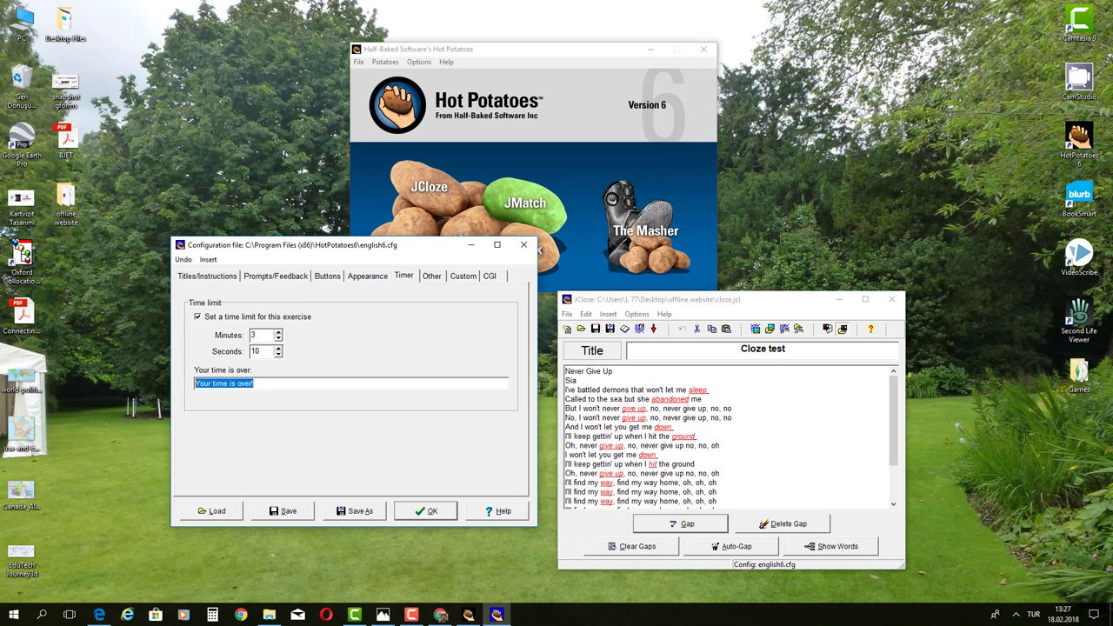
left_click(267, 385)
left_click_drag(265, 385, 184, 386)
left_click(278, 383)
Step: Review the Other and Custom settings and turn on submitting results through CGI to an email address
left_click(428, 279)
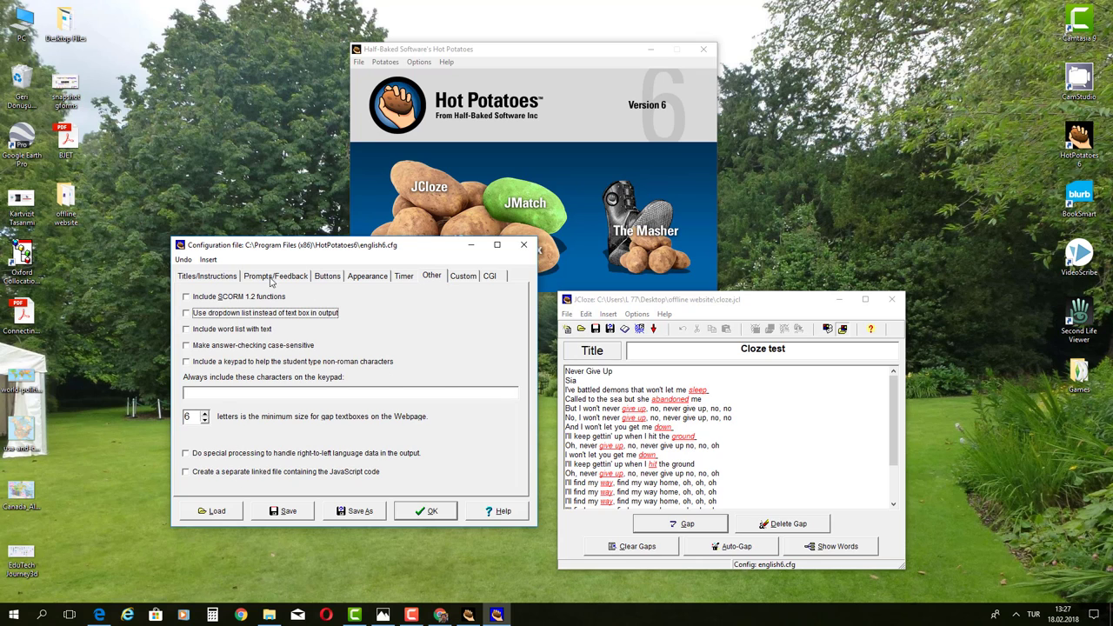
left_click(460, 278)
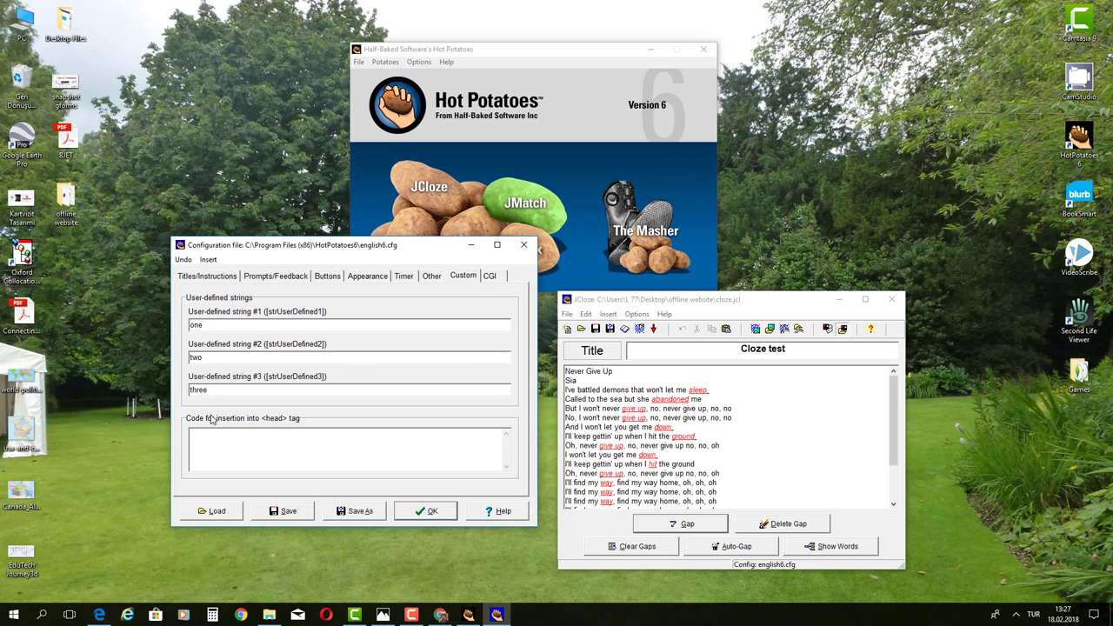
left_click(492, 277)
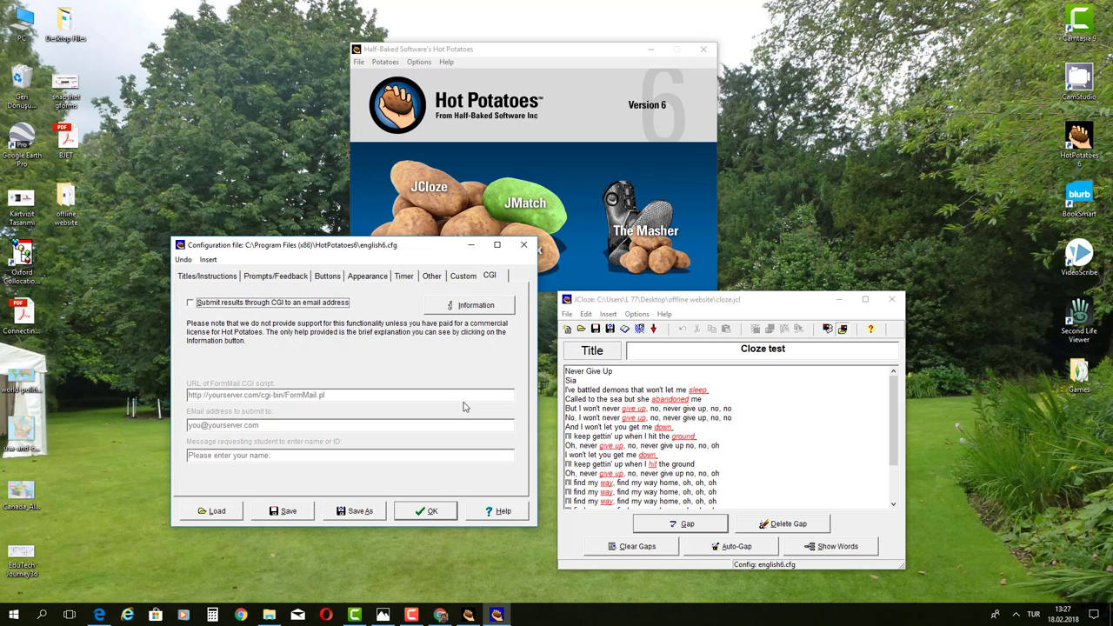
left_click(190, 303)
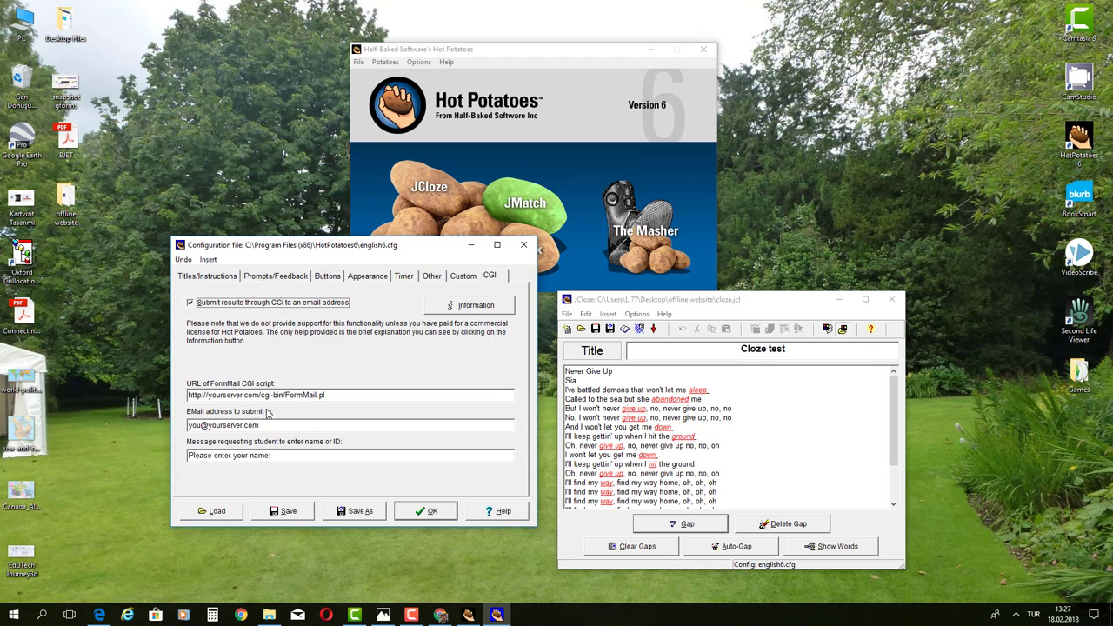
left_click_drag(283, 426, 142, 433)
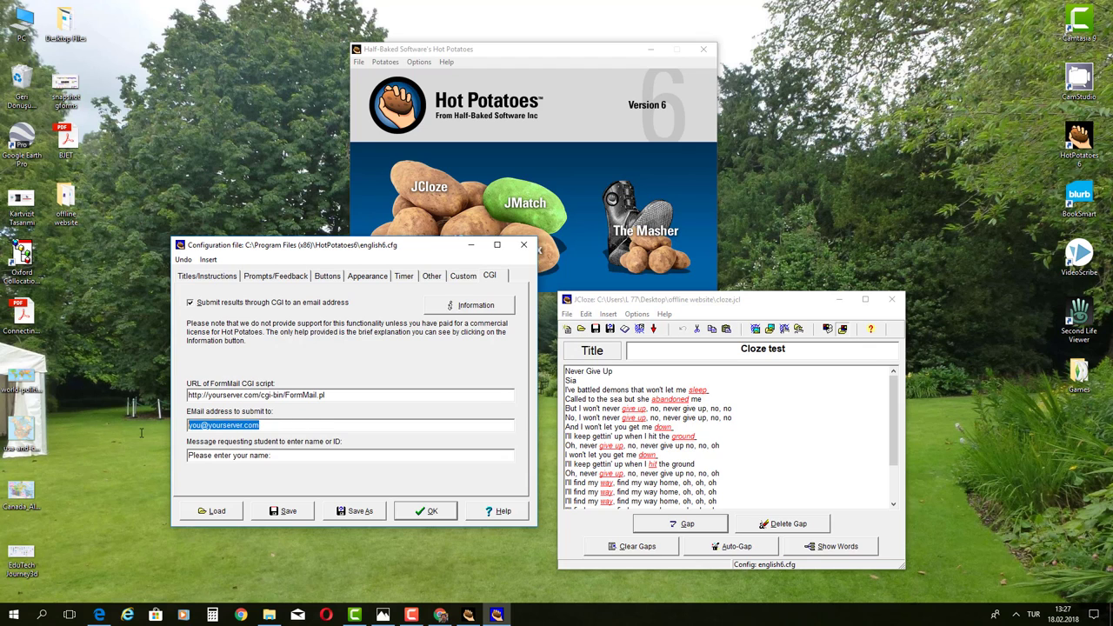
left_click(271, 424)
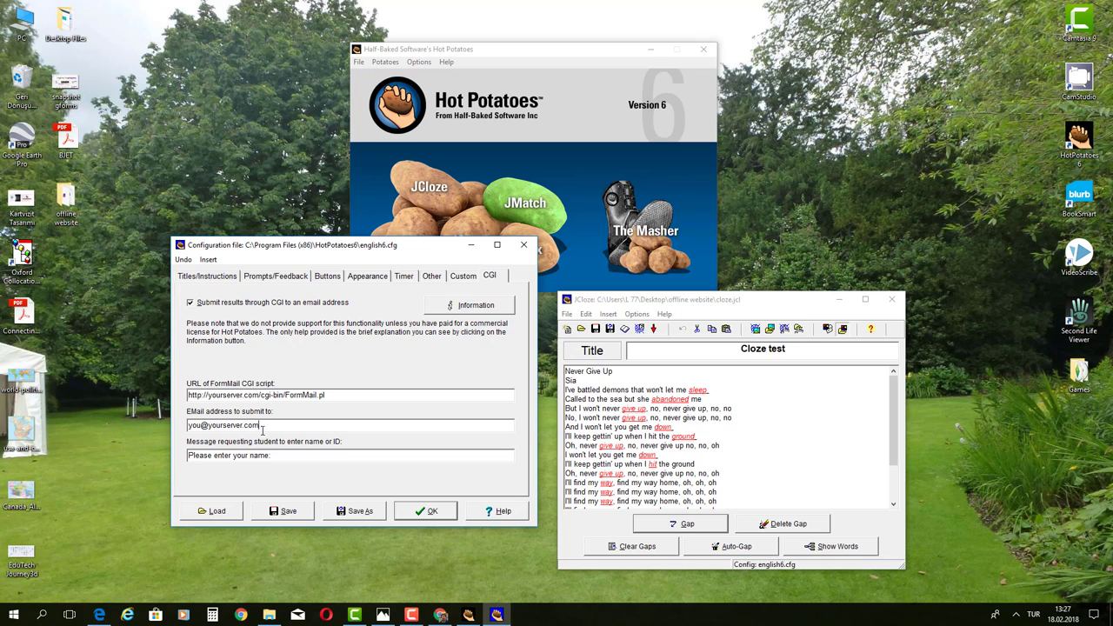
left_click_drag(261, 426, 184, 427)
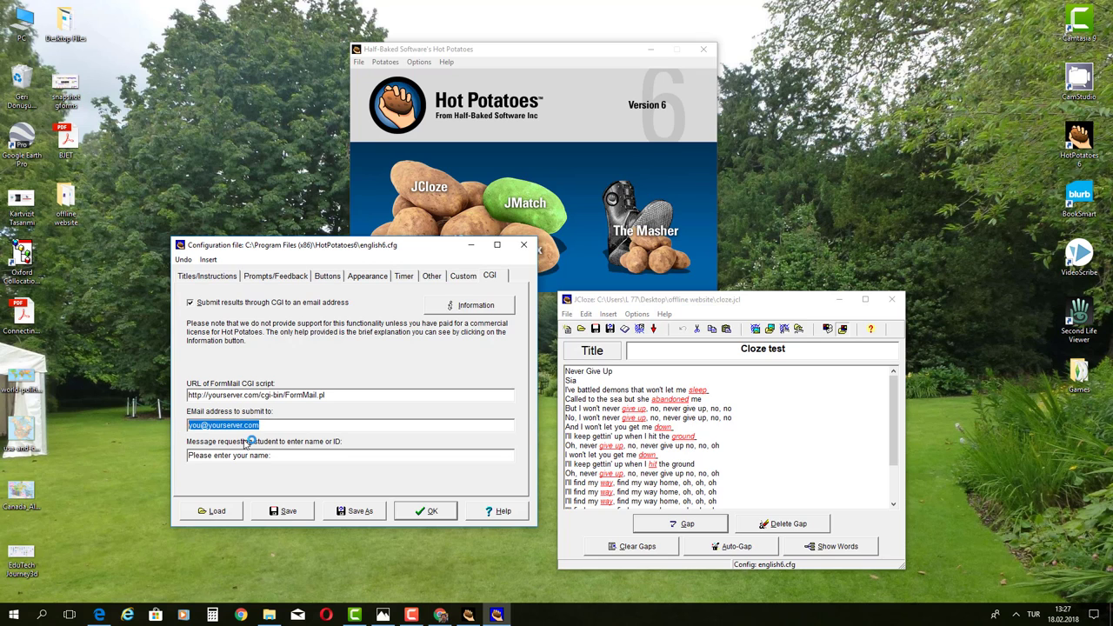
Step: Review the configuration pages from Custom back to Titles/Instructions and accept the configuration
left_click(461, 277)
left_click(431, 276)
left_click(405, 276)
left_click(358, 276)
left_click(327, 276)
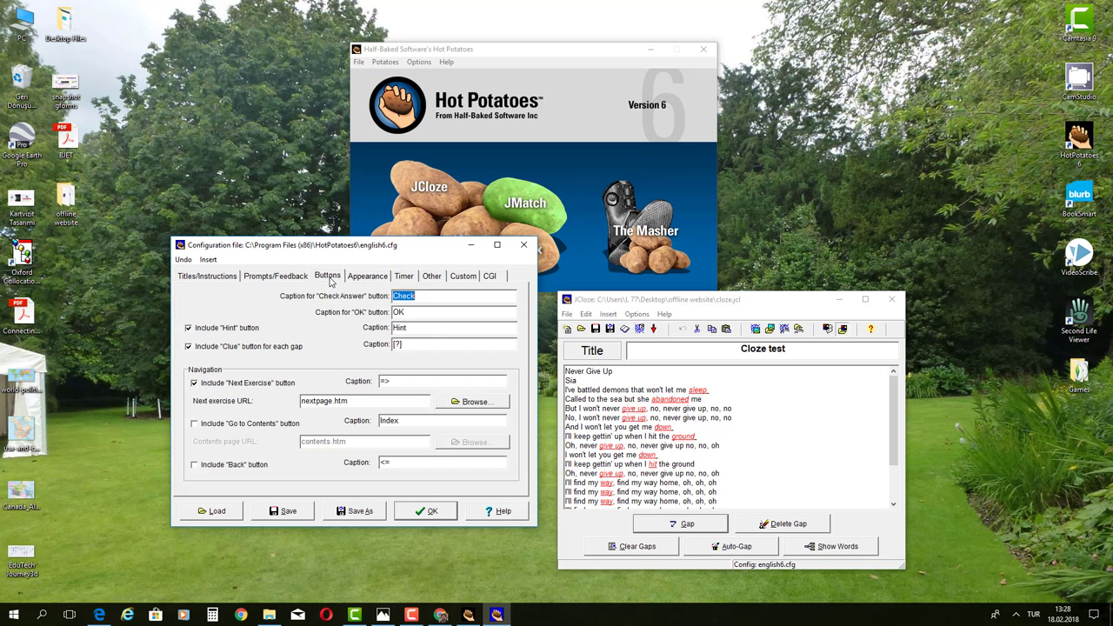
left_click(296, 276)
left_click(224, 276)
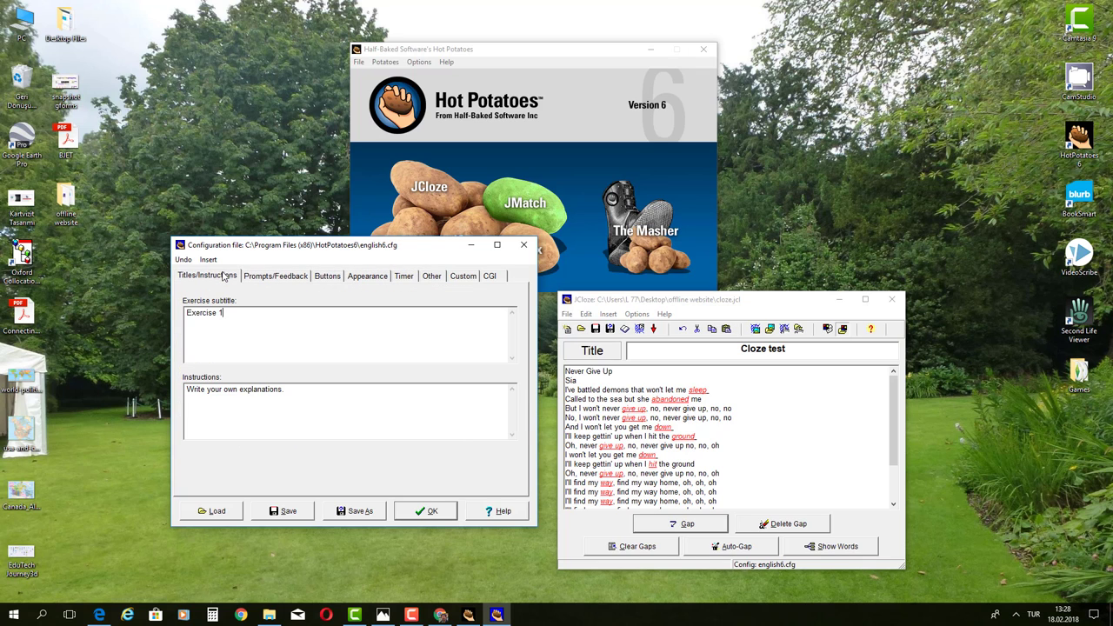
left_click(426, 511)
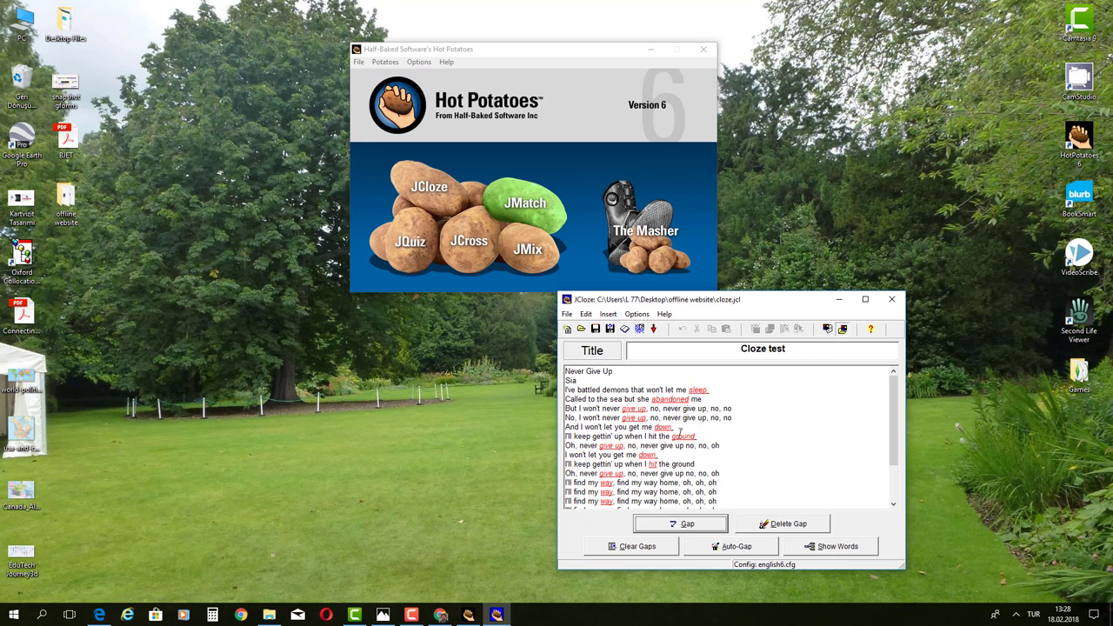
Step: Save the cloze exercise, export it over the existing cloze web page in the offline website folder, and view it in the browser
left_click(595, 329)
left_click(640, 329)
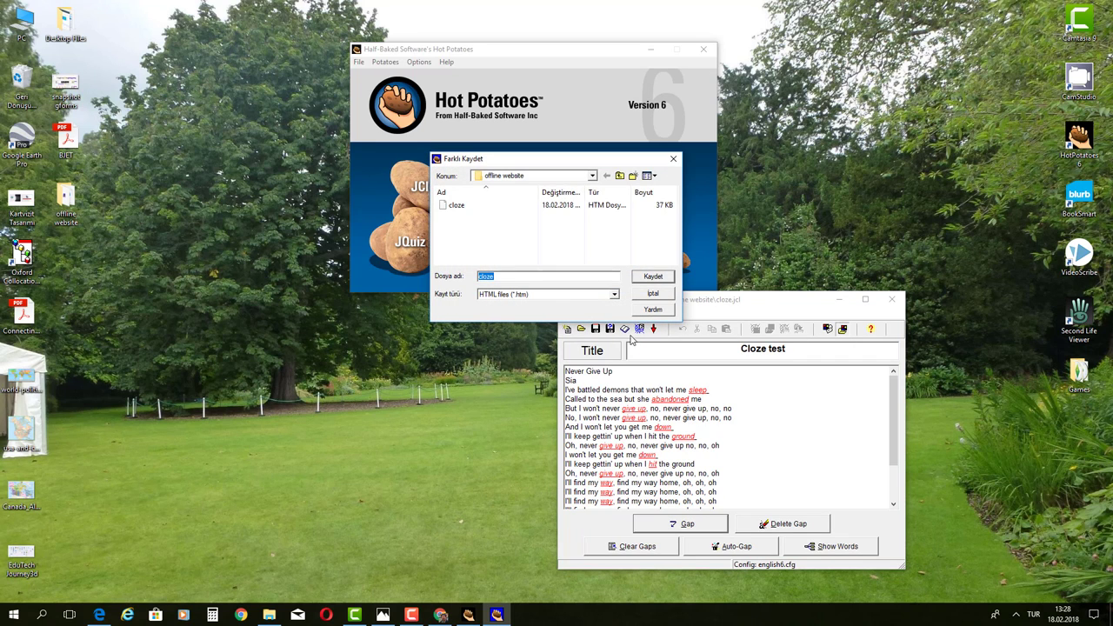
left_click(650, 277)
left_click(591, 311)
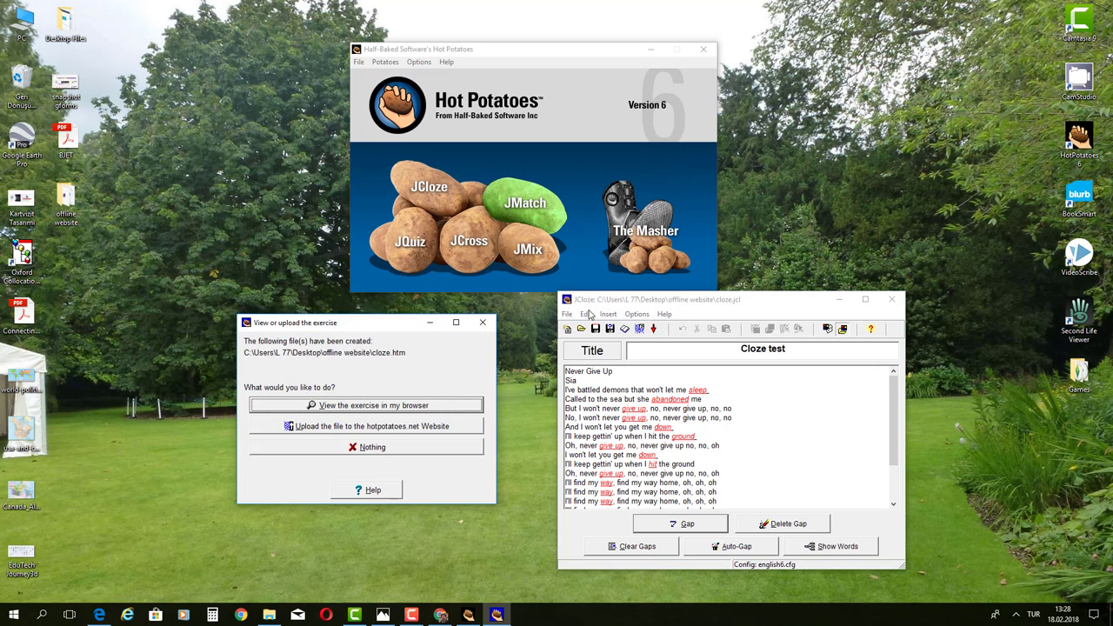
left_click(377, 407)
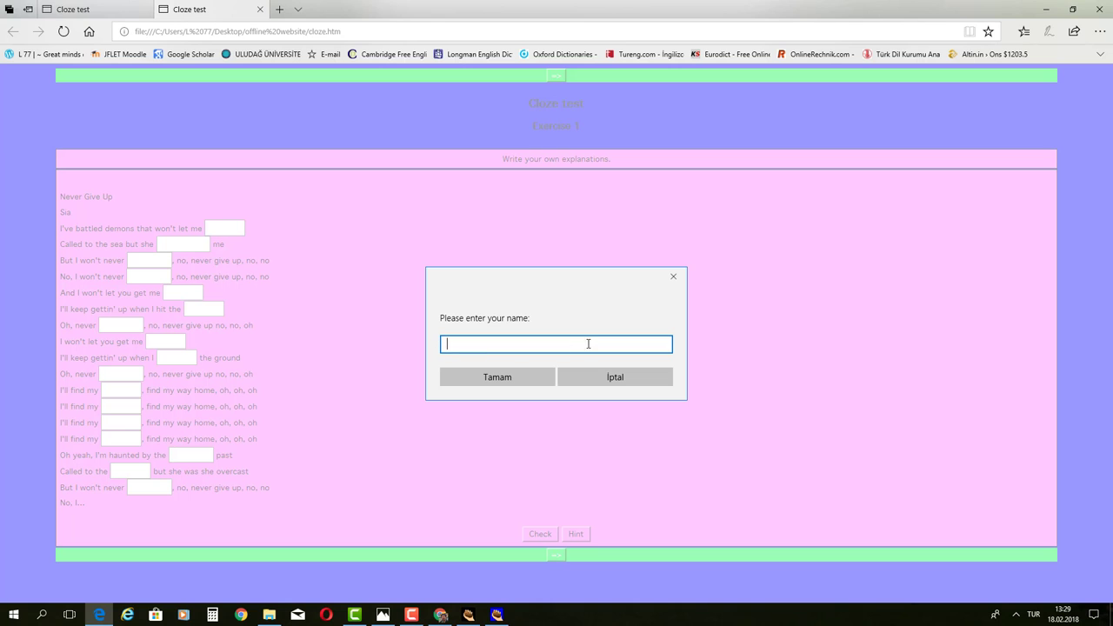
Step: Dismiss the first name prompt on the cloze page, enter a student name in the repeated prompt and start the exercise
left_click(673, 278)
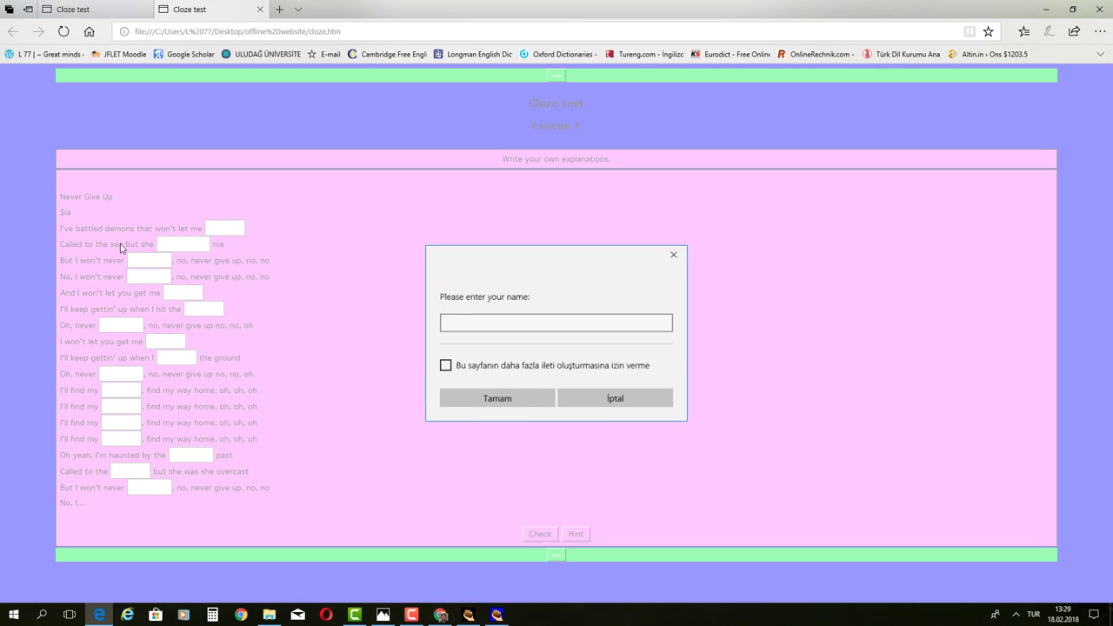
left_click(470, 327)
type("ahmet")
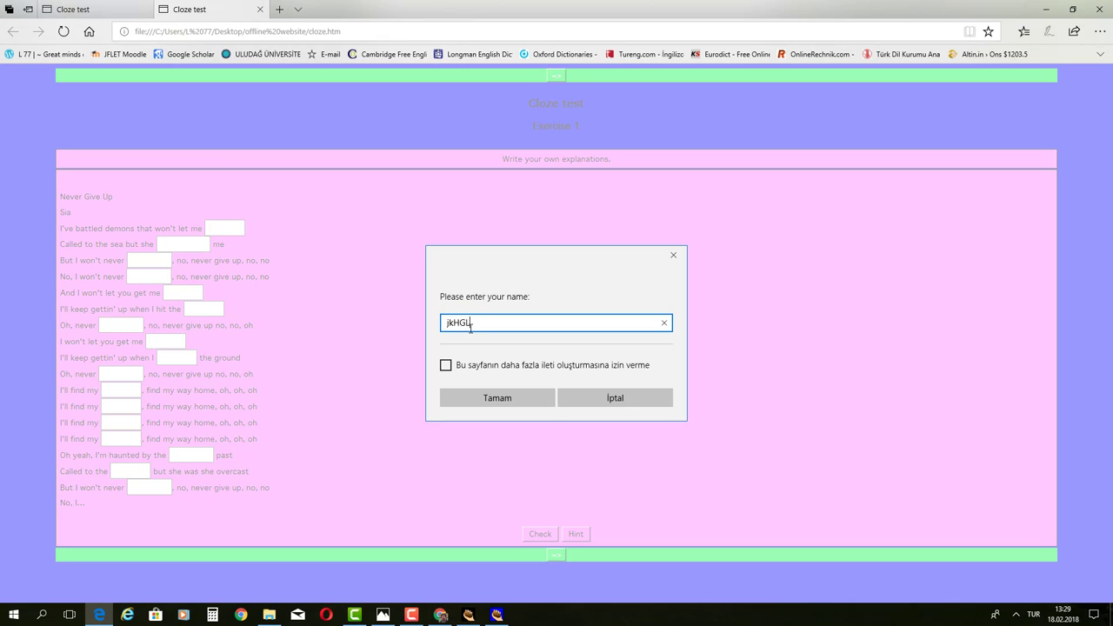
left_click(491, 397)
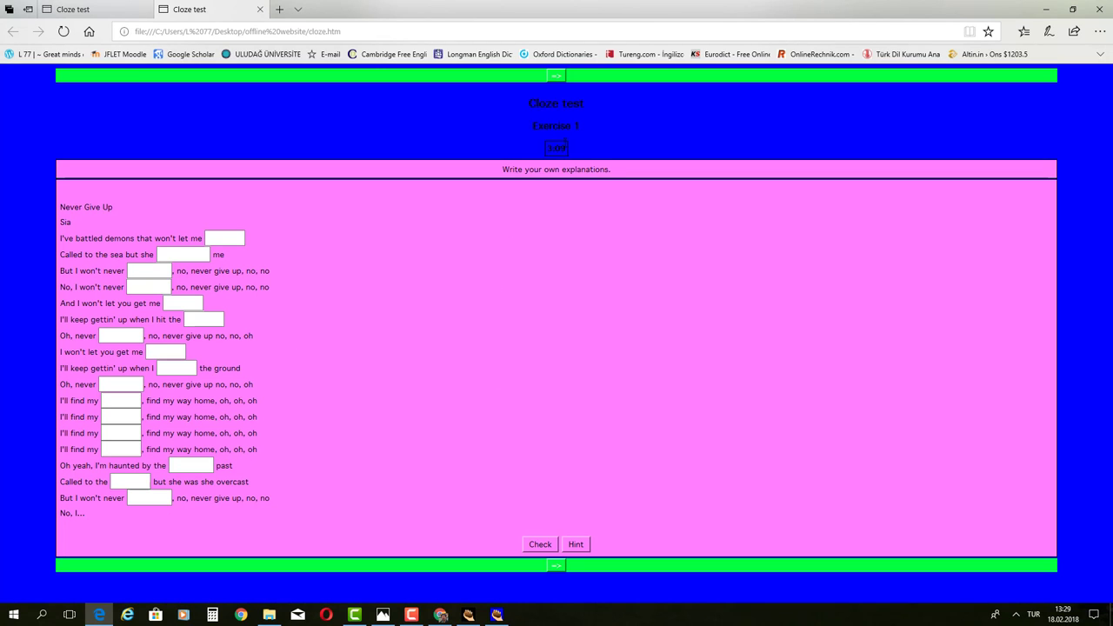
Step: Examine the countdown timer on the new cloze page, compare it with the old page, and close the browser
double_click(554, 150)
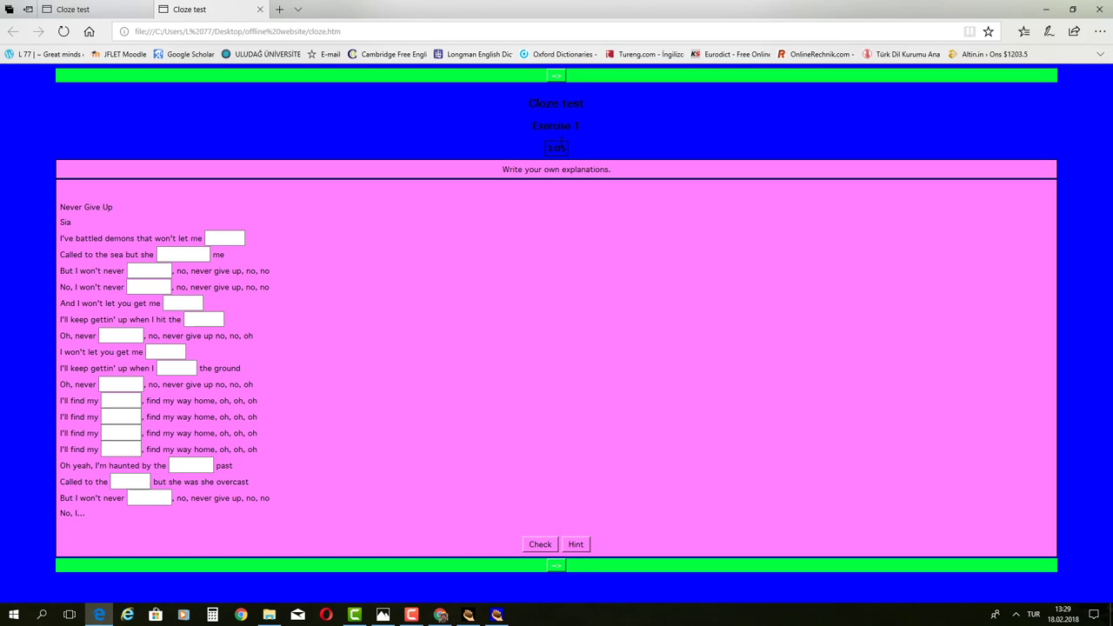
triple_click(557, 149)
left_click_drag(564, 153, 576, 146)
double_click(570, 153)
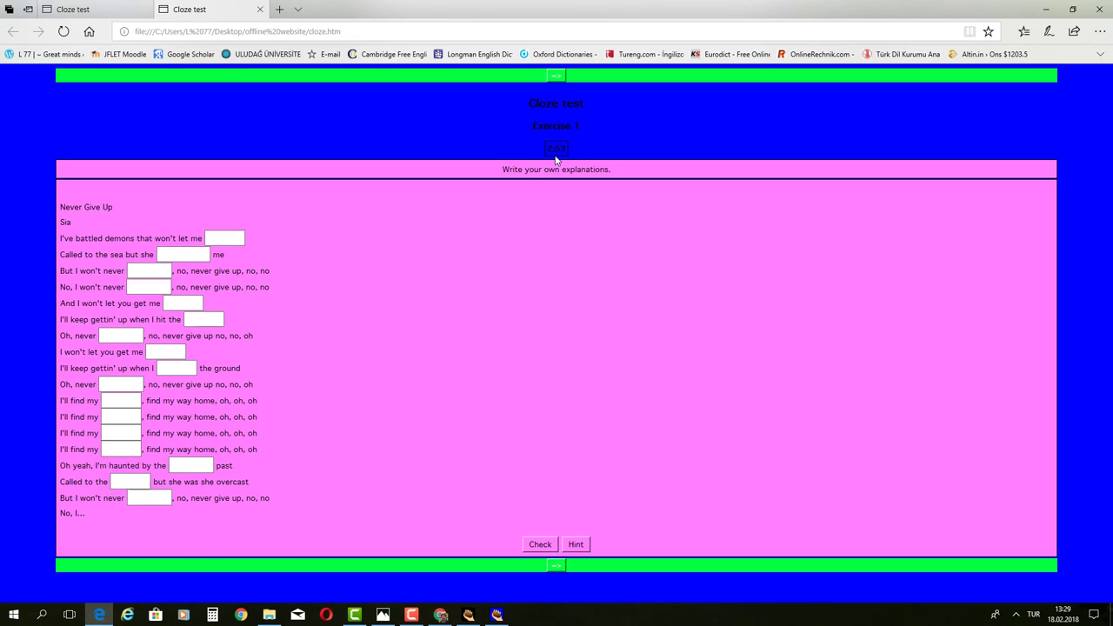
left_click(259, 10)
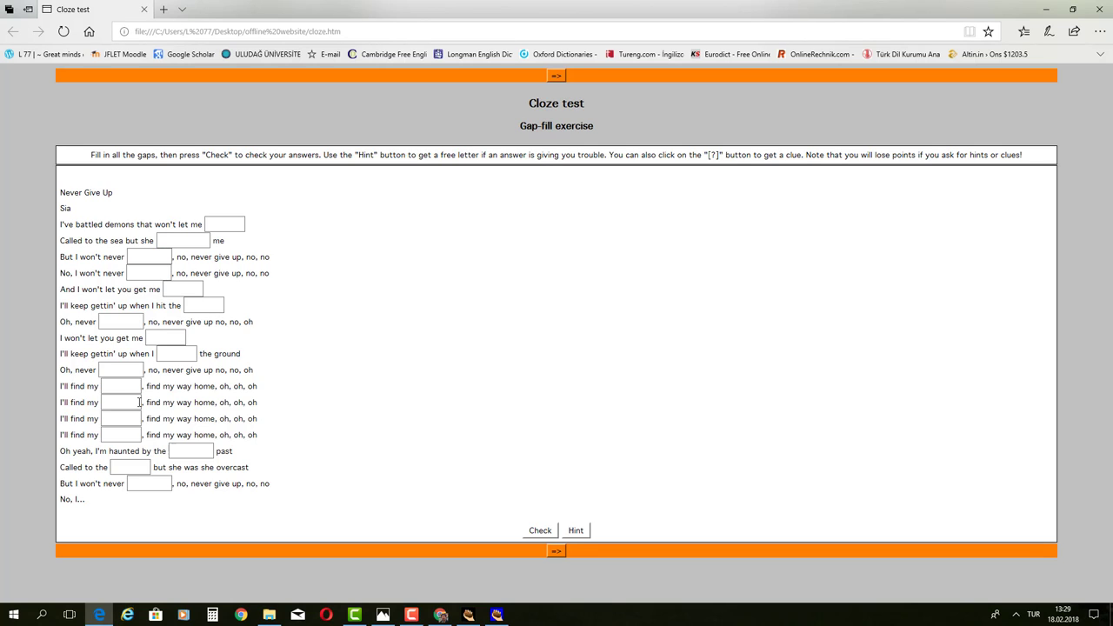
left_click(145, 268)
left_click(1097, 10)
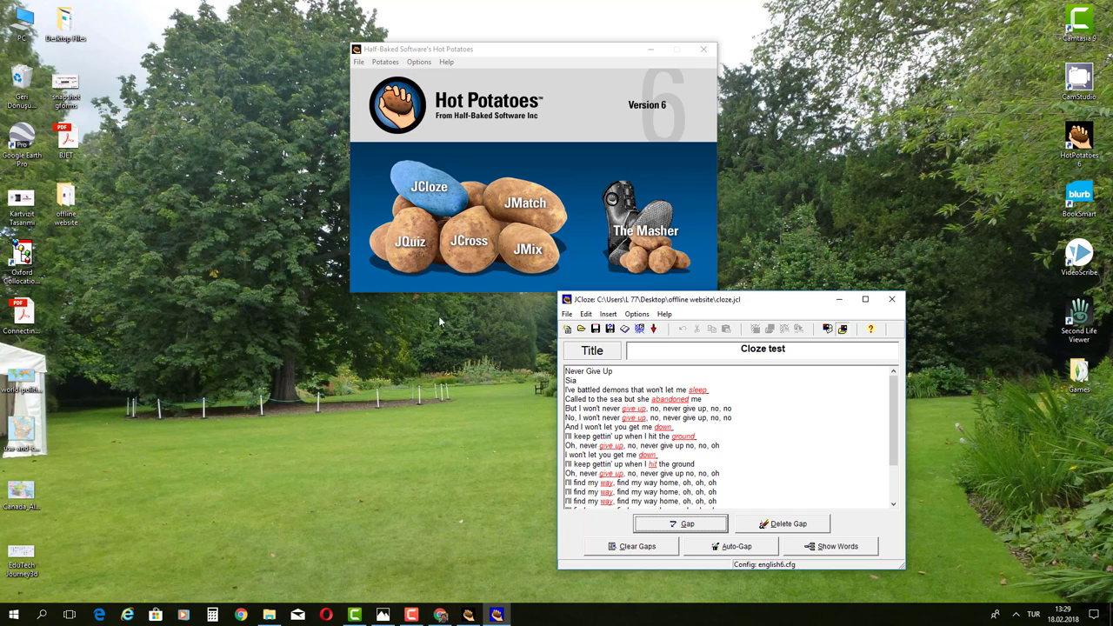
Step: Close the JCloze exercise and check the cloze web page and the cloze source file in the offline website folder
left_click(891, 299)
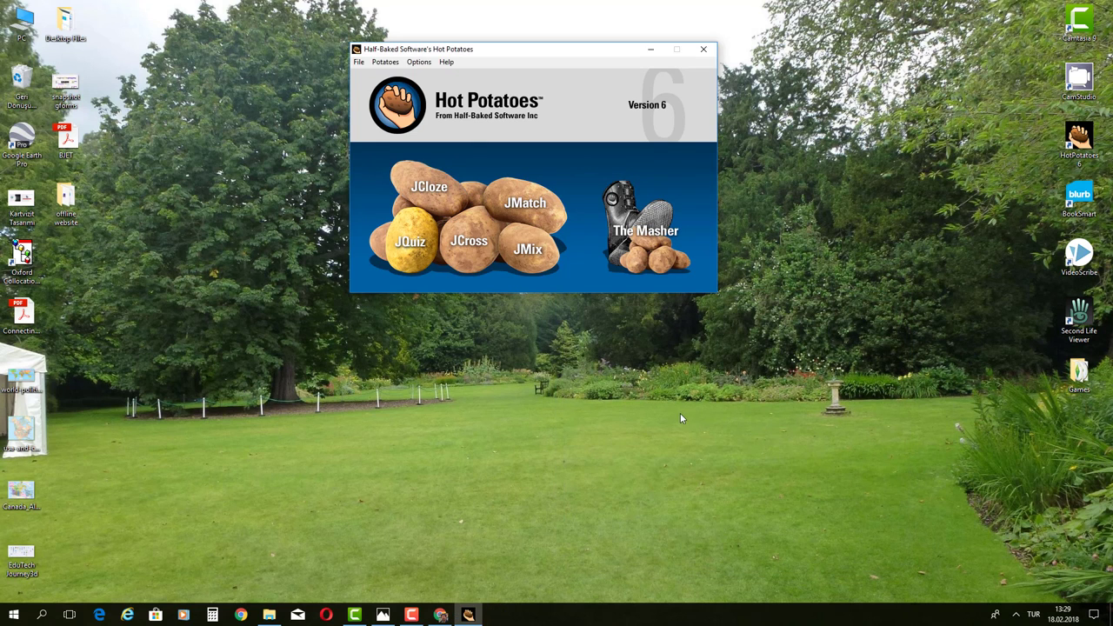
double_click(66, 208)
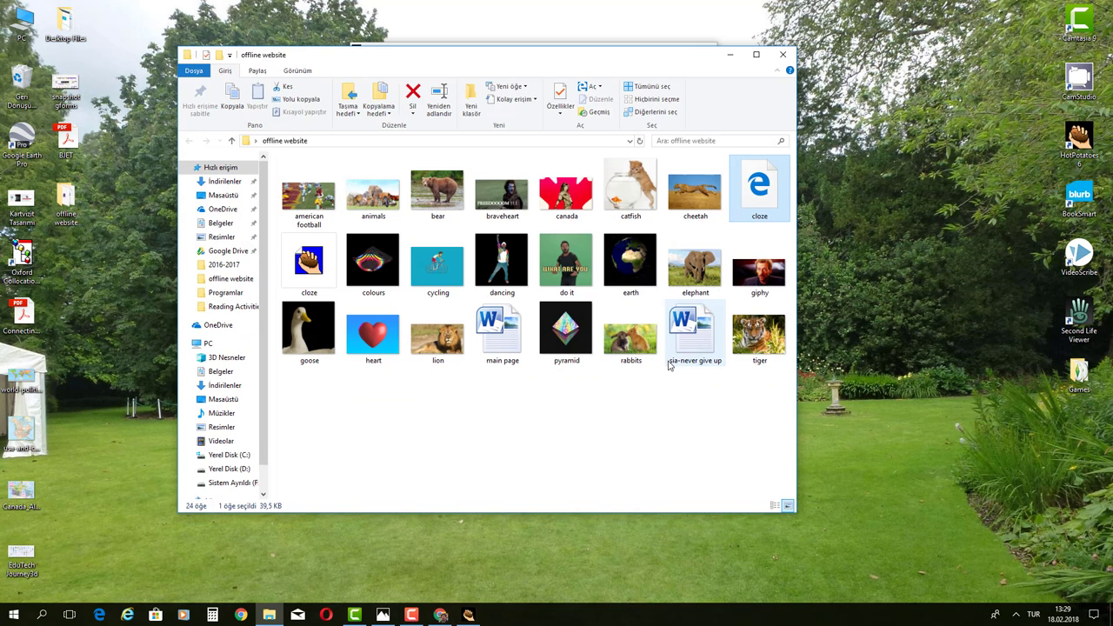
left_click(310, 262)
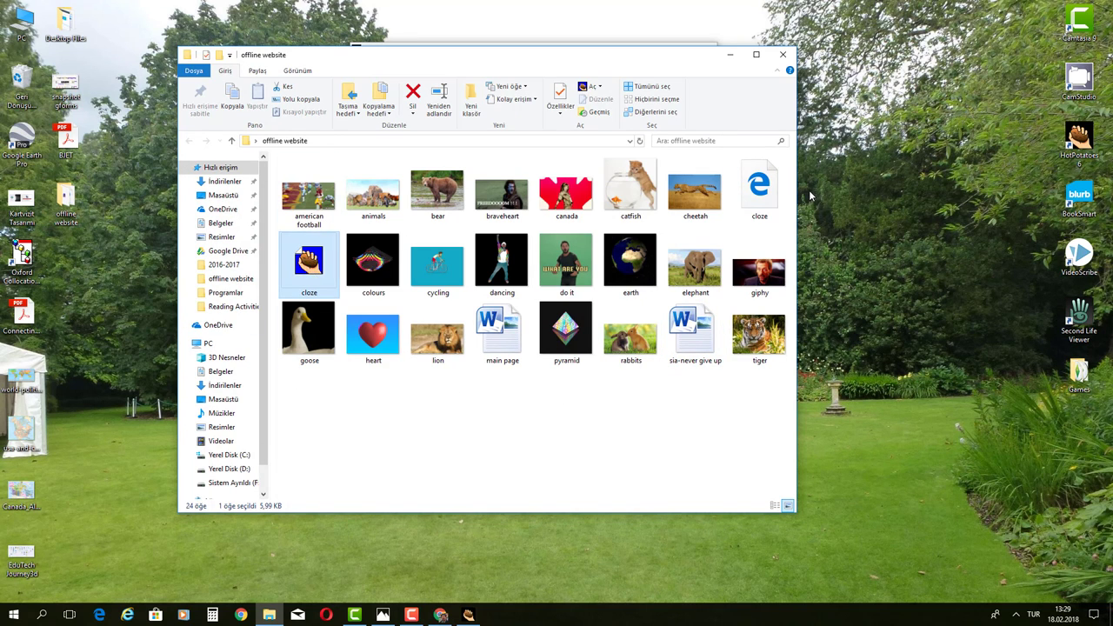
left_click(765, 189, "ctrl")
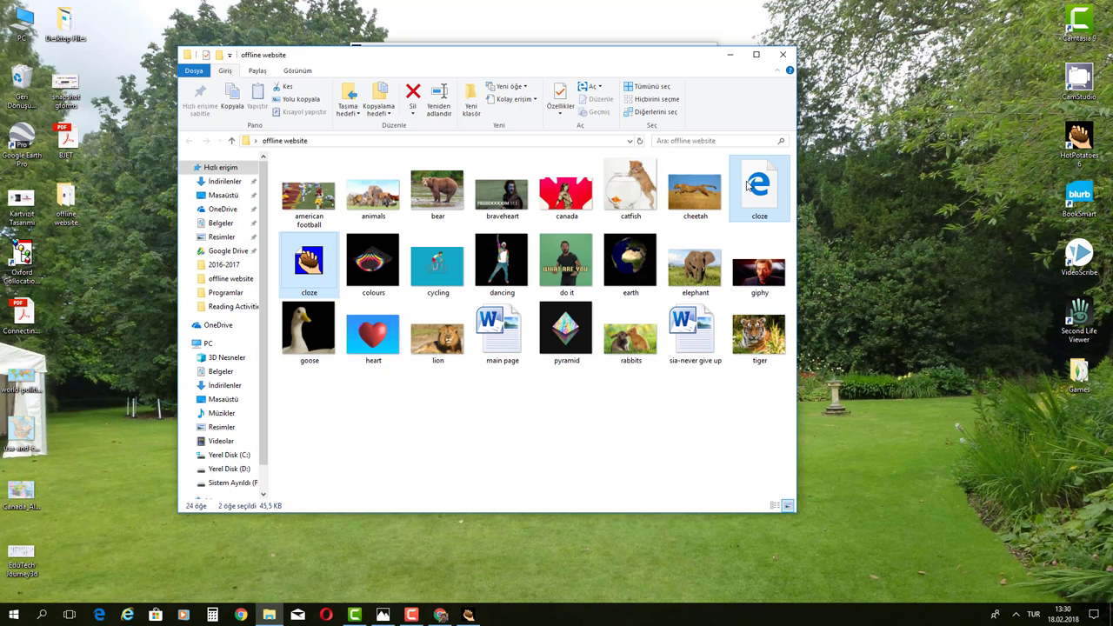
left_click(729, 60)
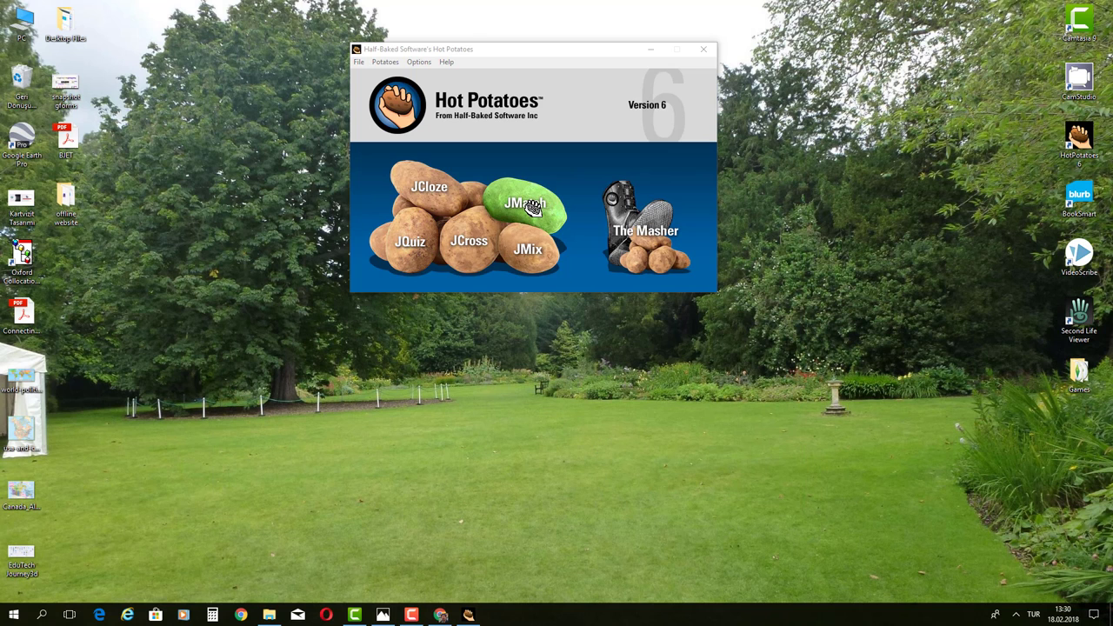
Step: Start a new JMatch exercise, title it "Match 1" and place its window below the Hot Potatoes launcher
left_click(530, 206)
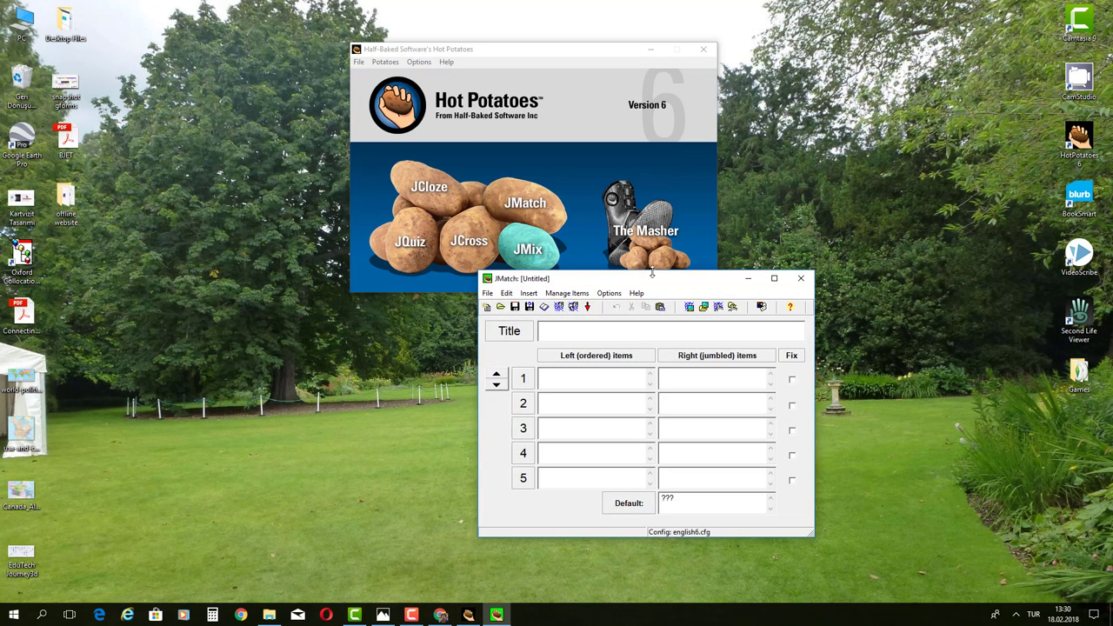
left_click_drag(670, 282, 707, 227)
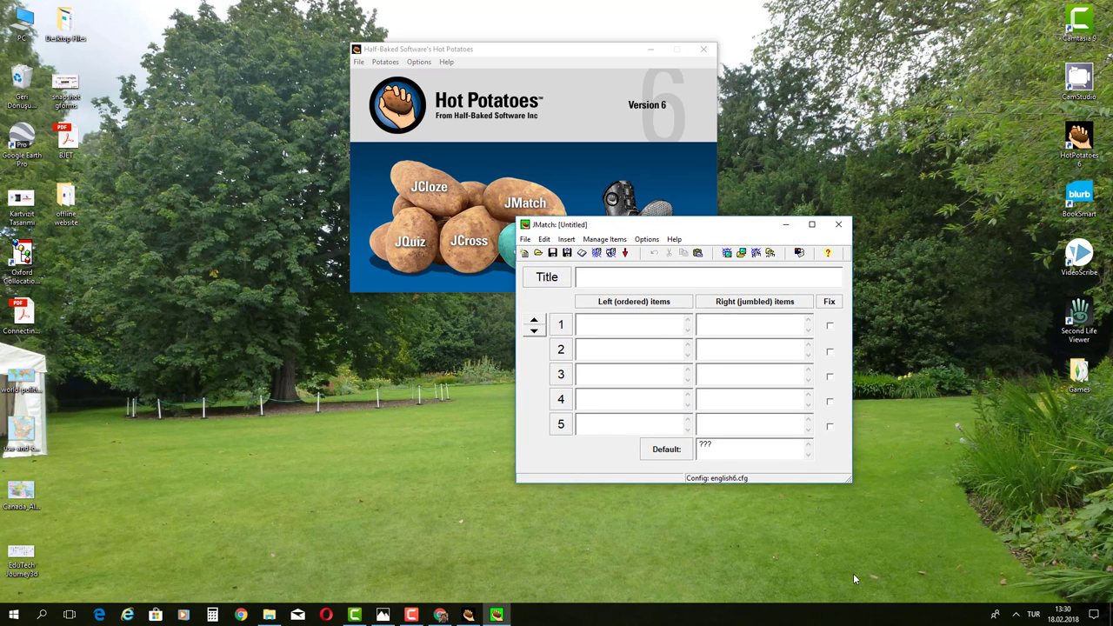
type("Match 1")
left_click_drag(698, 229, 658, 295)
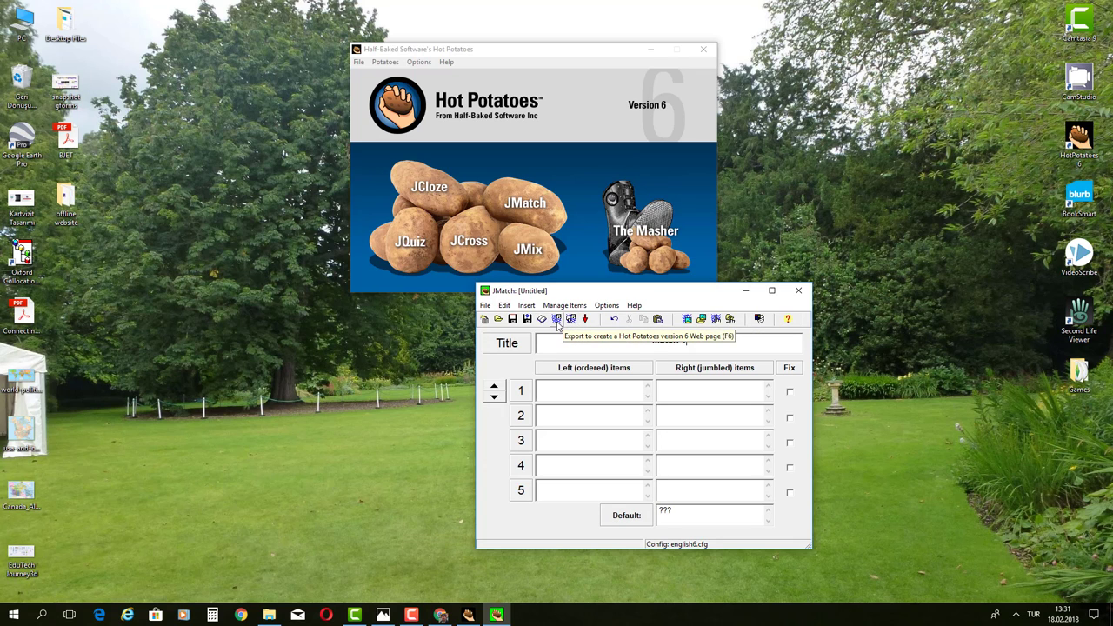
Step: Open the offline website folder and fit its narrowed window beside the JMatch exercise for reference
left_click(581, 393)
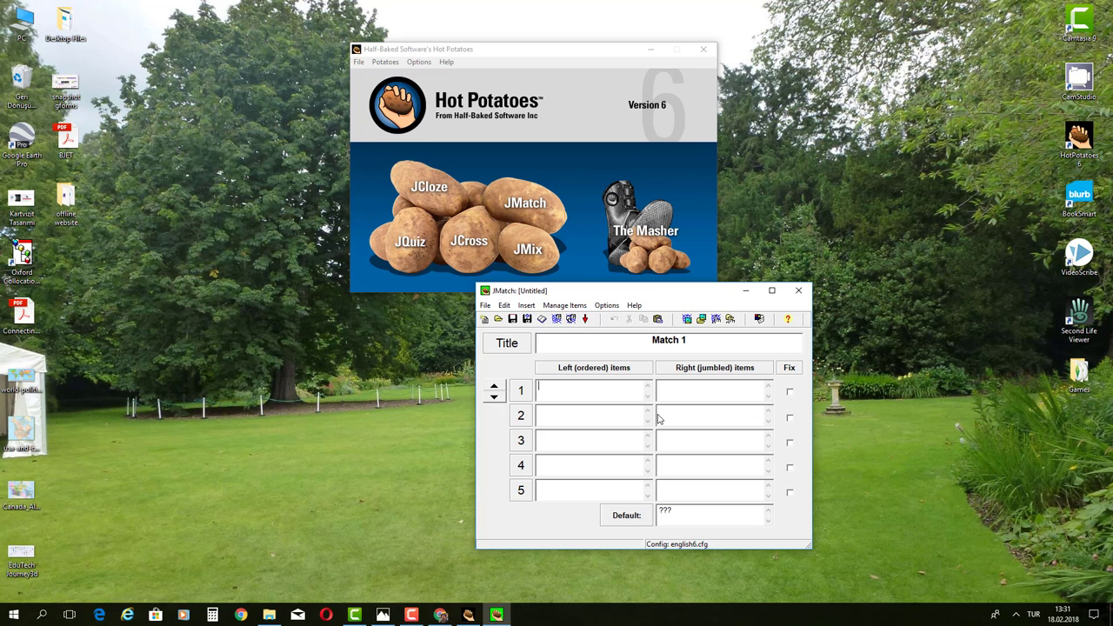
left_click(59, 198)
double_click(58, 197)
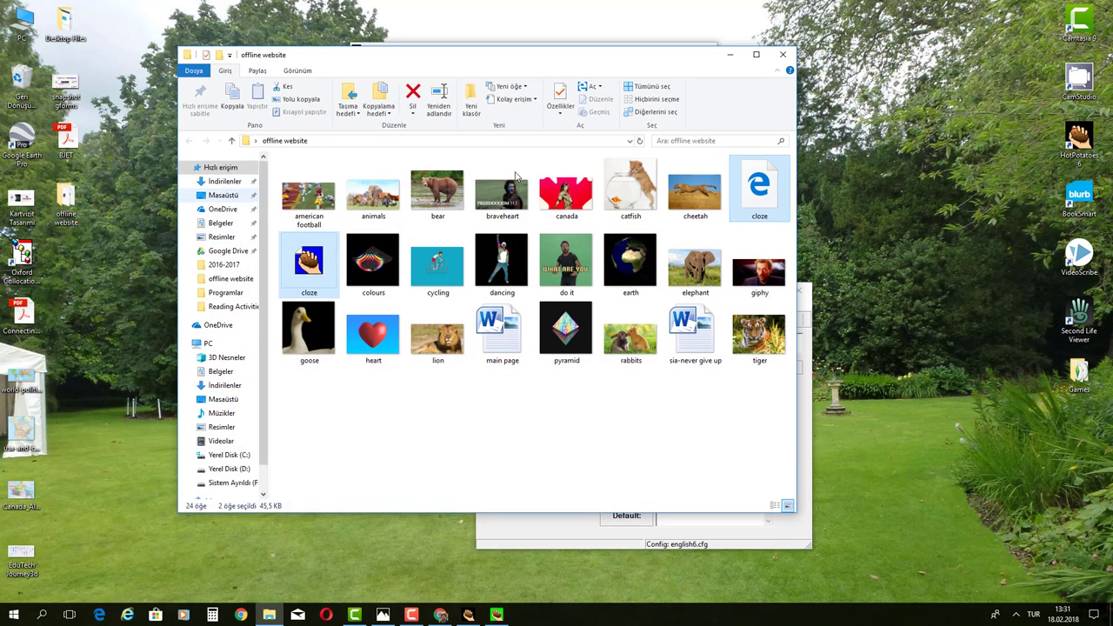
left_click_drag(706, 62, 473, 134)
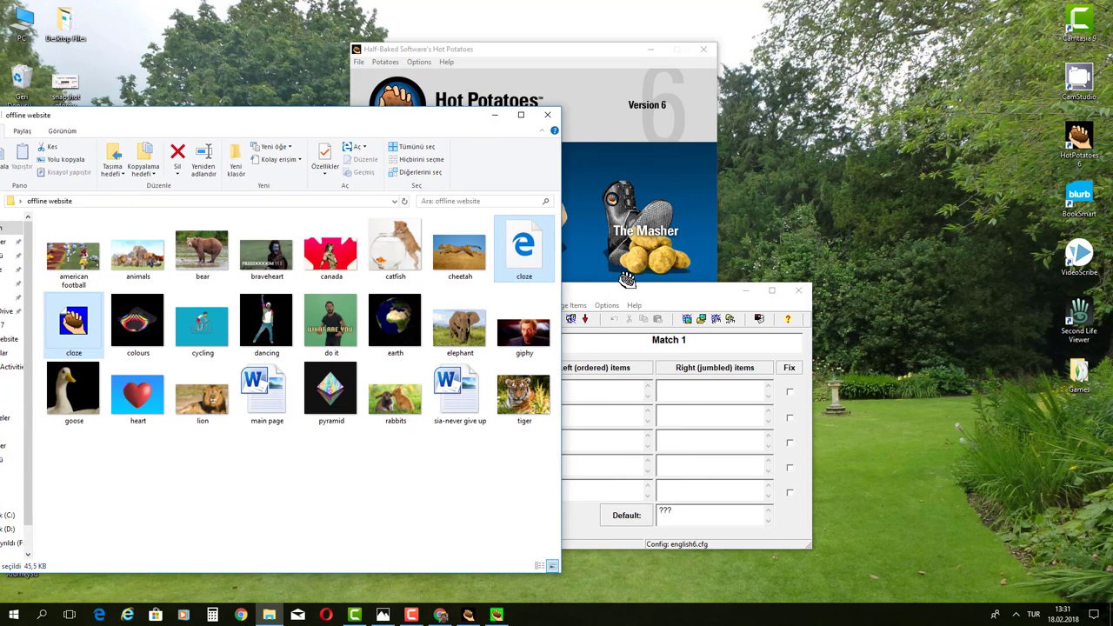
left_click(563, 273)
left_click_drag(563, 272, 373, 273)
Step: Enter Elephant, Lion, Tiger, Cheetah and Bear as the five ordered items of the matching exercise
left_click(578, 394)
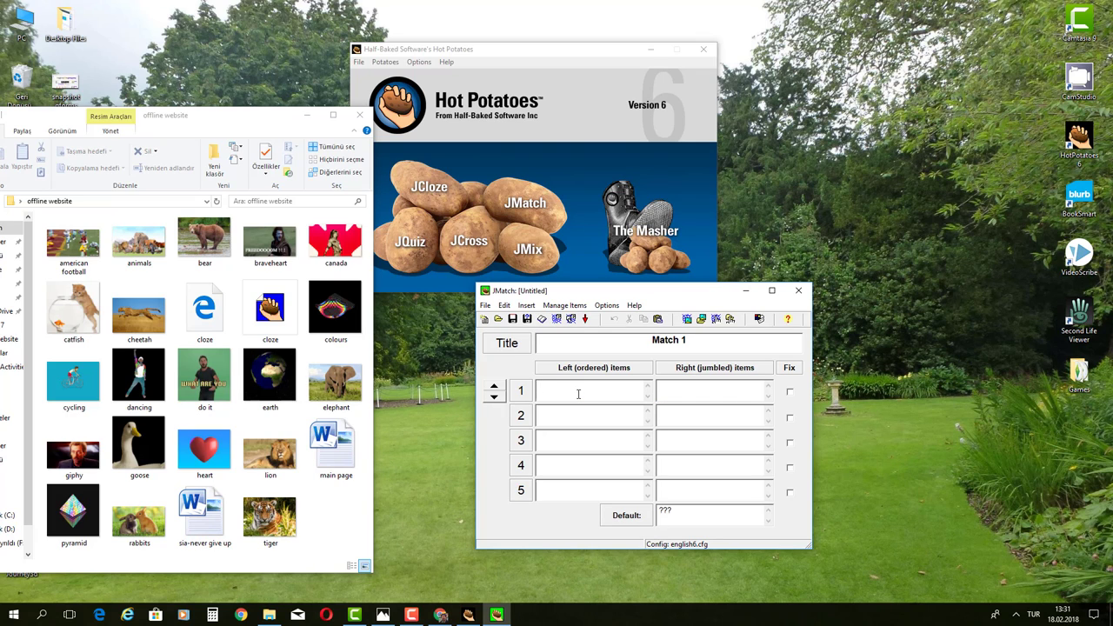
type("Elephant")
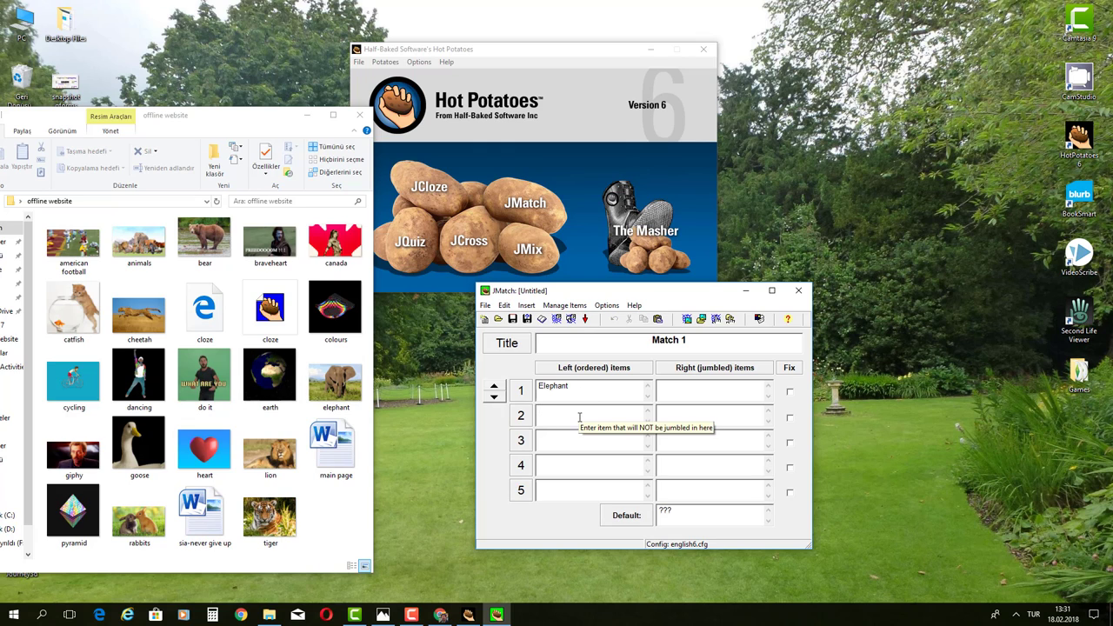
type("Lion")
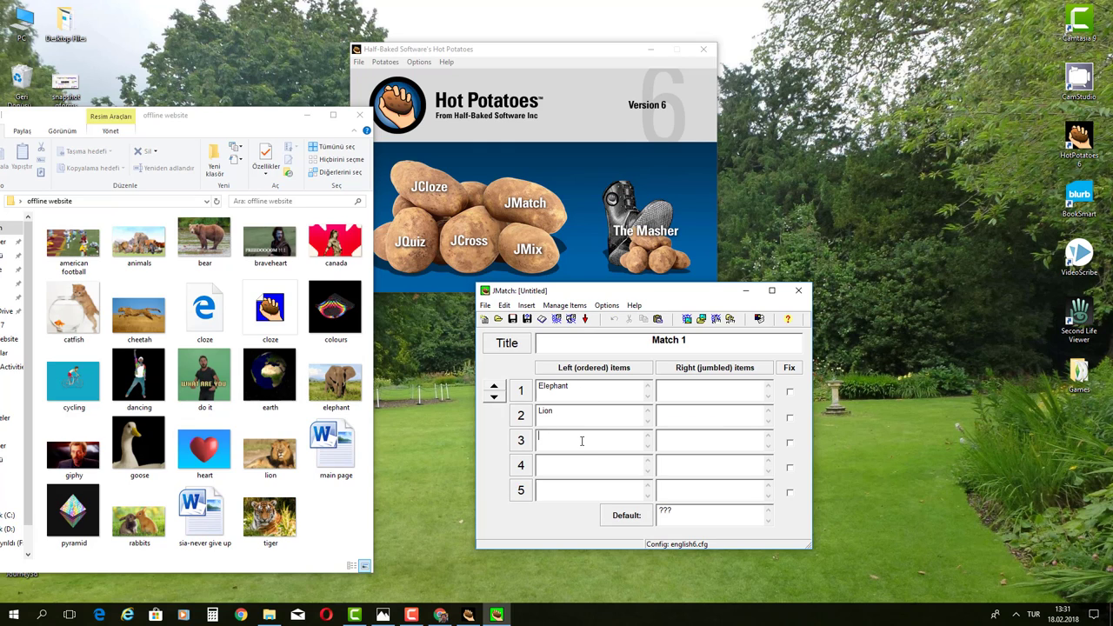
left_click(581, 441)
type("Tiger")
left_click(591, 460)
type("Cheetah")
left_click(550, 492)
type("Bea")
Step: Enter the matching jumbled items Fil, Arslan, Kaplan, Çita and Ayı in rows 1 to 5
type("l")
left_click(684, 413)
type("Arsla")
left_click(688, 443)
type("Kapla")
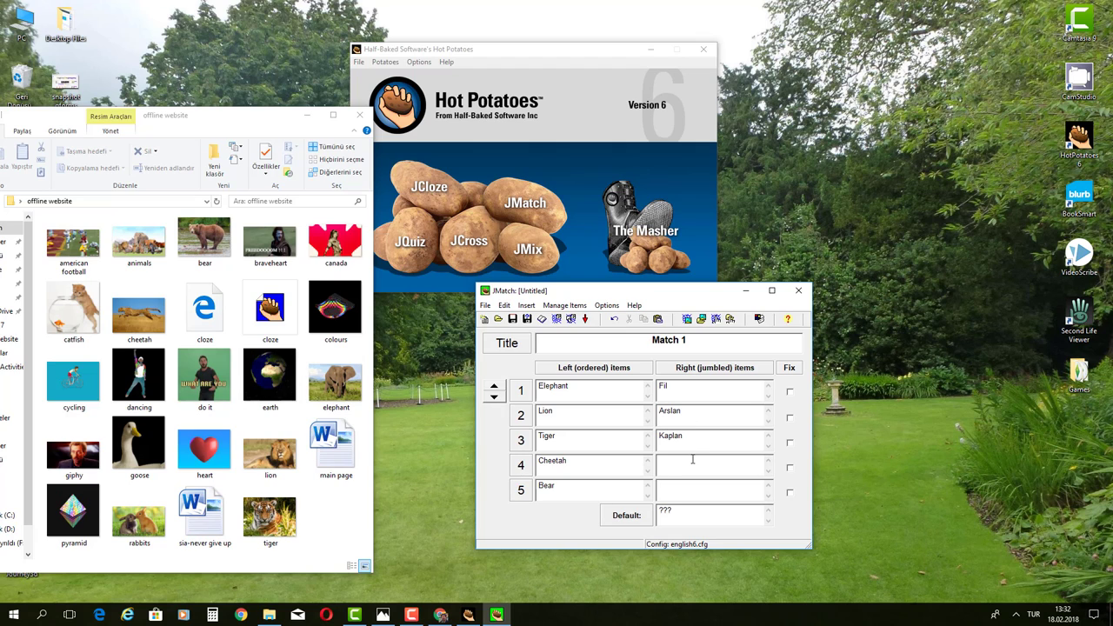
type("Çita")
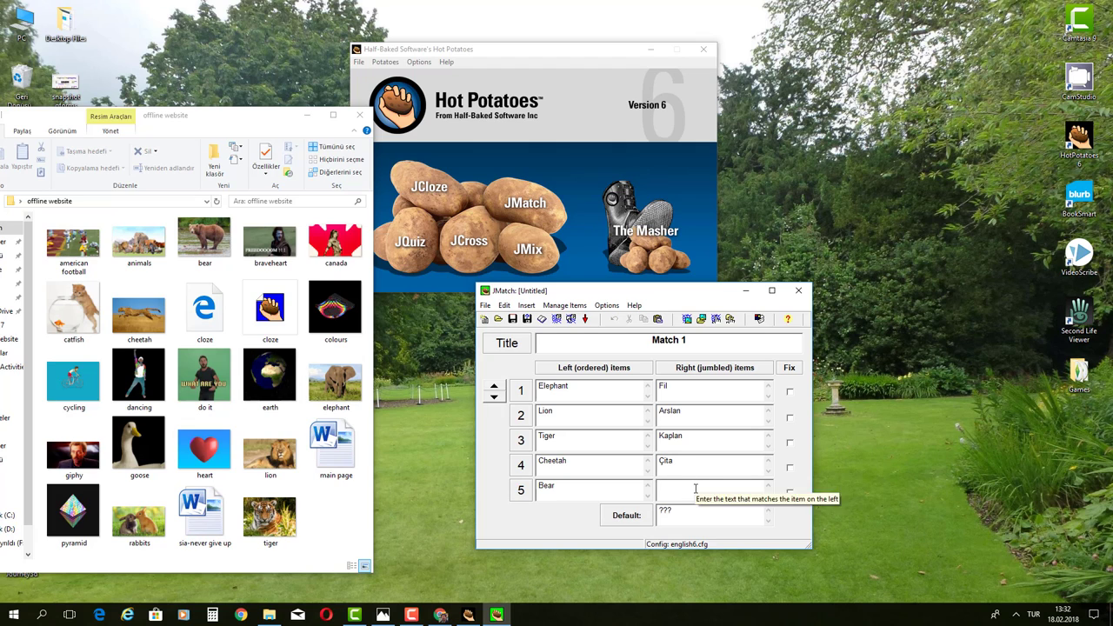
type("Ayı")
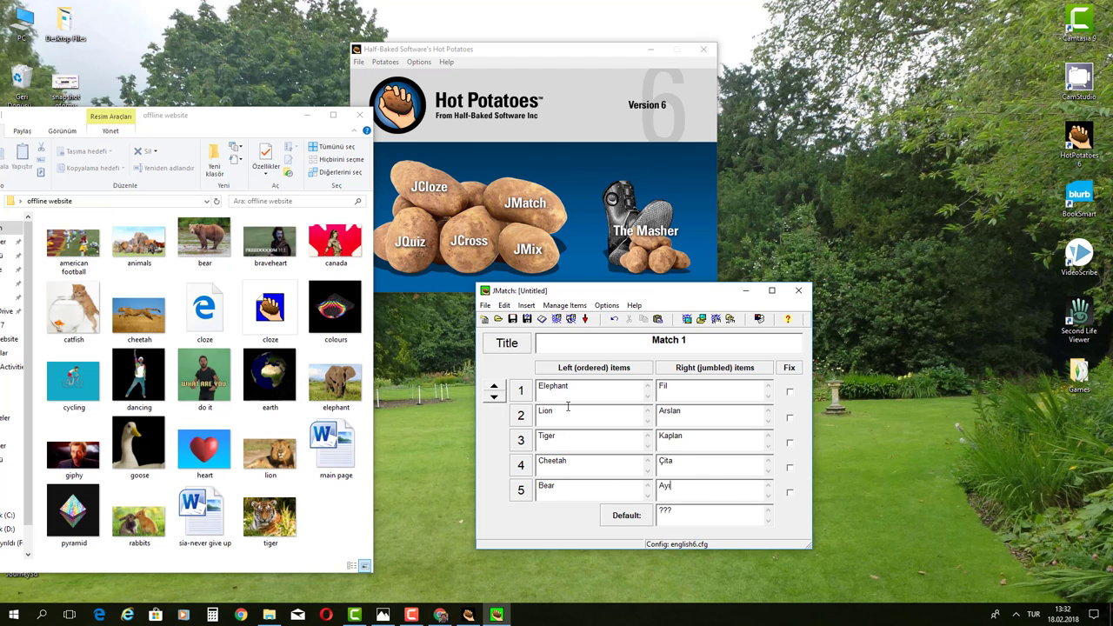
Step: Minimize the folder window and save the matching exercise as "match" in the offline website folder
left_click(307, 116)
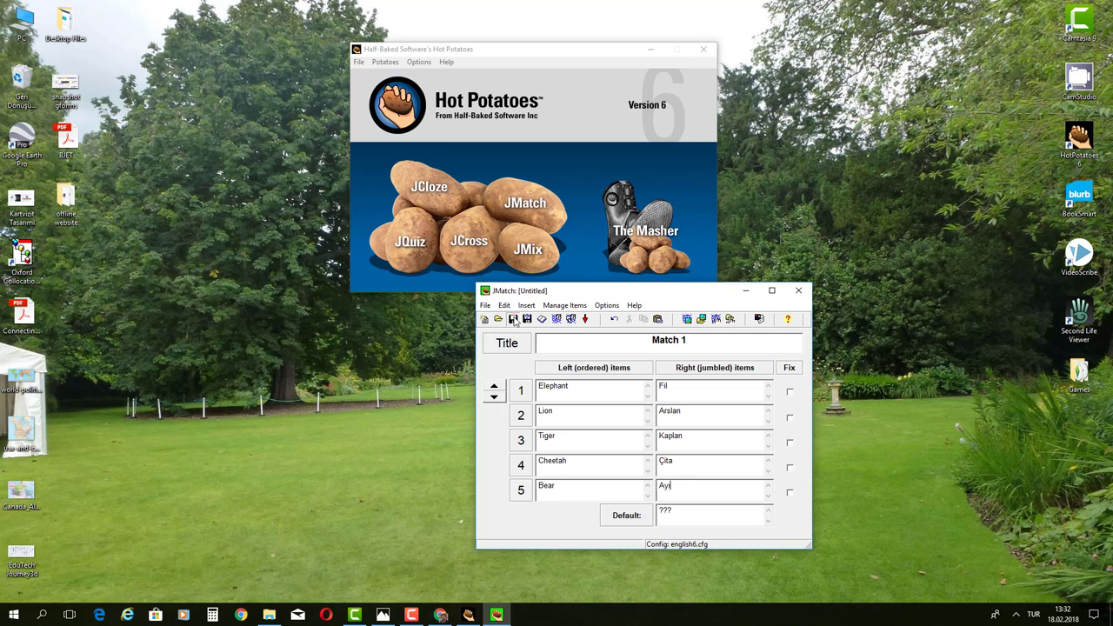
left_click(512, 318)
left_click_drag(549, 168, 320, 329)
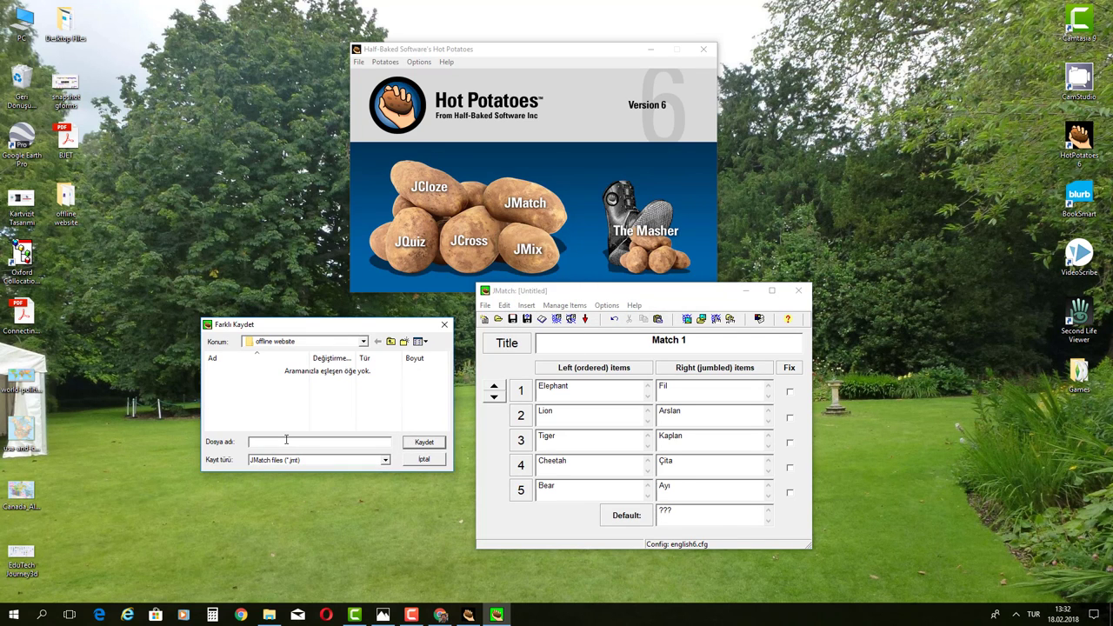
type("ma")
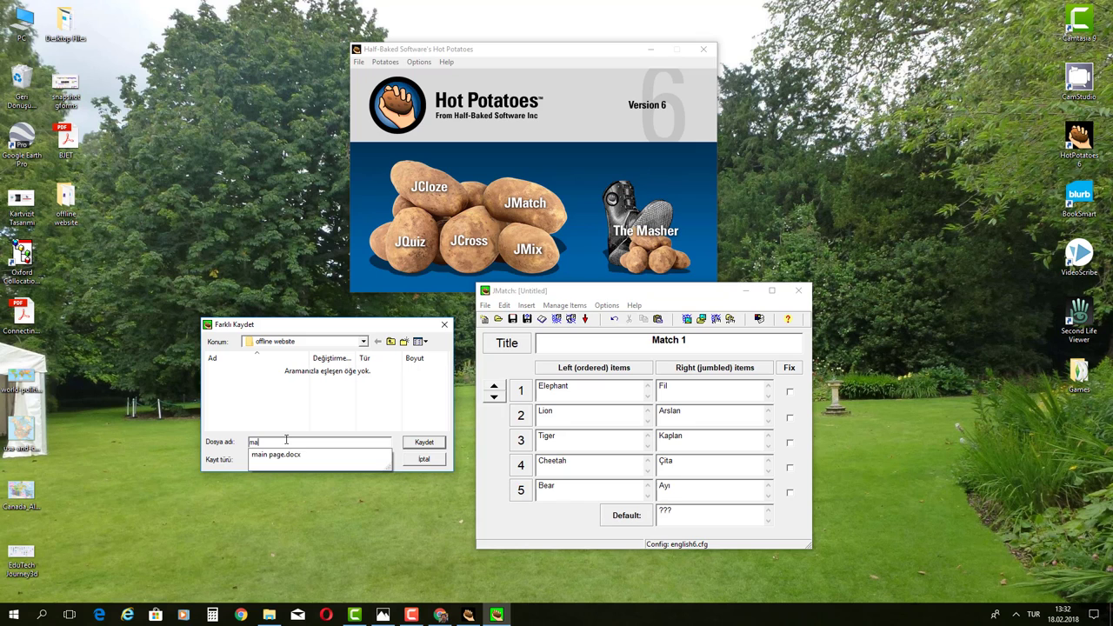
type("tch")
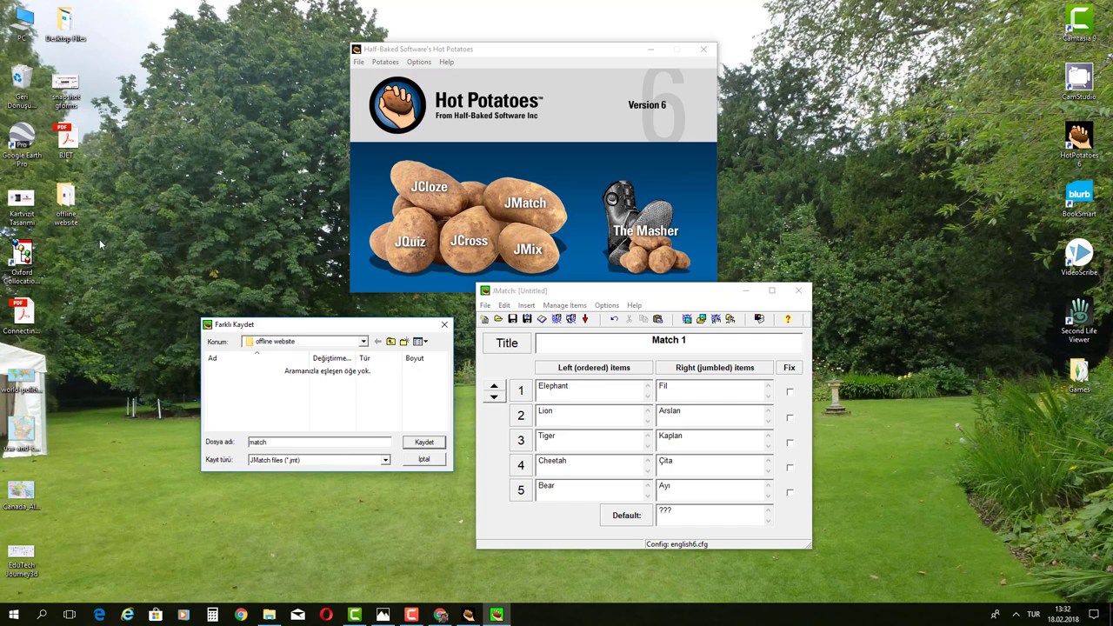
left_click(423, 443)
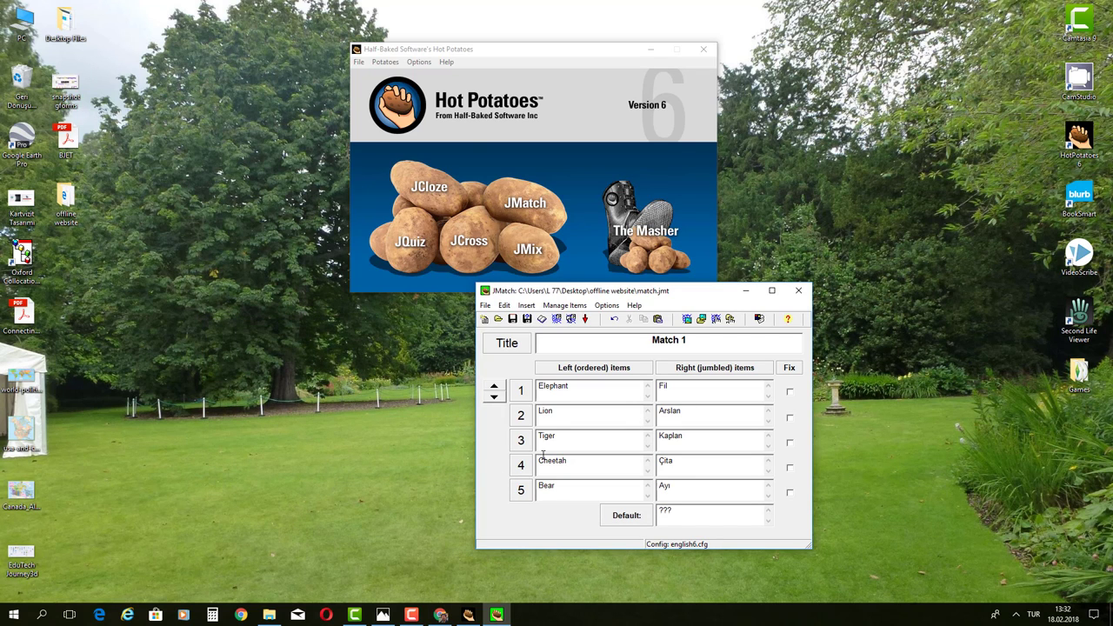
Step: Export the exercise as a standard web page named match1 and view it in the browser
left_click(556, 319)
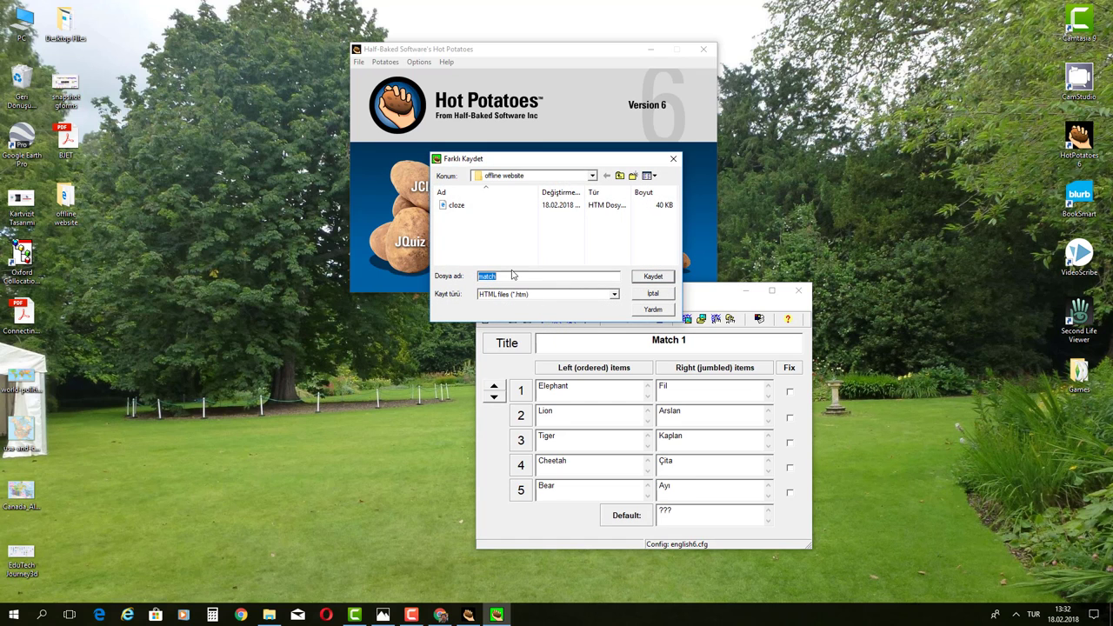
left_click(516, 274)
left_click(644, 277)
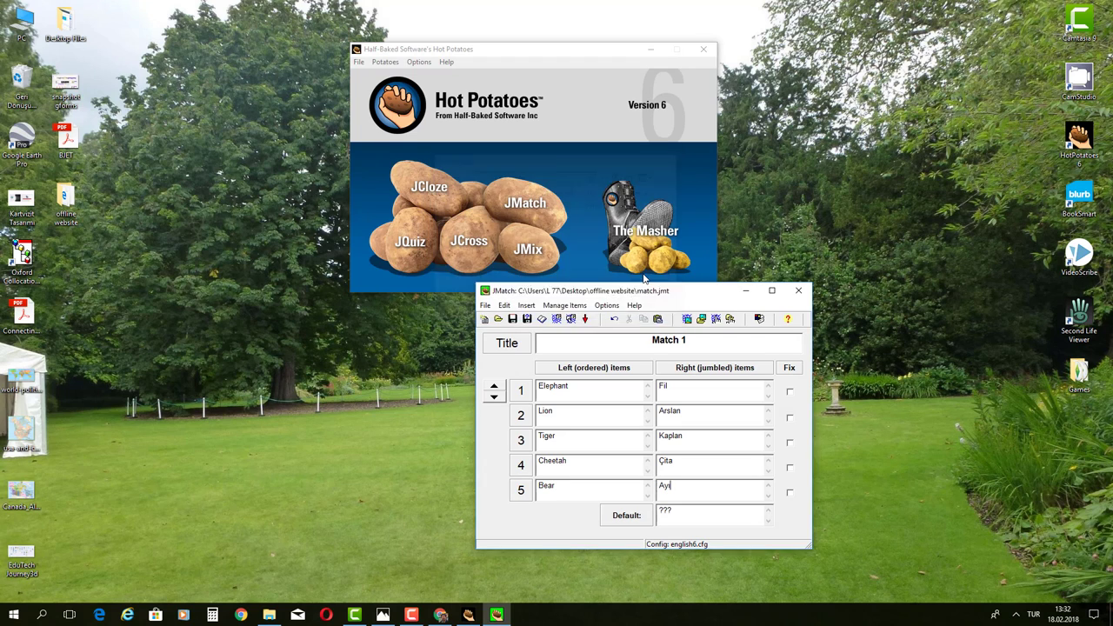
left_click(644, 416)
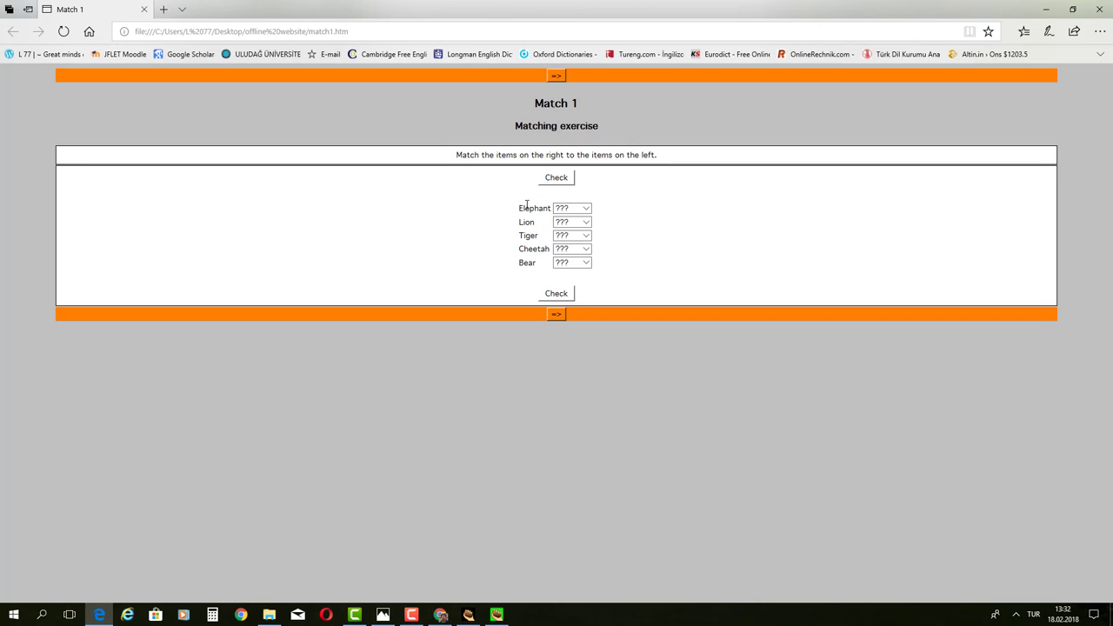
Step: Answer the match1 page with Fil for Elephant, Arslan for Lion, Kaplan for Tiger, Çita for Cheetah and Ayı for Bear
left_click(587, 209)
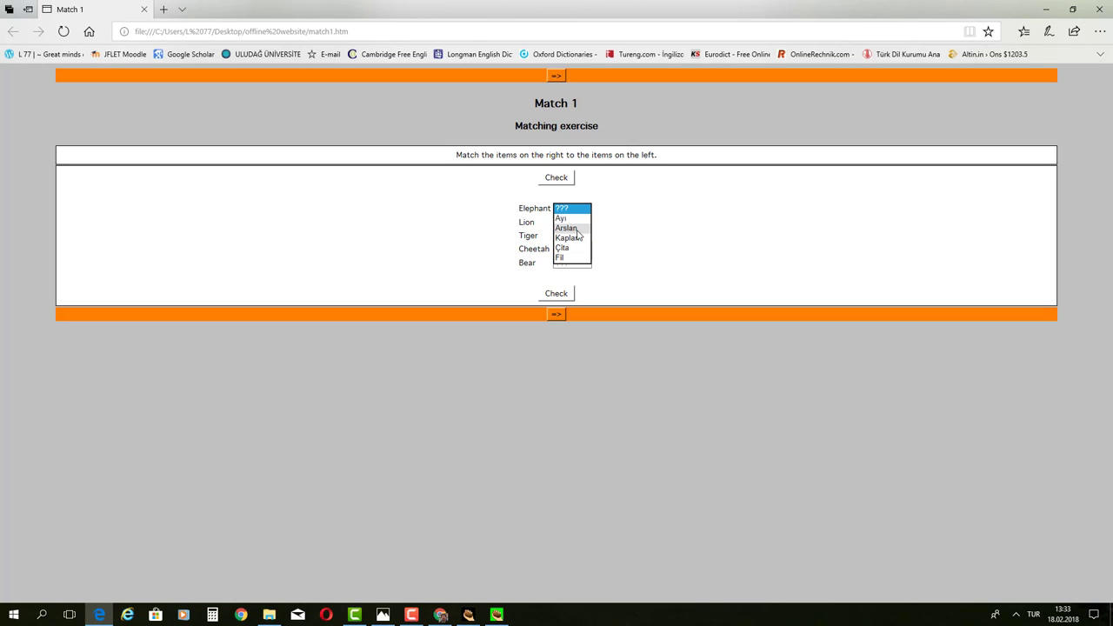
left_click(574, 256)
left_click(585, 223)
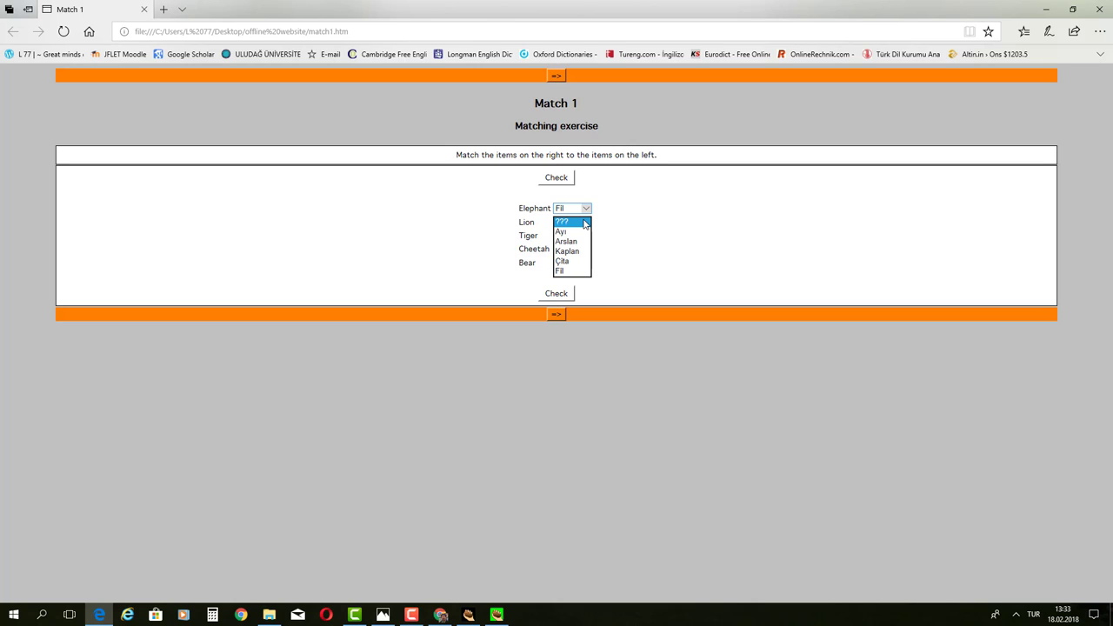
left_click(566, 241)
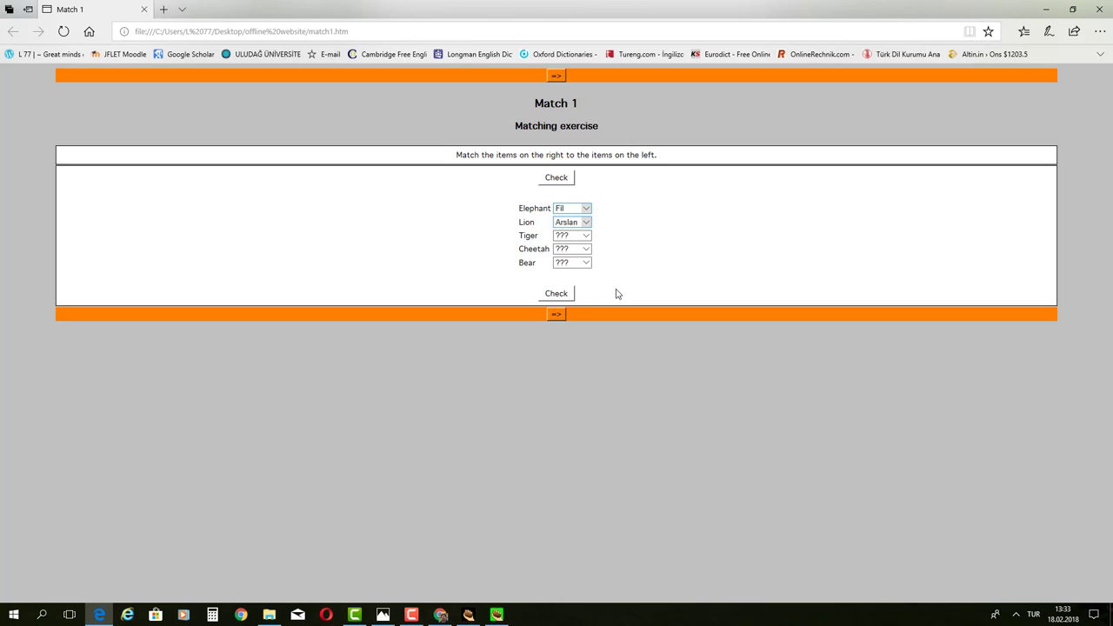
left_click(586, 237)
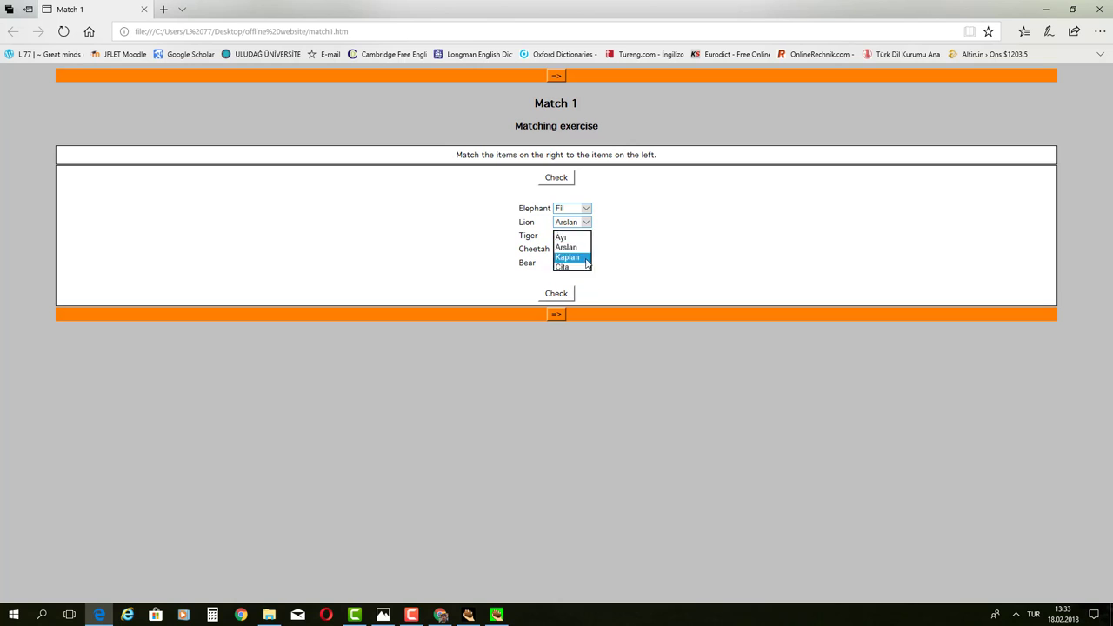
left_click(587, 265)
left_click(587, 250)
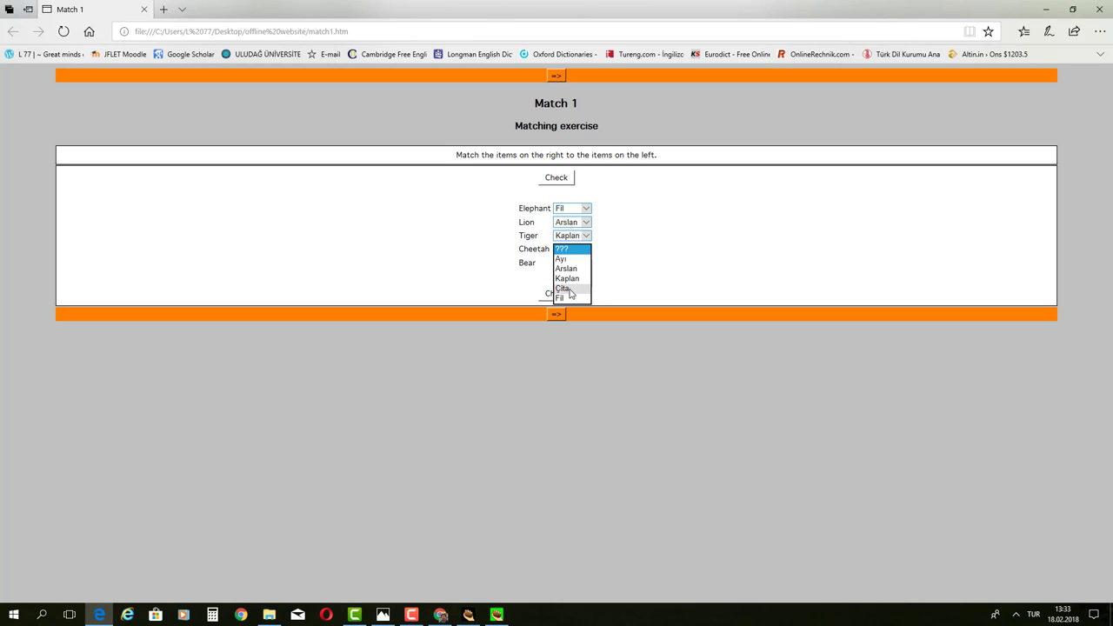
left_click(565, 288)
left_click(586, 263)
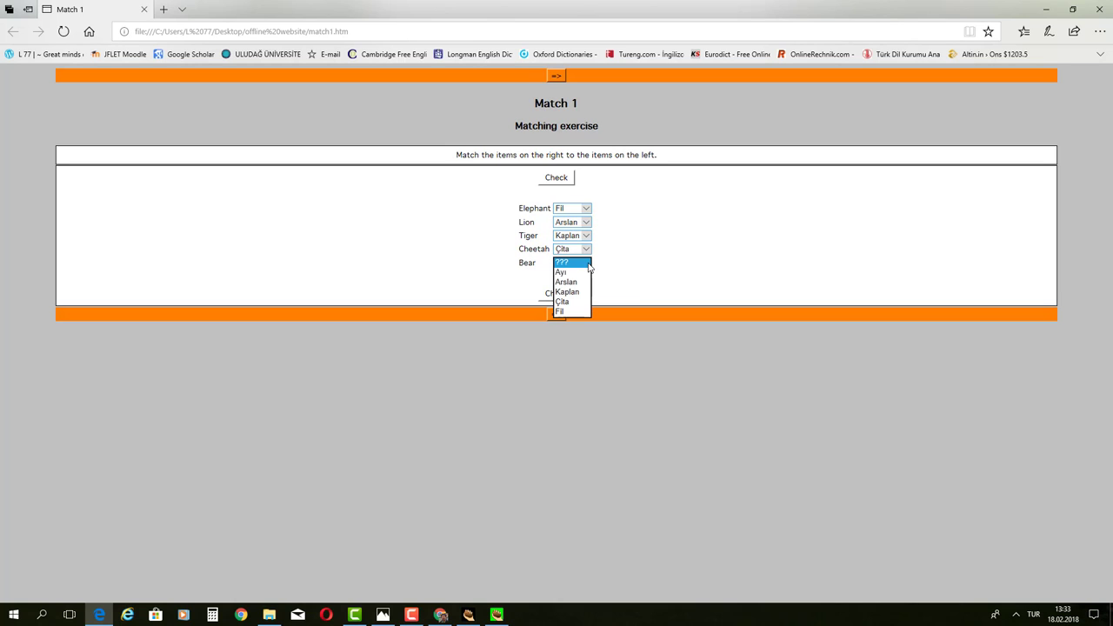
left_click(566, 279)
Step: Check the answers on the match1 page, dismiss the feedback and close the browser
left_click(557, 293)
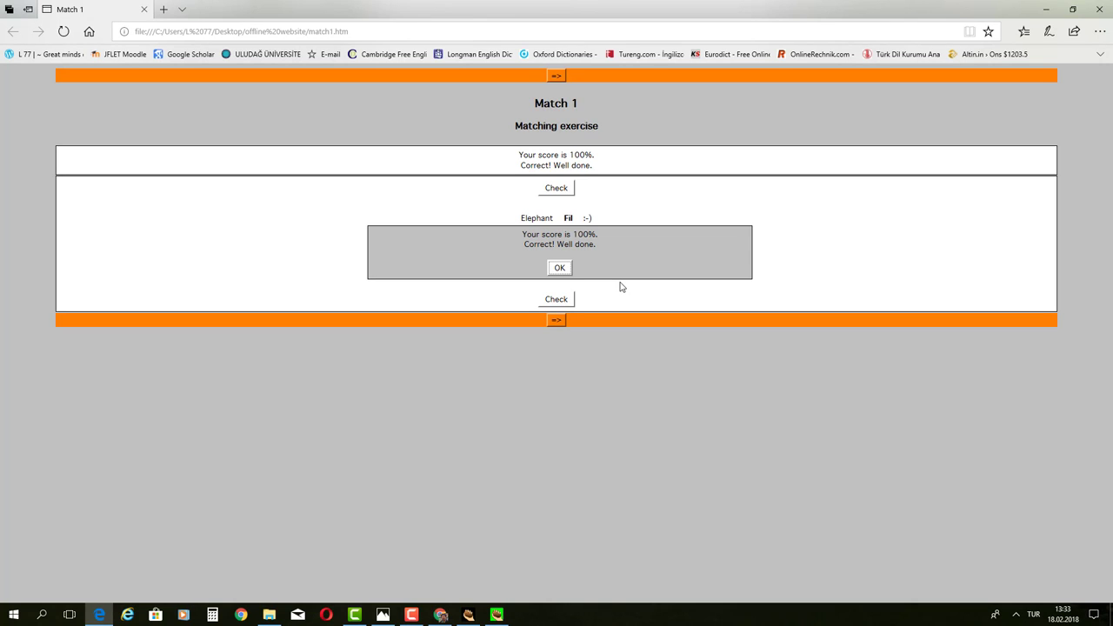
left_click(559, 267)
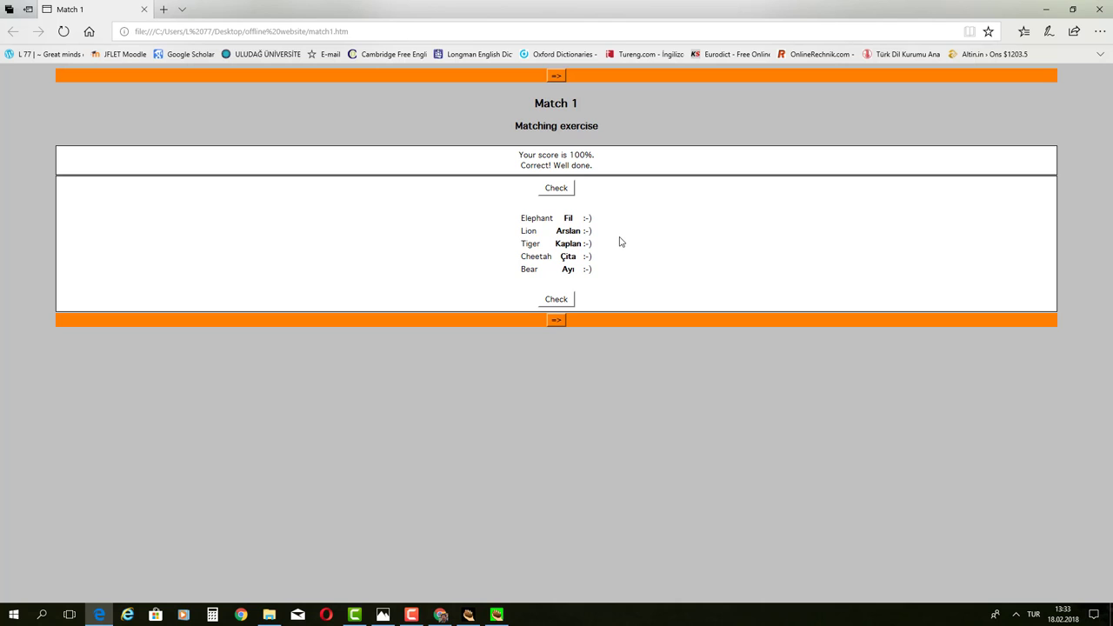
left_click(1100, 9)
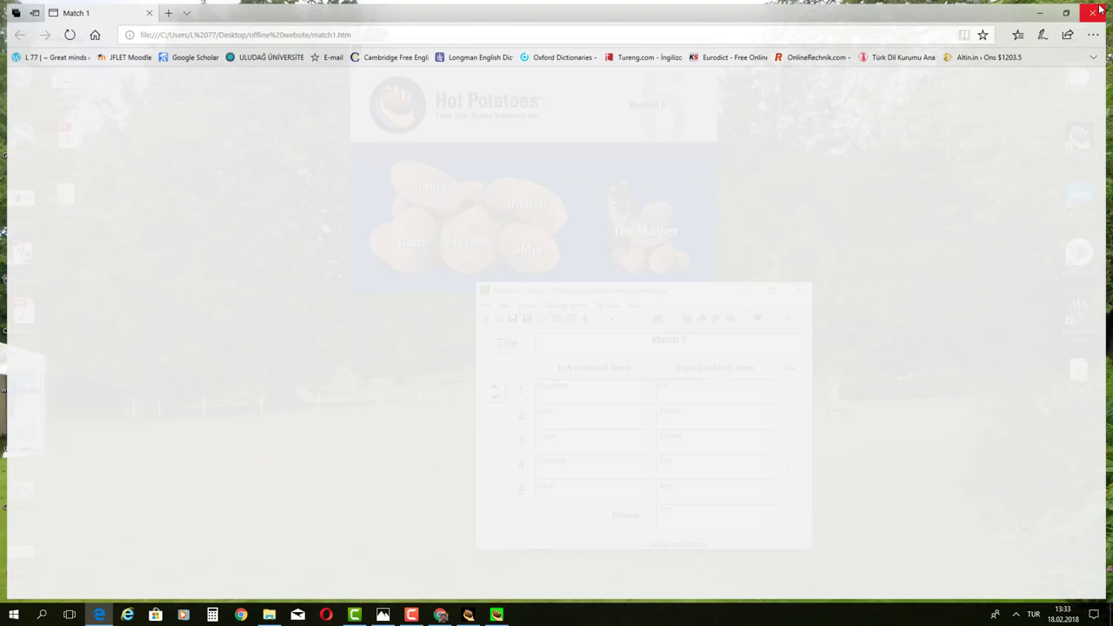
Step: Export the exercise as a drag-and-drop web page named match2 and view it in the browser
left_click(572, 319)
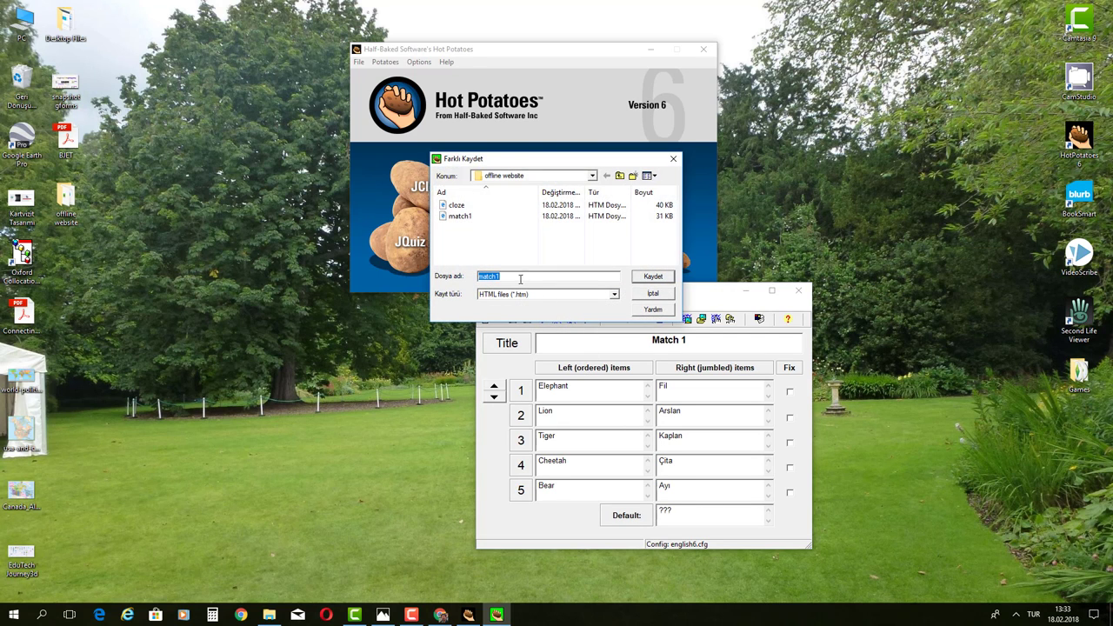
left_click(509, 274)
type("2")
left_click(646, 277)
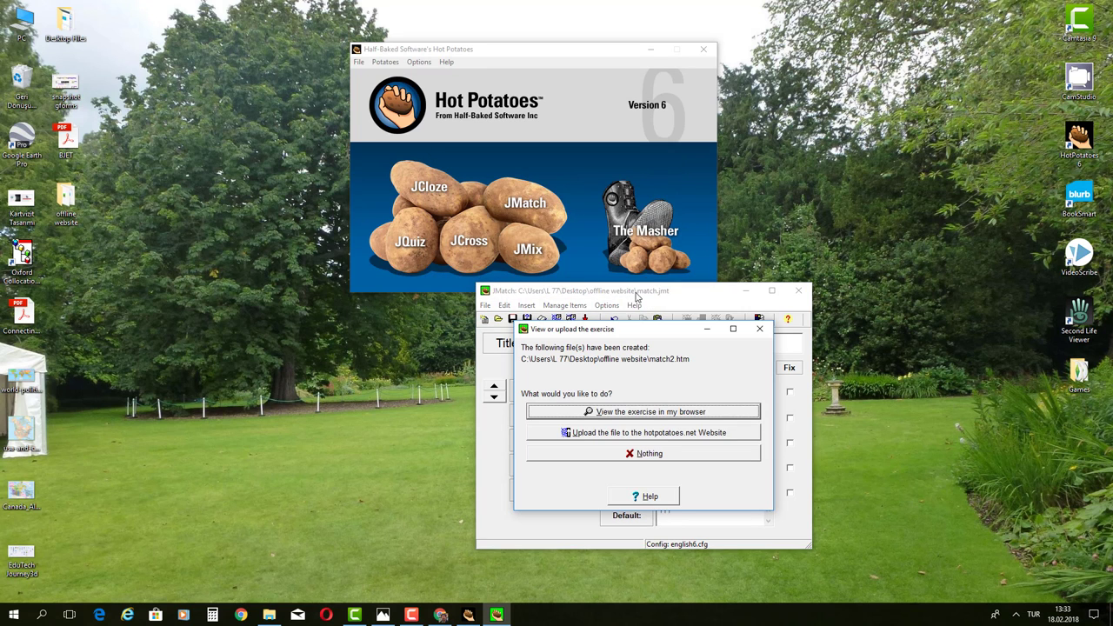
left_click(632, 414)
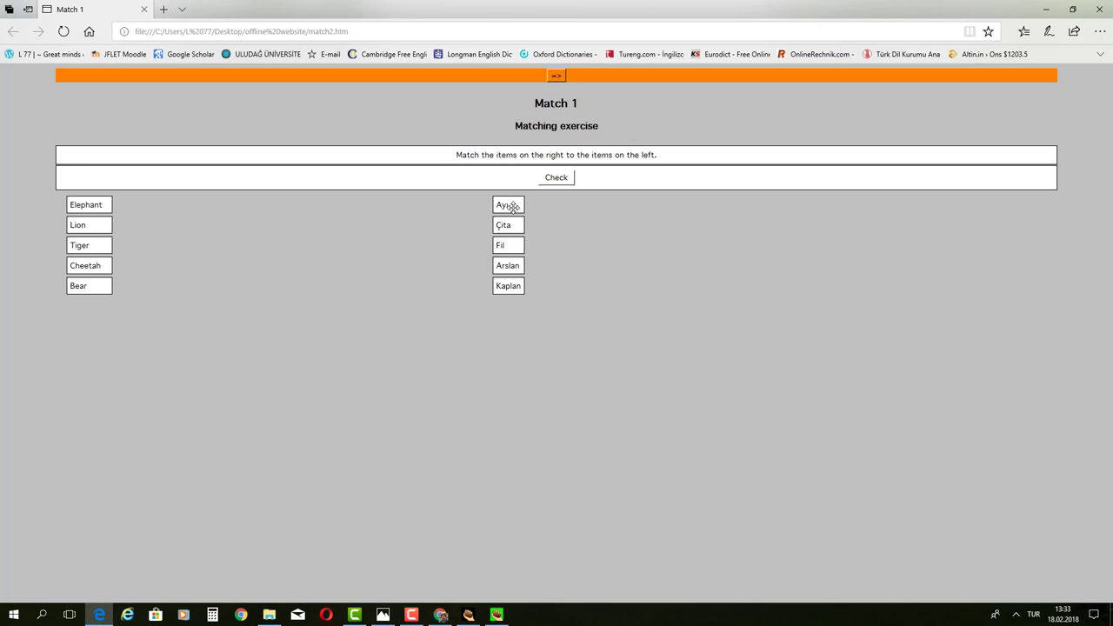
Step: Pair Ayı with Bear, Çita with Cheetah, Fil with Elephant, Kaplan with Lion and Arslan with Tiger, and check the answers
left_click_drag(512, 206, 136, 294)
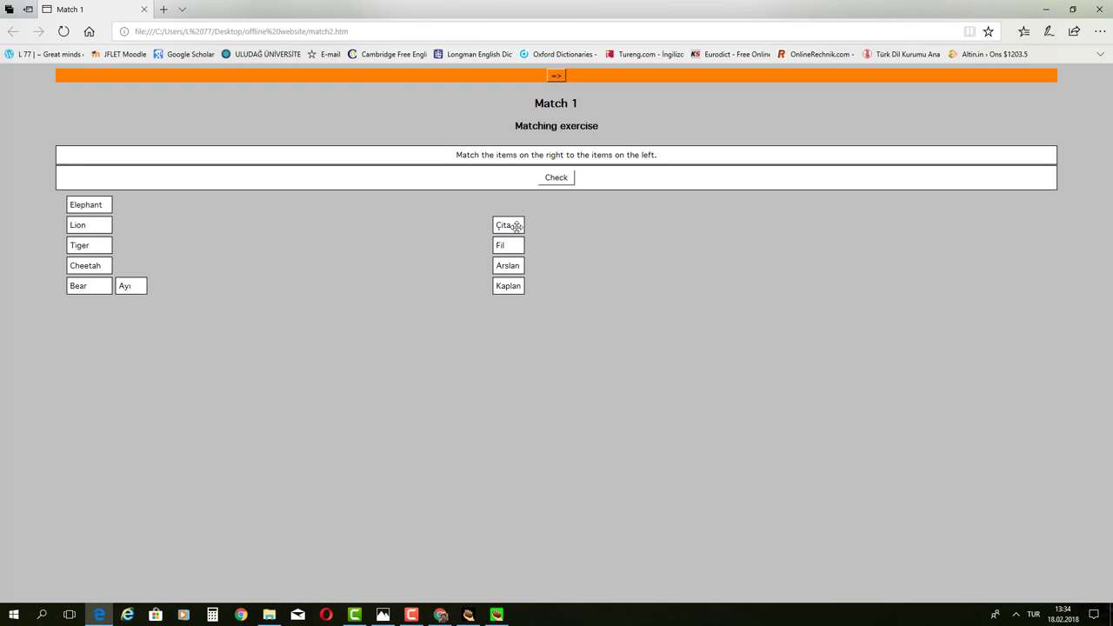
left_click_drag(510, 226, 136, 266)
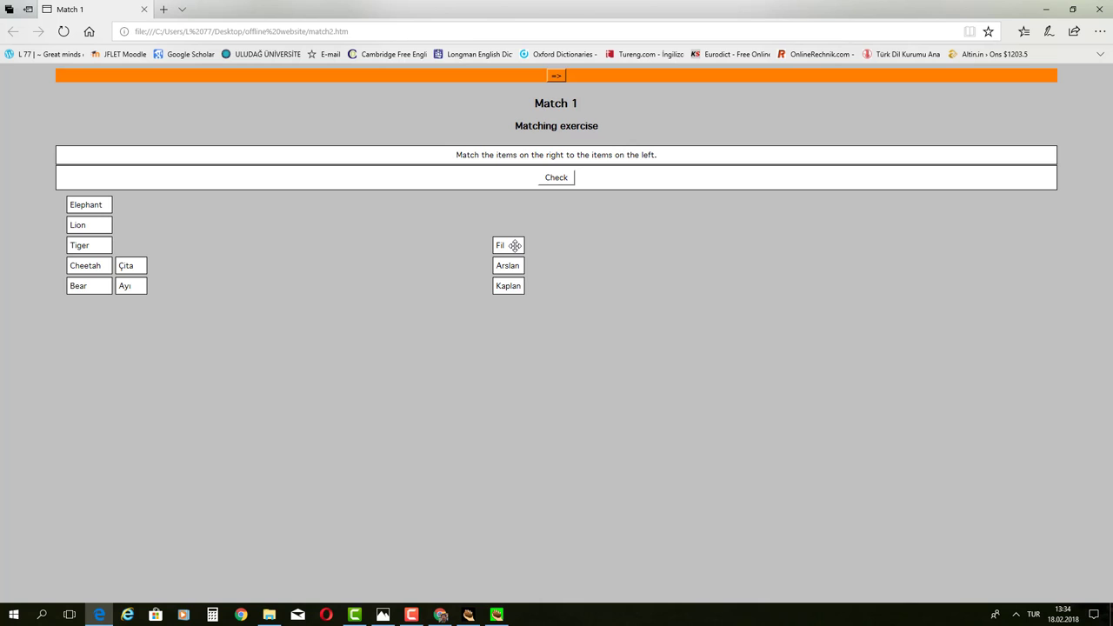
left_click_drag(495, 250, 126, 202)
left_click_drag(498, 244, 123, 207)
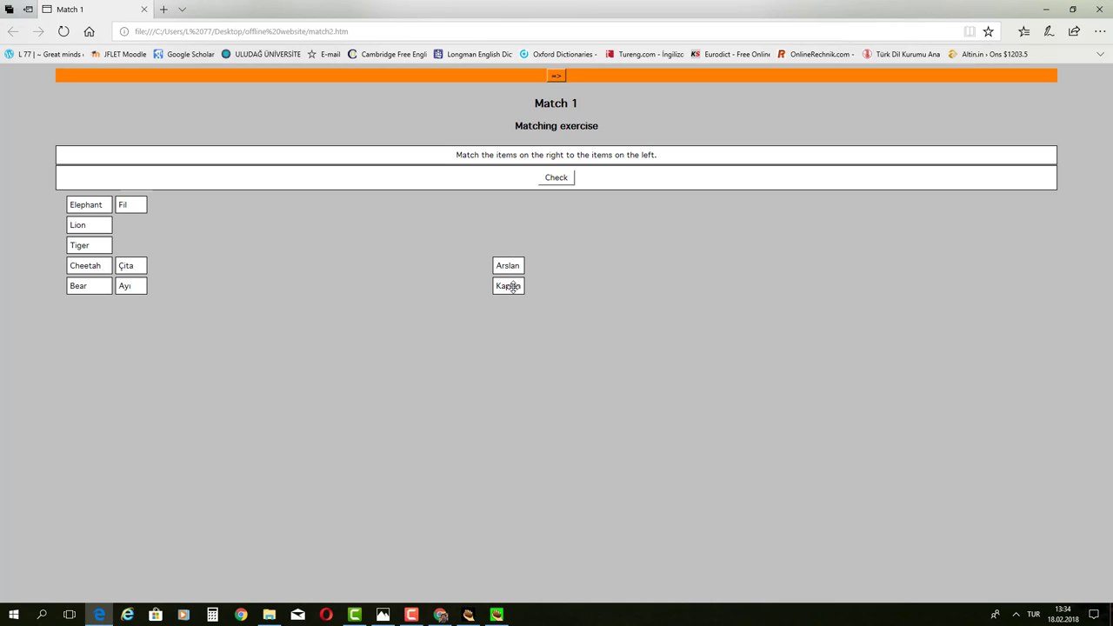
left_click_drag(508, 286, 133, 225)
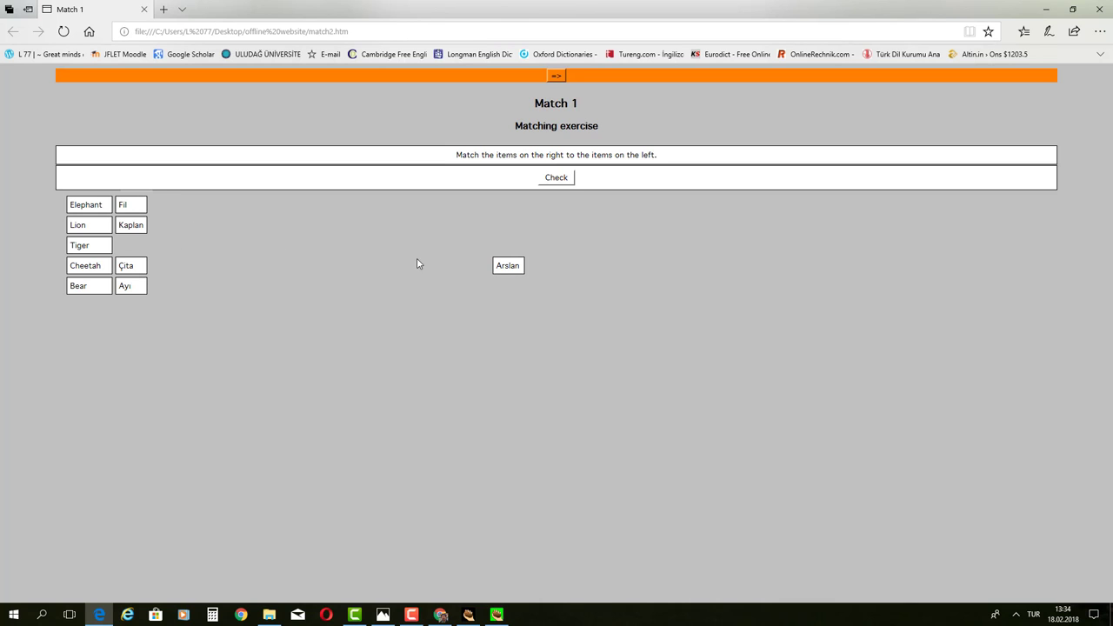
left_click_drag(508, 265, 131, 245)
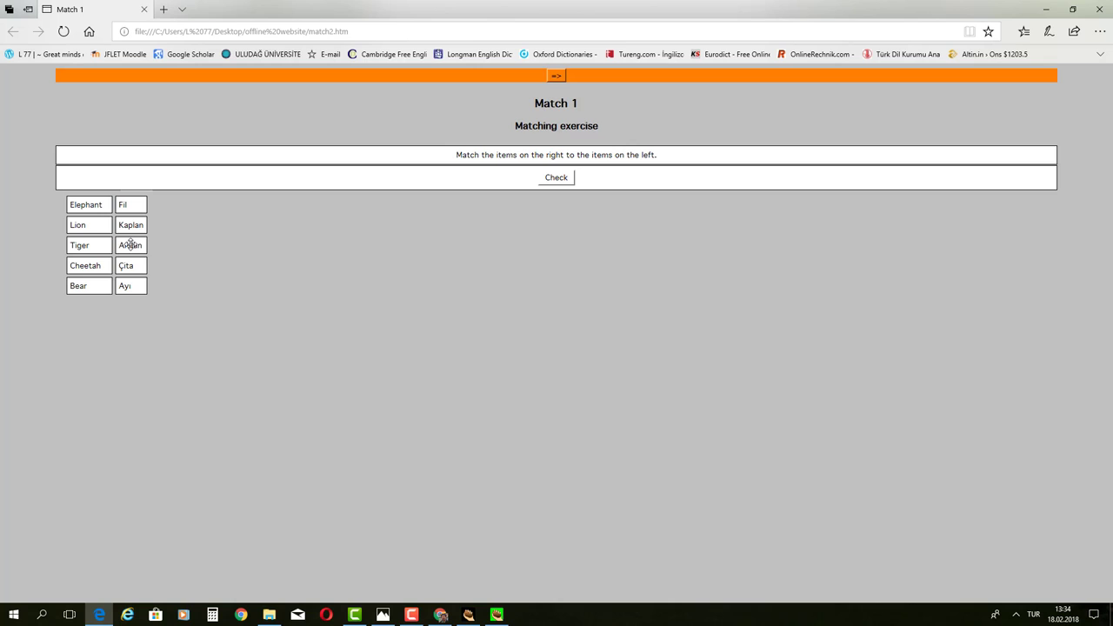
left_click(556, 179)
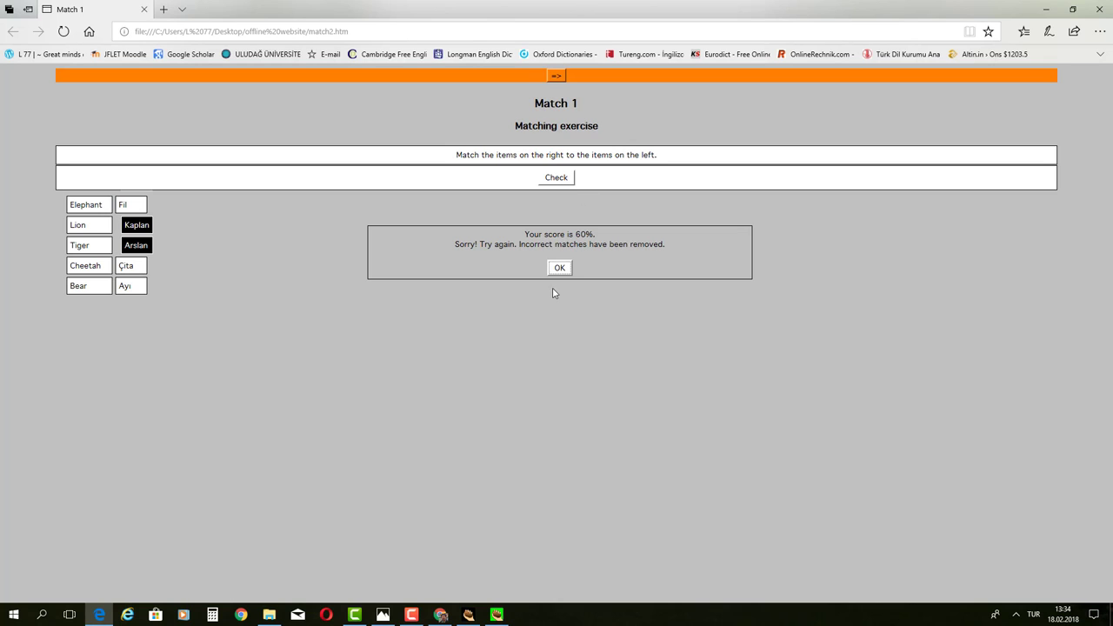
Step: Dismiss the score feedback on the match2 page and re-pair Arslan with Lion and Kaplan with Tiger
mouse_move(590, 234)
left_mouse_down()
mouse_move(574, 244)
mouse_move(596, 233)
left_mouse_up()
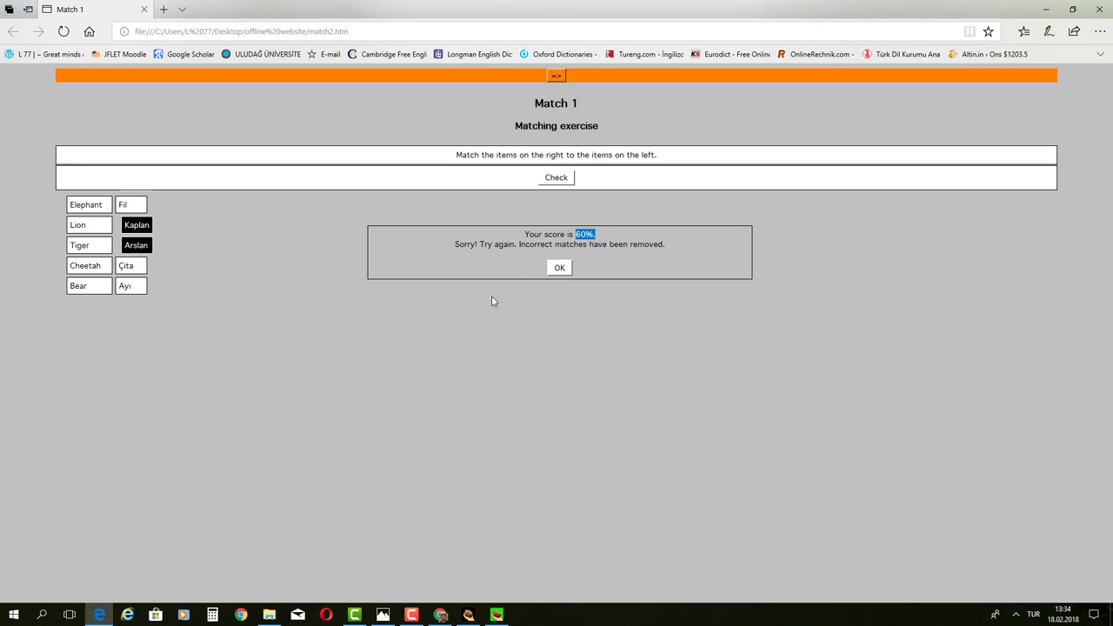
left_click(553, 268)
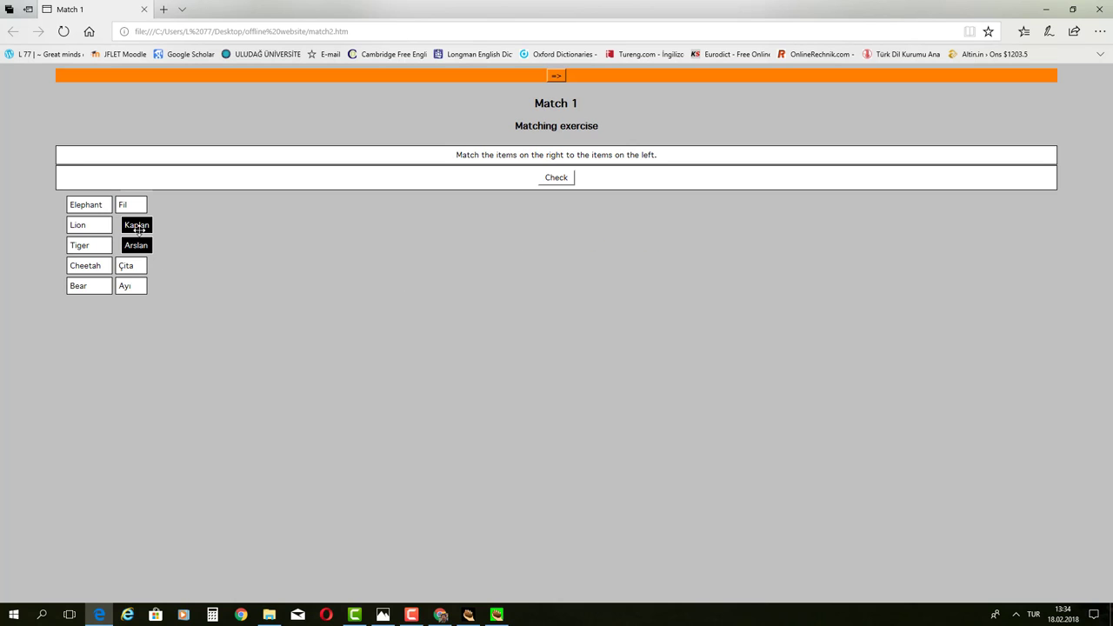
left_click_drag(139, 227, 514, 252)
left_click_drag(133, 244, 130, 225)
left_click_drag(509, 286, 133, 245)
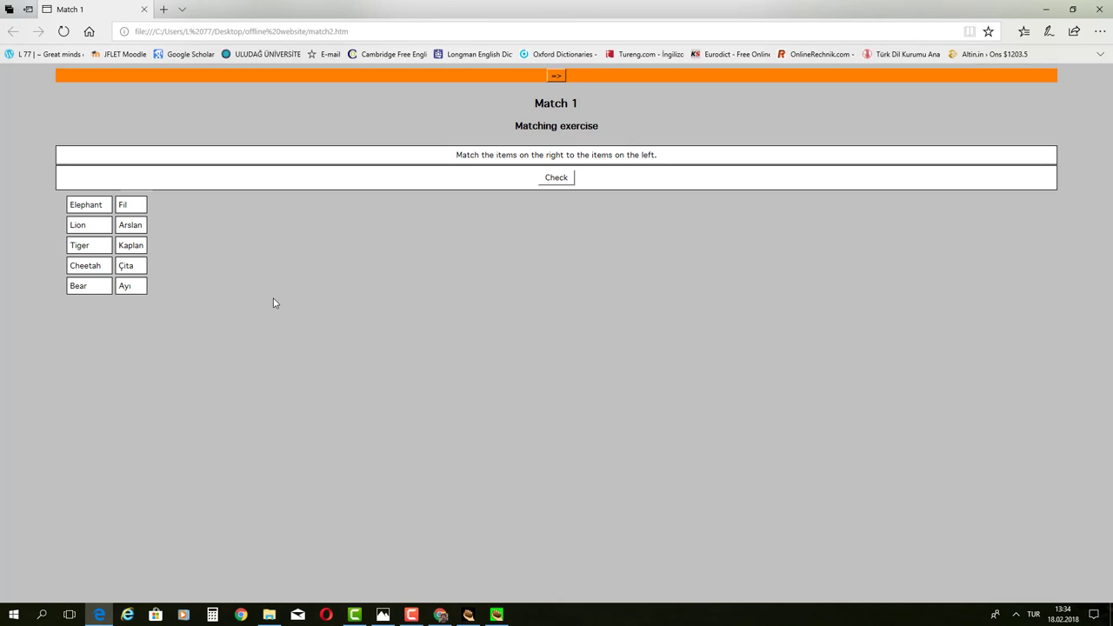
Step: Check the corrected answers on the match2 page, dismiss the feedback and close the browser
left_click(562, 180)
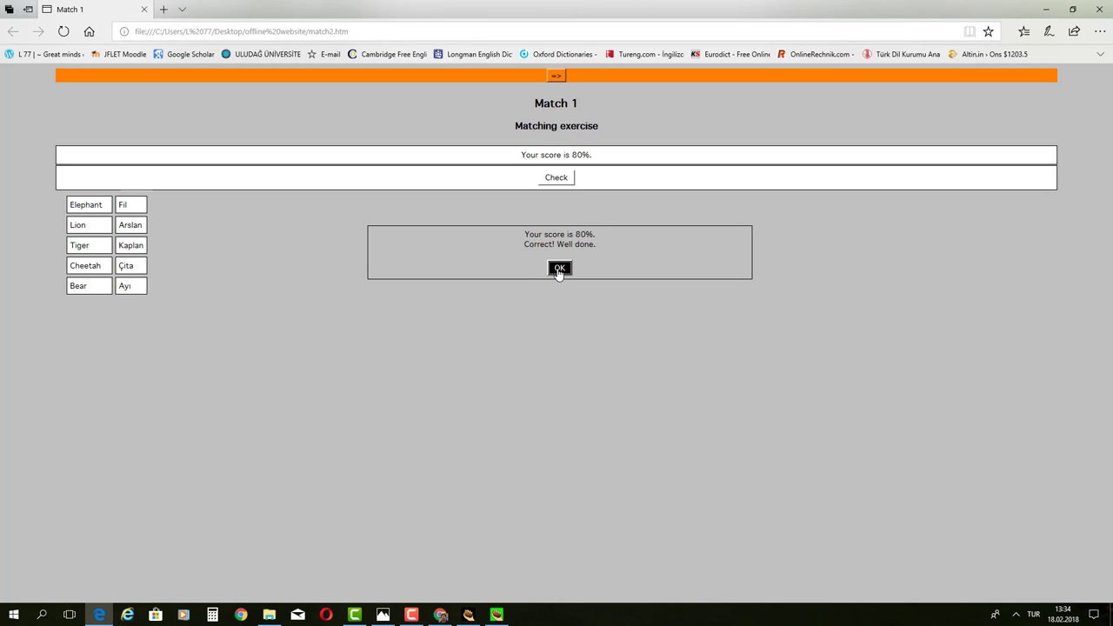
left_click(559, 268)
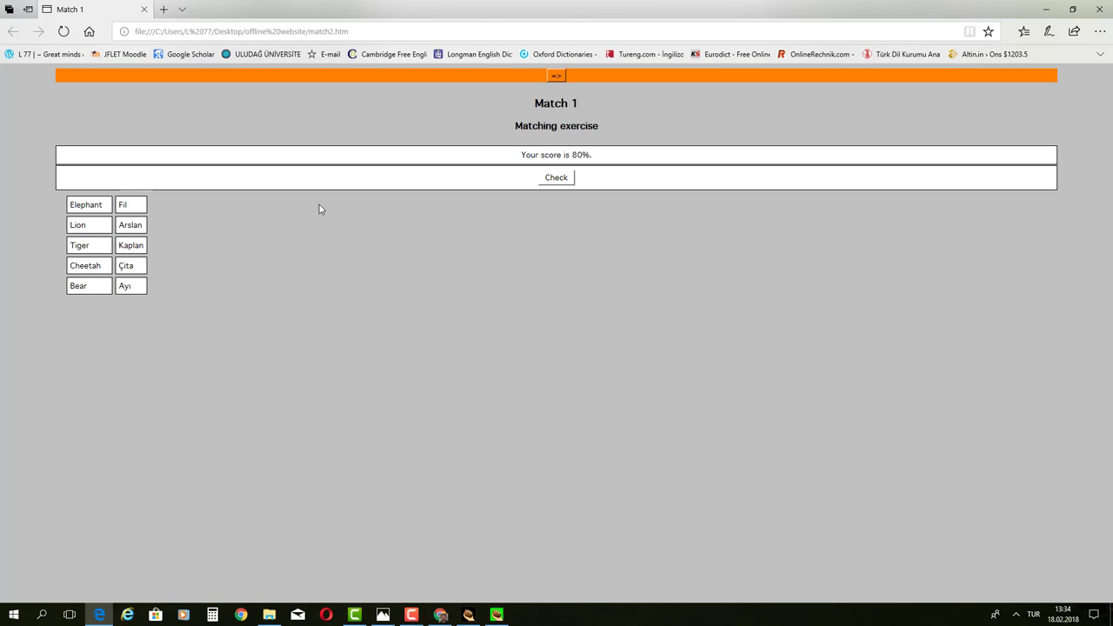
left_click(1101, 13)
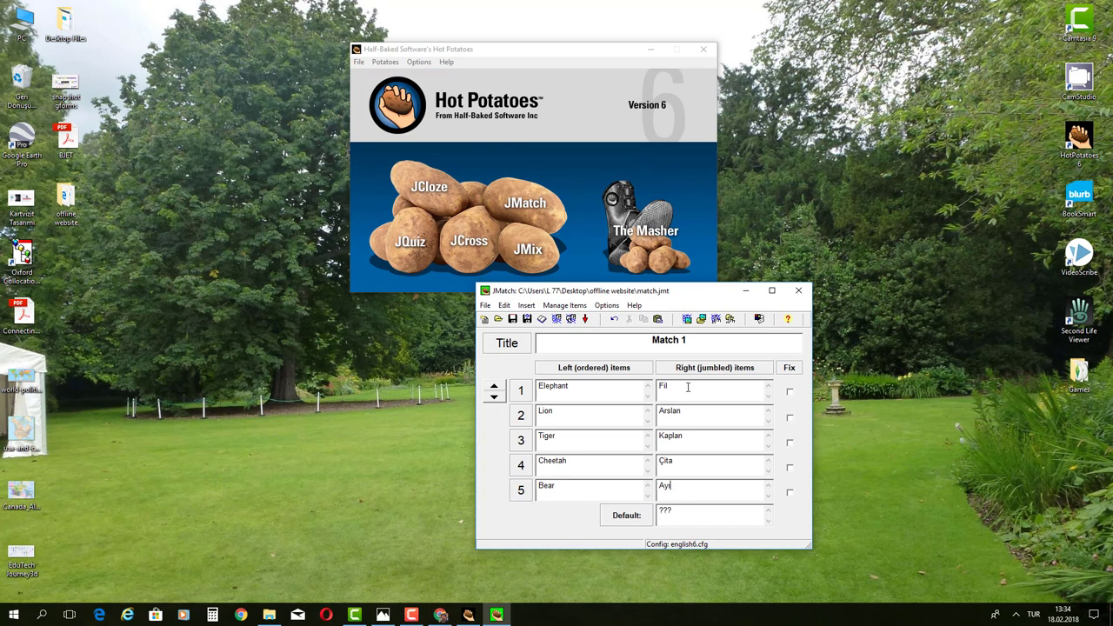
Step: Clear the Turkish words from all five right-hand items of the matching exercise
left_click_drag(688, 388, 657, 394)
key("Delete")
double_click(679, 410)
key("Delete")
key("shift+Home")
key("Delete")
double_click(671, 462)
key("Delete")
double_click(681, 486)
key("Delete")
Step: Load the local picture elephant from the offline website folder for the right-hand item of Elephant
left_click(676, 393)
left_click(523, 306)
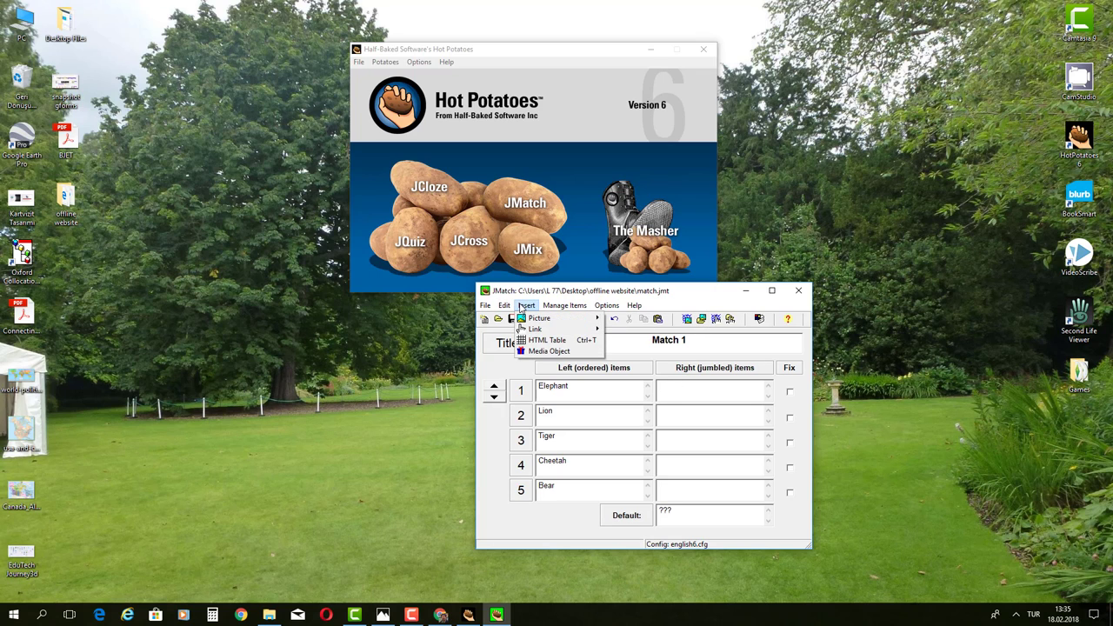
mouse_move(540, 318)
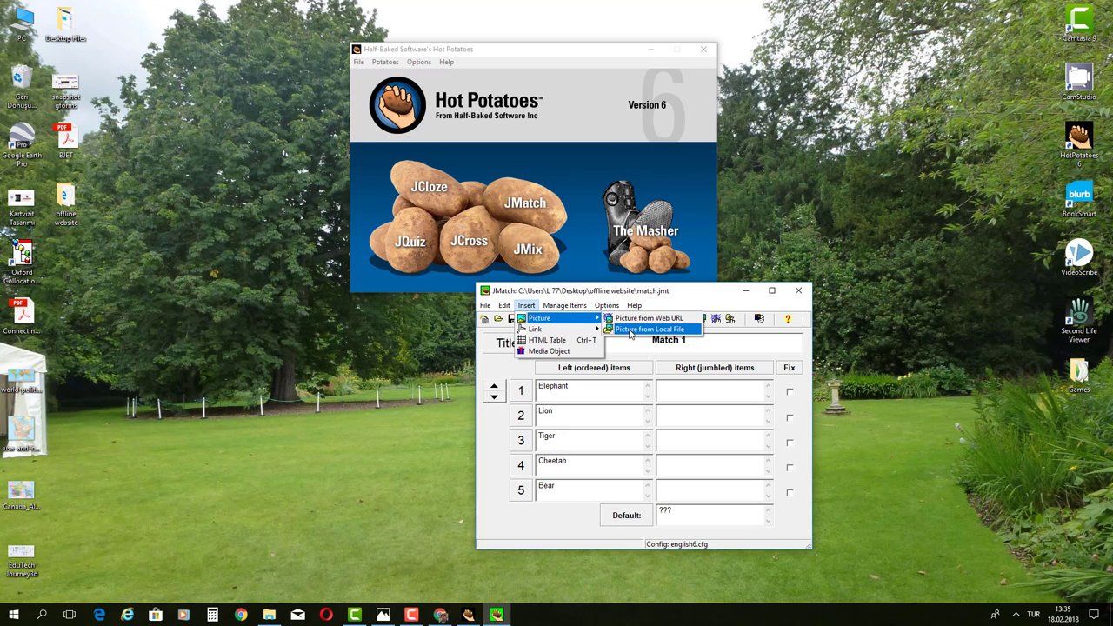
left_click(695, 322)
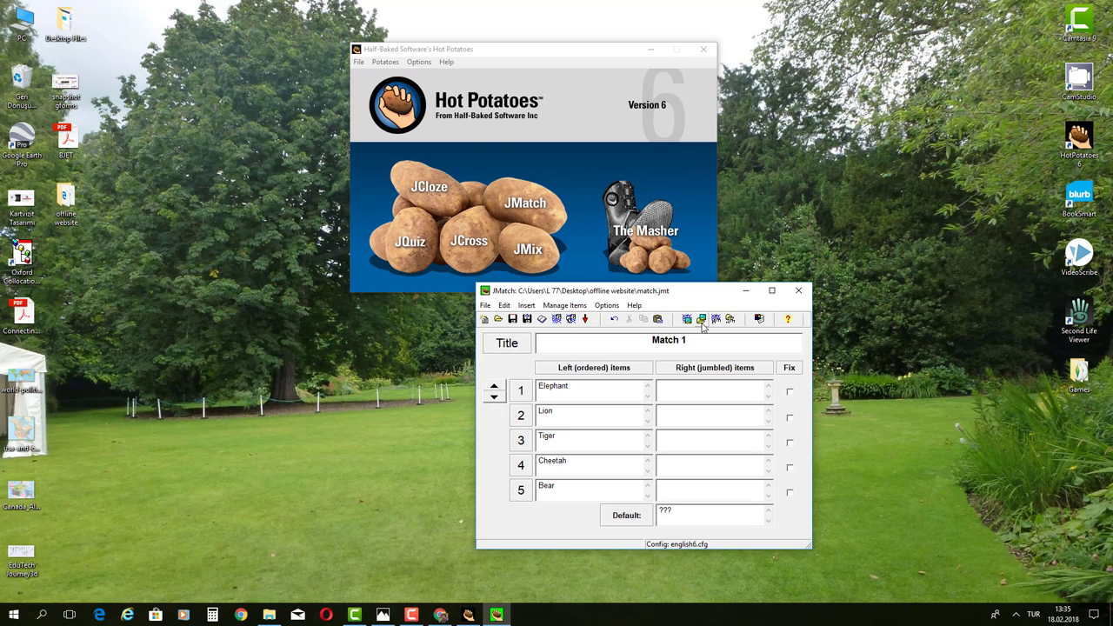
left_click(701, 321)
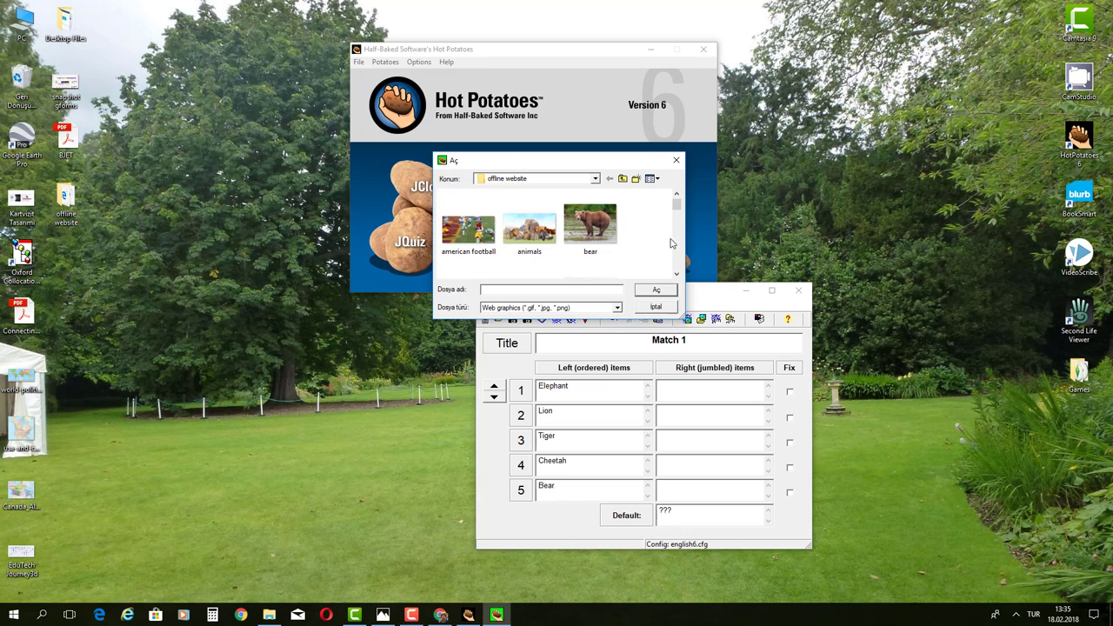
left_click_drag(677, 205, 679, 248)
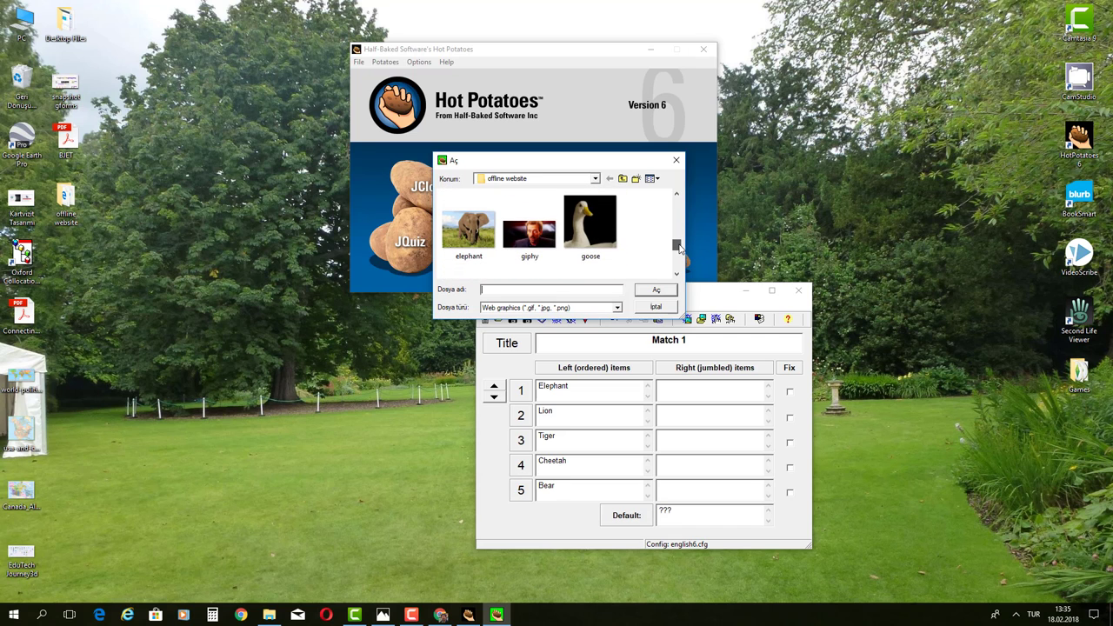
left_click(469, 228)
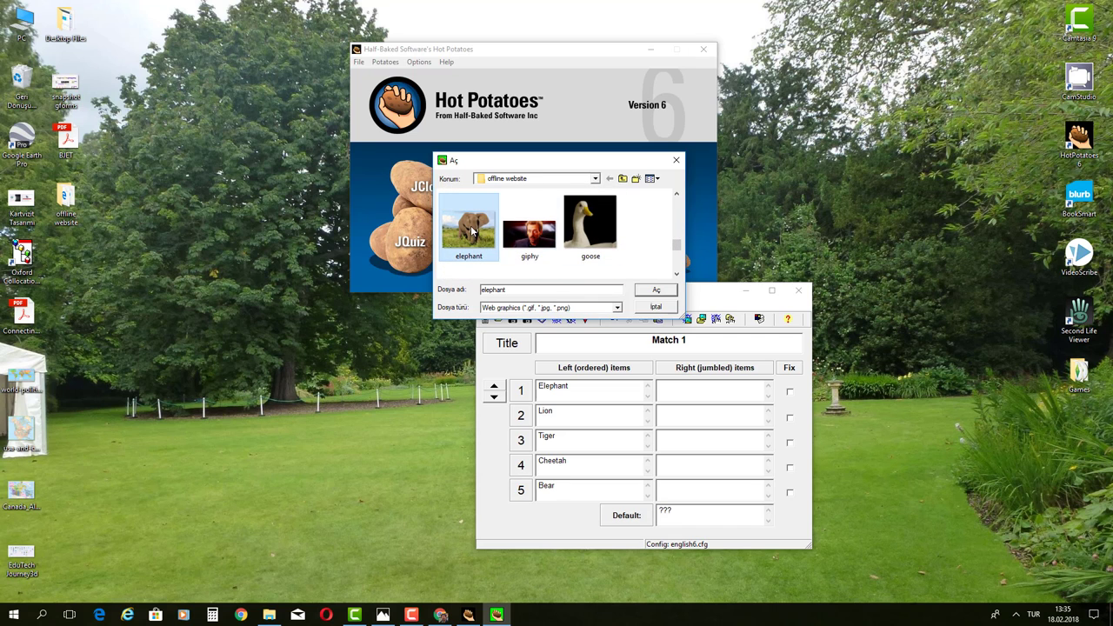
left_click(656, 291)
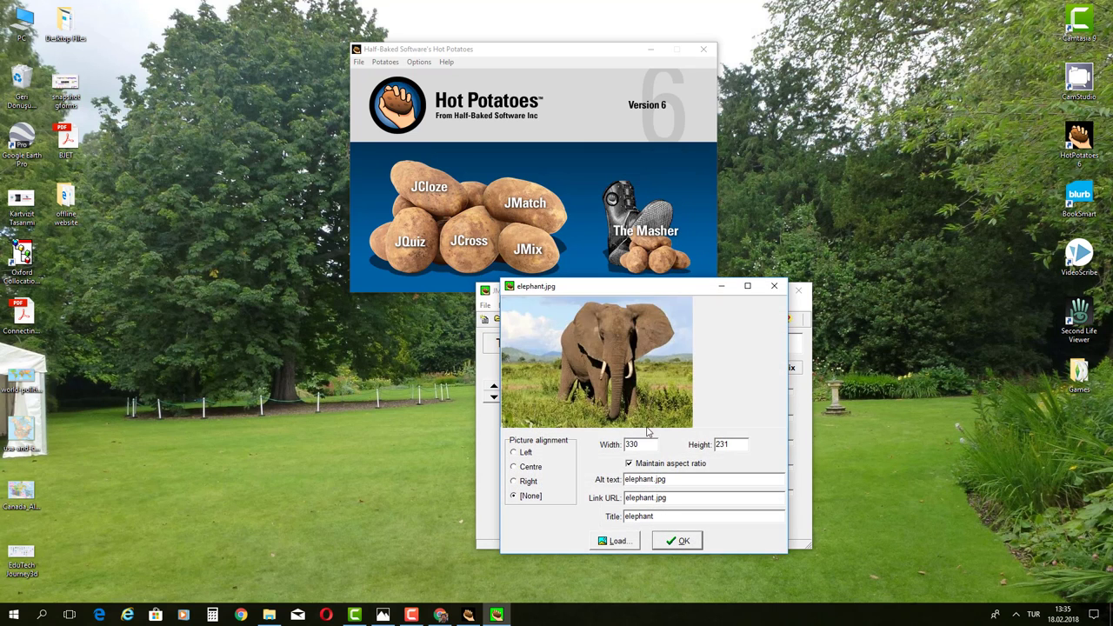
Step: Align the elephant picture right, set its width to 150 with the aspect ratio maintained, and insert it
left_click(530, 483)
left_click_drag(645, 445, 614, 444)
type("150")
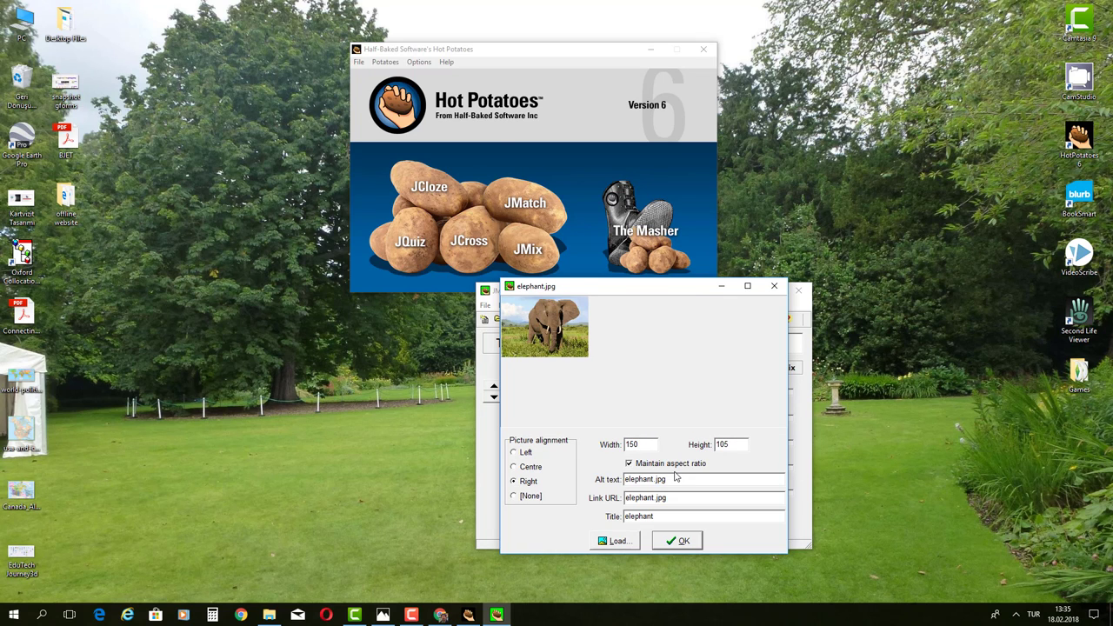
left_click(676, 540)
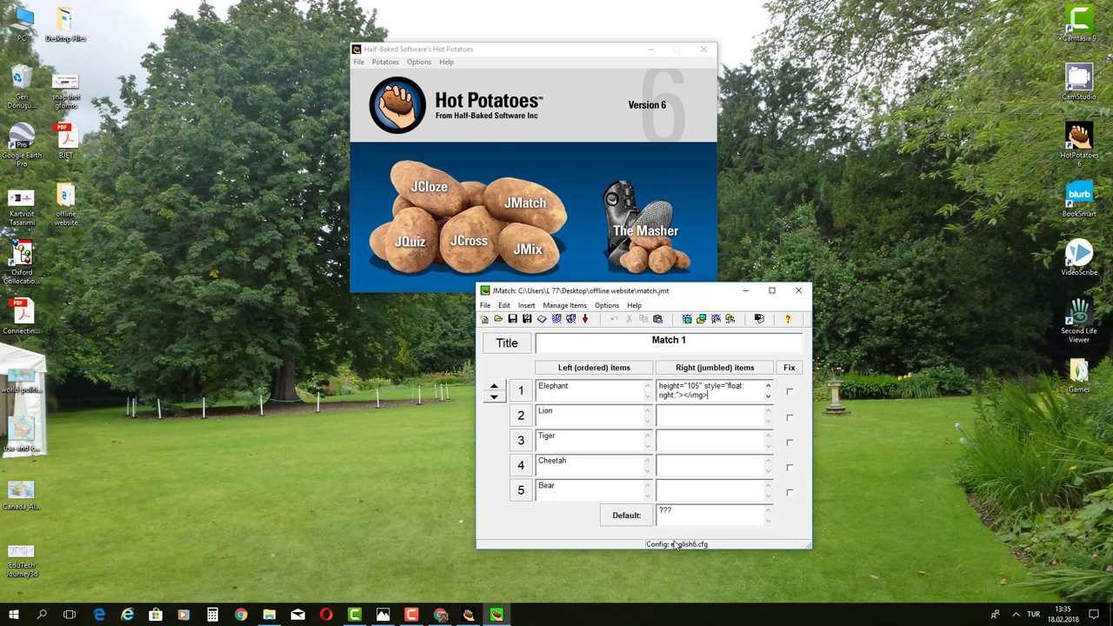
Step: Insert the local picture lion at a width of 150 as the right-hand item for Lion
left_click(694, 421)
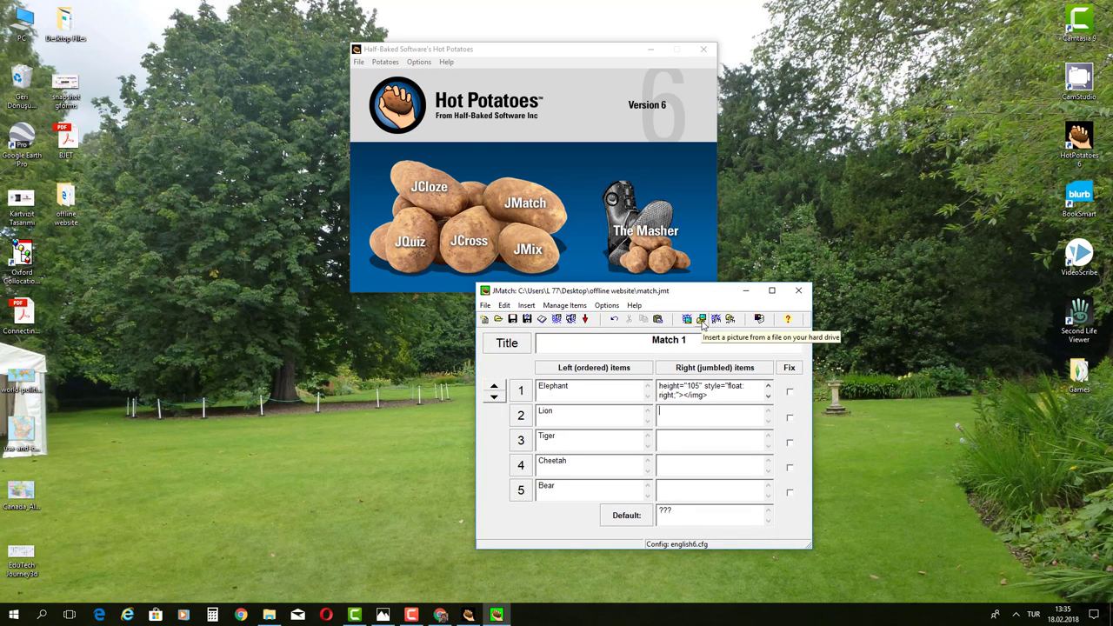
left_click(702, 319)
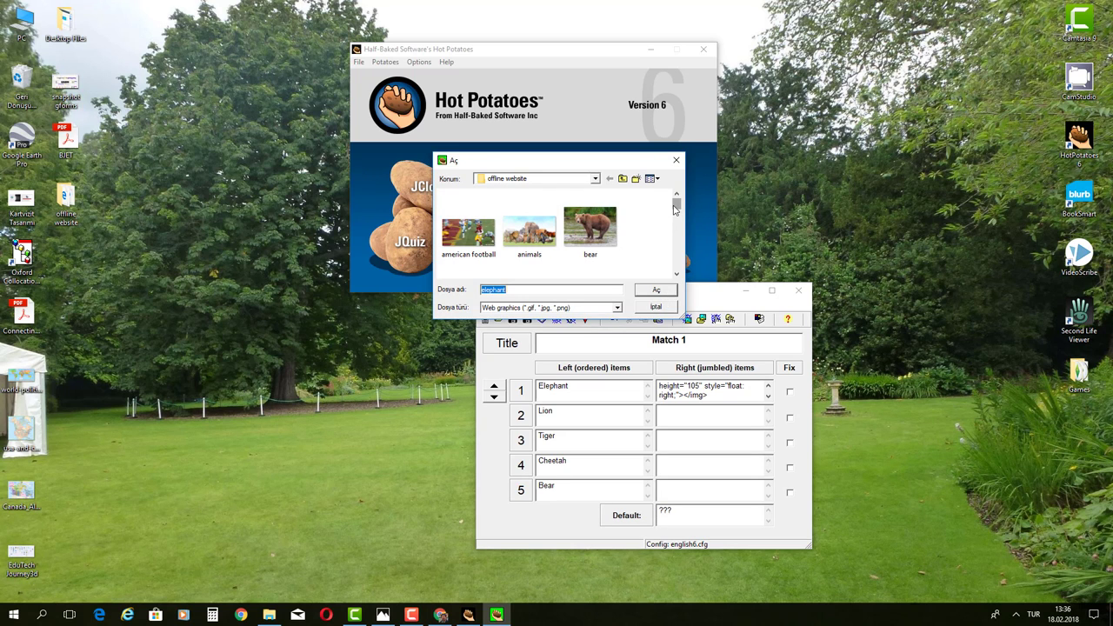
left_click_drag(677, 205, 677, 256)
left_click(545, 248)
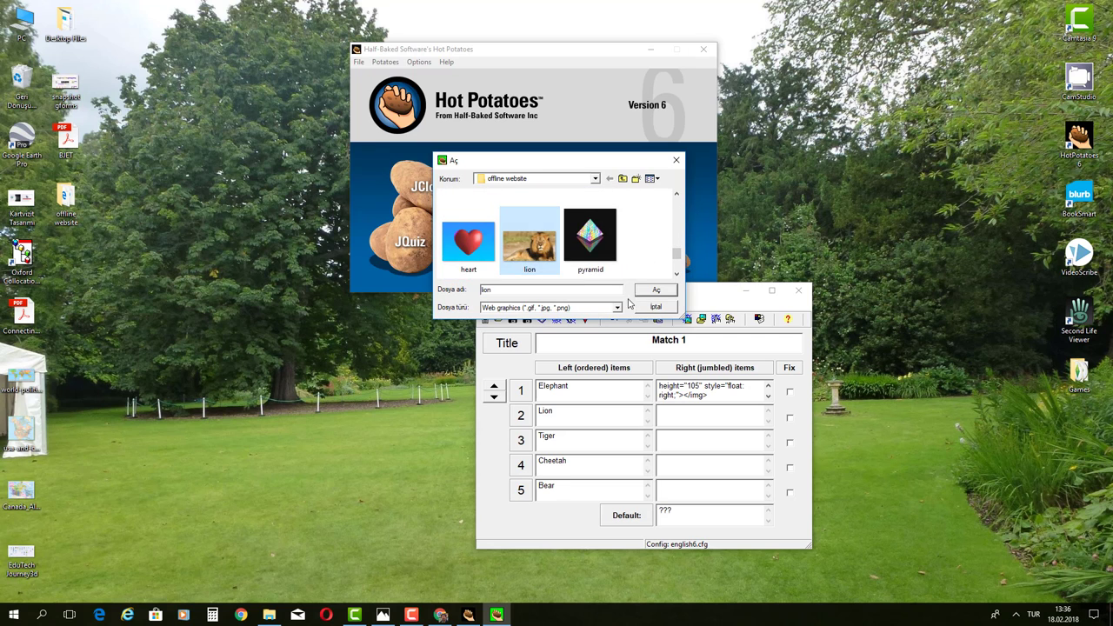
left_click(653, 290)
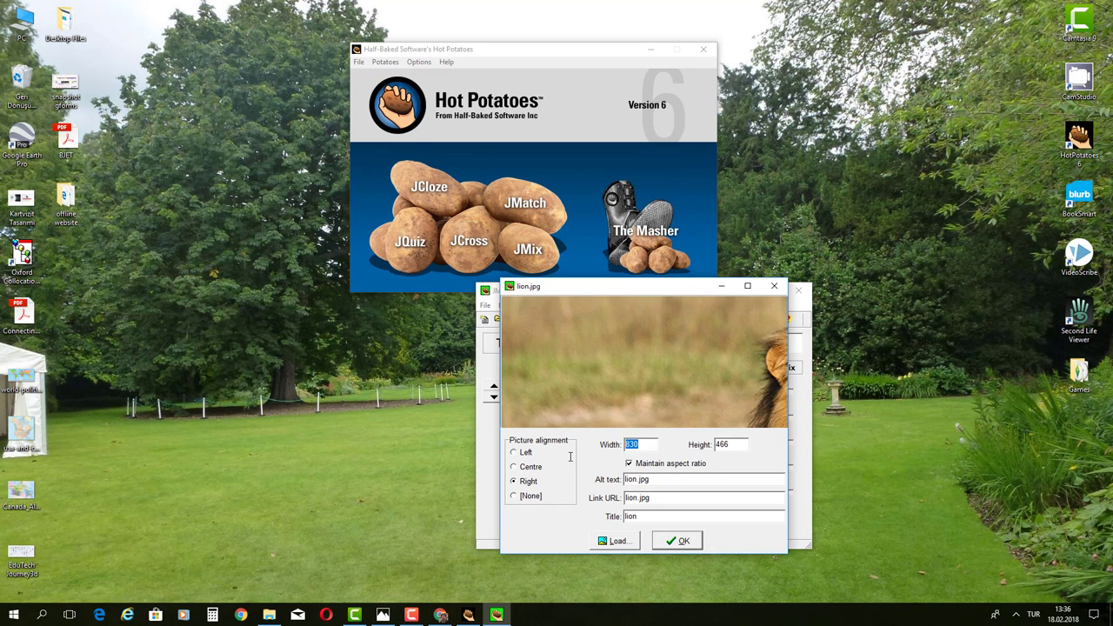
type("150")
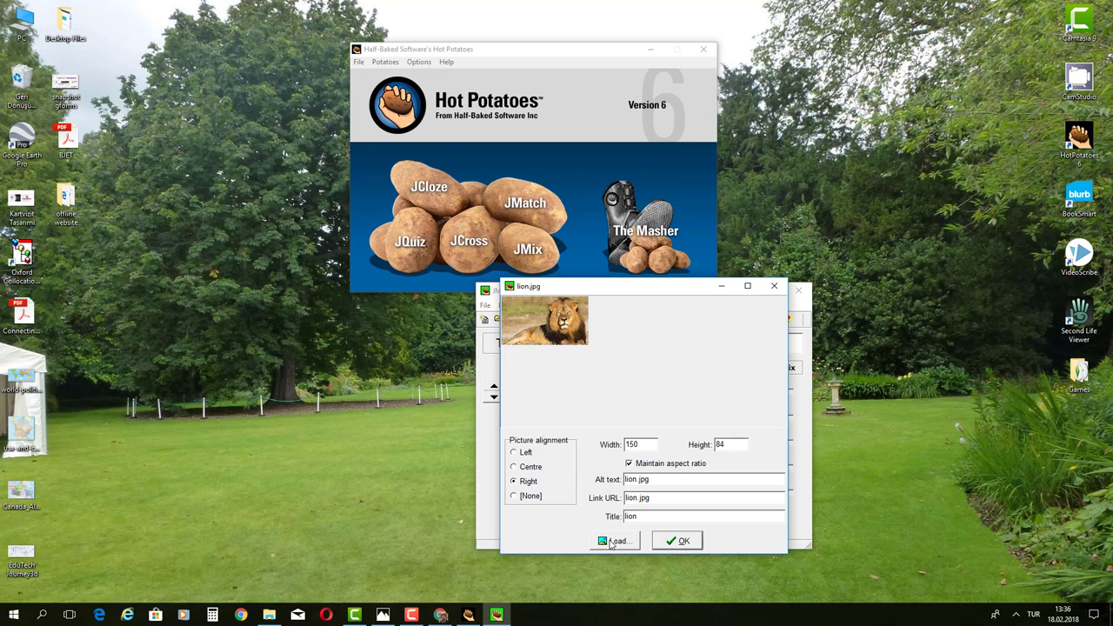
left_click(678, 541)
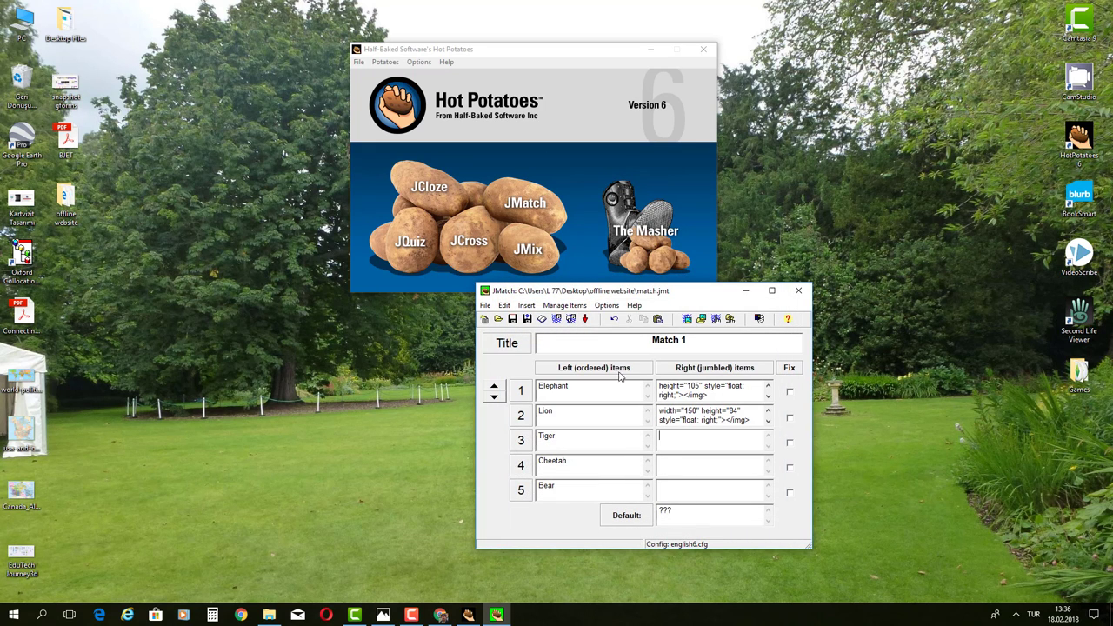
Step: Insert the local picture tiger at a width of 150 as the right-hand item for Tiger
left_click(687, 318)
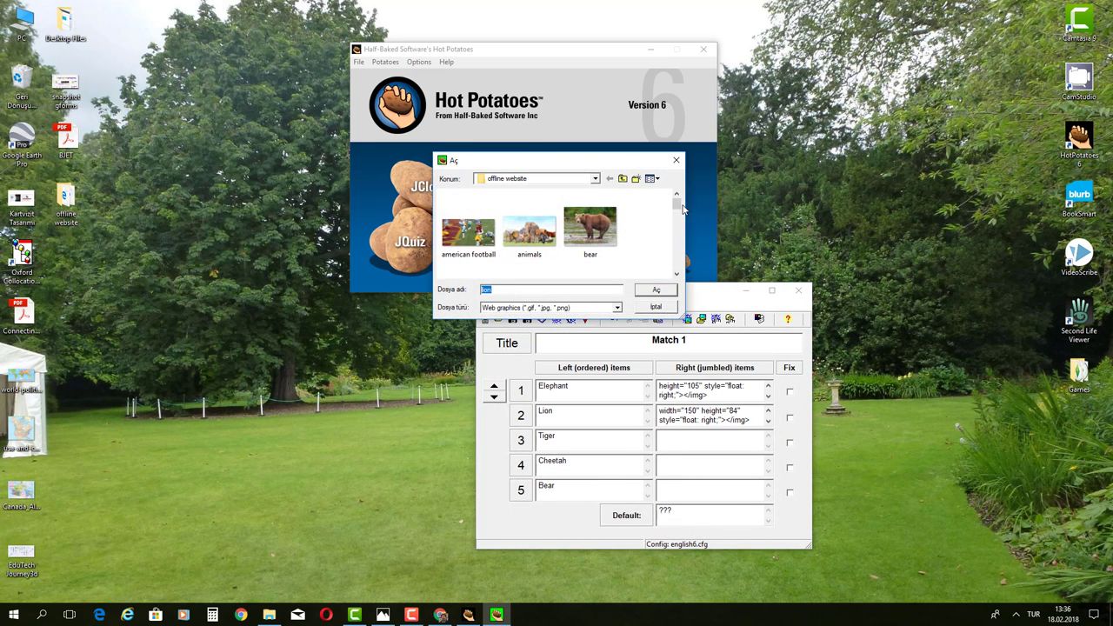
left_click_drag(677, 205, 677, 262)
left_click(529, 261)
left_click(655, 289)
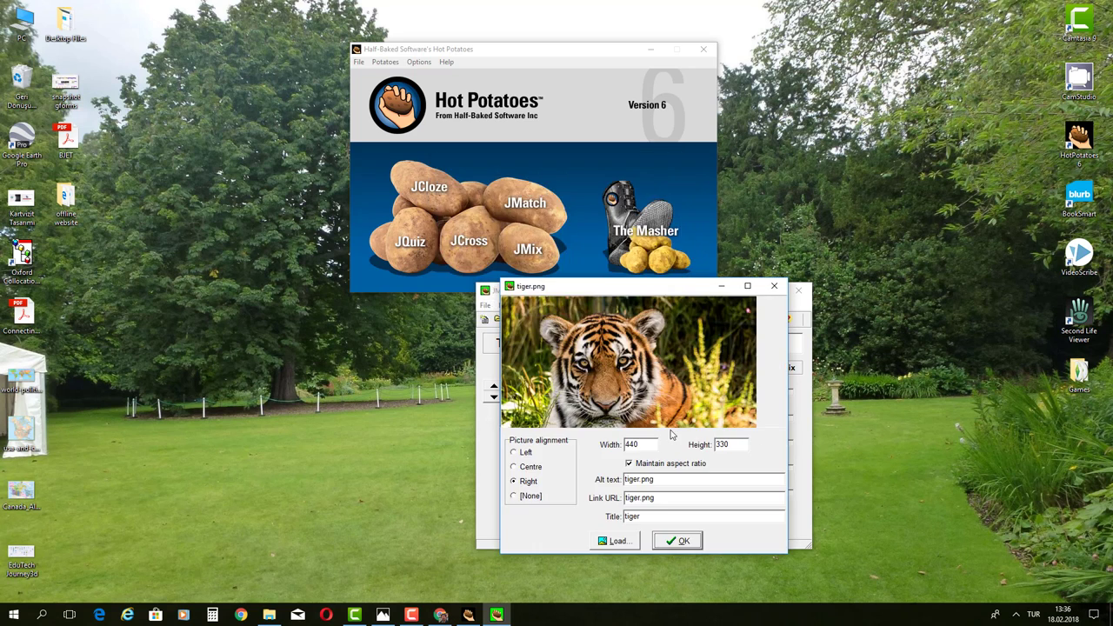
double_click(632, 445)
type("150")
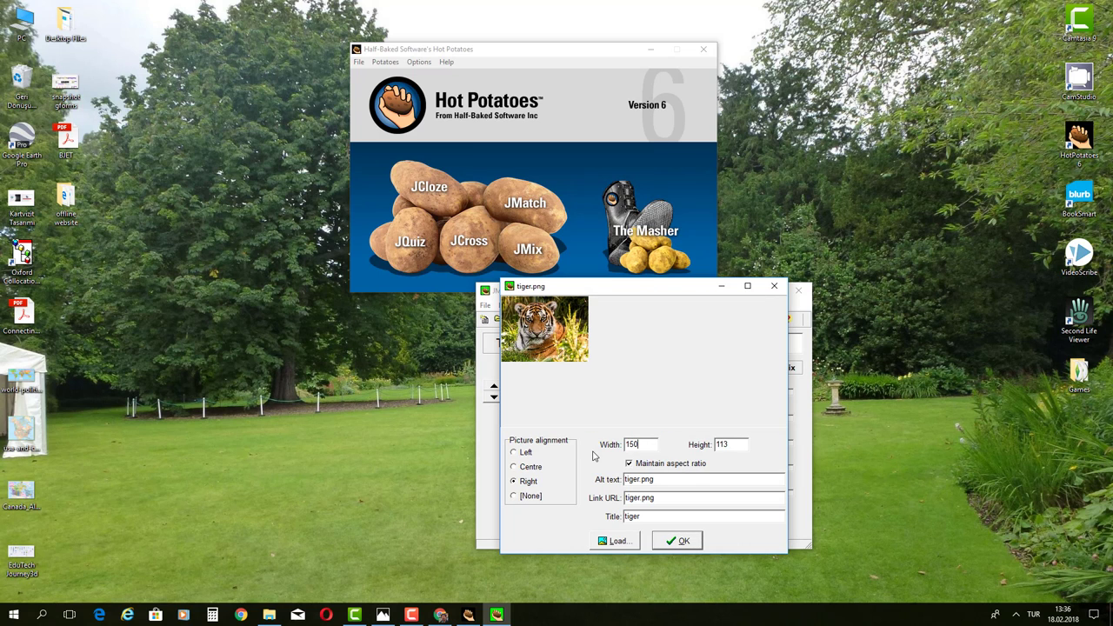
left_click(676, 542)
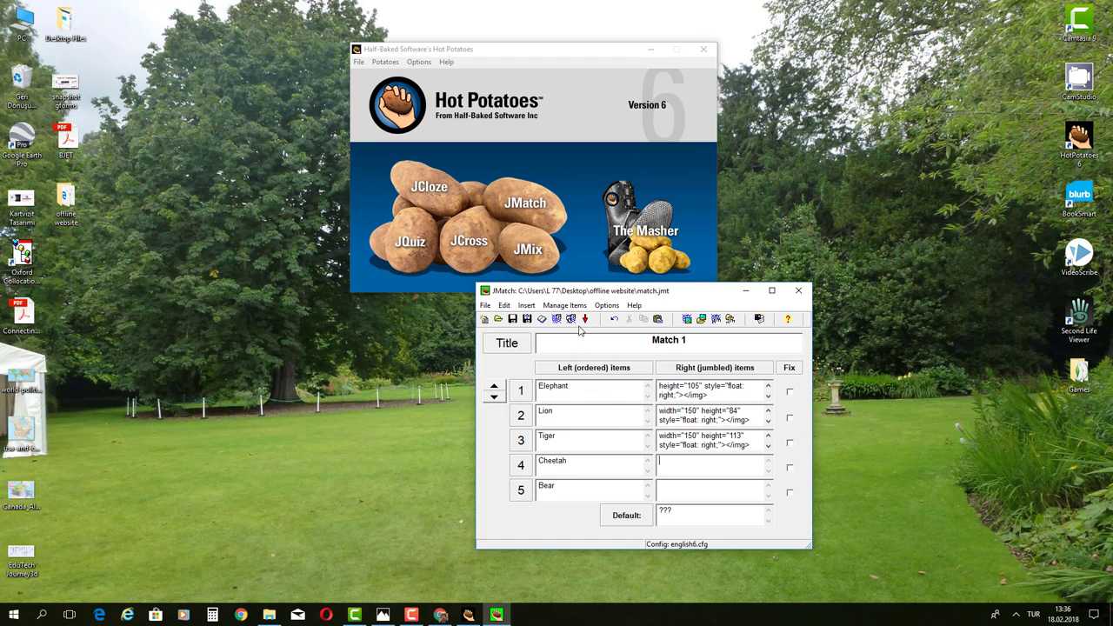
Step: Insert the local picture cheetah at a width of 150 as the right-hand item for Cheetah
left_click(687, 320)
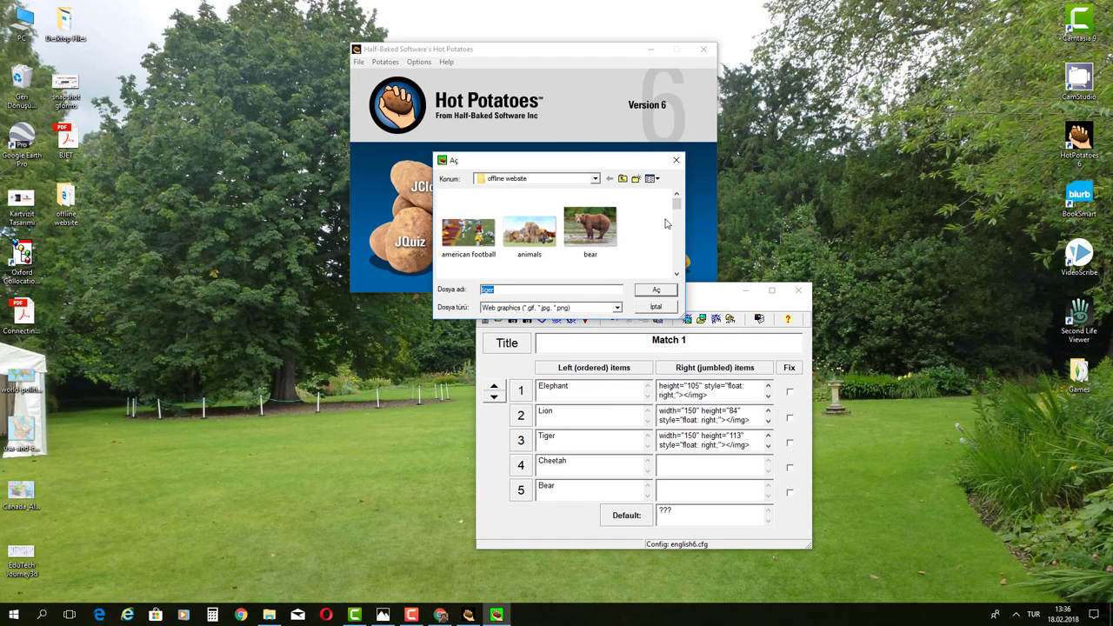
left_click_drag(676, 202, 681, 229)
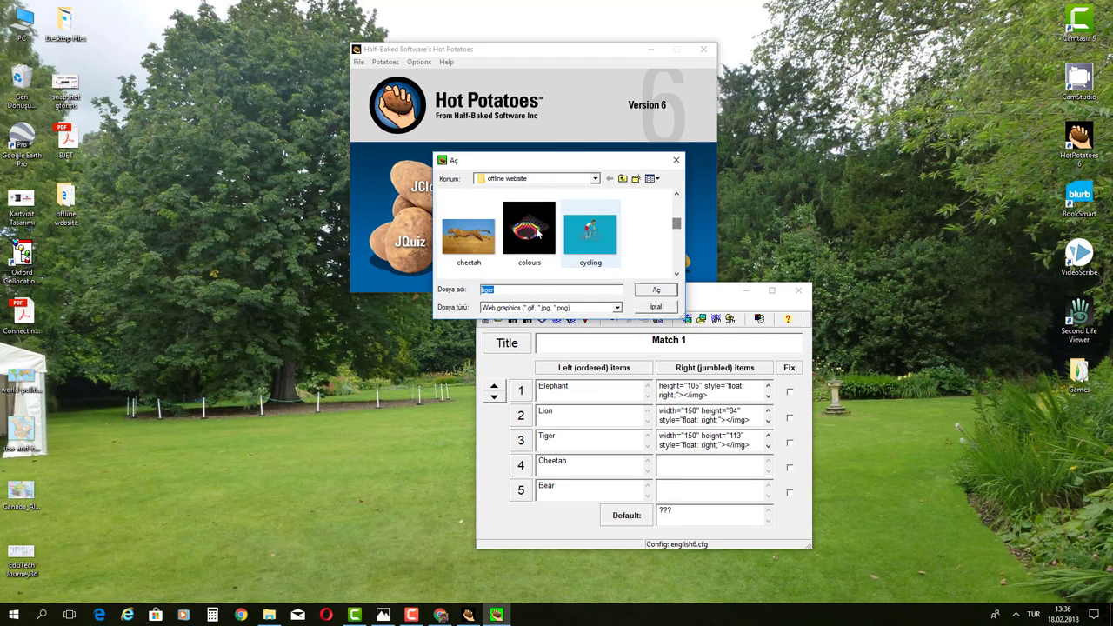
left_click(468, 233)
left_click(643, 292)
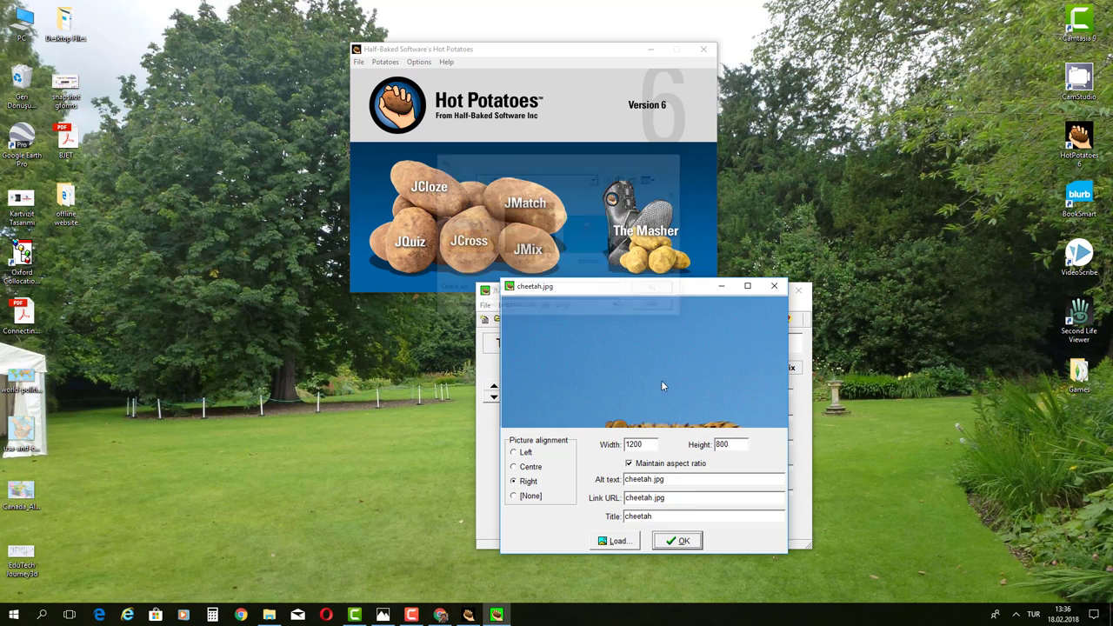
left_click(650, 447)
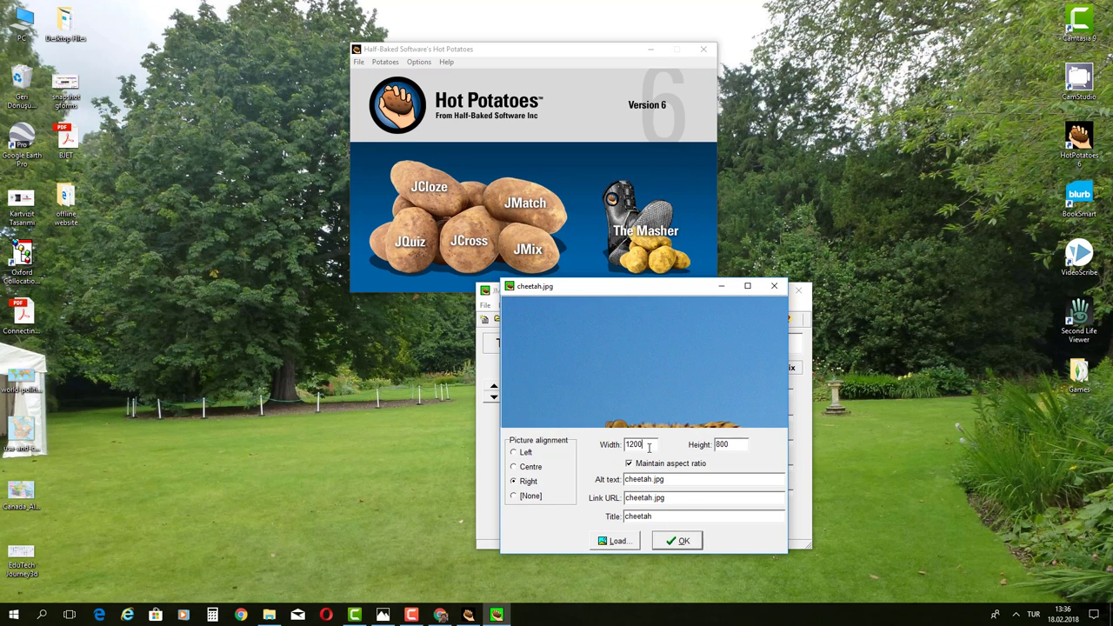
left_click_drag(637, 447, 620, 450)
type("150")
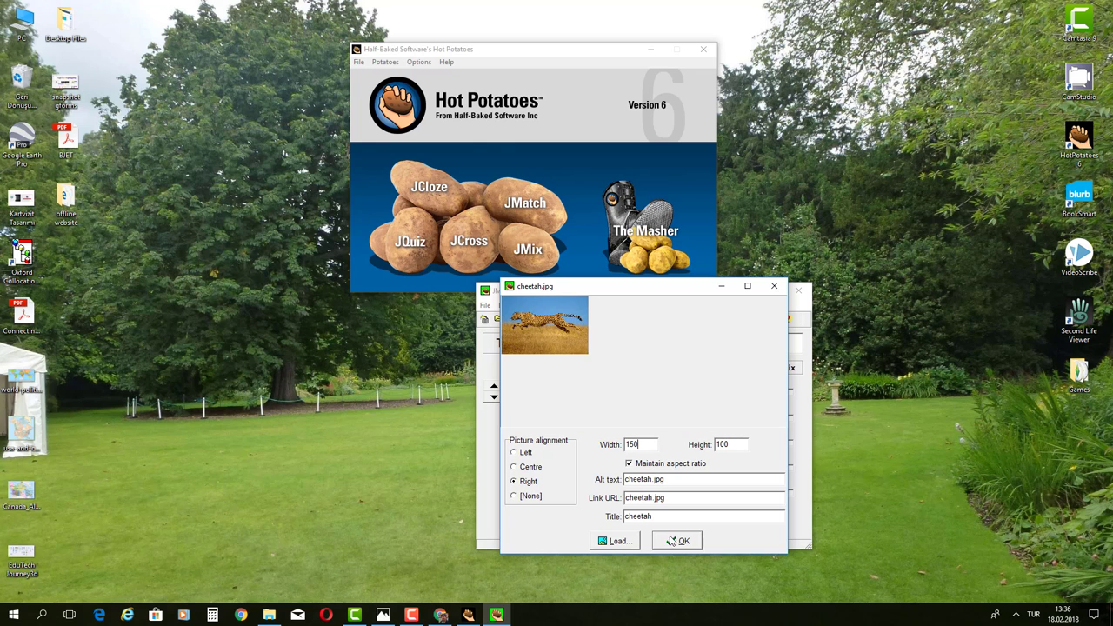
left_click(673, 540)
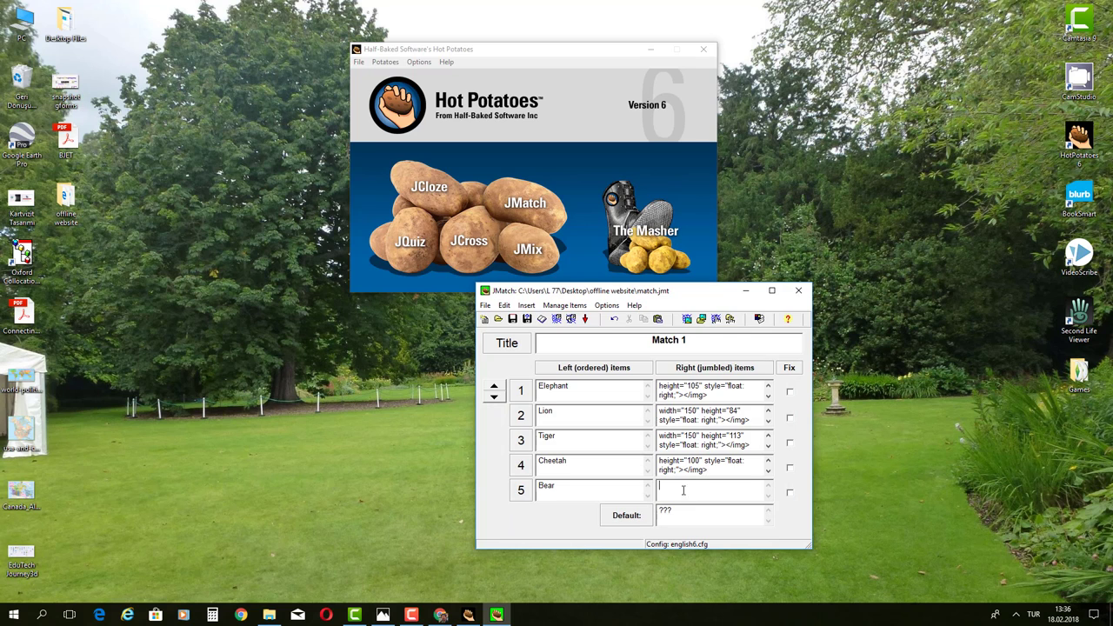
Step: Insert the local picture bear at a width of 150 as the right-hand item for Bear
left_click(687, 319)
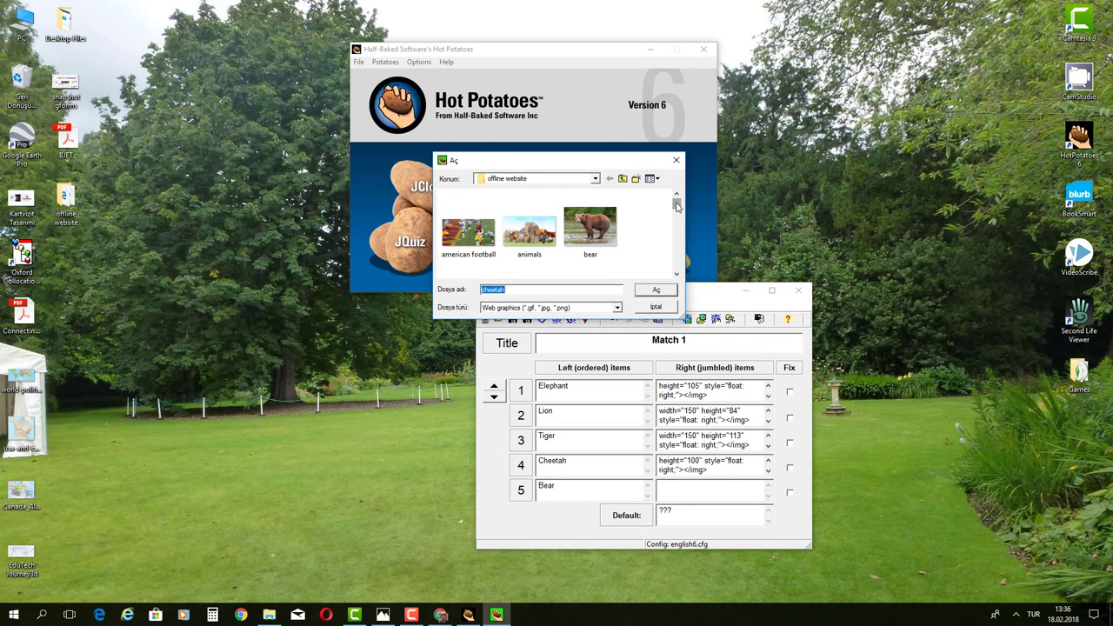
left_click(617, 227)
left_click(645, 292)
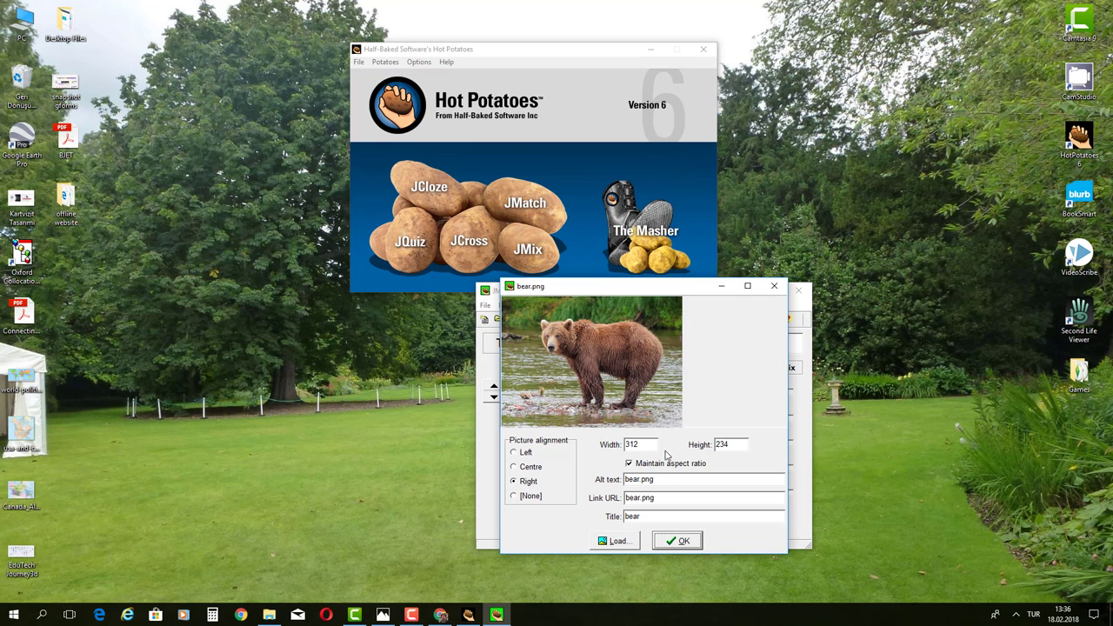
type("150")
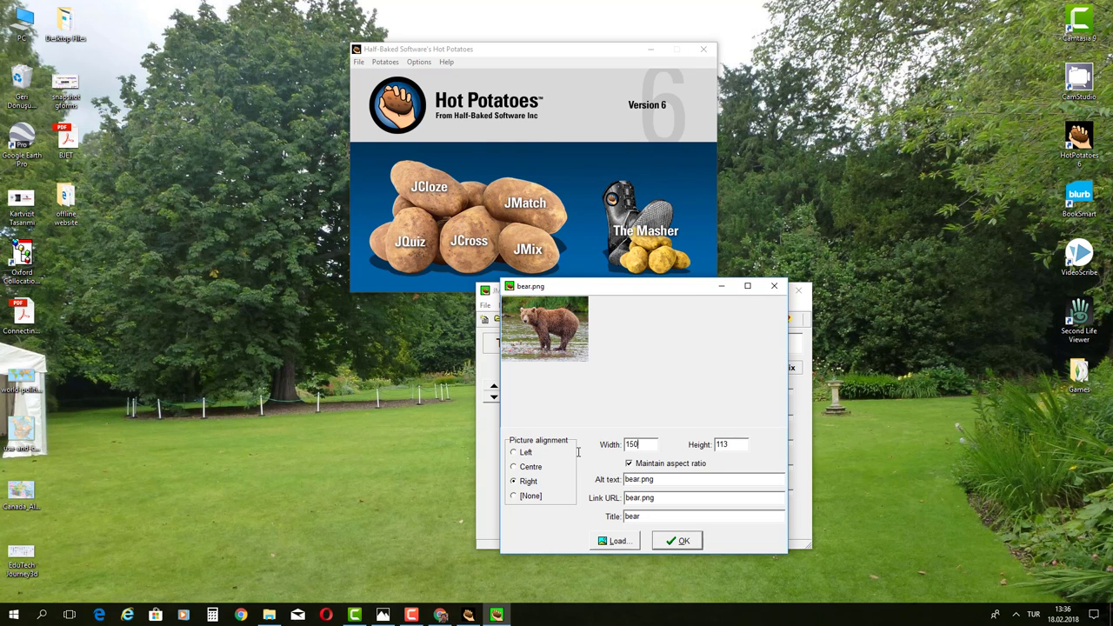
left_click(682, 541)
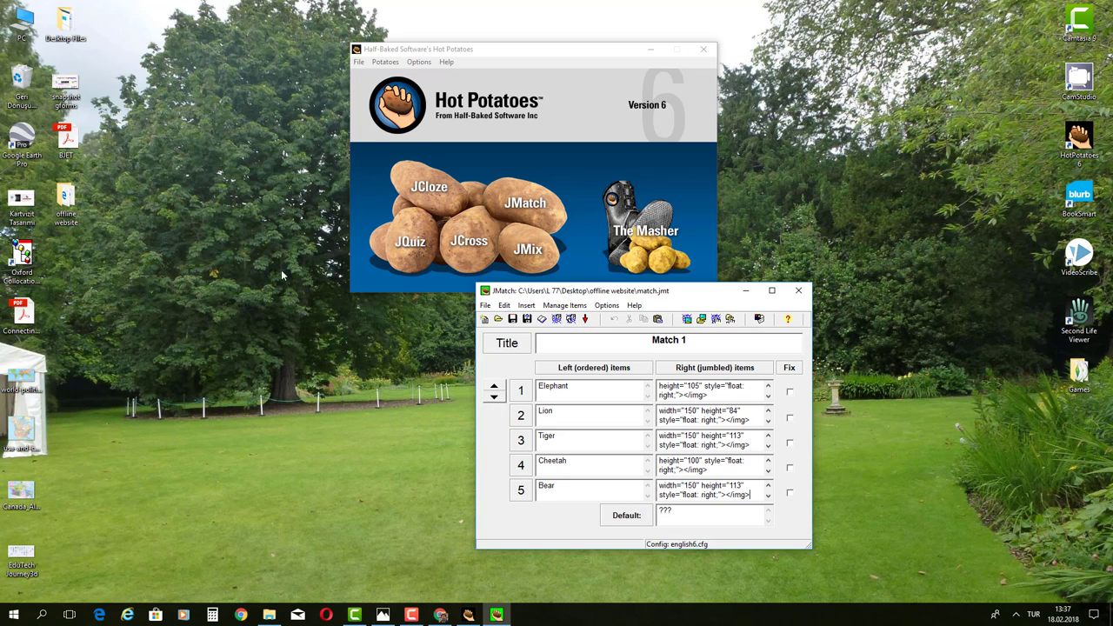
Step: Open the existing match2 page from the offline website folder to view its matching items, and close it
double_click(68, 197)
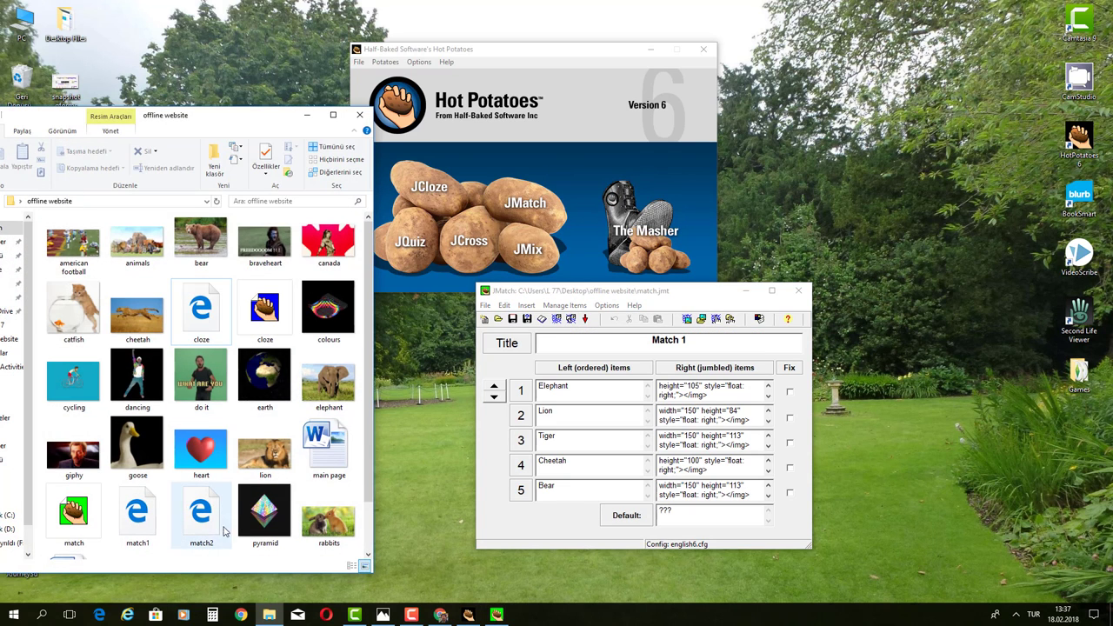
left_click(208, 533)
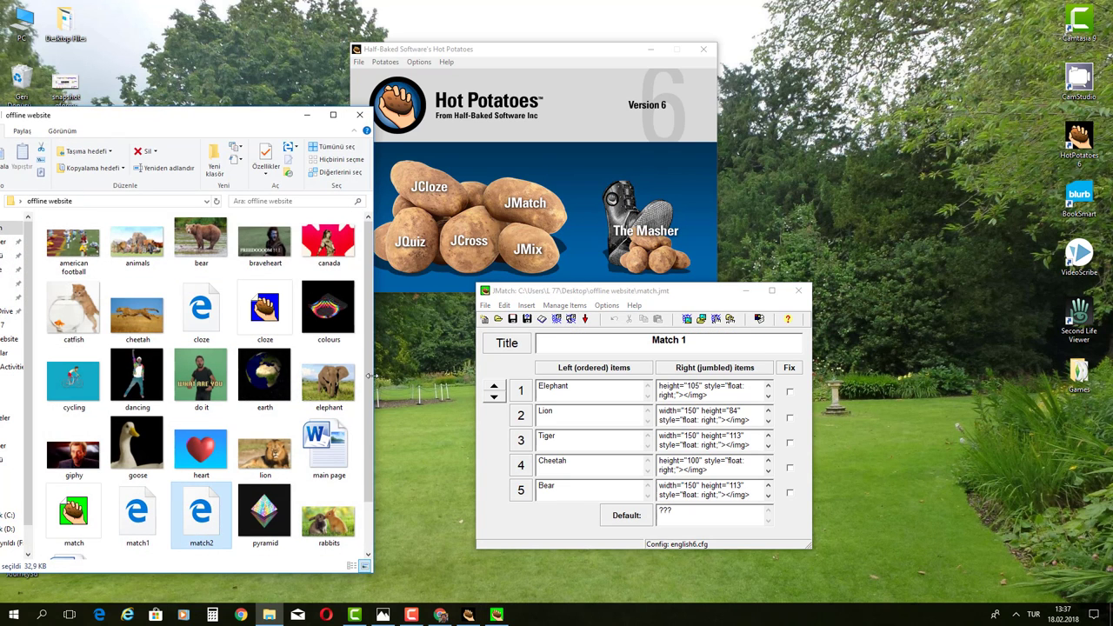
left_click_drag(372, 376, 370, 442)
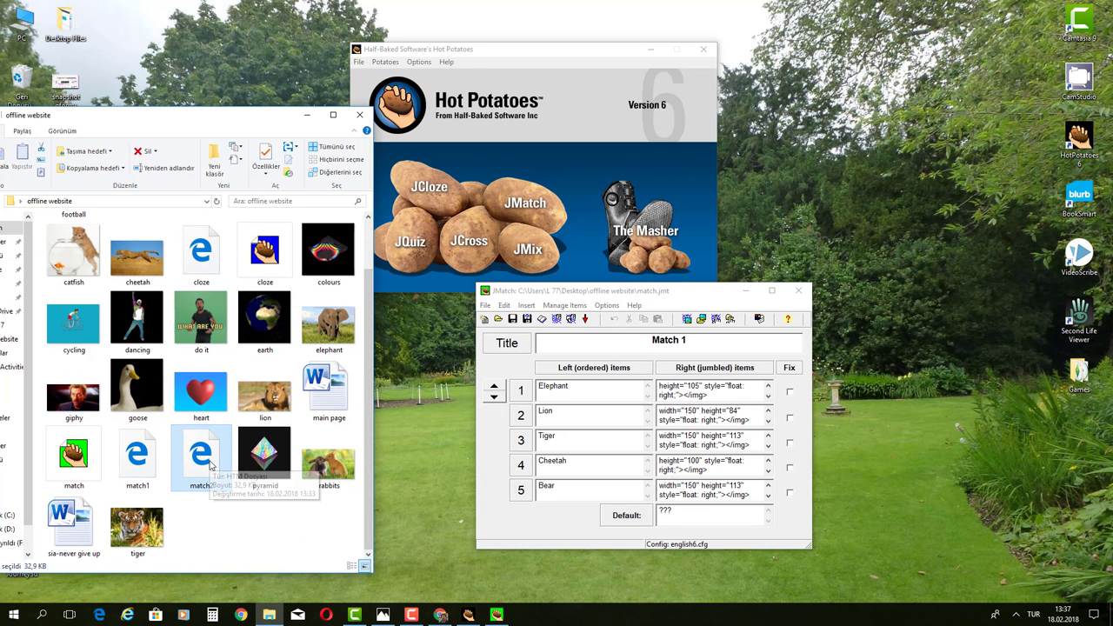
double_click(210, 465)
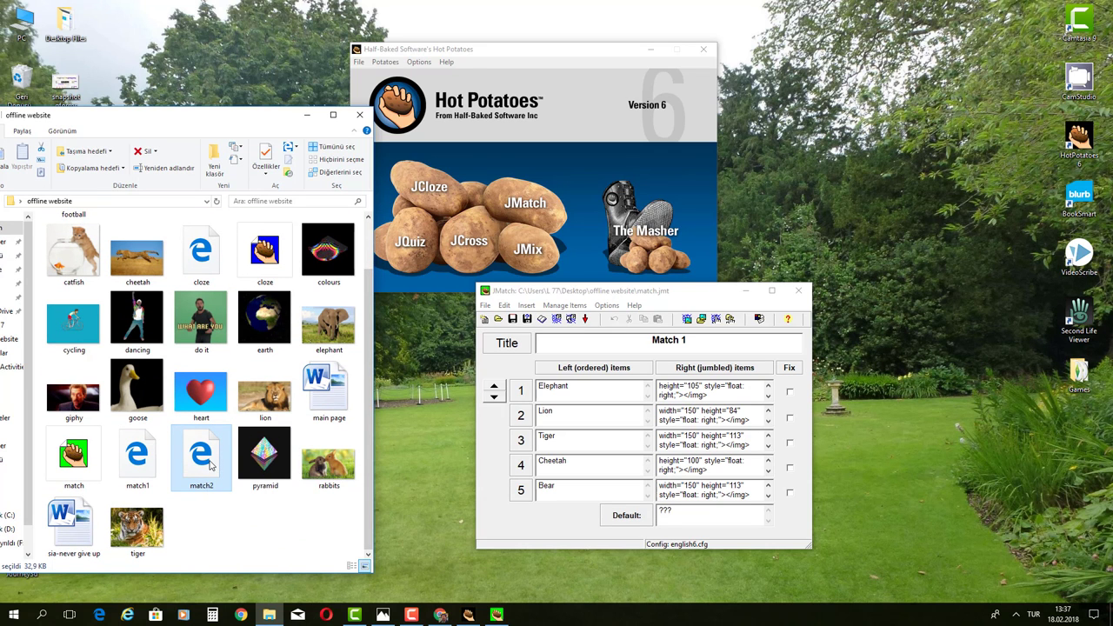
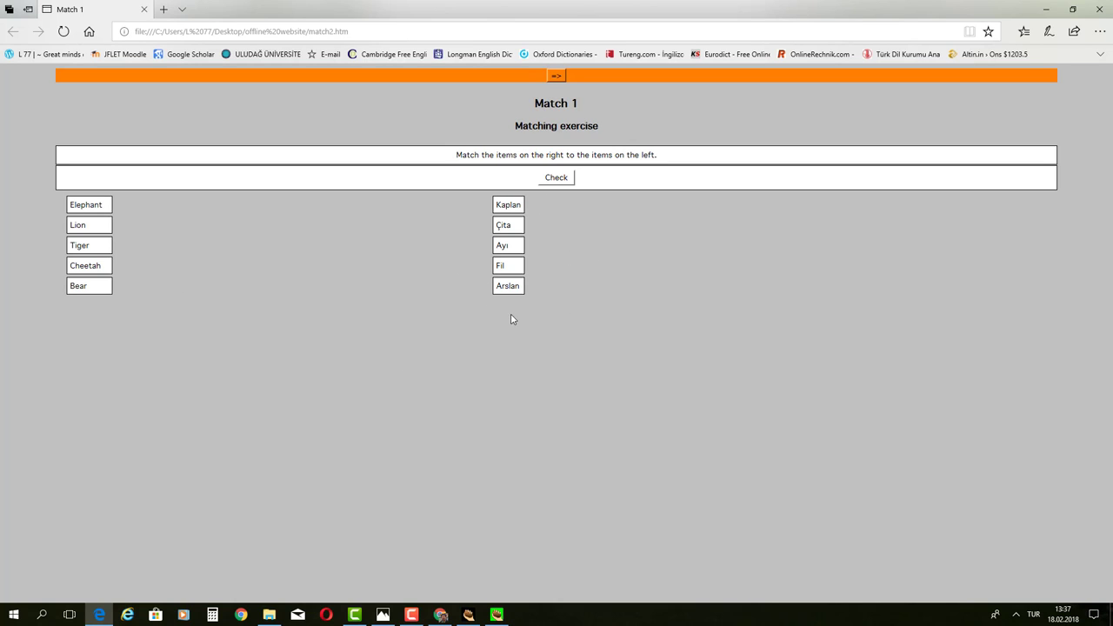
left_click(1099, 8)
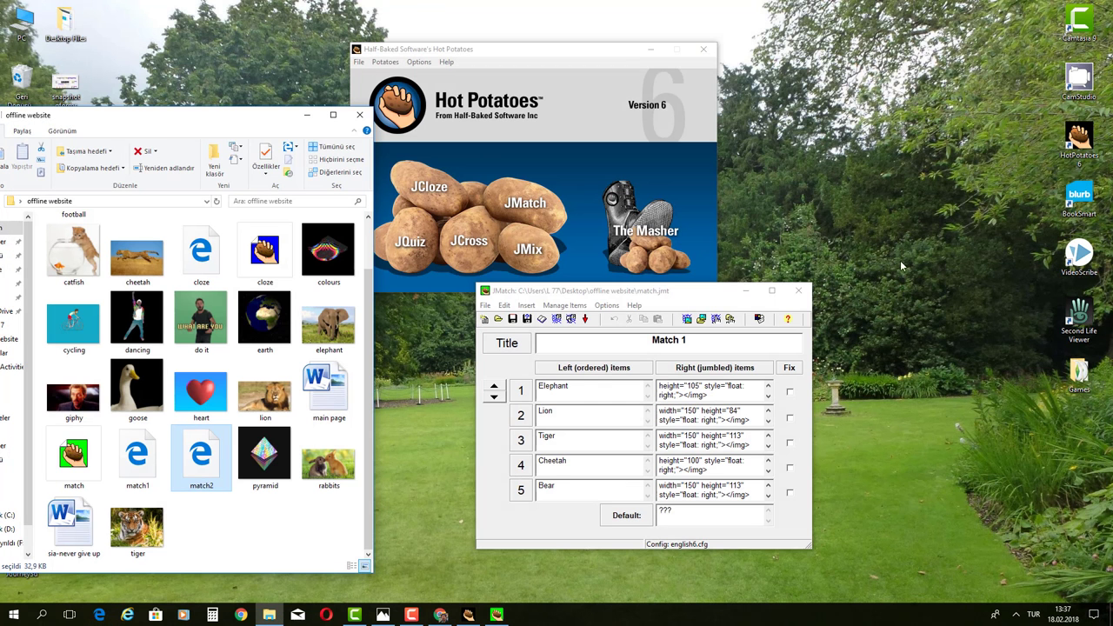
Step: Export the picture exercise as a drag-and-drop web page, overwriting match2 in the offline website folder, and view it in the browser
left_click(572, 319)
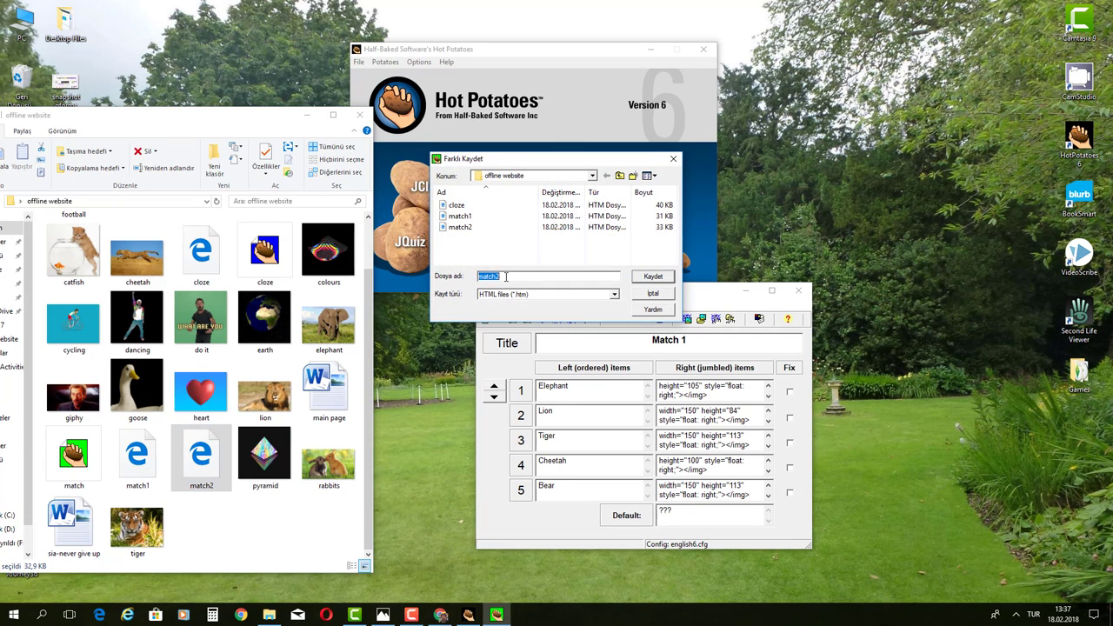
left_click(467, 228)
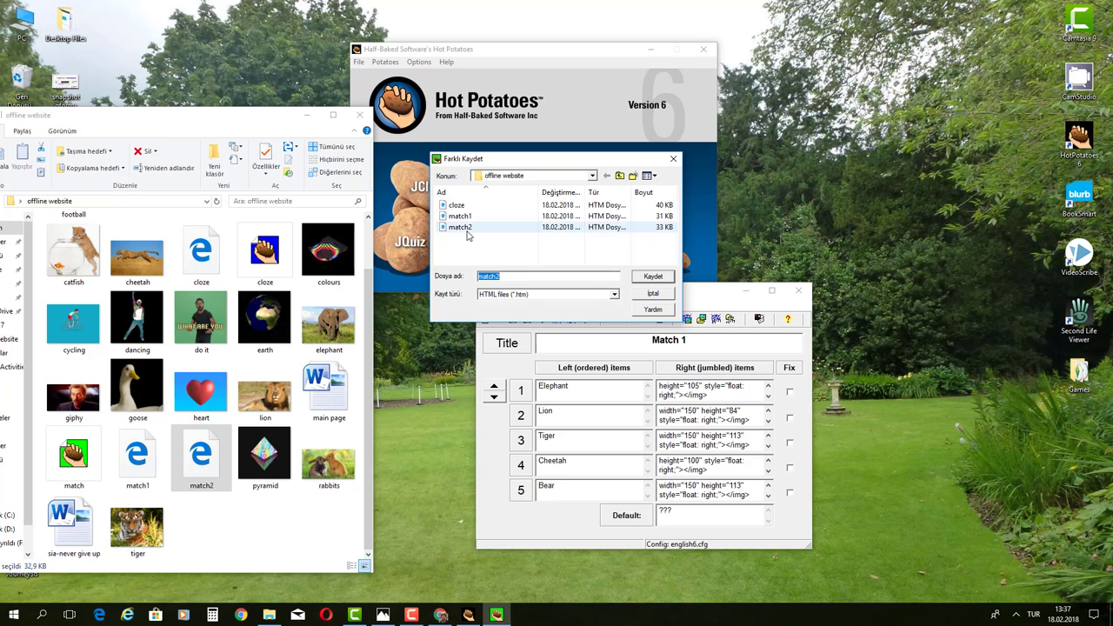
left_click(649, 278)
left_click(593, 310)
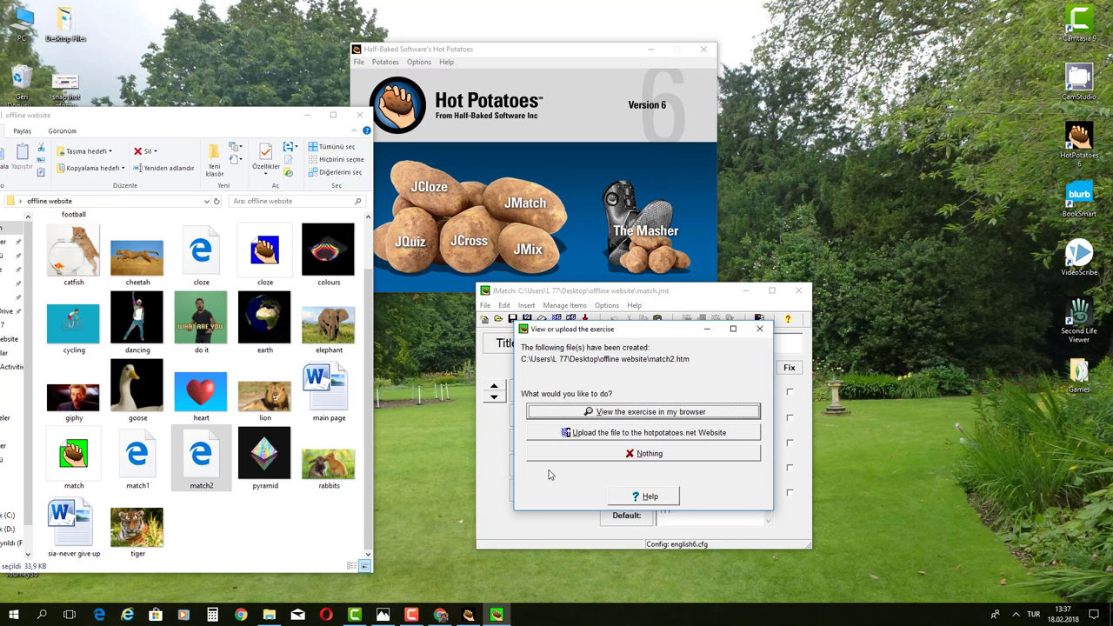
left_click(638, 412)
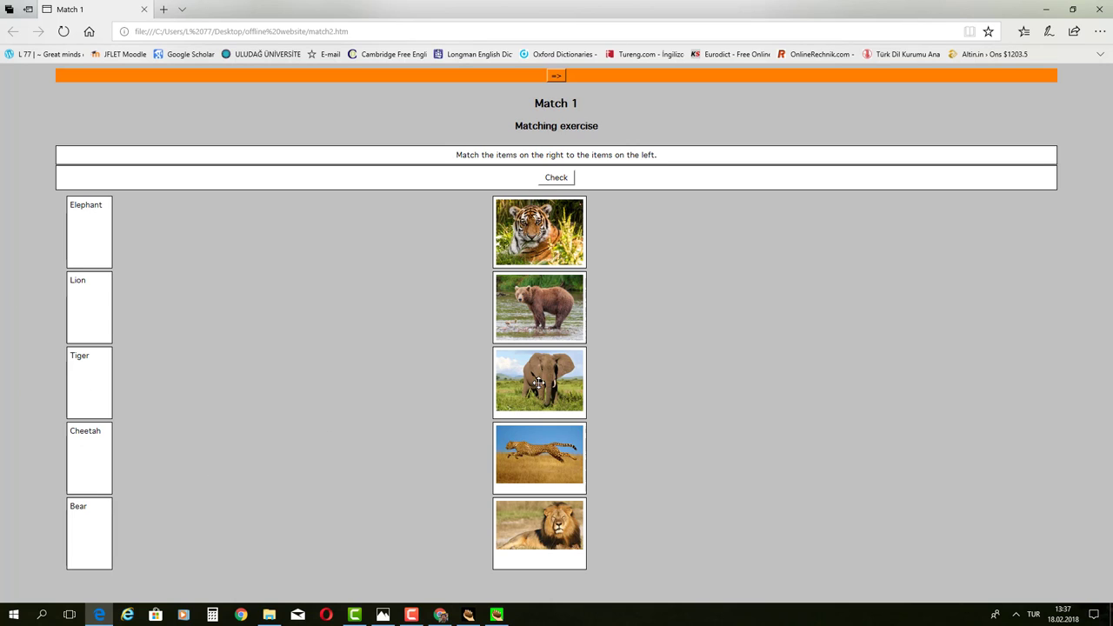
Step: Match the elephant, cheetah, lion, tiger and bear pictures to their names in the exercise
left_click_drag(533, 382, 176, 231)
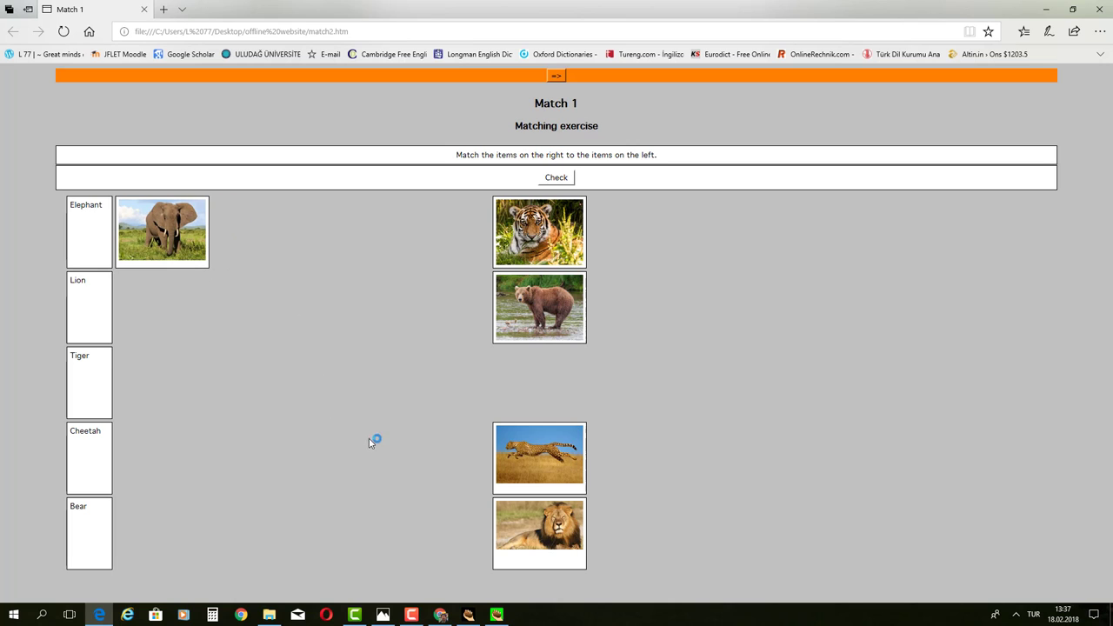
left_click_drag(531, 463, 163, 459)
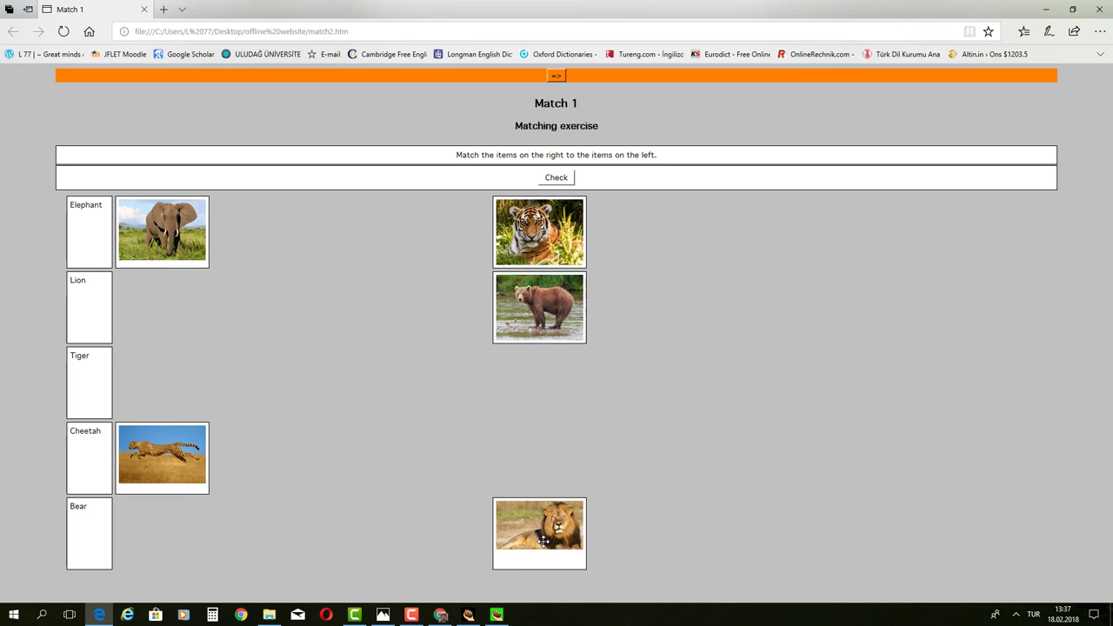
left_click_drag(541, 539, 143, 317)
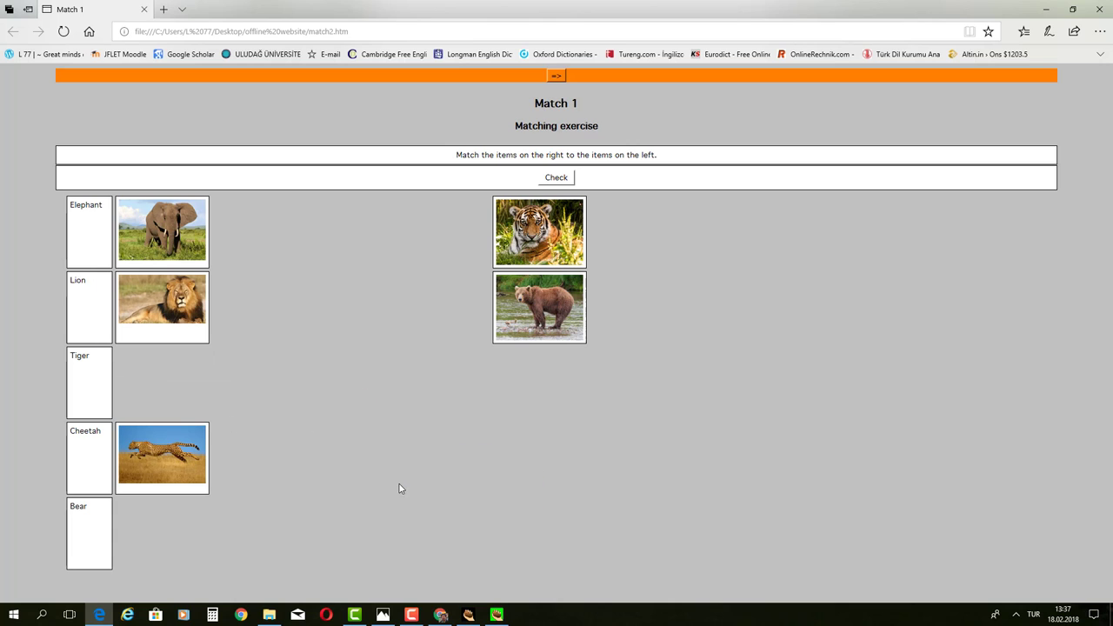
left_click_drag(539, 248, 181, 394)
left_click_drag(541, 246, 155, 393)
left_click_drag(547, 305, 152, 539)
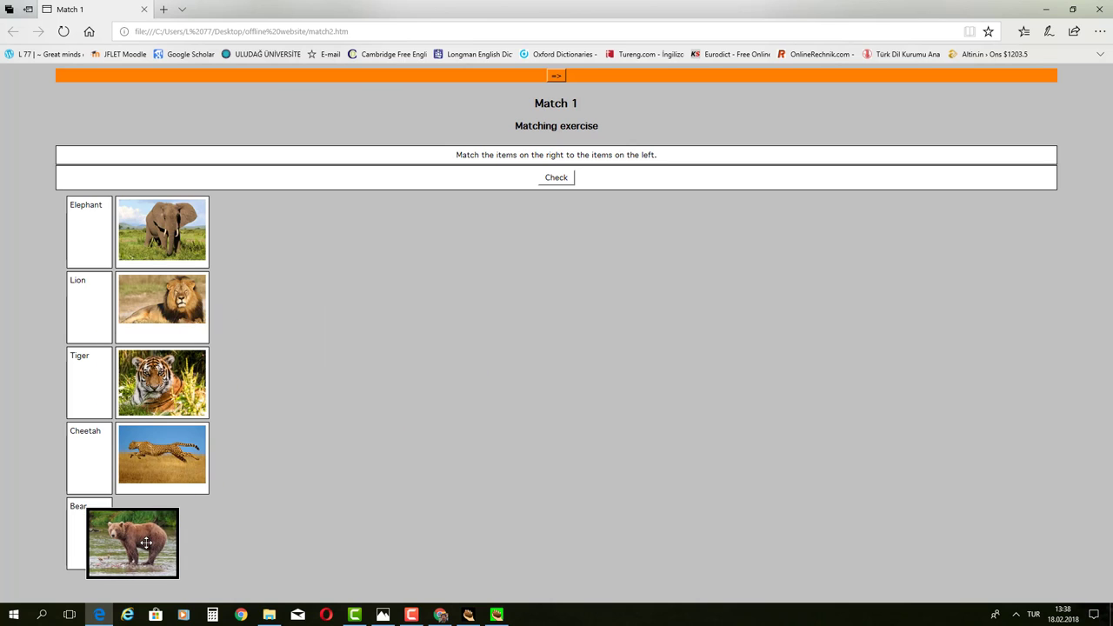
left_click(556, 179)
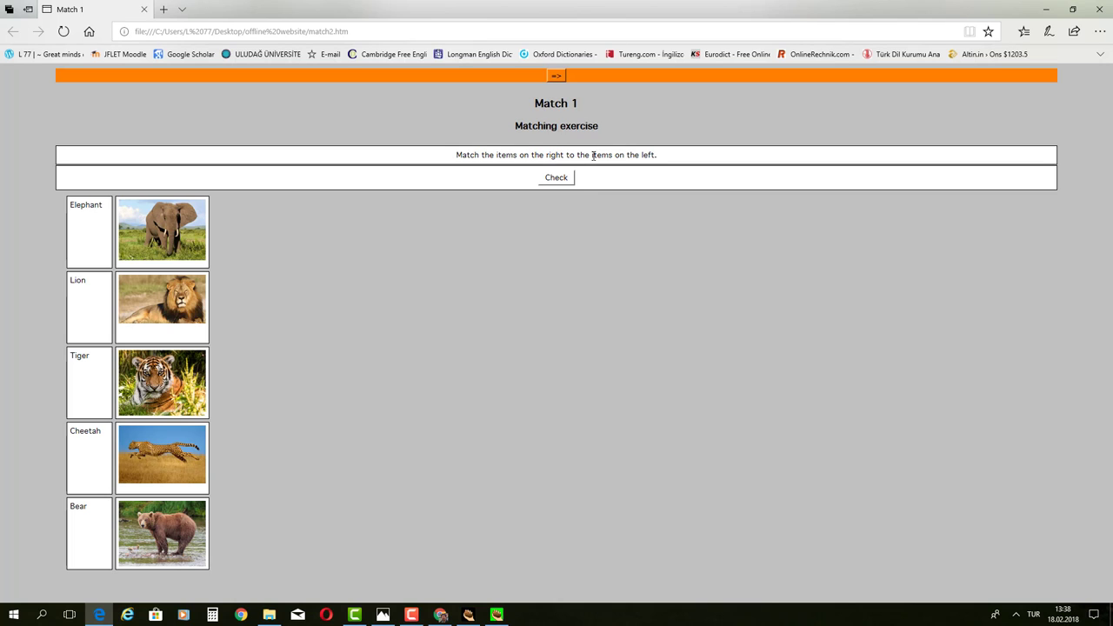
Step: Highlight the exercise's instruction, subtitle and title text, and check the matched answers
left_click_drag(659, 157, 466, 165)
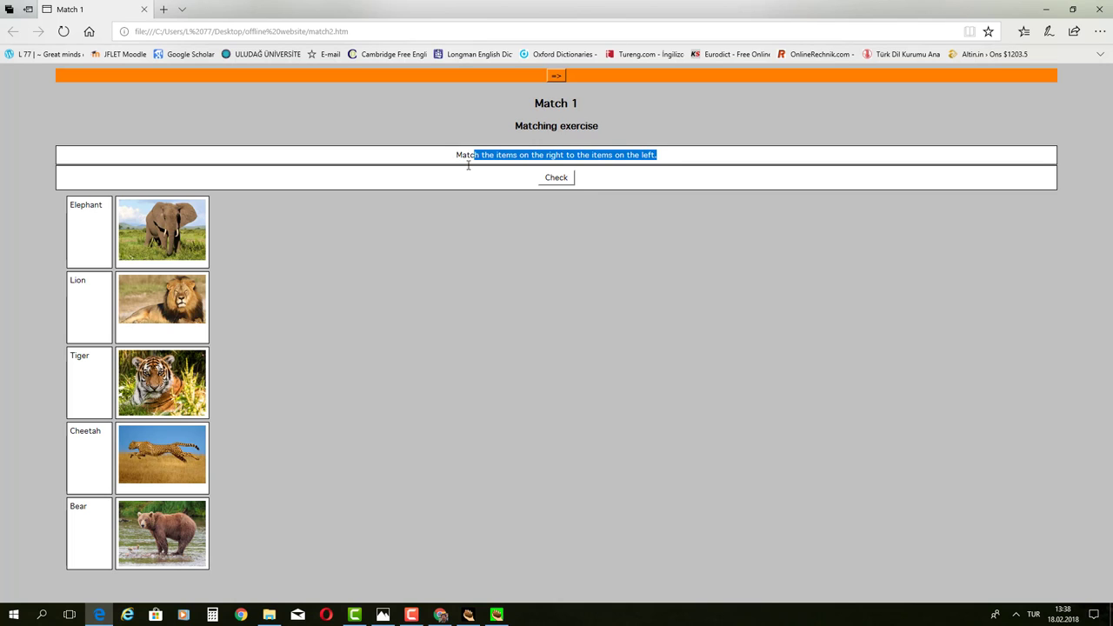
left_click(461, 166)
left_click_drag(504, 133, 626, 127)
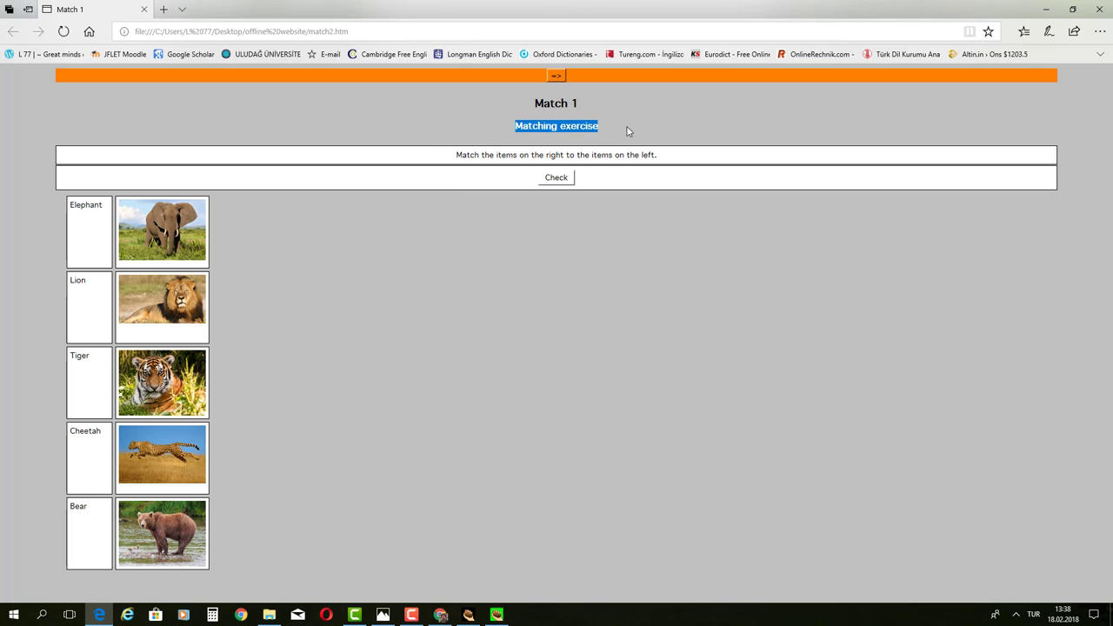
triple_click(589, 106)
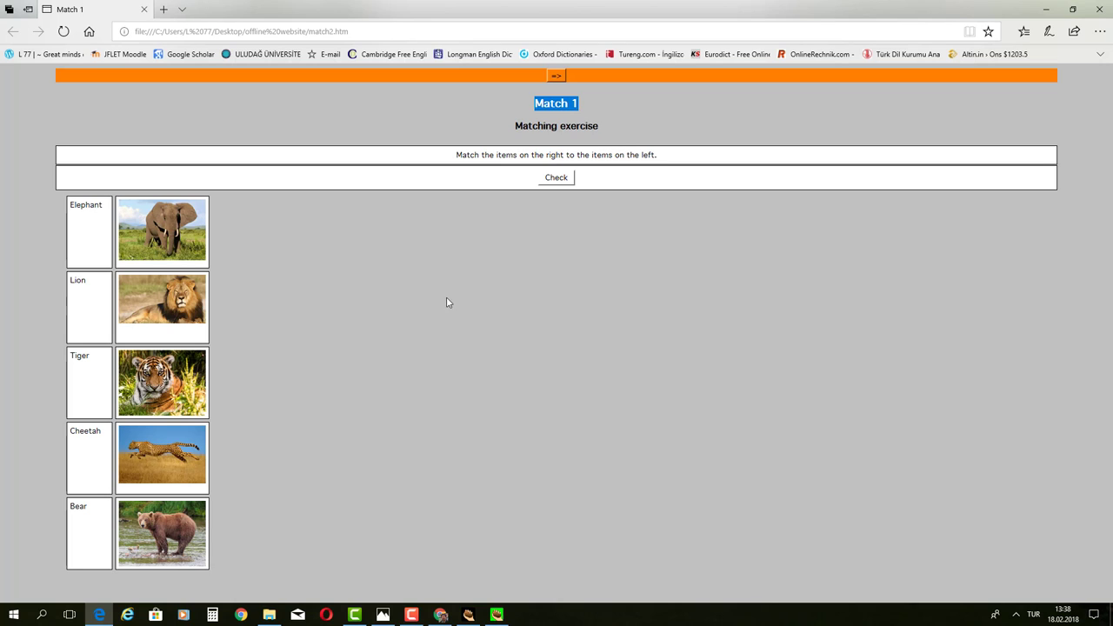
left_click(542, 183)
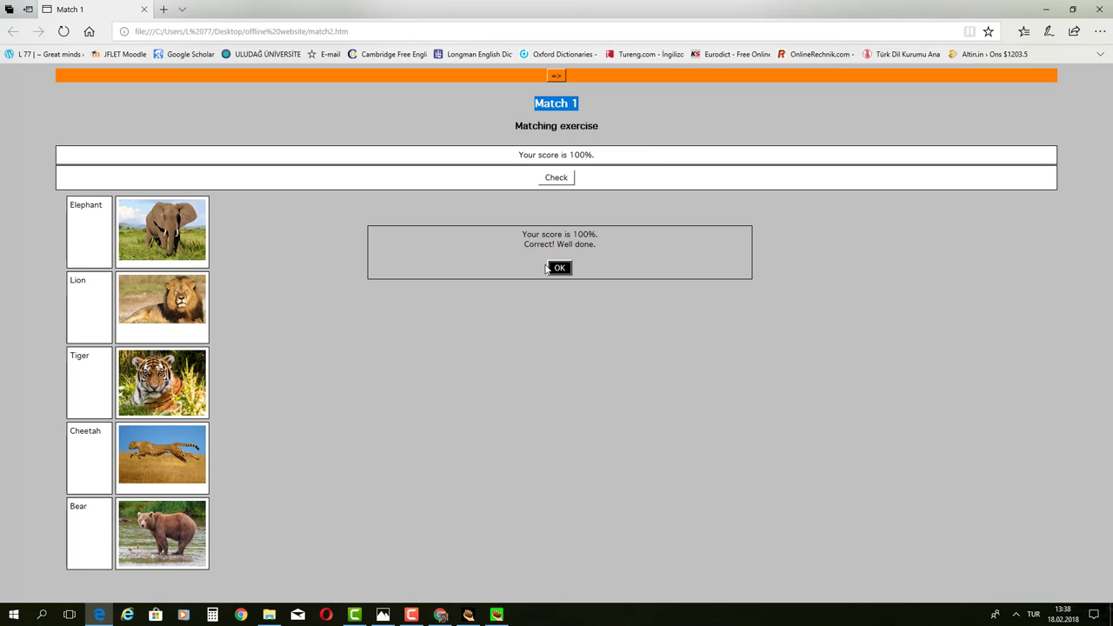
left_click(558, 268)
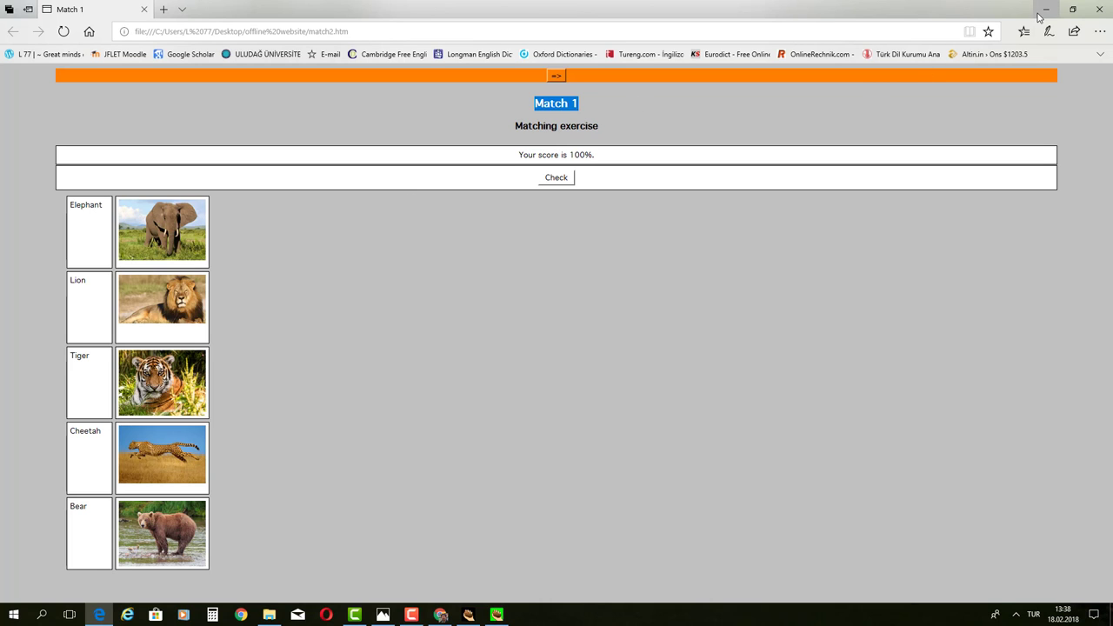
Step: Close the match2 page and the JMatch editor, and move the Hot Potatoes launcher clear of the folder window
left_click(1100, 9)
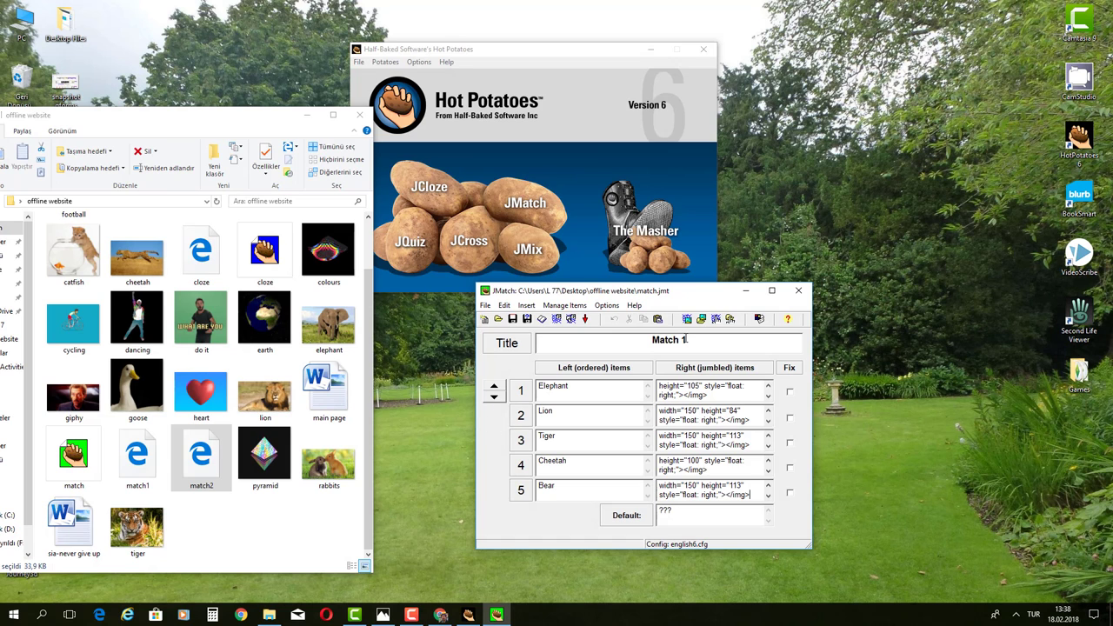
left_click(804, 293)
left_click_drag(578, 52, 728, 32)
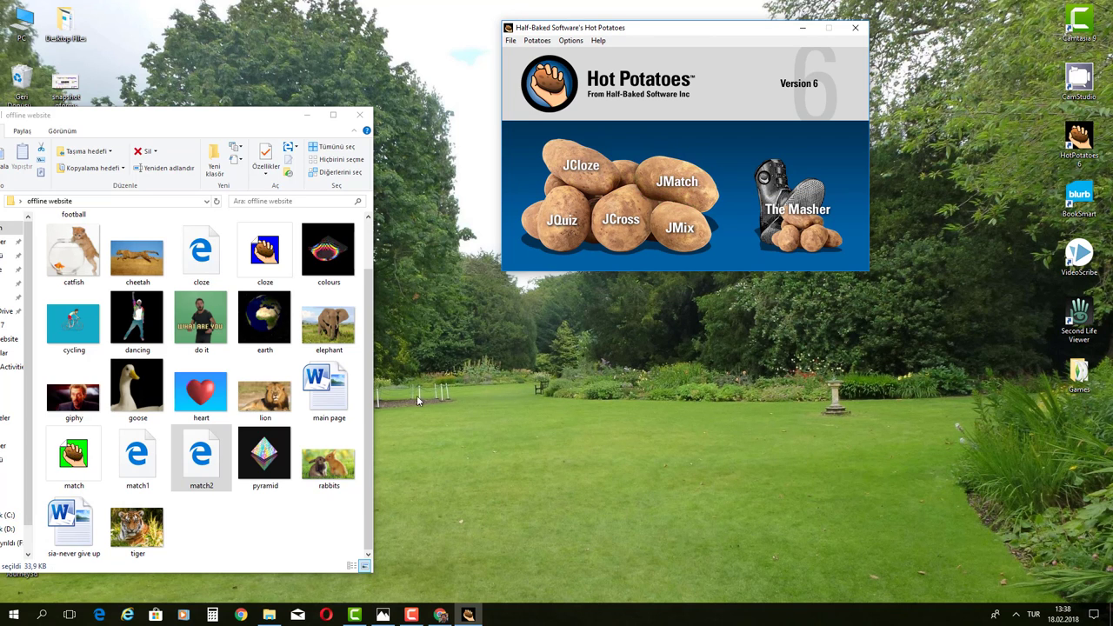
Step: Point out the two cloze files and the match, match1 and match2 files in the offline website folder, and minimise the folder
left_click(371, 405)
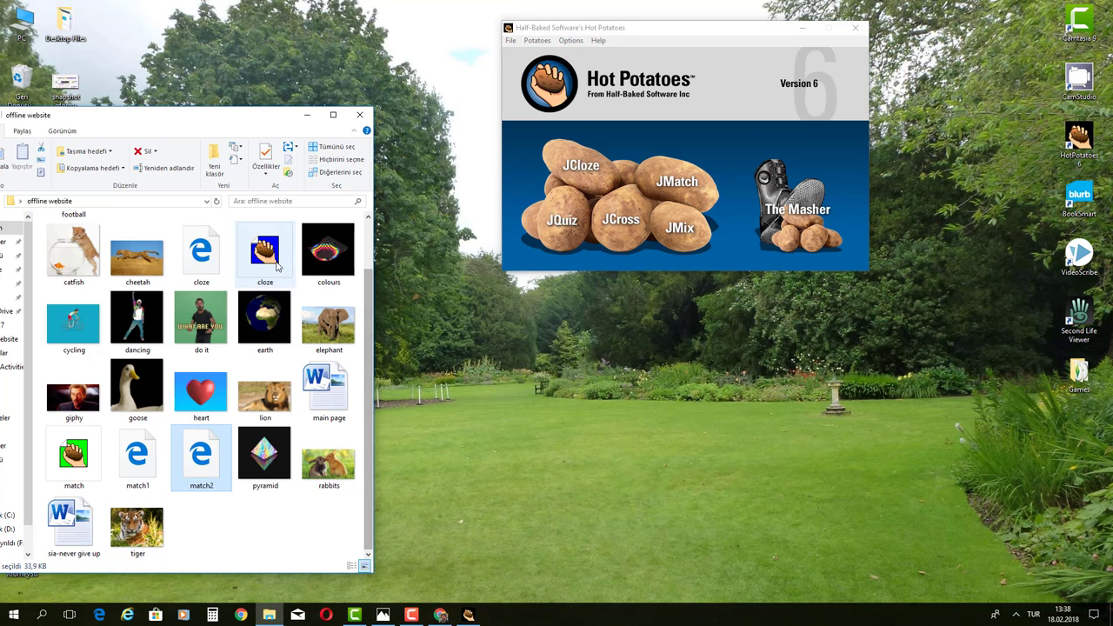
left_click(272, 265)
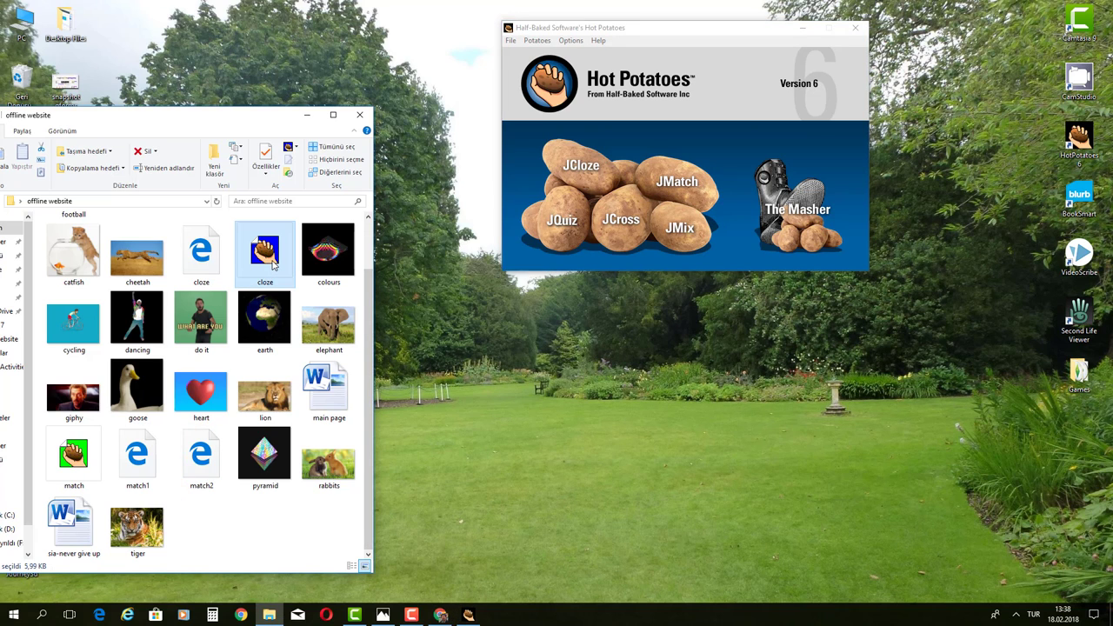
left_click(201, 247, "ctrl")
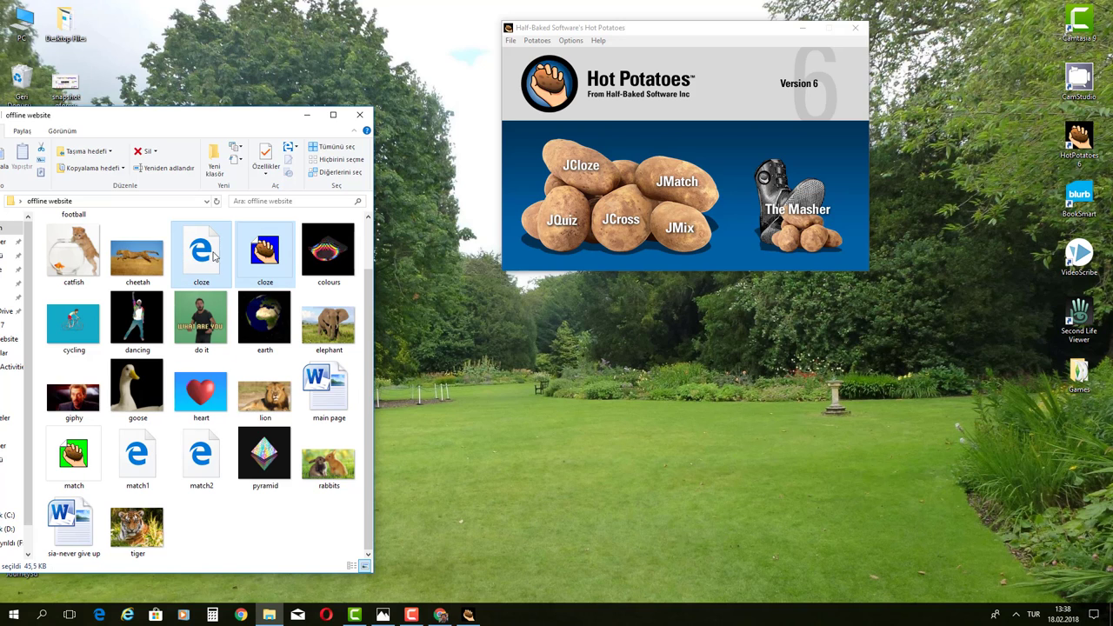
left_click(75, 465)
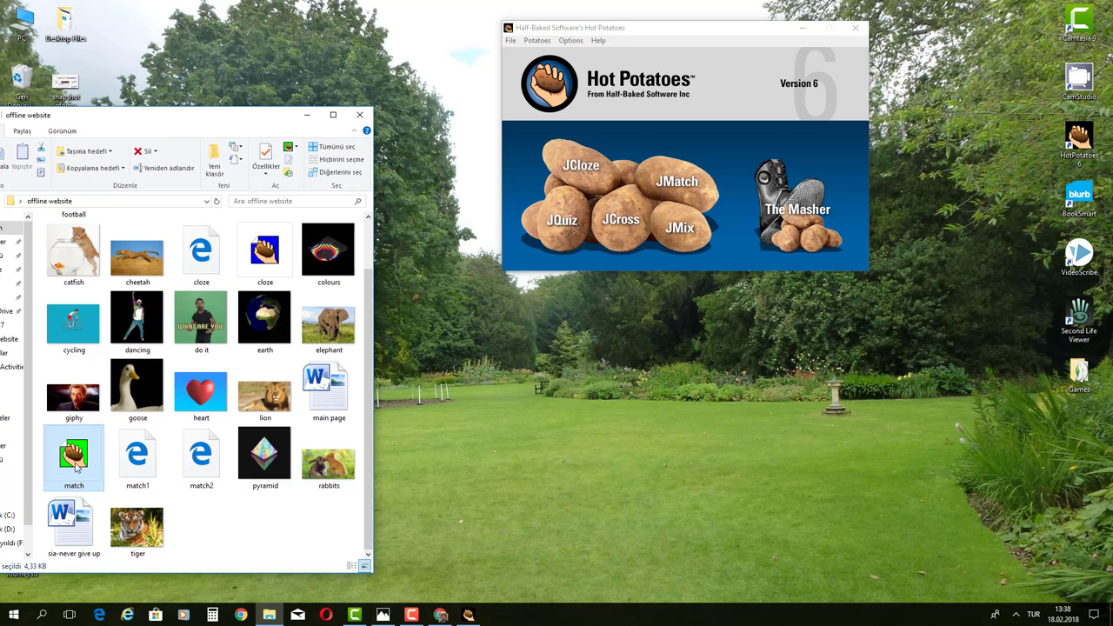
left_click(132, 475, "ctrl")
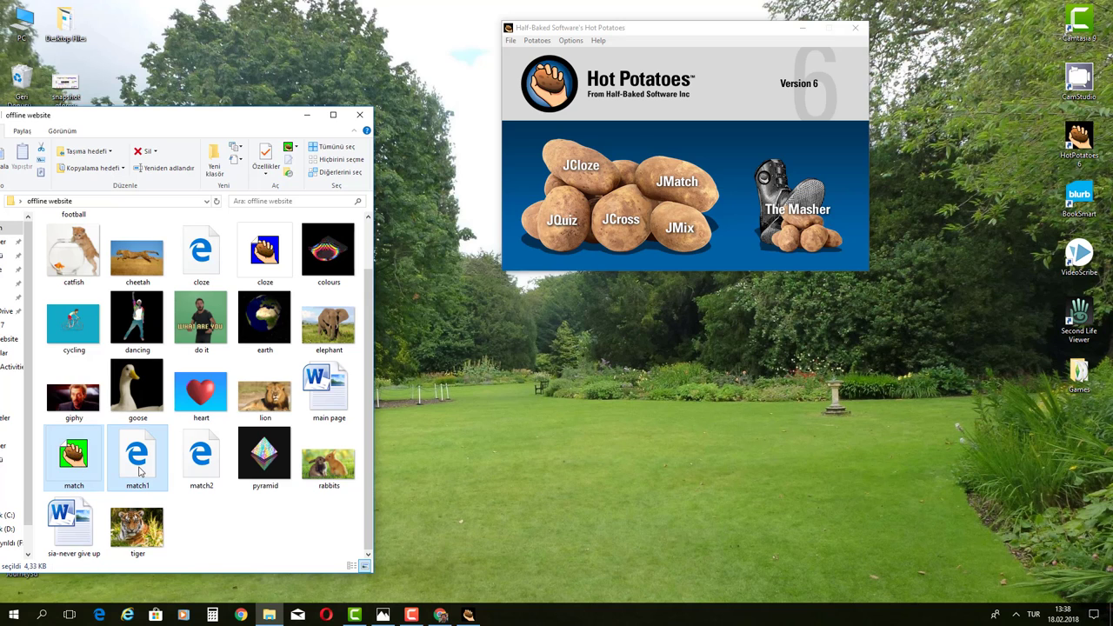
left_click(195, 472, "ctrl")
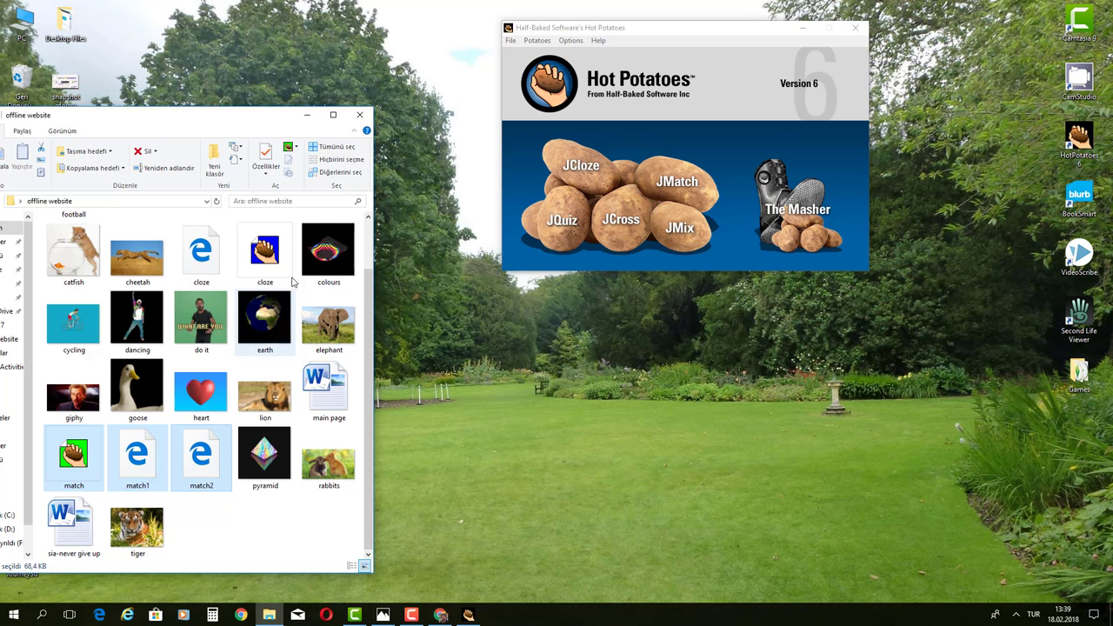
left_click(309, 116)
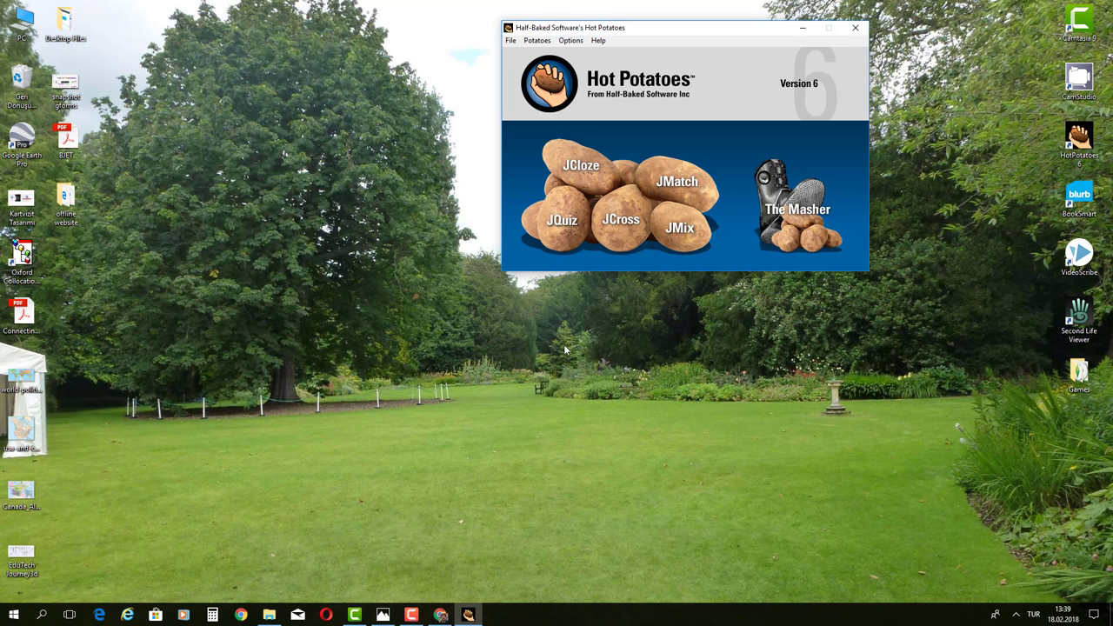
Step: Start a JCross crossword titled "Crossword Puzzle (Animals)" and save it as cross in the offline website folder
left_click(622, 222)
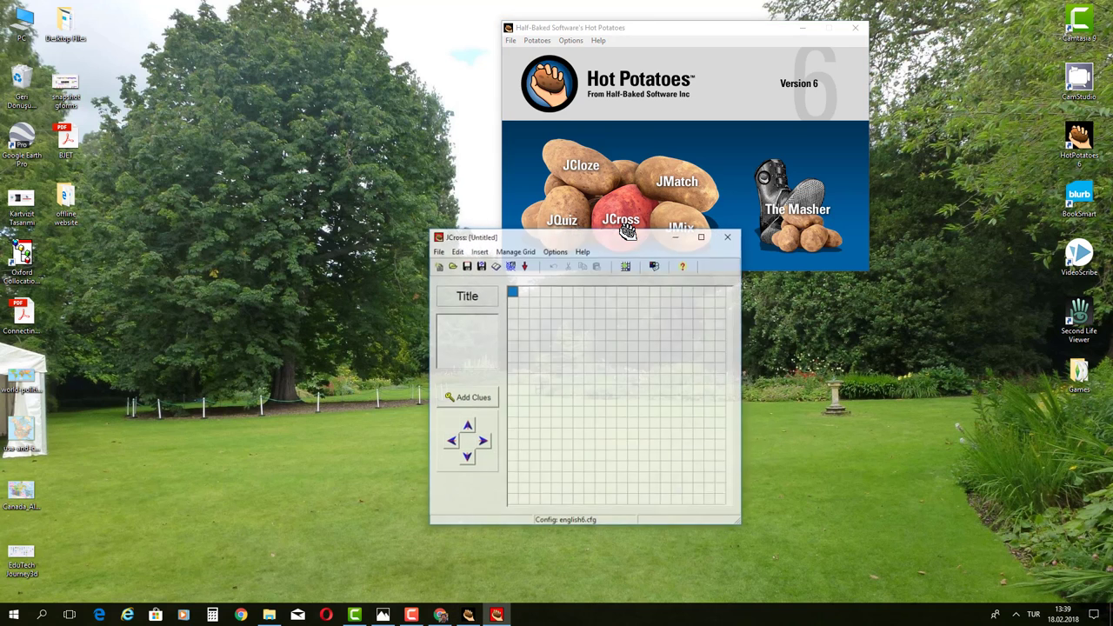
left_click_drag(574, 242, 537, 230)
left_click(437, 308)
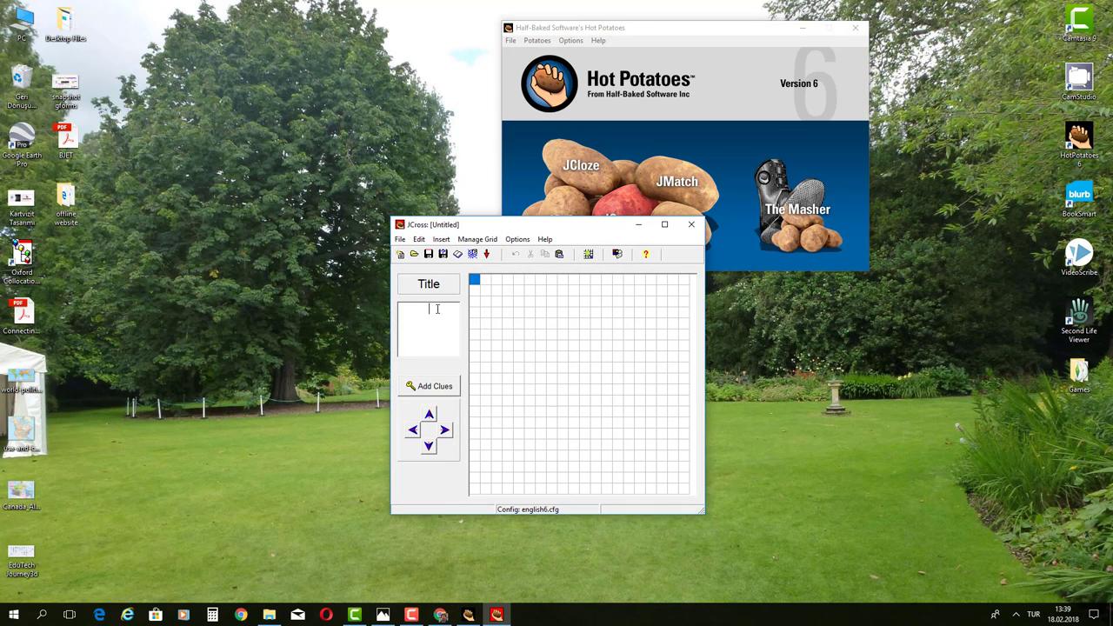
type("Crossword Puzzle (Anigmals")
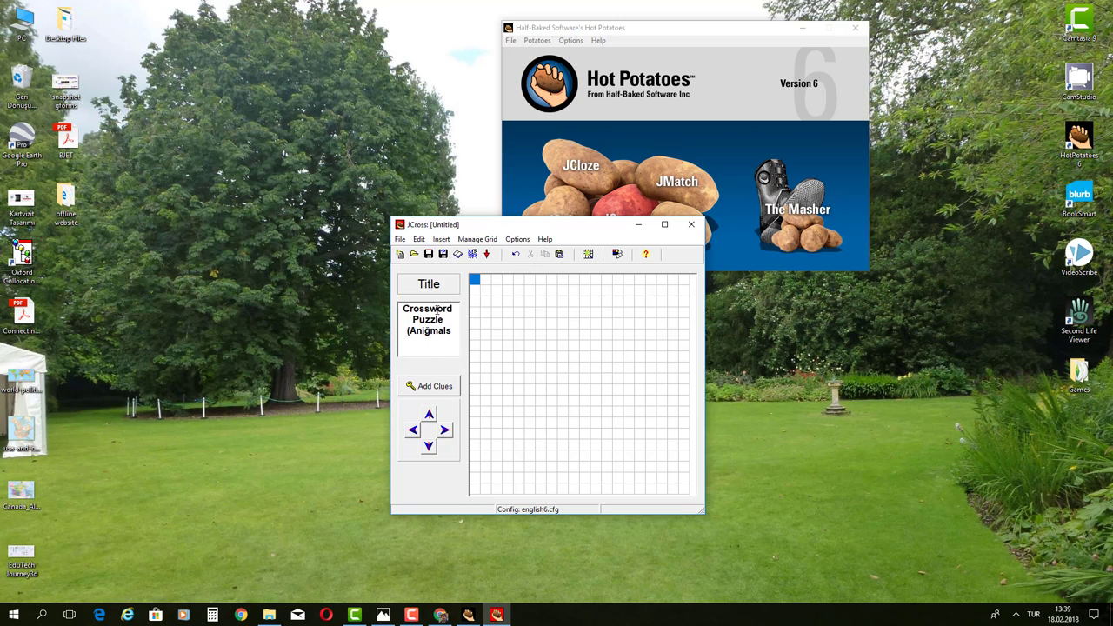
key("BackSpace")
key("BackSpace")
key("BackSpace")
key("BackSpace")
key("BackSpace")
type("mals)=")
key("BackSpace")
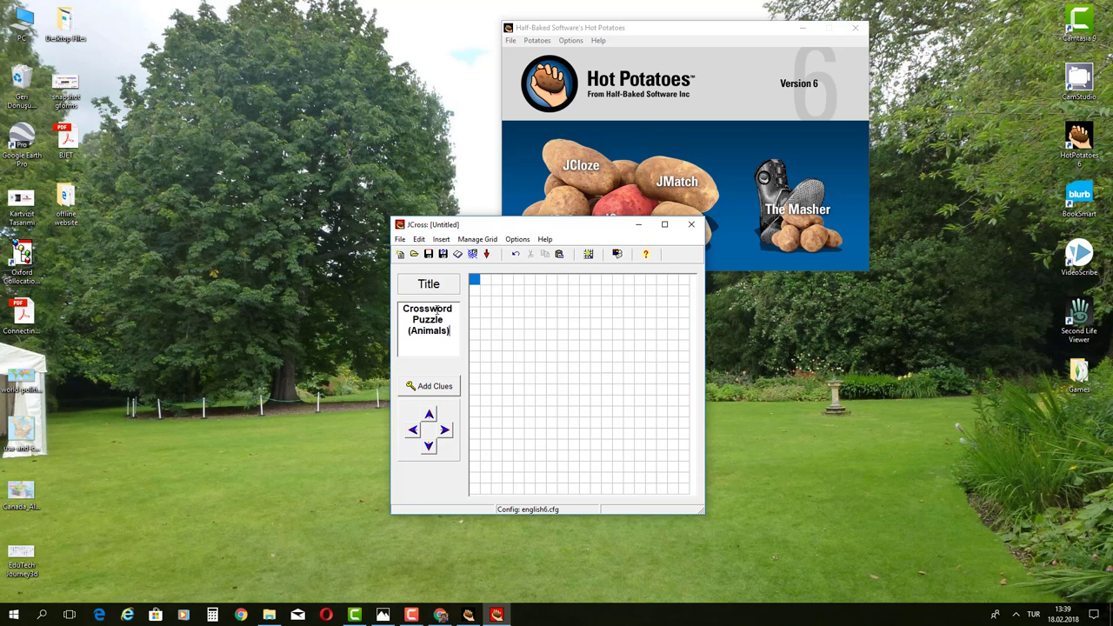
left_click(428, 254)
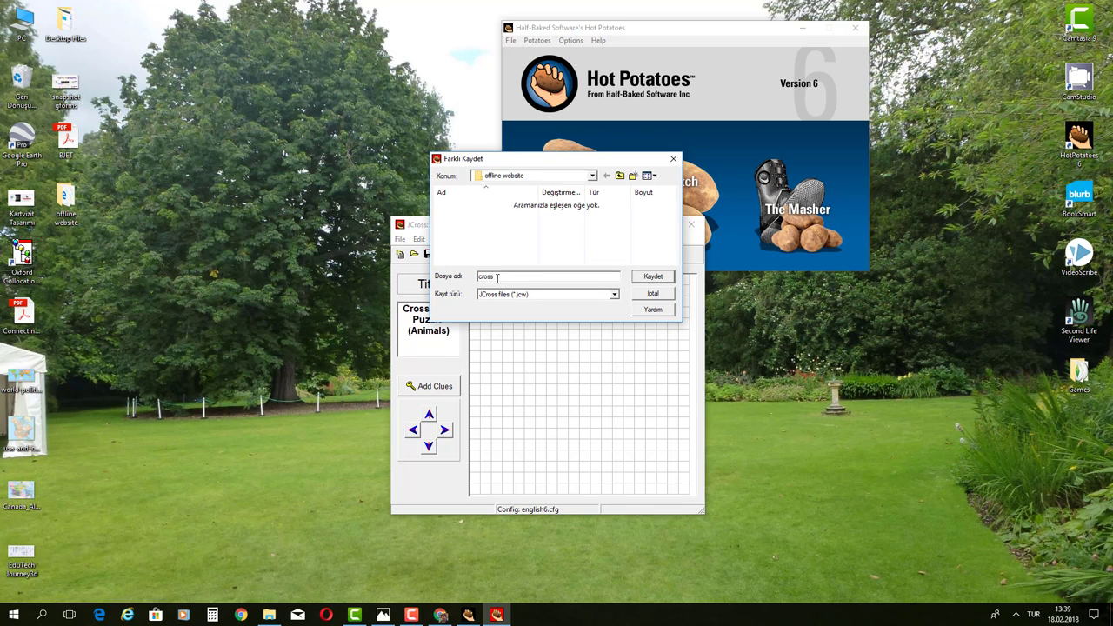
left_click(652, 277)
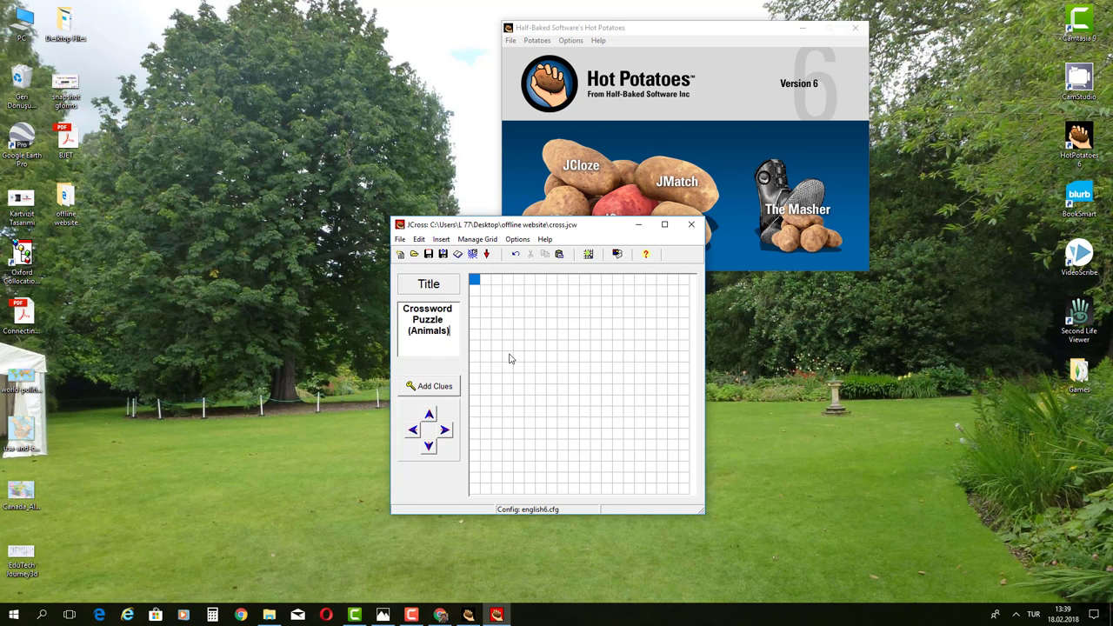
Step: Open the automatic crossword grid creator
left_click(589, 254)
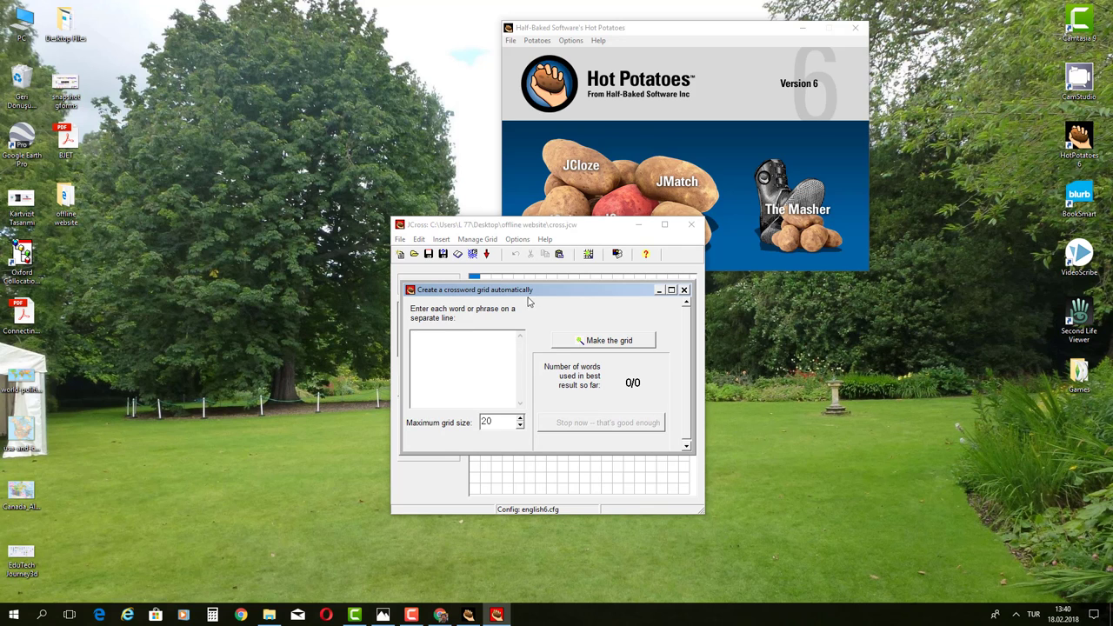
Step: Enter bear, lion, elephant, tiger and rabbit on separate lines of the automatic grid maker's word list
left_click_drag(579, 291, 723, 295)
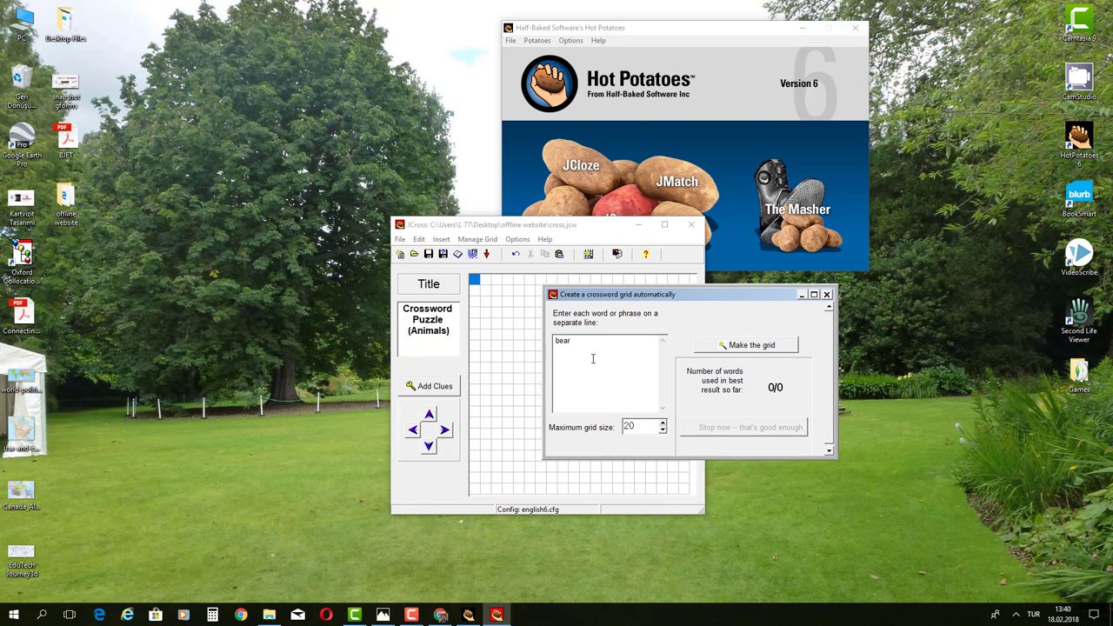
type("on ")
type("elephan")
type("t tiger")
type(" rabb")
Step: Check the offline website folder for more animals, then add cat and dog to the word list
left_click(272, 615)
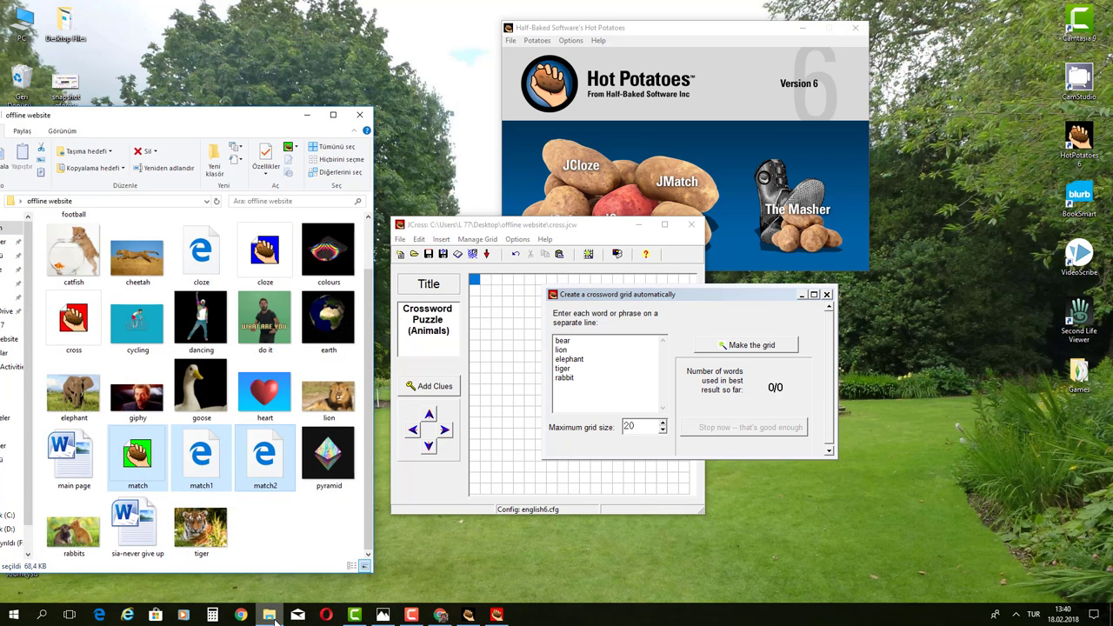
left_click(272, 616)
key("Return")
type("ca")
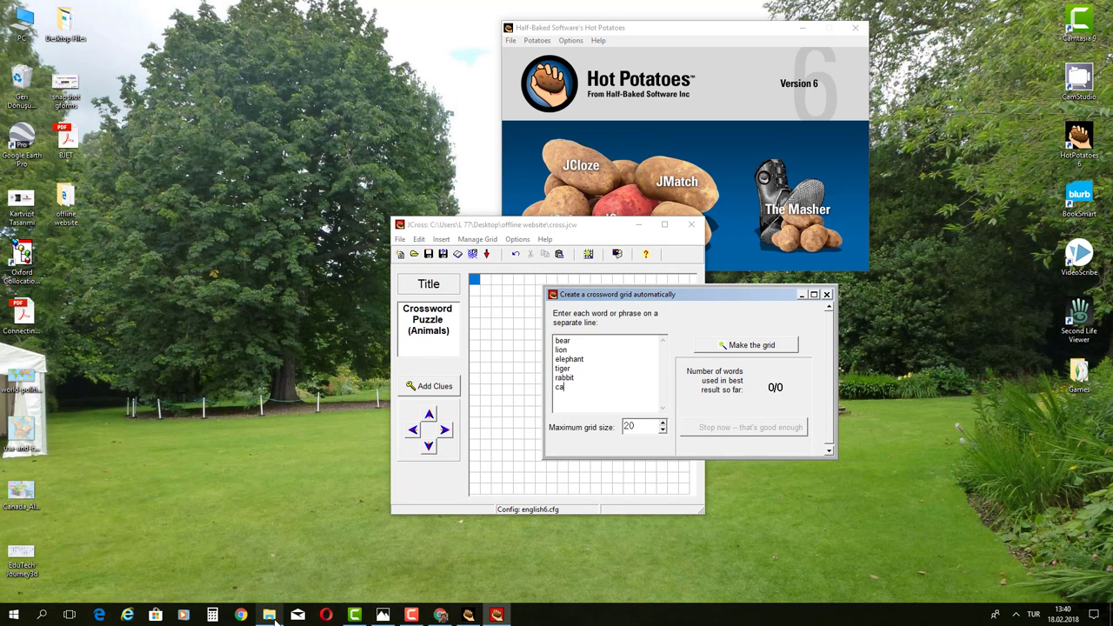
type("t")
key("Return")
type("dog")
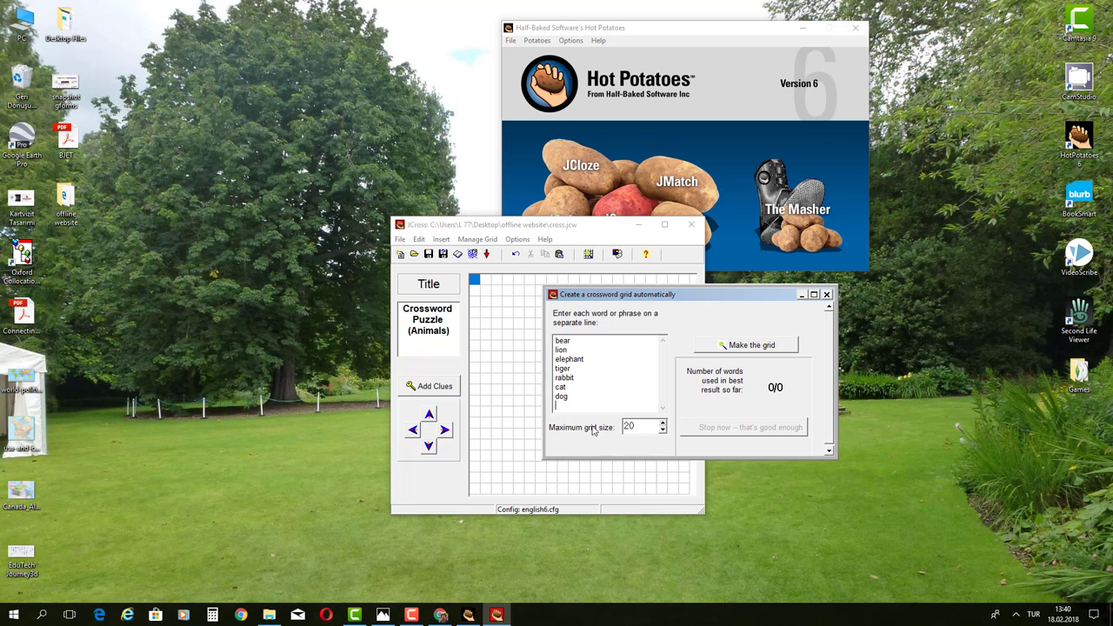
left_click(663, 424)
left_click(662, 424)
left_click(663, 423)
left_click(662, 430)
left_click(662, 431)
left_click(663, 430)
Step: Add eagle as the last word in the list and generate the crossword grid
left_click(569, 396)
key("Return")
type("eagle")
left_click(754, 346)
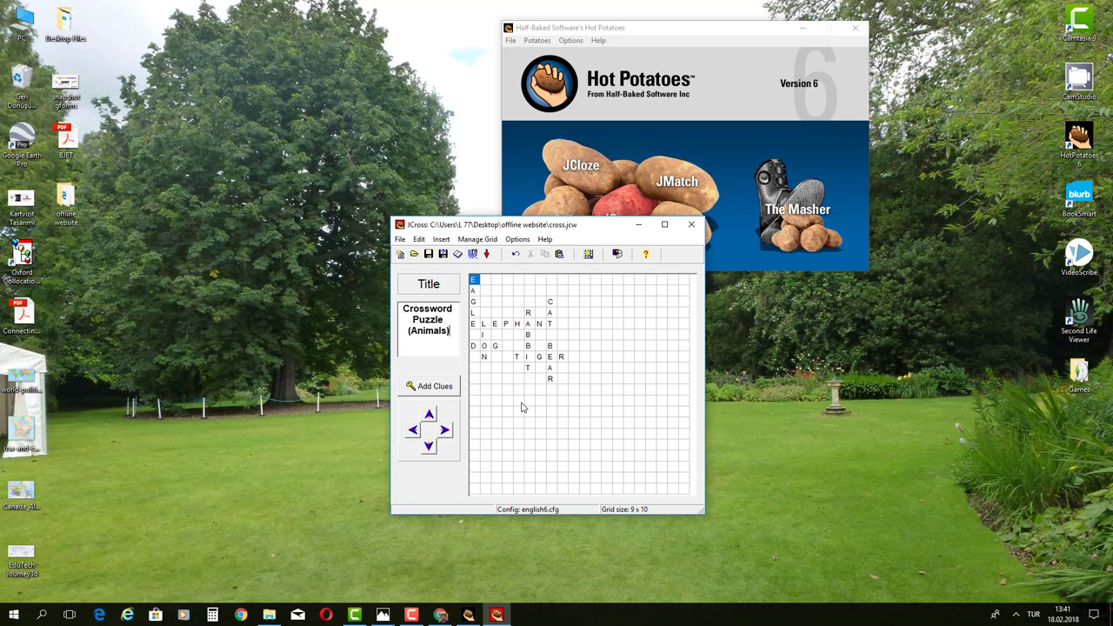
Step: Add the clue "the heaviest animal that lives on earth" to the across word ELEPHANT
left_click(439, 389)
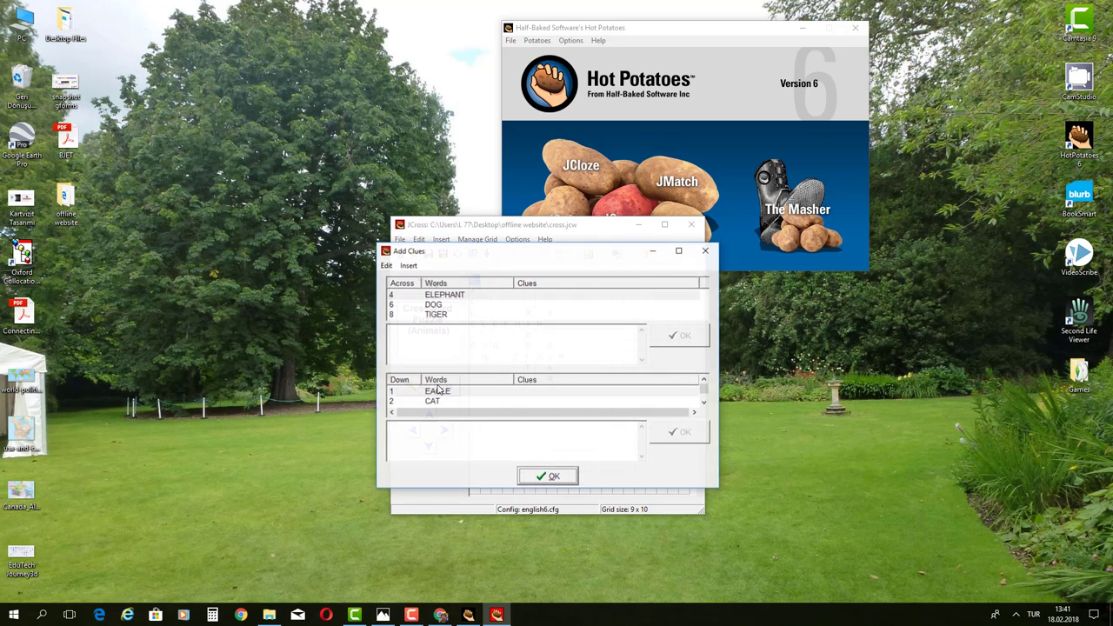
left_click(459, 299)
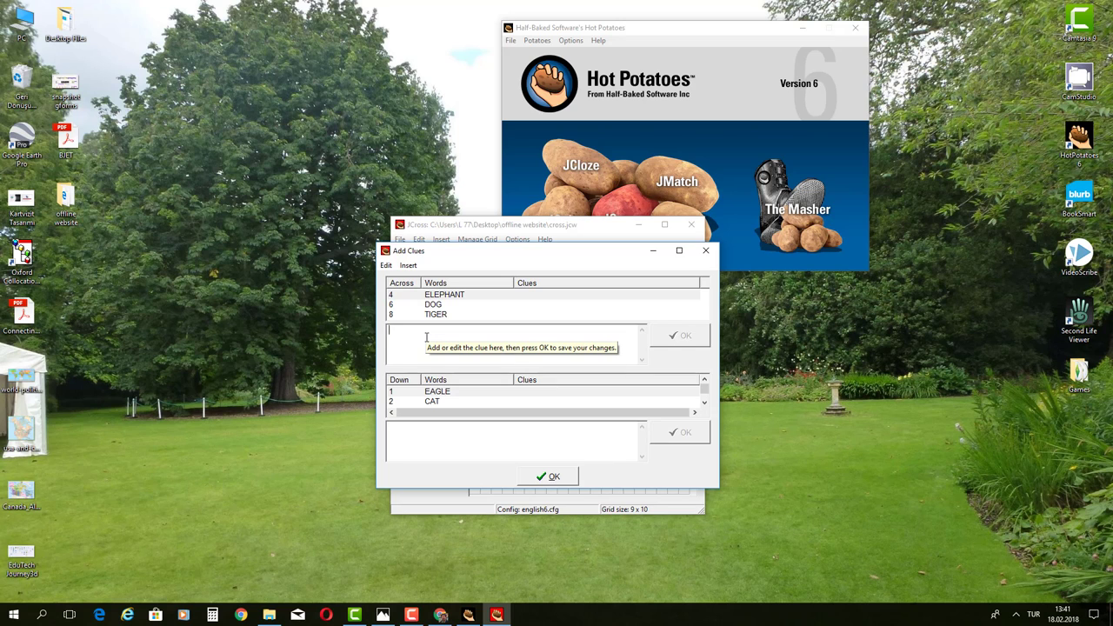
type("the")
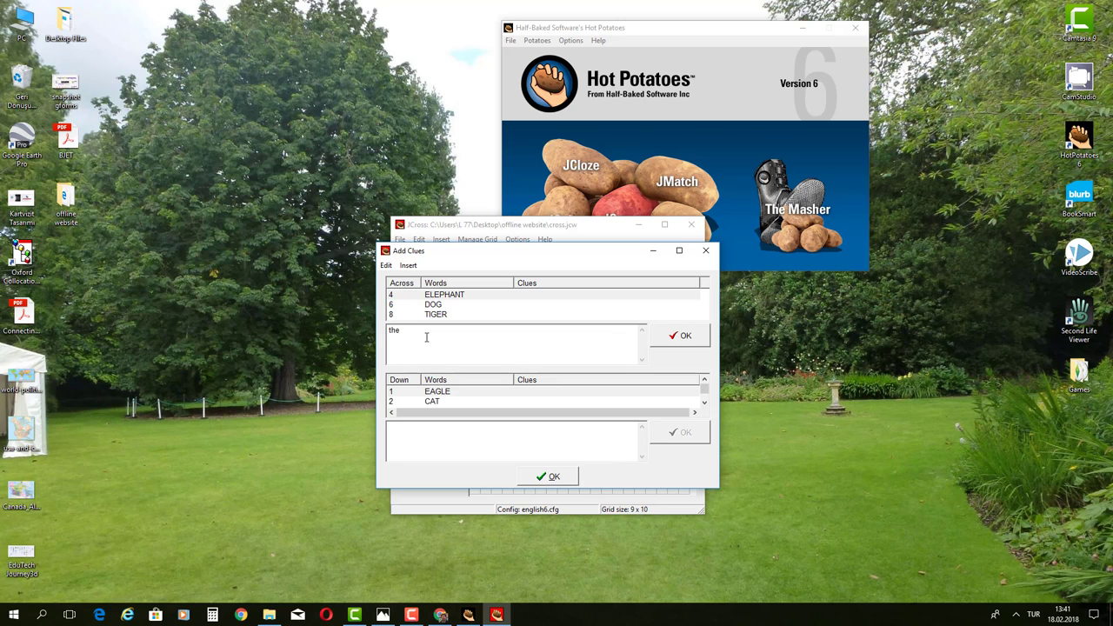
type(" heaviest animal that lives on earth")
left_click(677, 335)
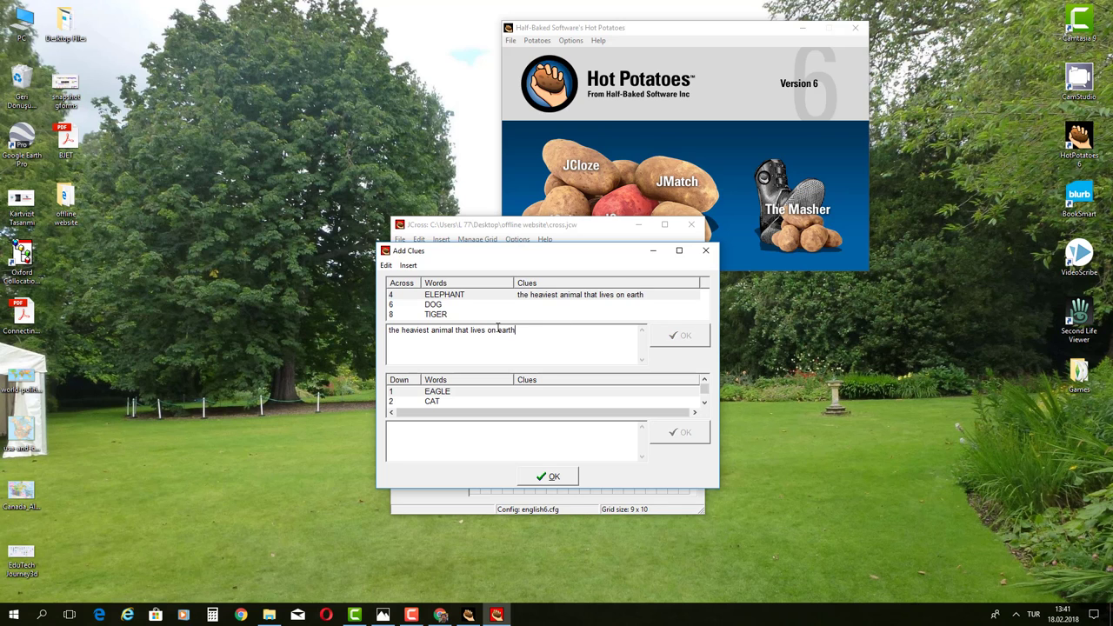
Step: Add the clue "köpek" to the across word DOG and "kaplan" to TIGER
left_click(436, 305)
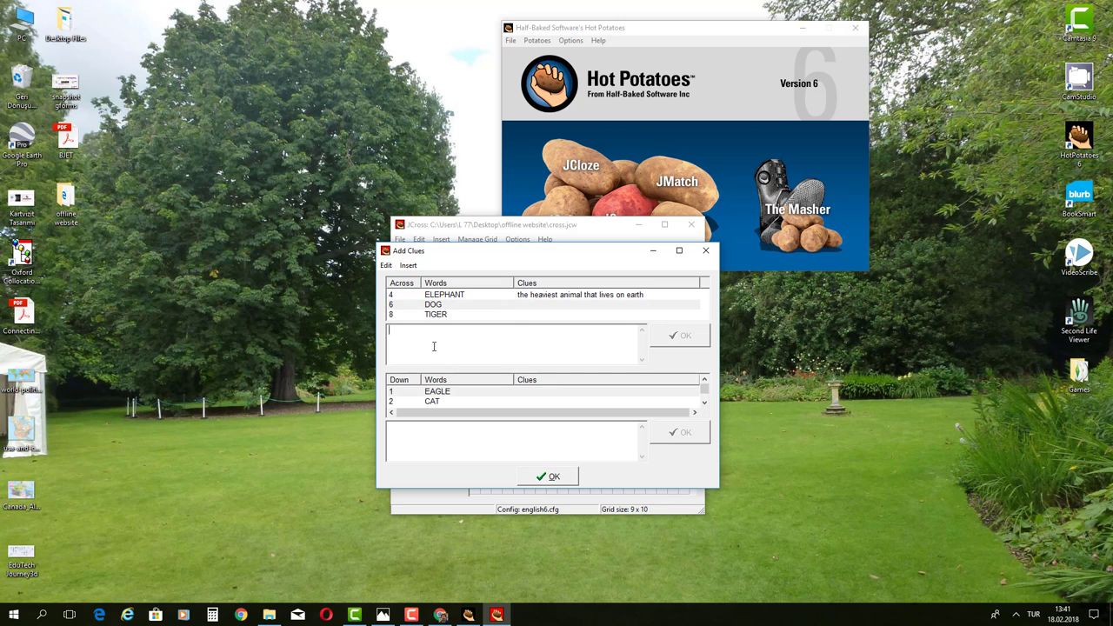
left_click(430, 338)
type("köpek")
left_click(677, 338)
left_click(441, 315)
left_click(447, 354)
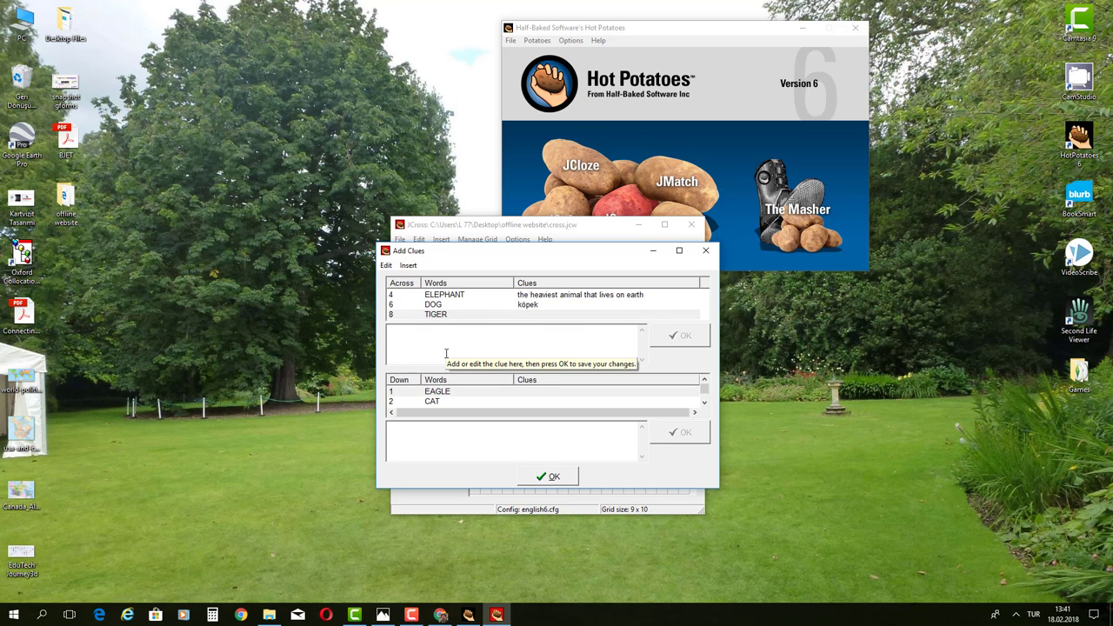
type("kaplan")
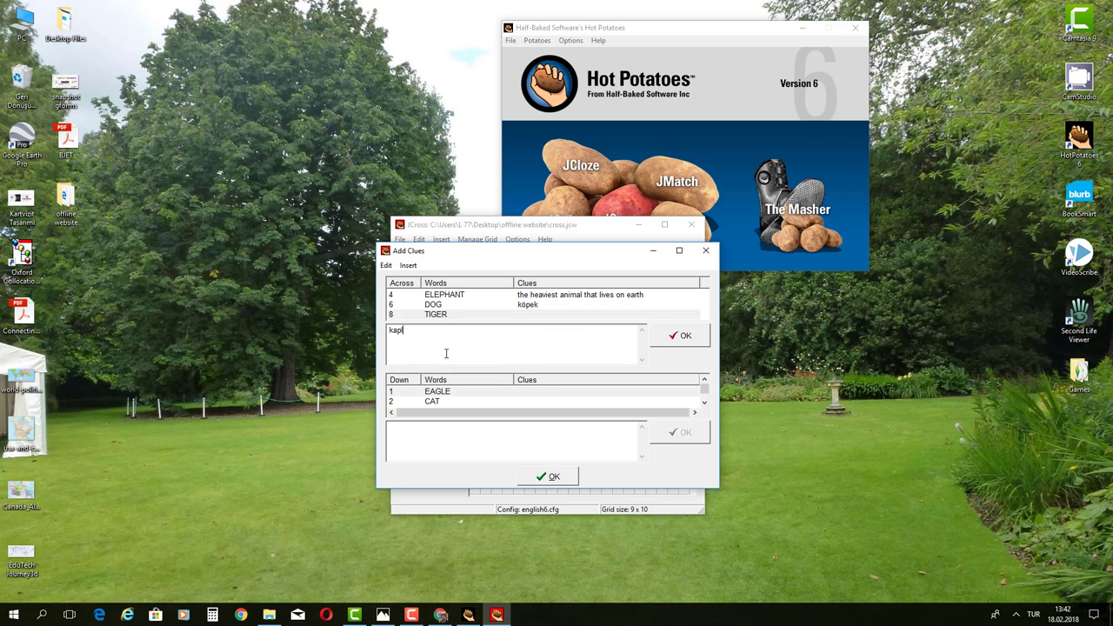
left_click(681, 339)
Step: Add the clue "kartal" to the down word EAGLE and "kedi" to CAT
left_click(438, 393)
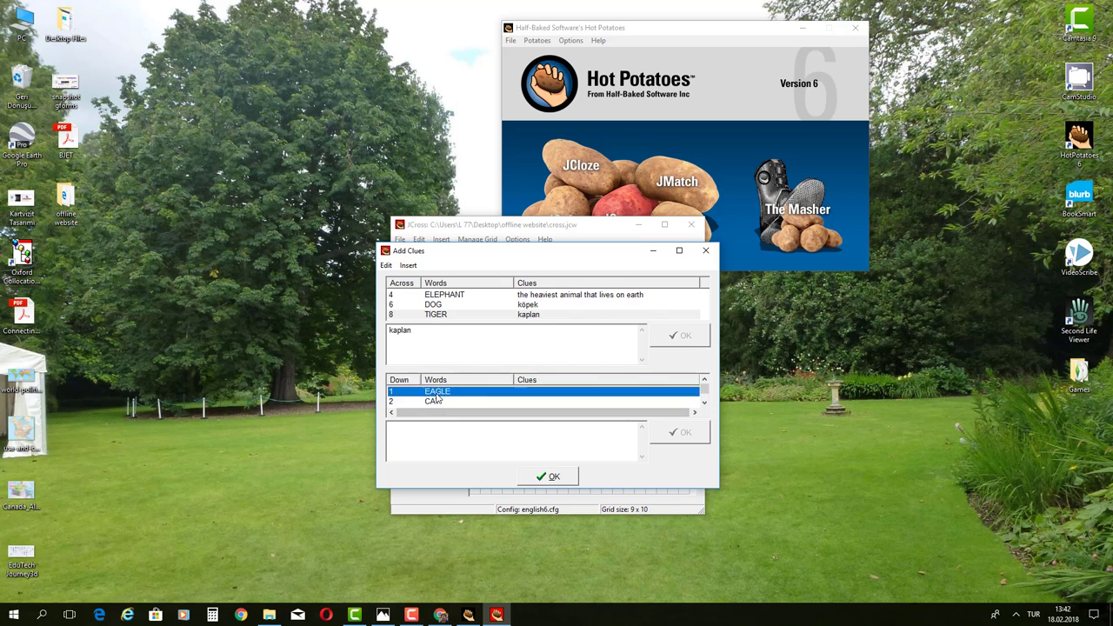
left_click(439, 433)
type("kartal")
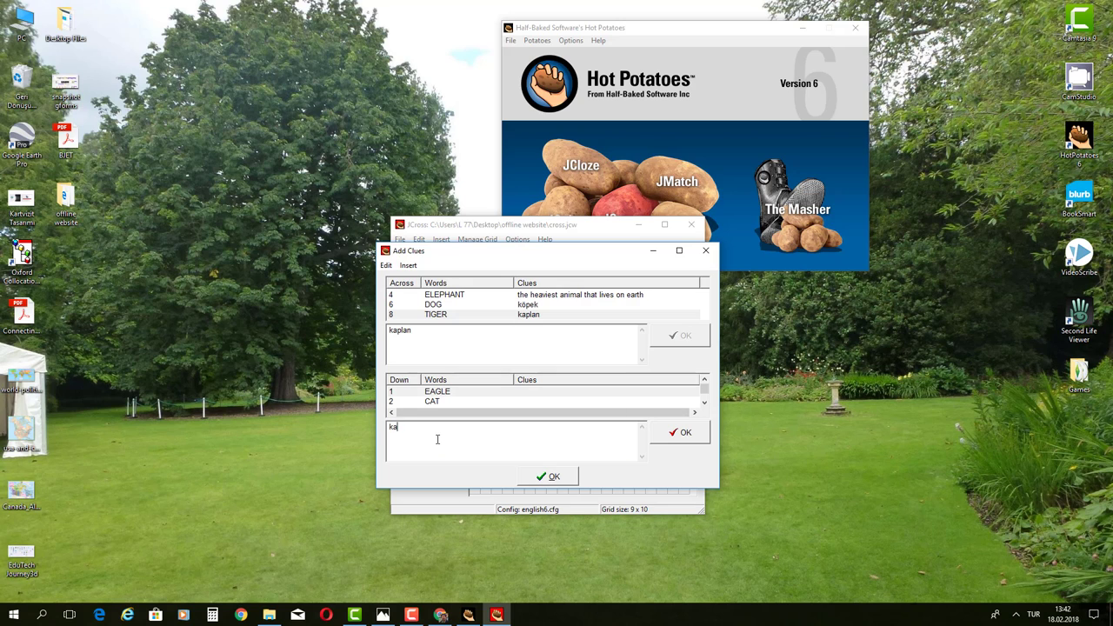
left_click(680, 432)
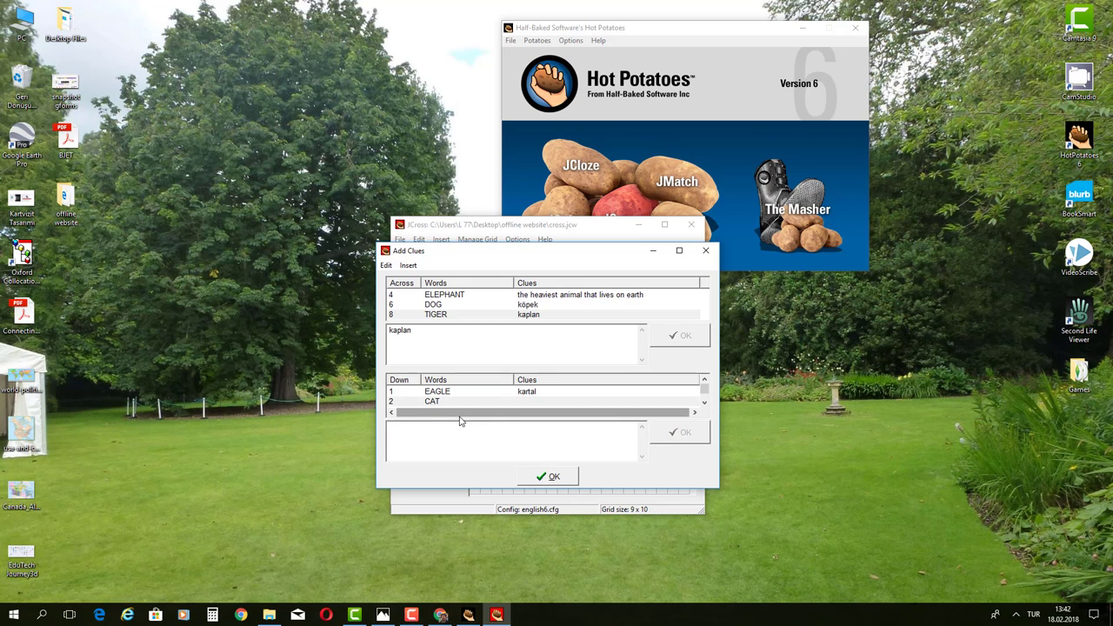
type("kedi")
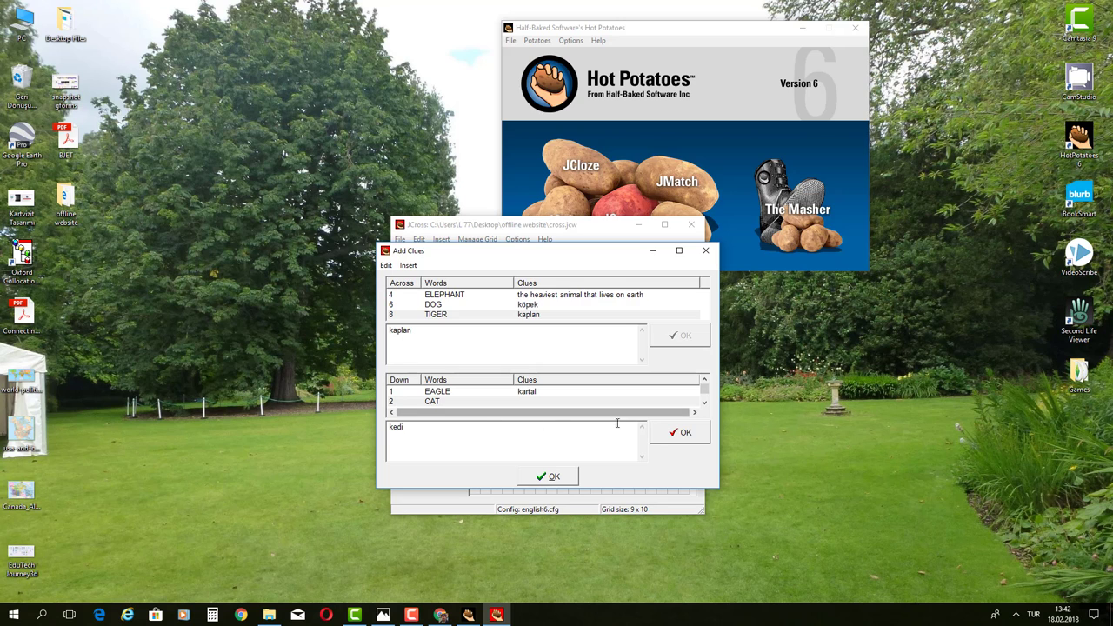
left_click(679, 433)
Step: Add the clue "tavşan" to the down word RABBIT
left_click(704, 404)
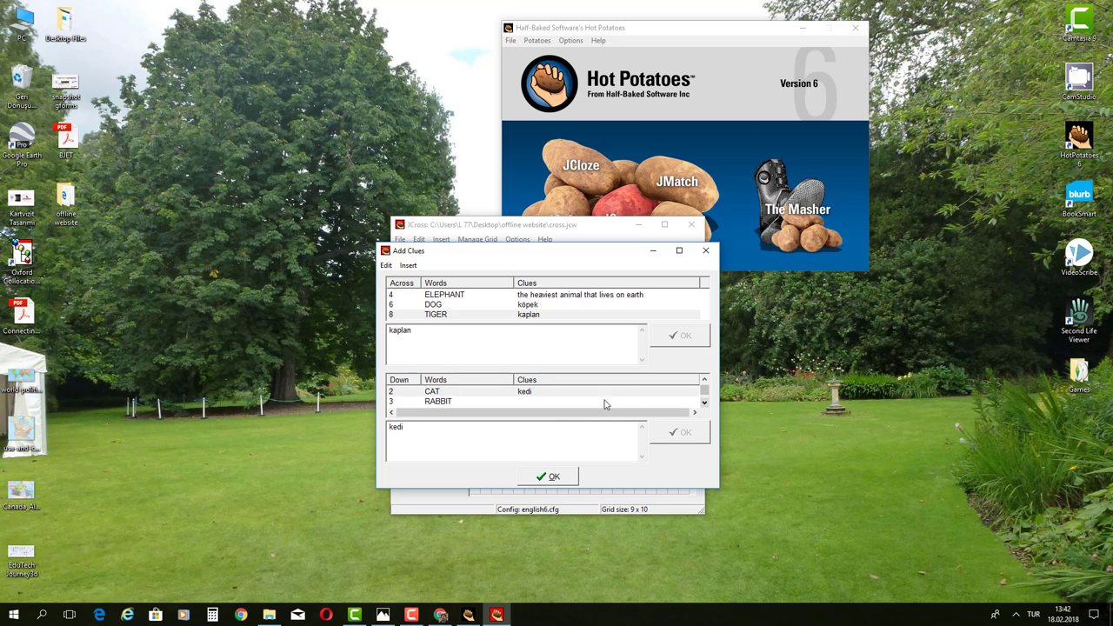
left_click(437, 401)
type("avşan")
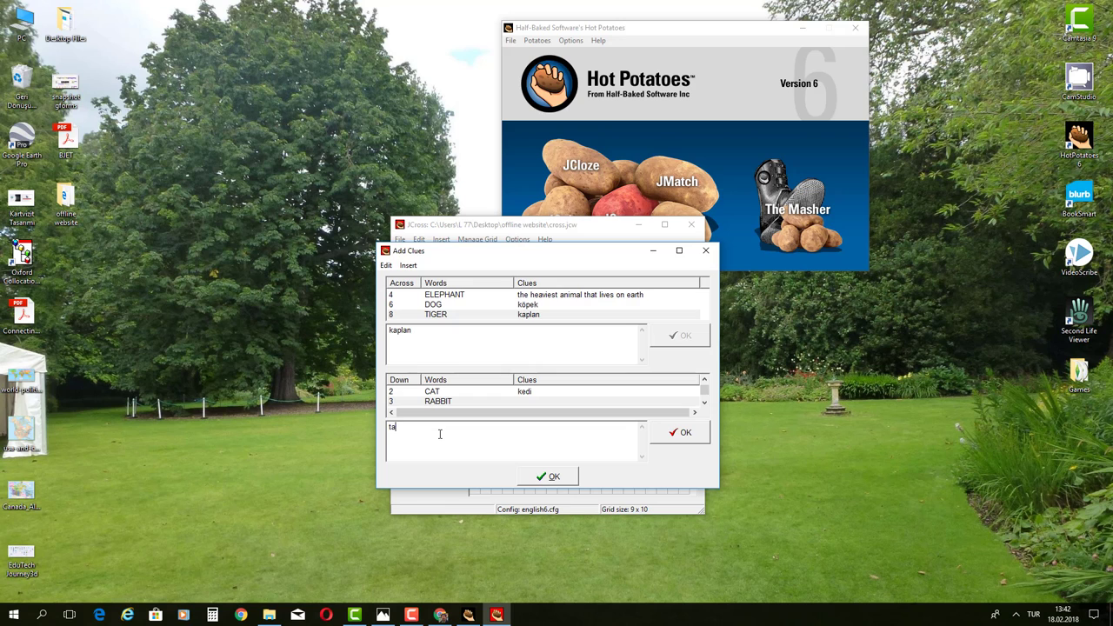
left_click(682, 432)
Step: Add the clue "the king of the forest" to the down word LION
left_click(704, 401)
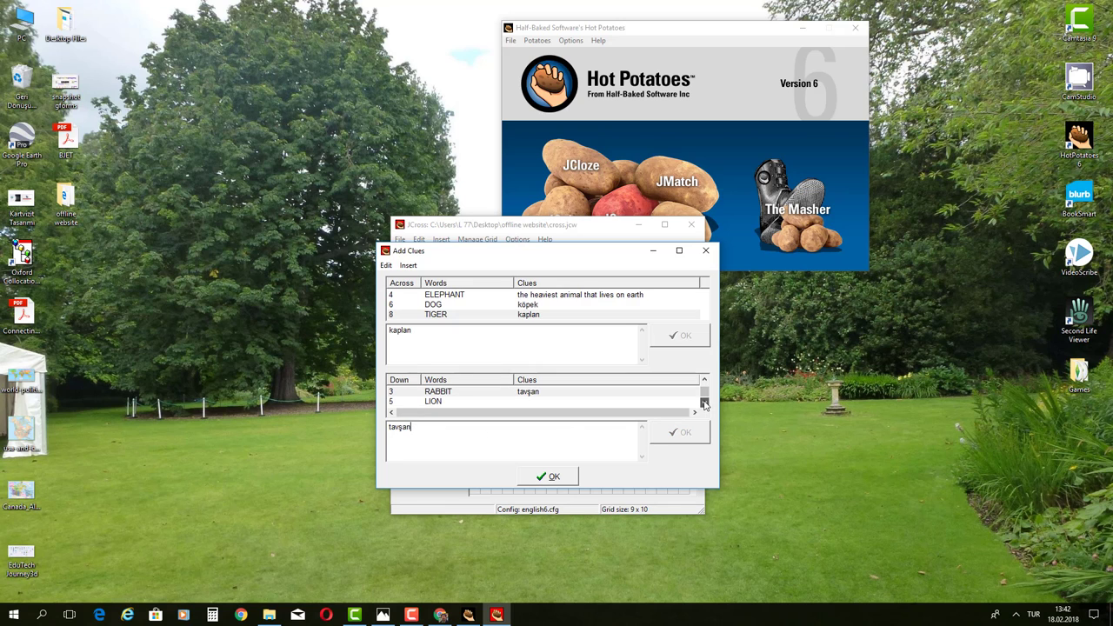
left_click(433, 402)
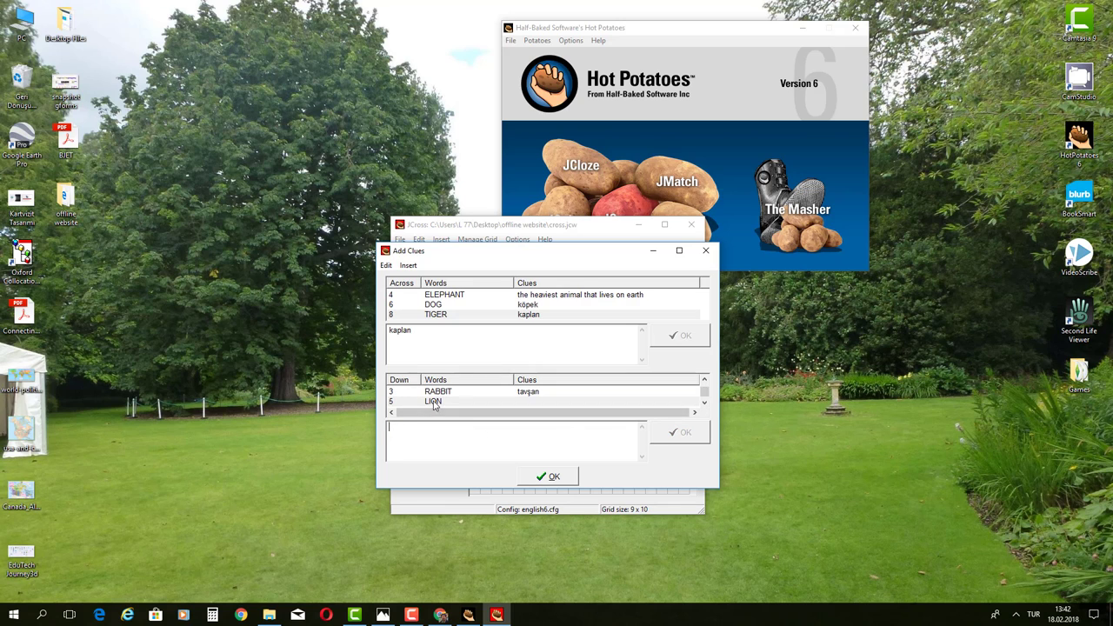
left_click(430, 453)
type("the king of the forest")
left_click(683, 432)
Step: Add the clue "ayı" to the down word BEAR and finish adding clues
left_click(704, 403)
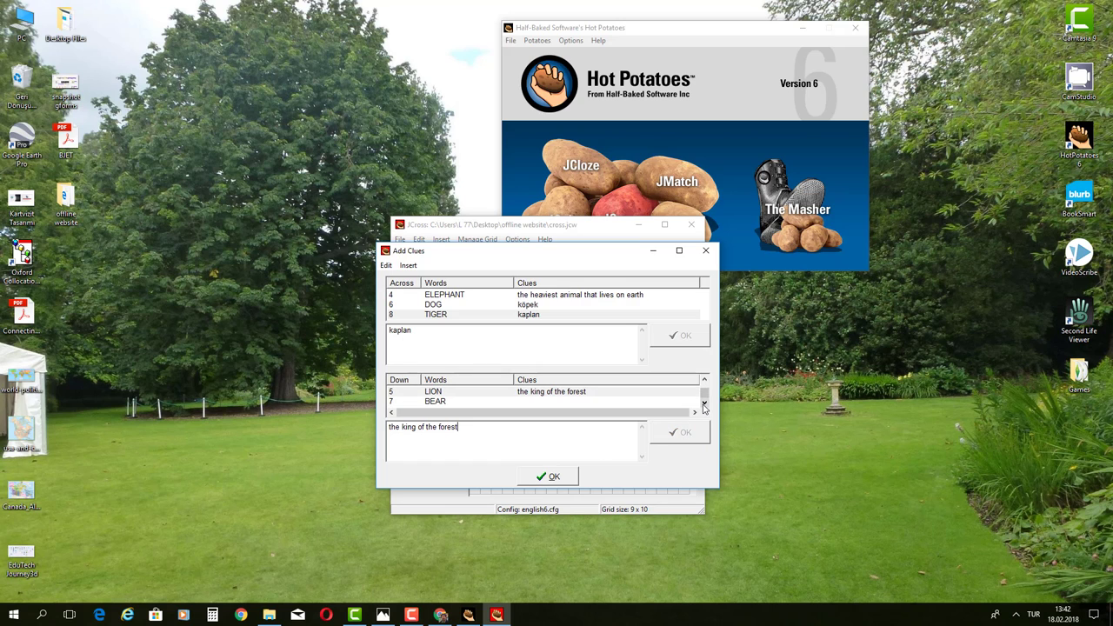
left_click(454, 402)
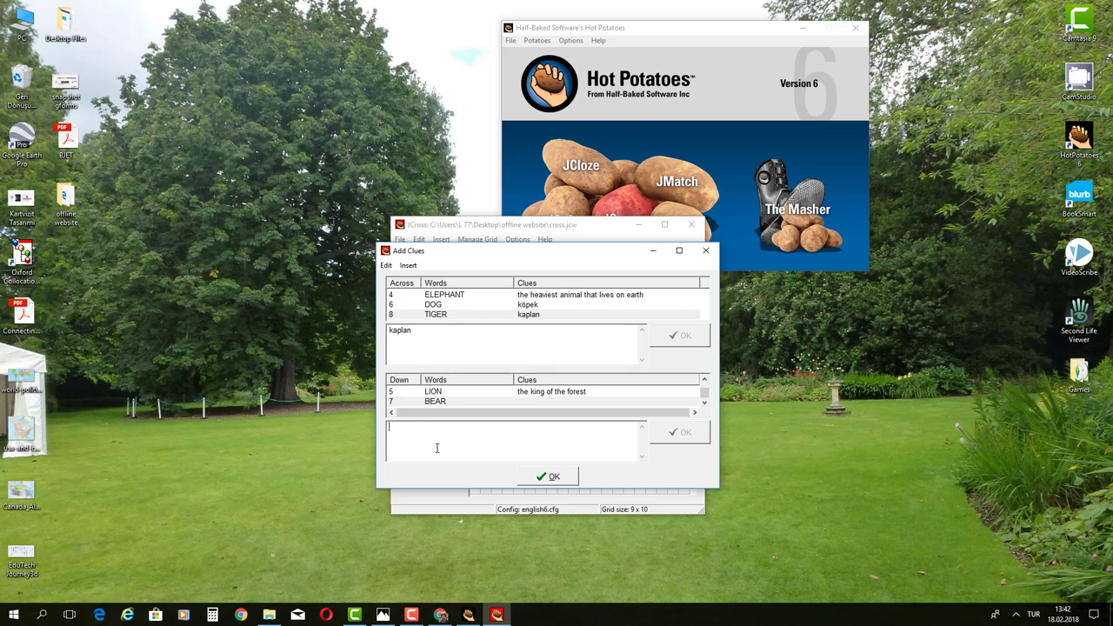
type("ayı")
left_click(681, 433)
left_click(554, 479)
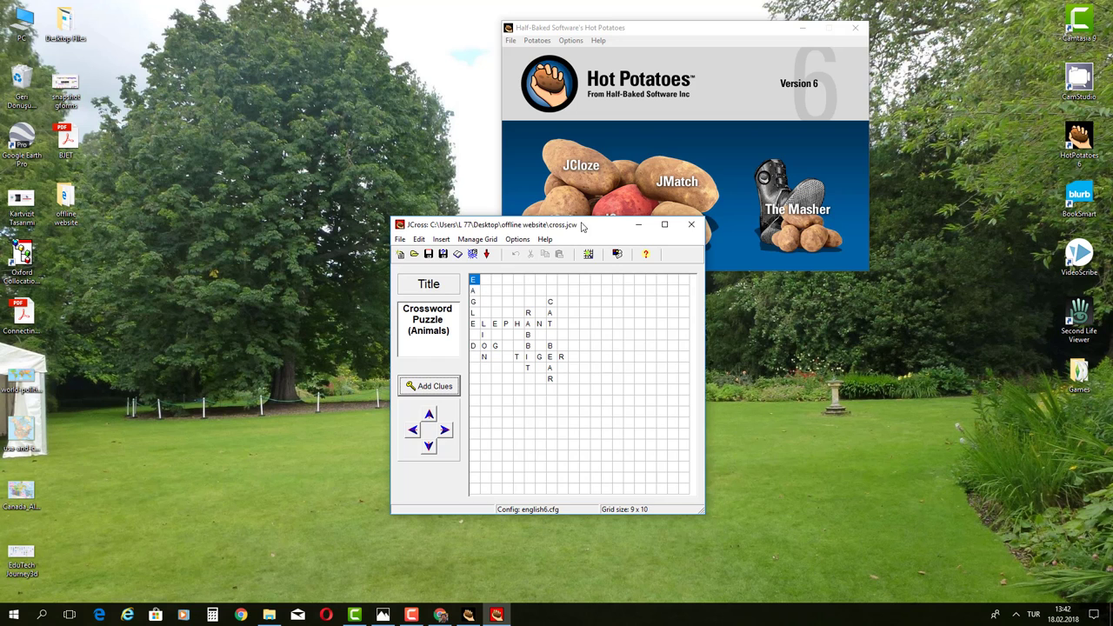
Step: Export the puzzle as an HTML page named crossword in the offline website folder and view it in the browser
left_click_drag(582, 226, 685, 283)
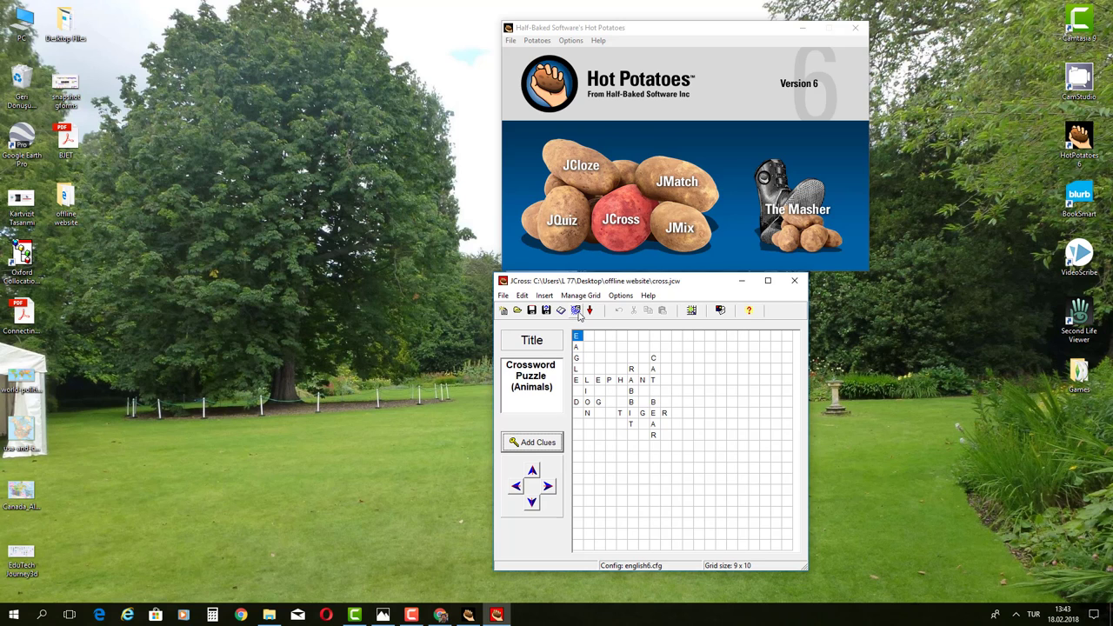
left_click(576, 311)
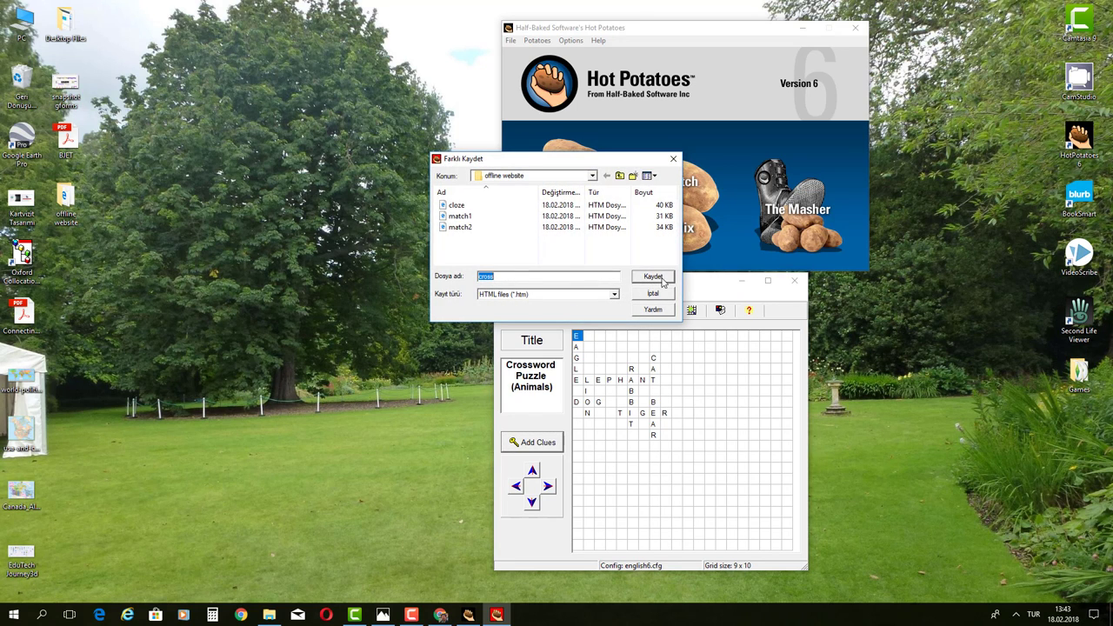
left_click(554, 277)
type("word")
left_click(653, 277)
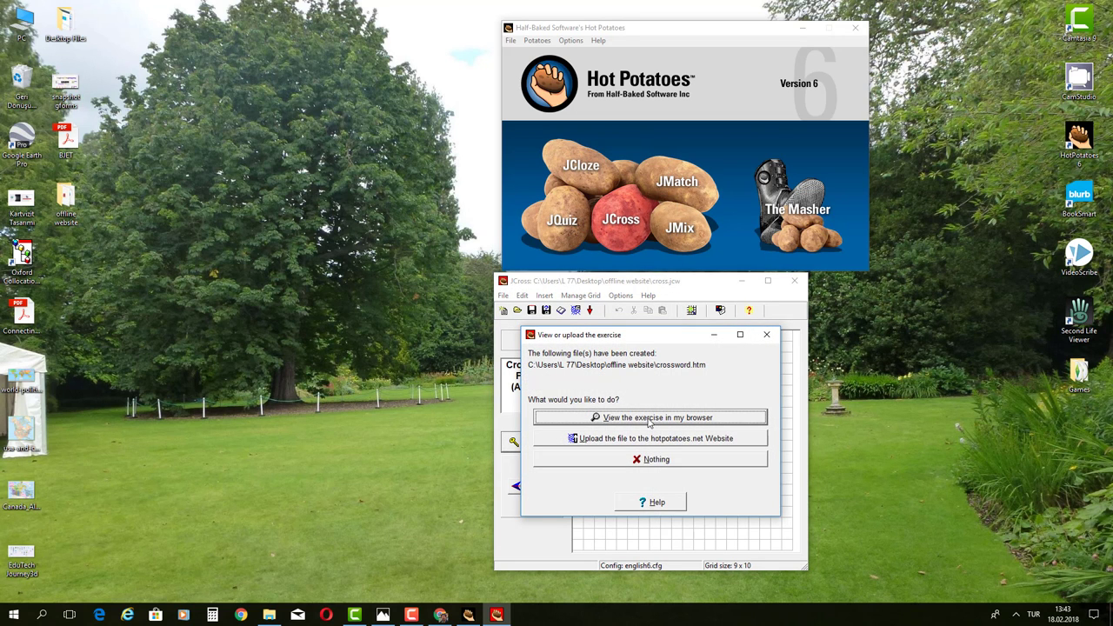
left_click(650, 419)
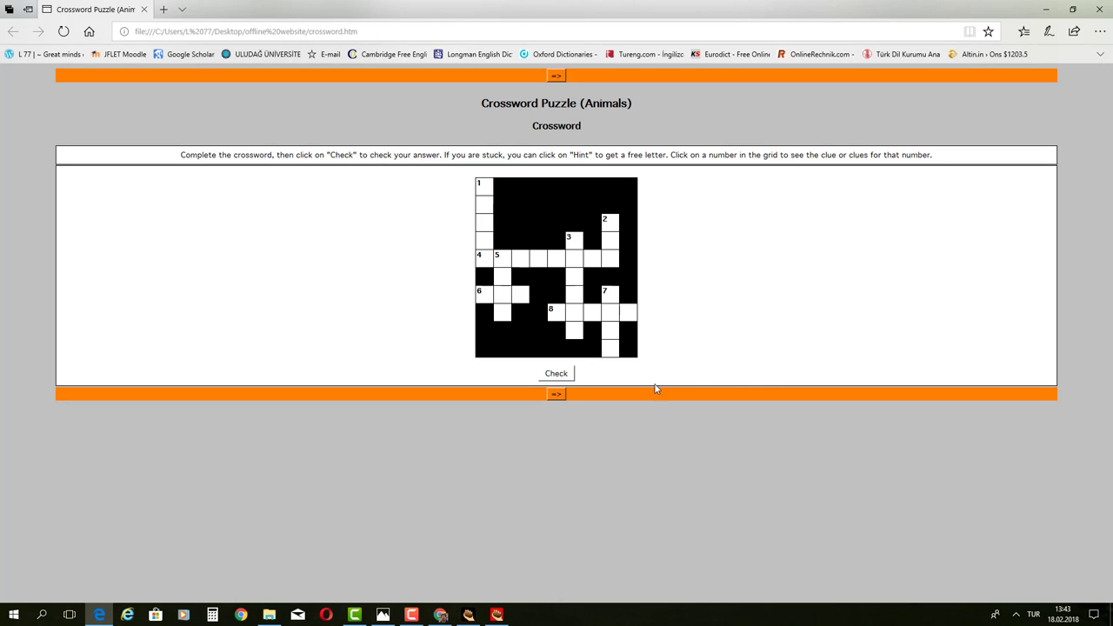
Step: Open the clue for 1 down and reveal the first three letters of its answer with hints
left_click(484, 192)
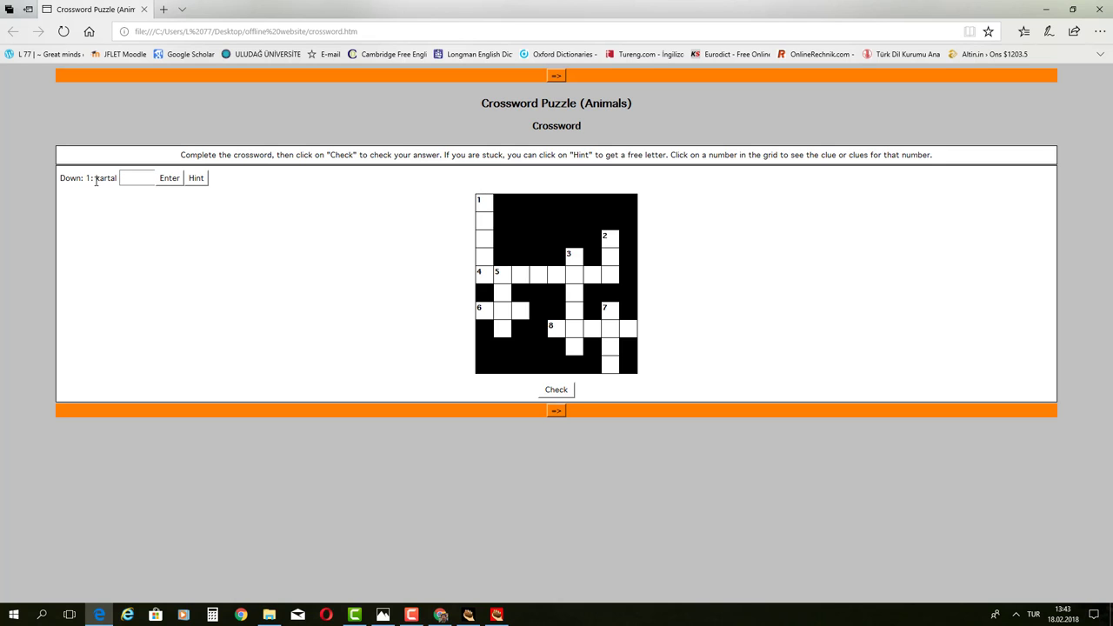
left_click_drag(96, 181, 120, 178)
left_click(122, 200)
left_click(141, 177)
left_click(195, 181)
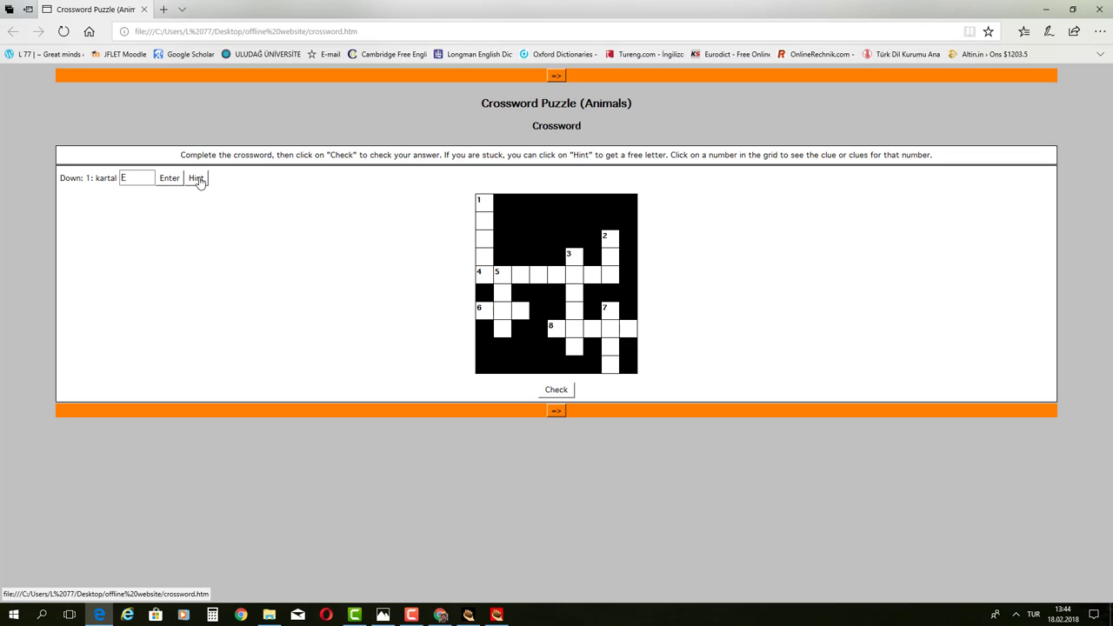
left_click(199, 180)
left_click(199, 181)
Step: Complete the 1 down answer as EAGLe and enter it into the grid
left_click(169, 184)
left_click(152, 182)
type("L")
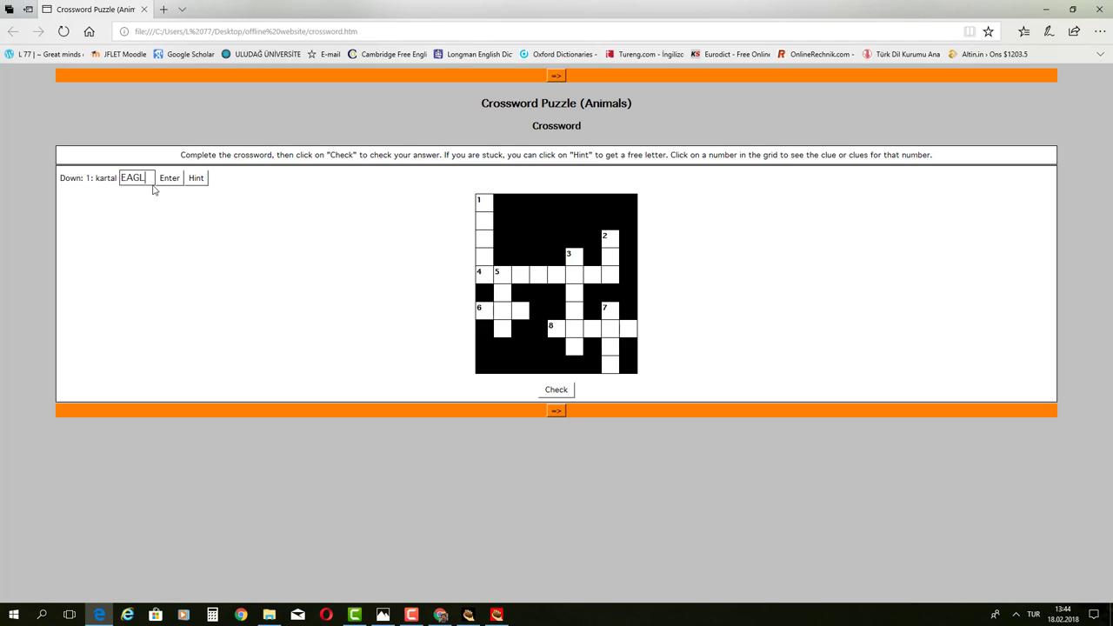
type("e")
left_click(164, 184)
Step: Look through the clues for 4 across, 3 down, 2 down, 7 down and 8 across
left_click(484, 277)
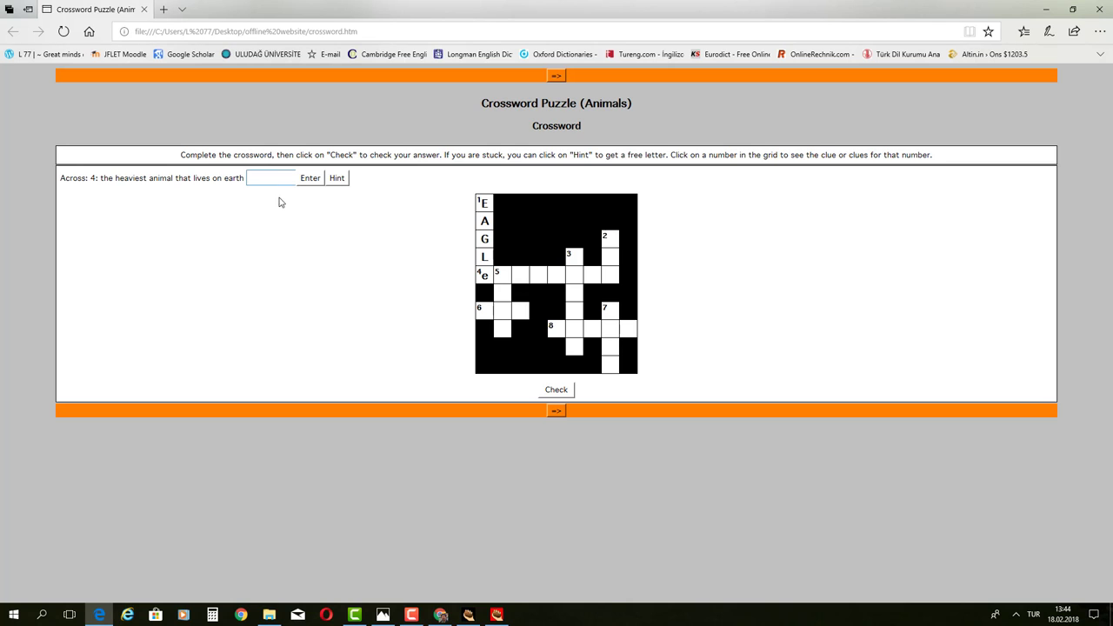
left_click(575, 258)
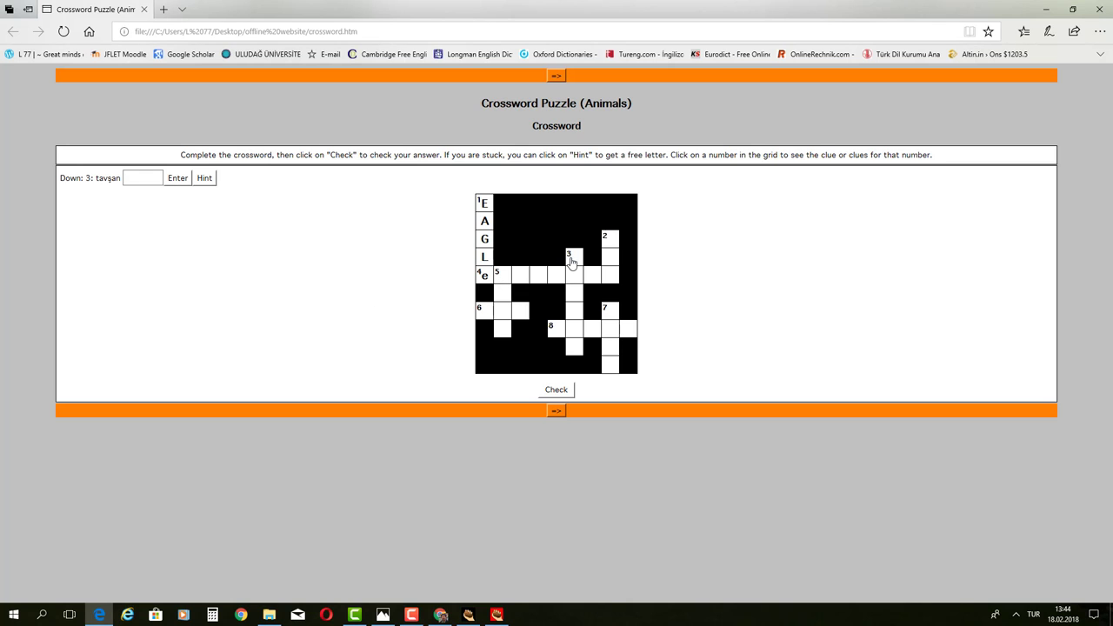
left_click(611, 241)
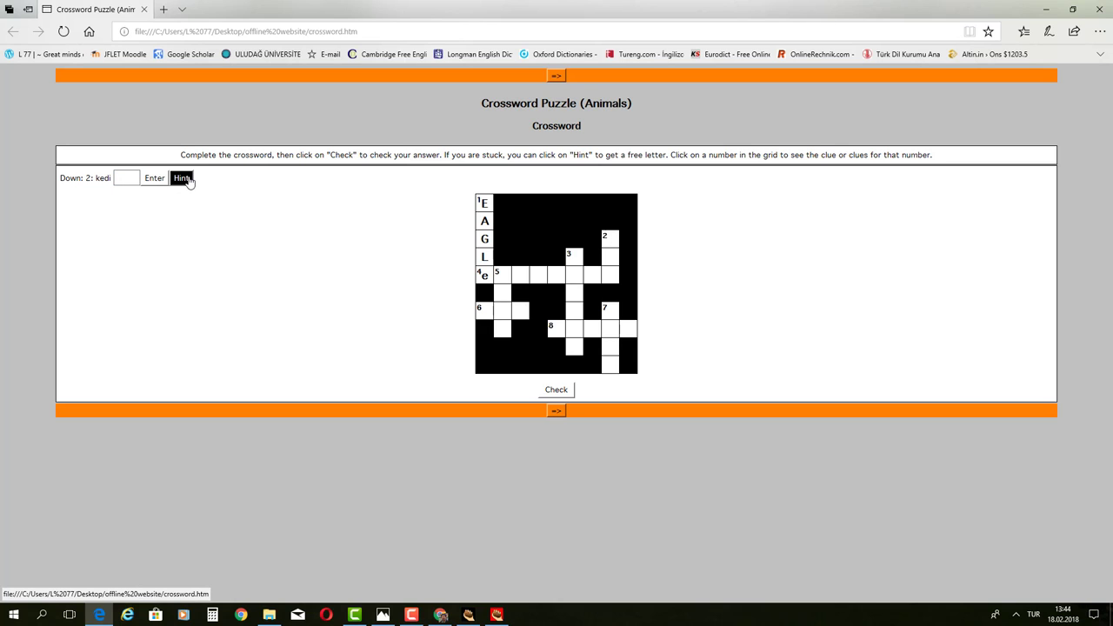
left_click(608, 318)
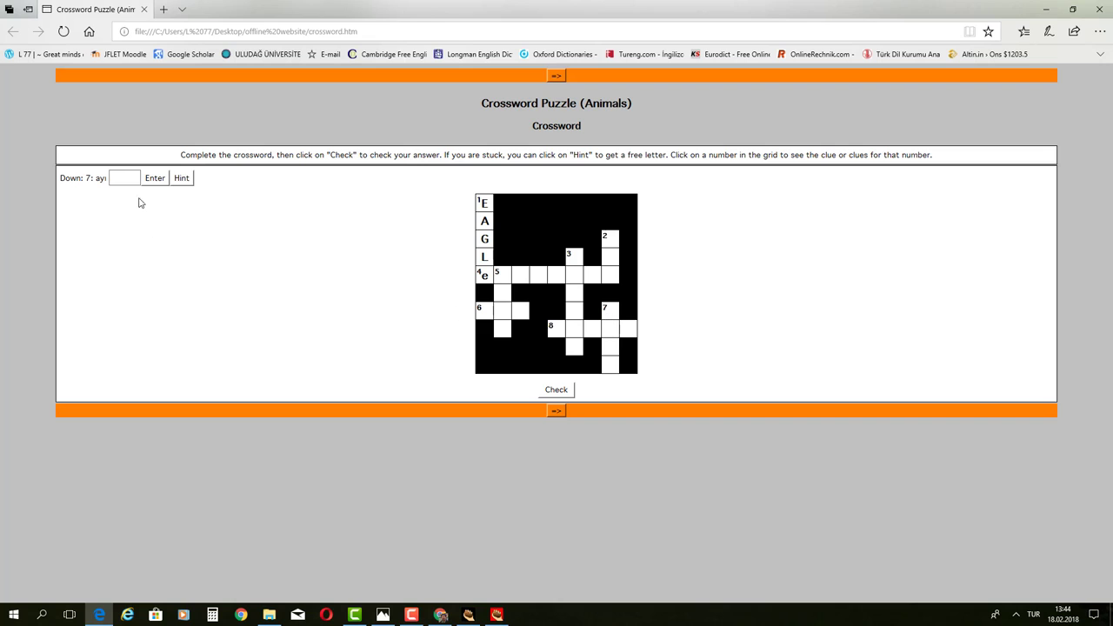
left_click(553, 330)
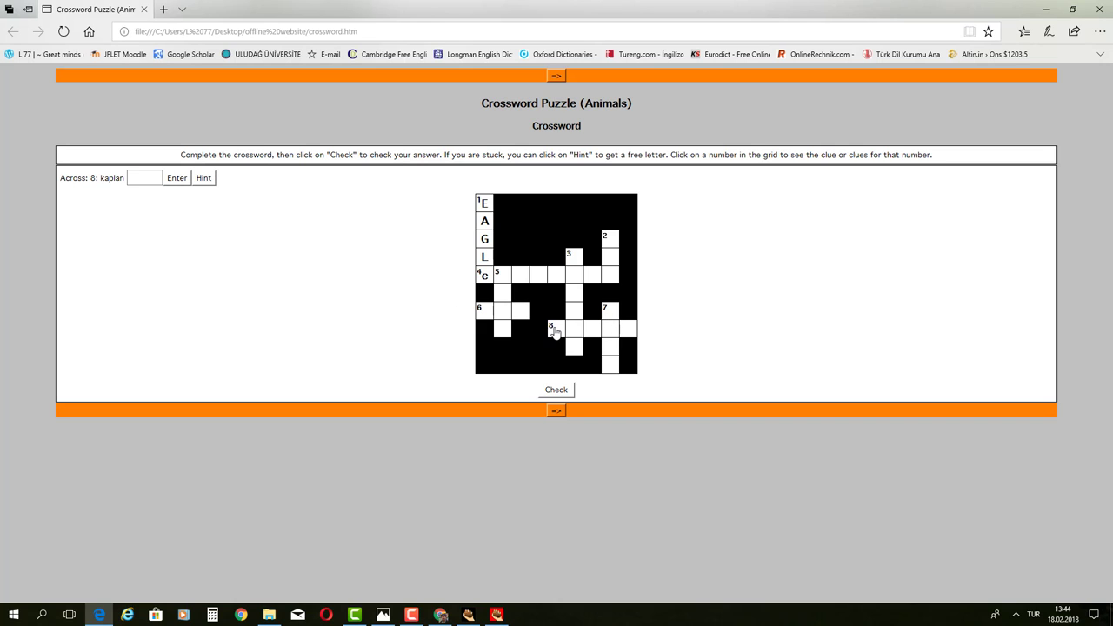
Step: View the 6 across clue, then open 5 down and enter "lion" as its answer in the grid
left_click(485, 317)
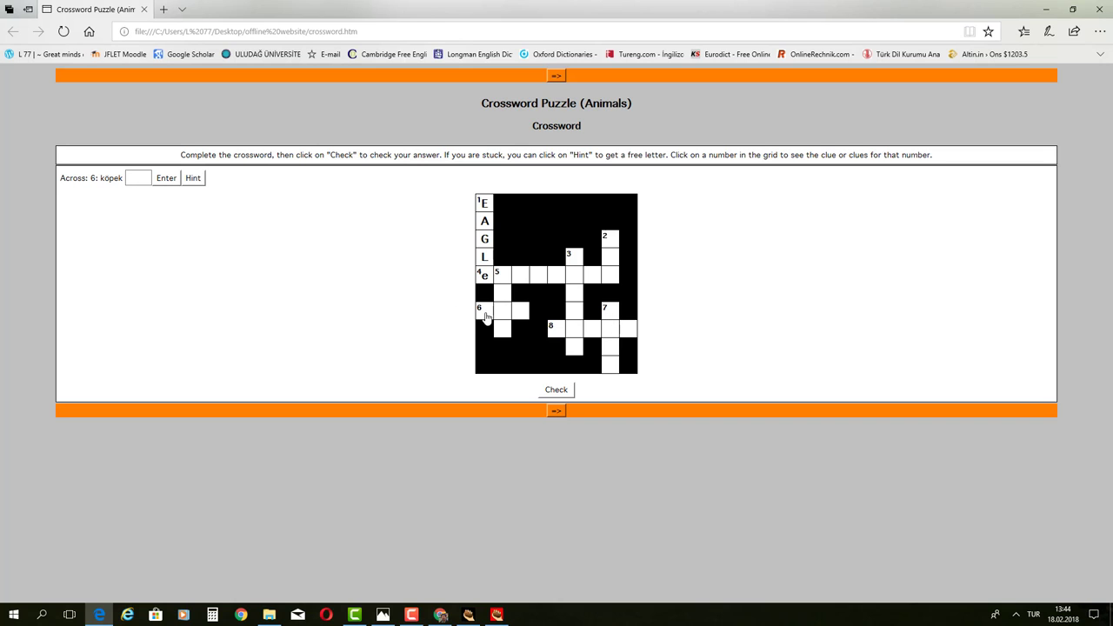
left_click(499, 275)
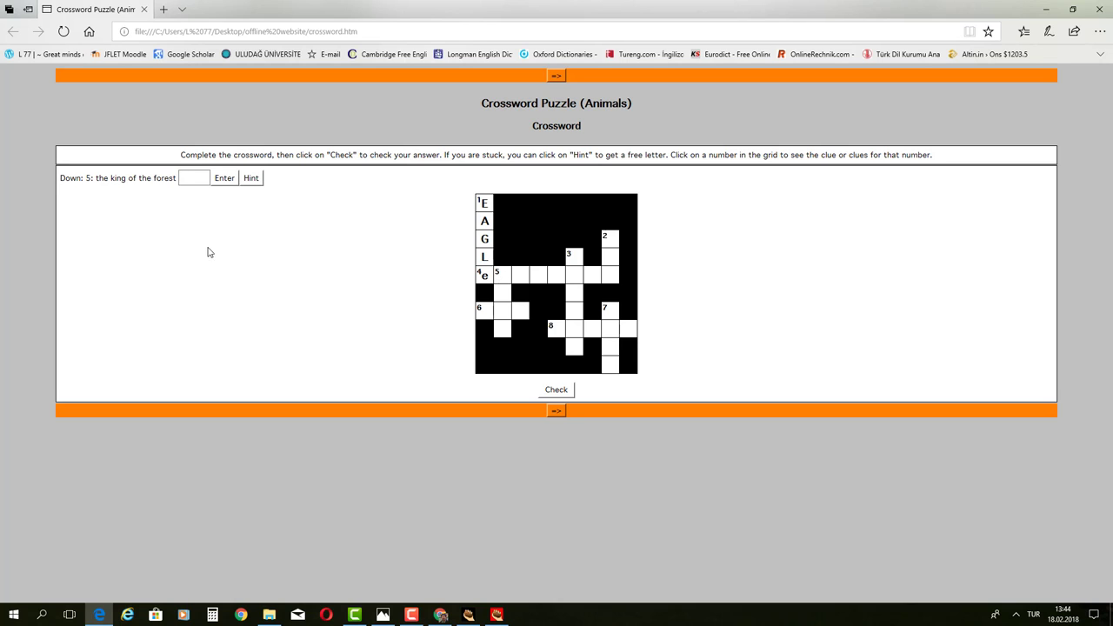
left_click(187, 180)
type("lion")
left_click(222, 179)
Step: Check the crossword answers, review the score feedback and dismiss it
left_click(557, 390)
mouse_move(598, 239)
left_mouse_down()
mouse_move(606, 246)
mouse_move(574, 235)
mouse_move(605, 226)
left_mouse_up()
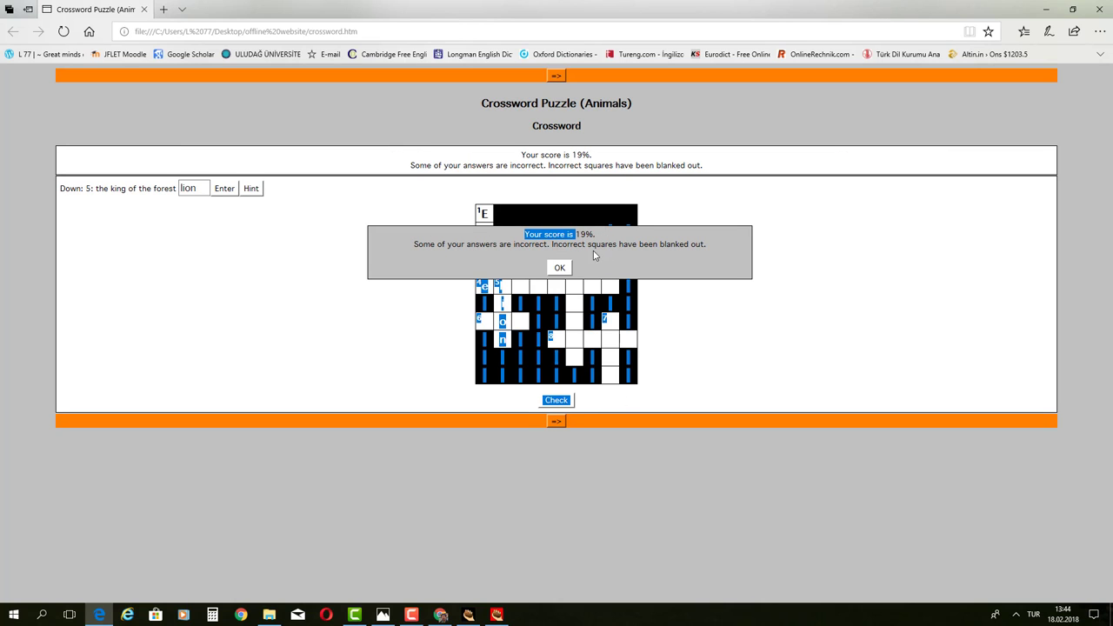
left_click(605, 236)
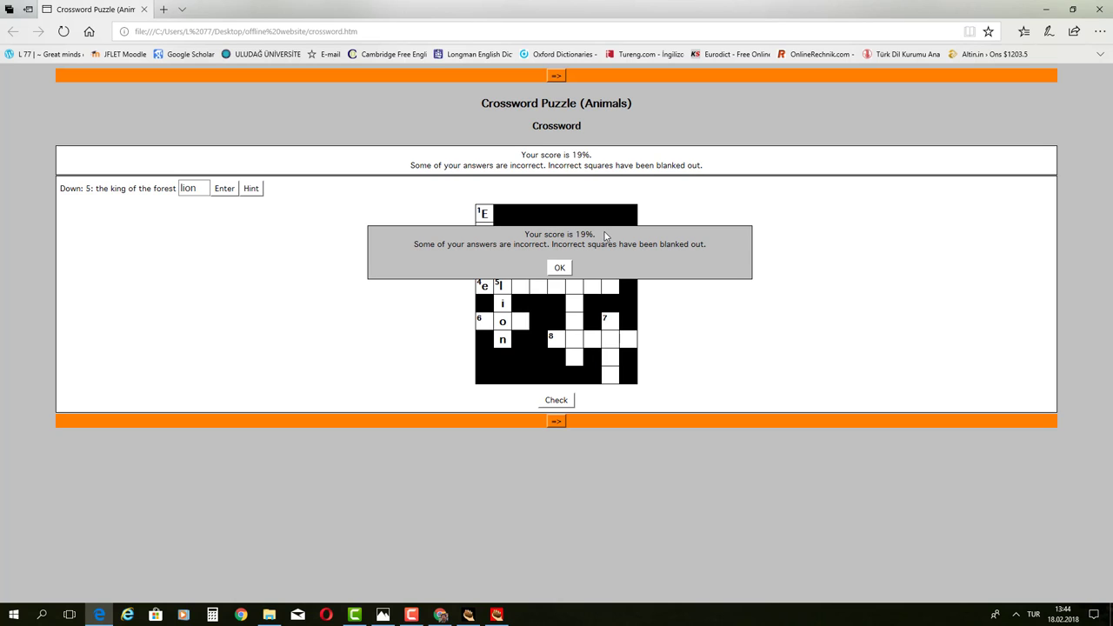
left_click(561, 268)
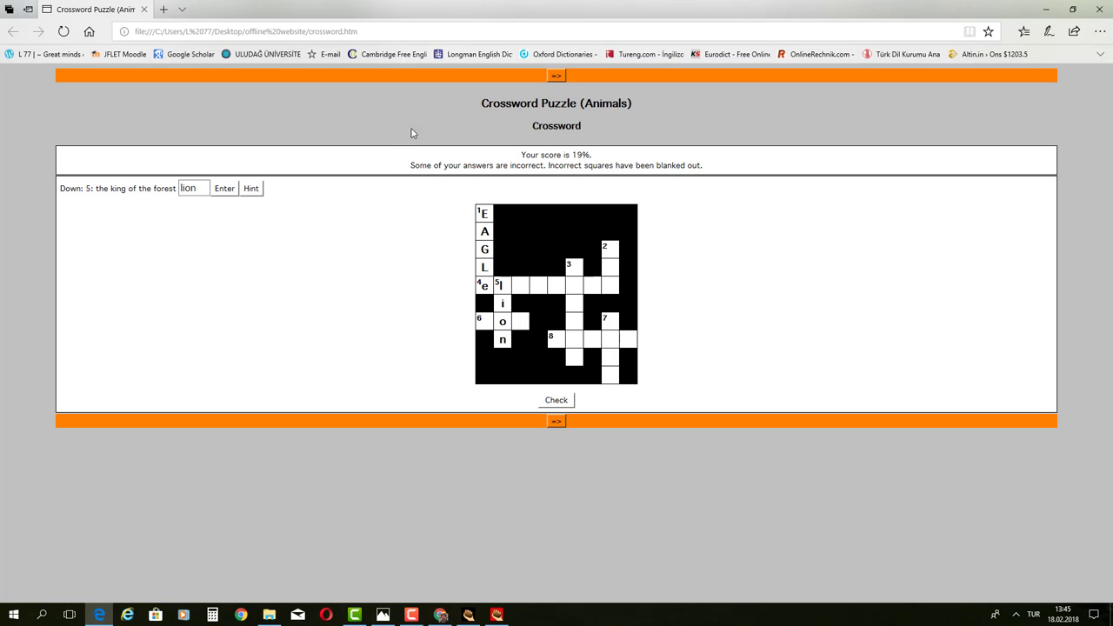
Step: Close the browser page and locate the exported crossword file in the offline website folder
left_click(1099, 9)
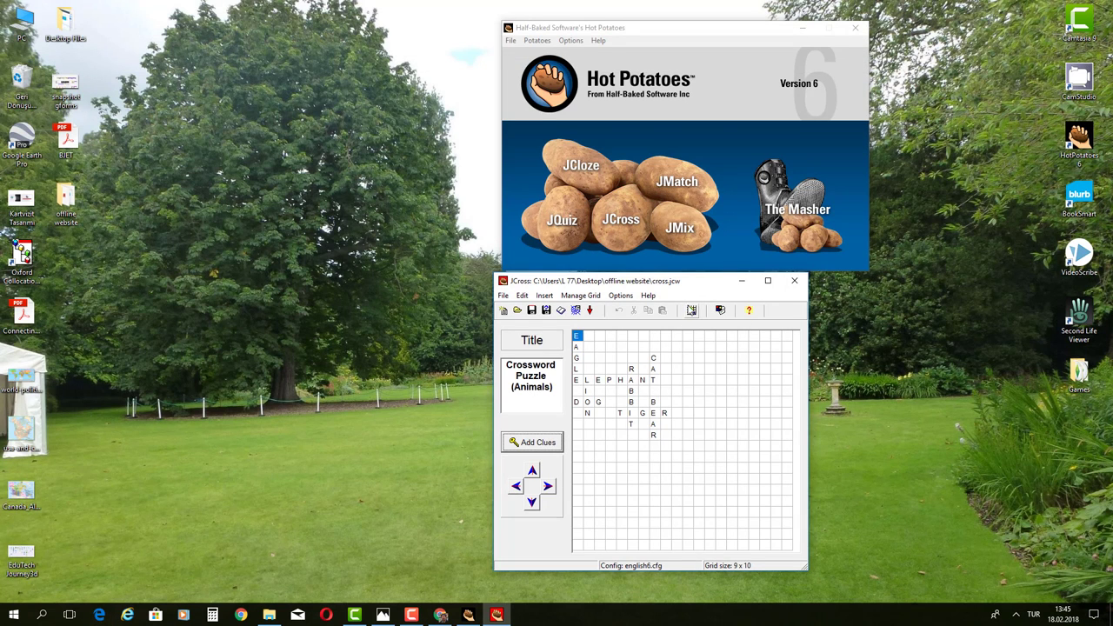
left_click_drag(696, 285, 722, 287)
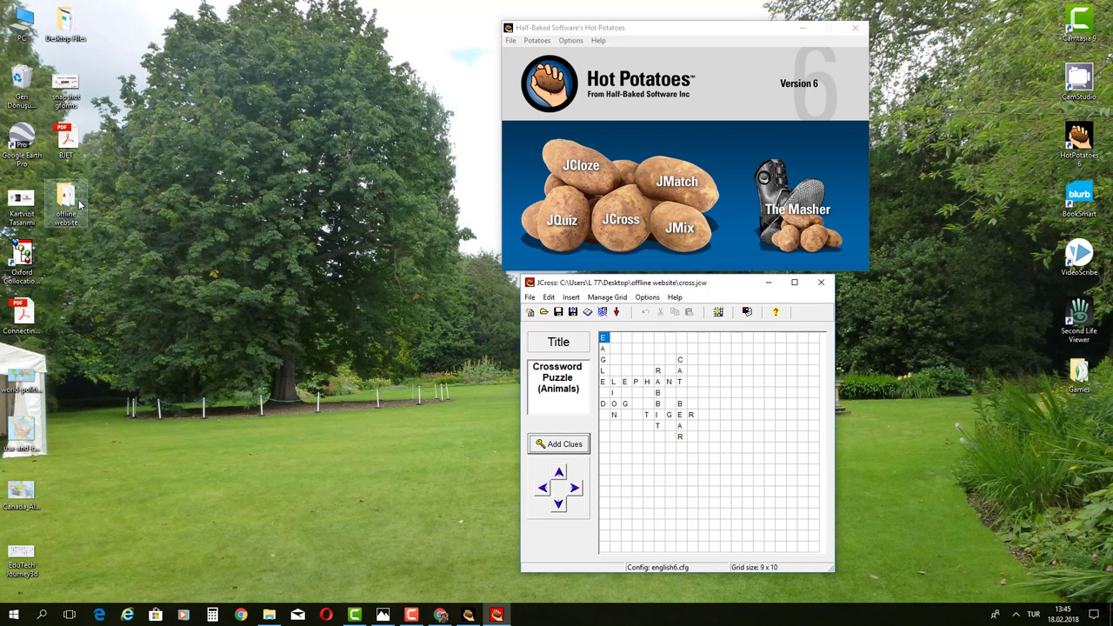
left_click(269, 614)
left_click(332, 114)
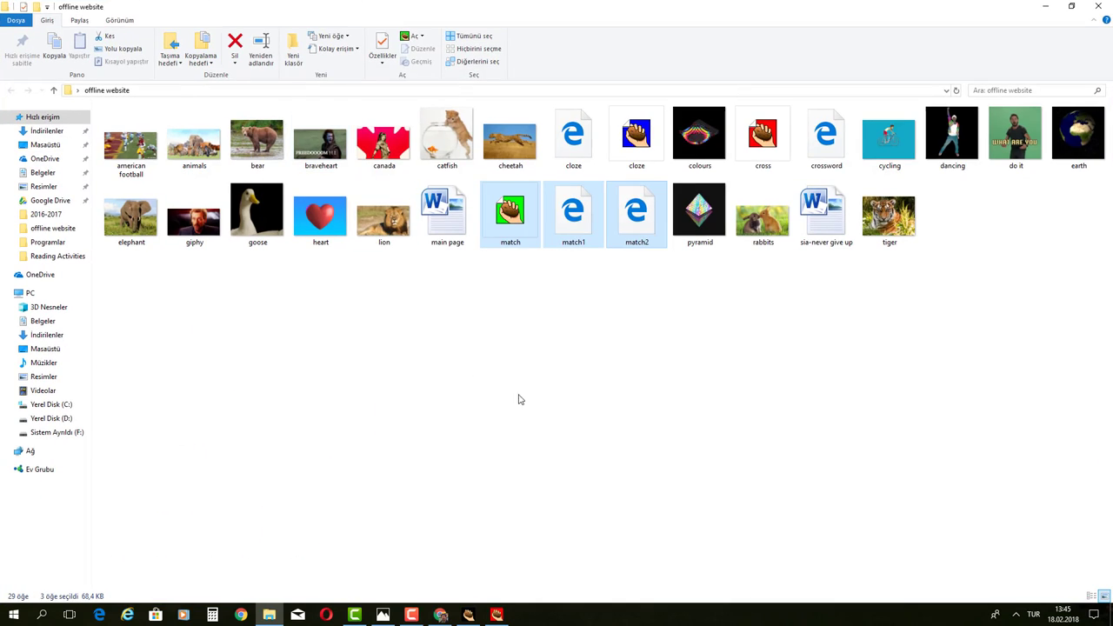
left_click(830, 149)
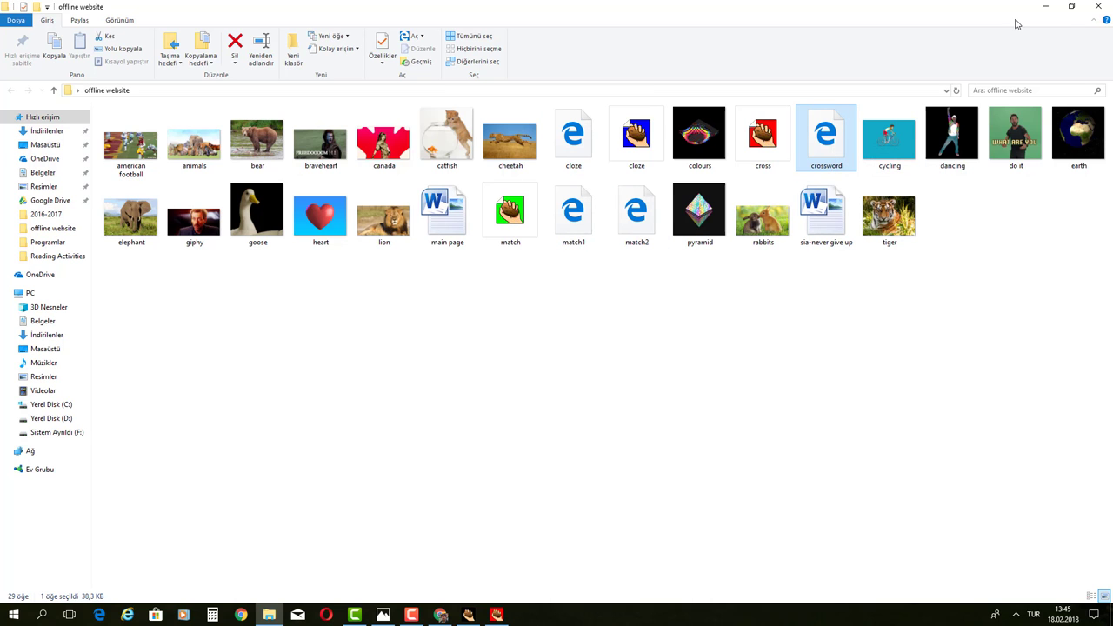
left_click(1044, 7)
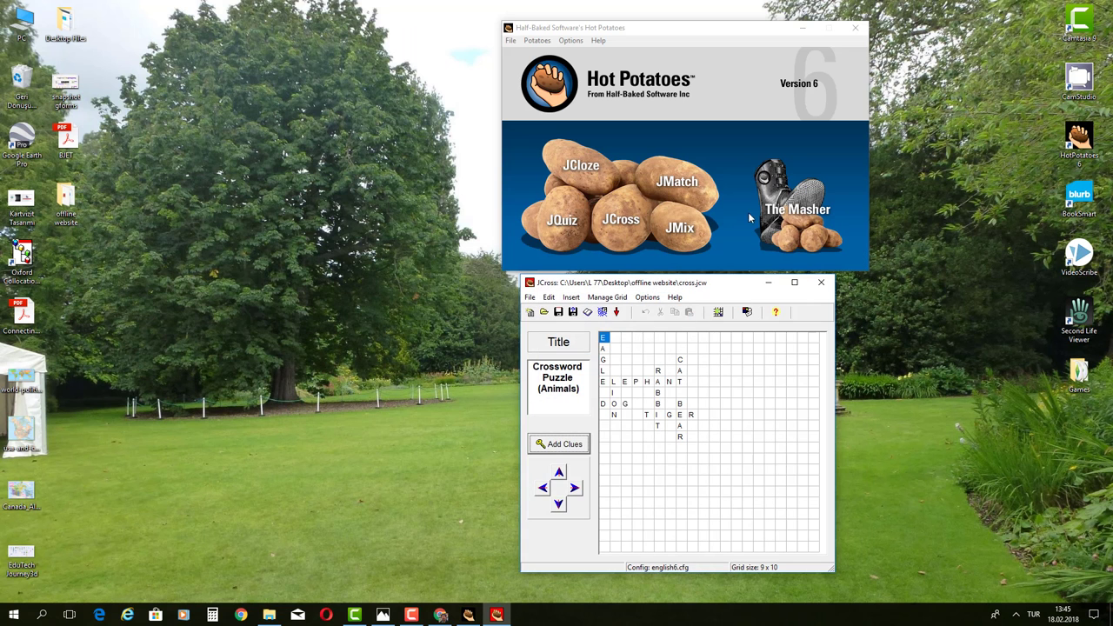
Step: Close JCross and start a JMix exercise titled "Mixed sentences"
left_click(822, 285)
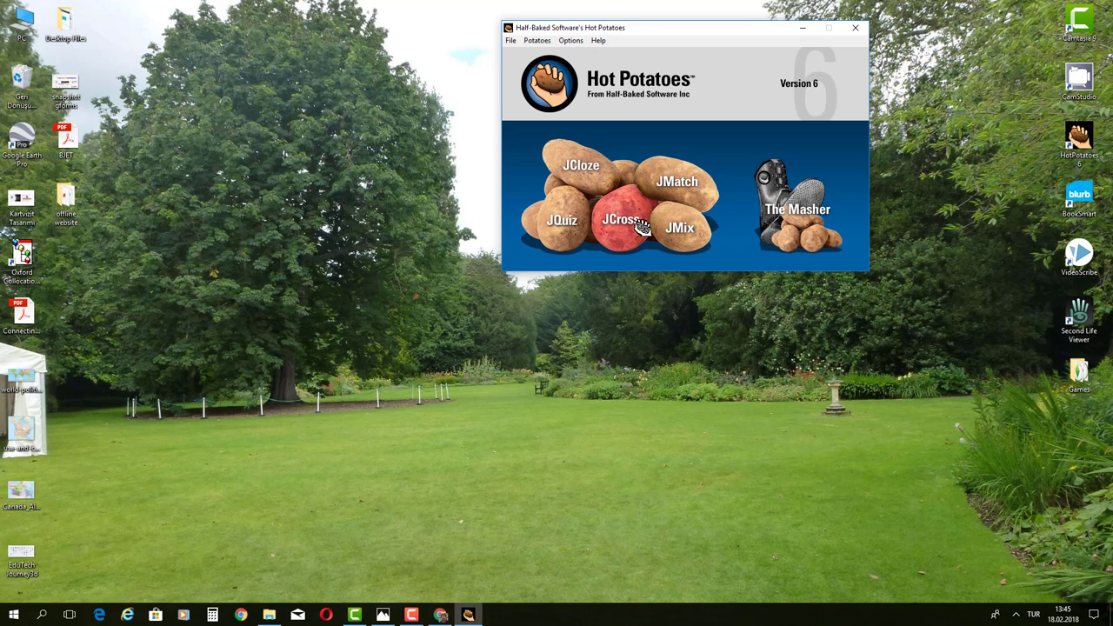
left_click(682, 233)
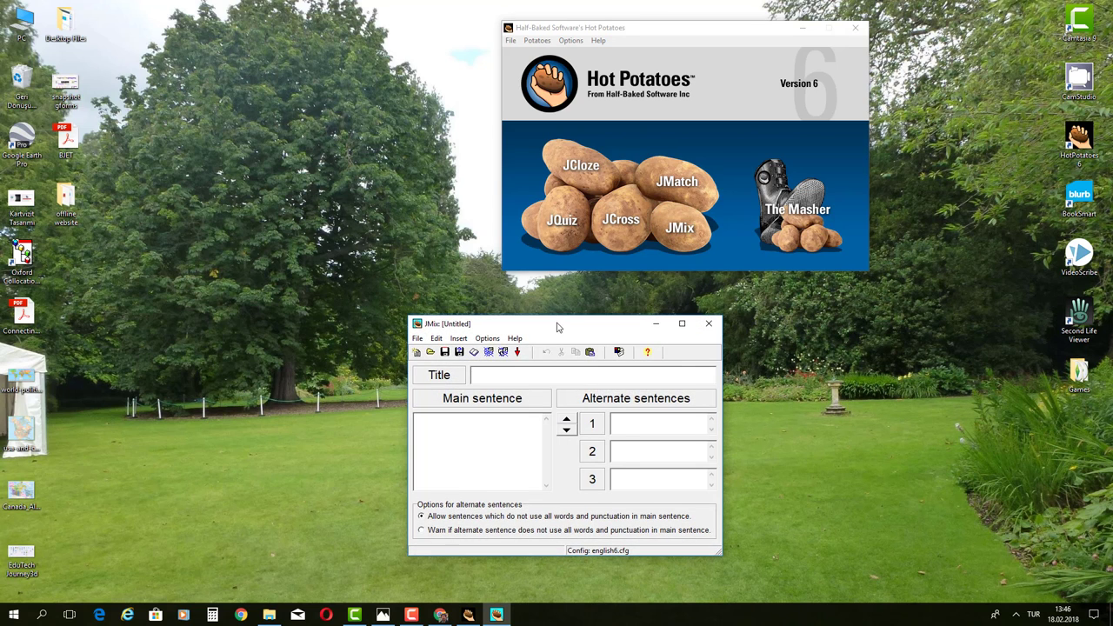
left_click_drag(559, 323, 505, 205)
type("Mixed")
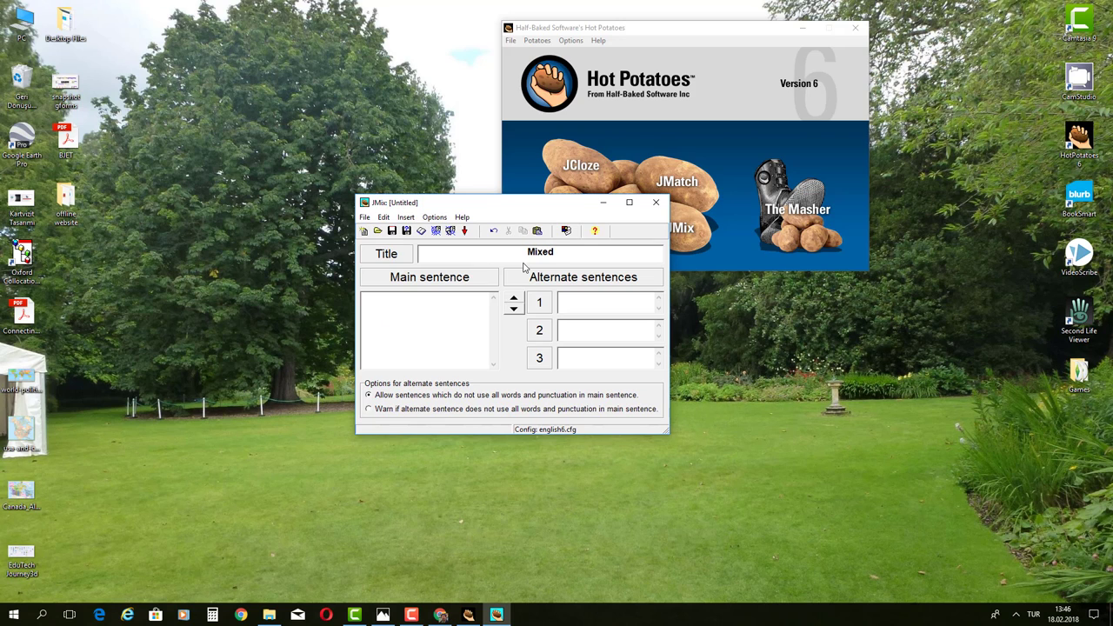
type(" sentences")
left_click_drag(495, 208, 569, 262)
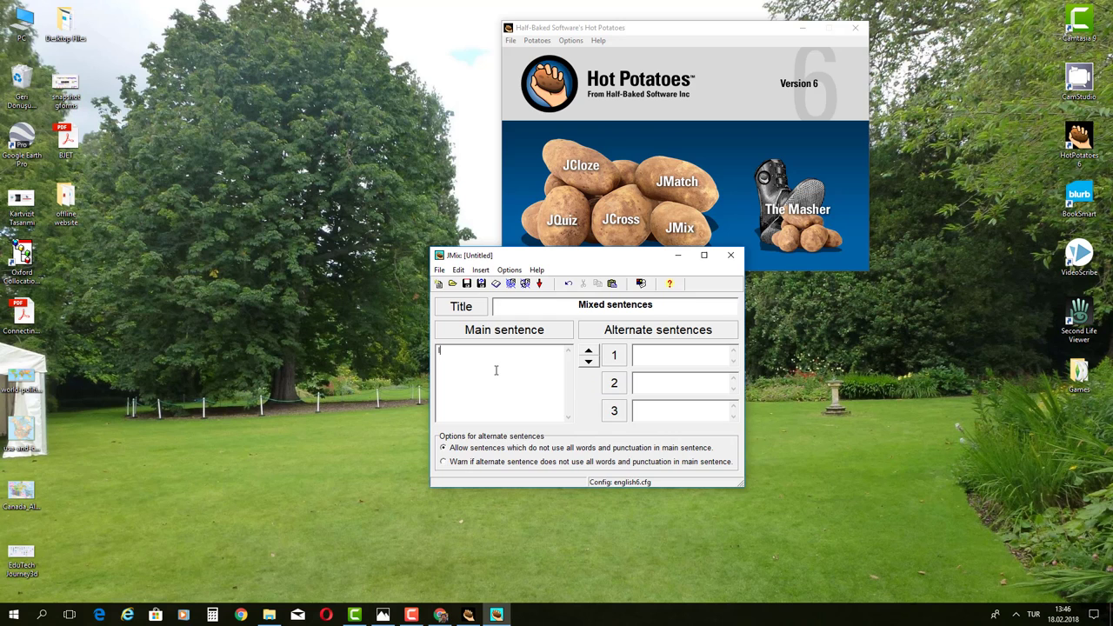
Step: Enter the main sentence "I and my friend went to the cinema" with each word on its own line
type("I and m")
key("BackSpace")
key("BackSpace")
key("BackSpace")
key("BackSpace")
key("BackSpace")
key("BackSpace")
key("Return")
type("and ")
type("my ")
type("friend wen")
type("t to the ")
type("cinema")
Step: Add the alternate sentences "I and my friend went to the cinema" and "my friend and I went to the cinema"
left_click(648, 357)
type("I and ")
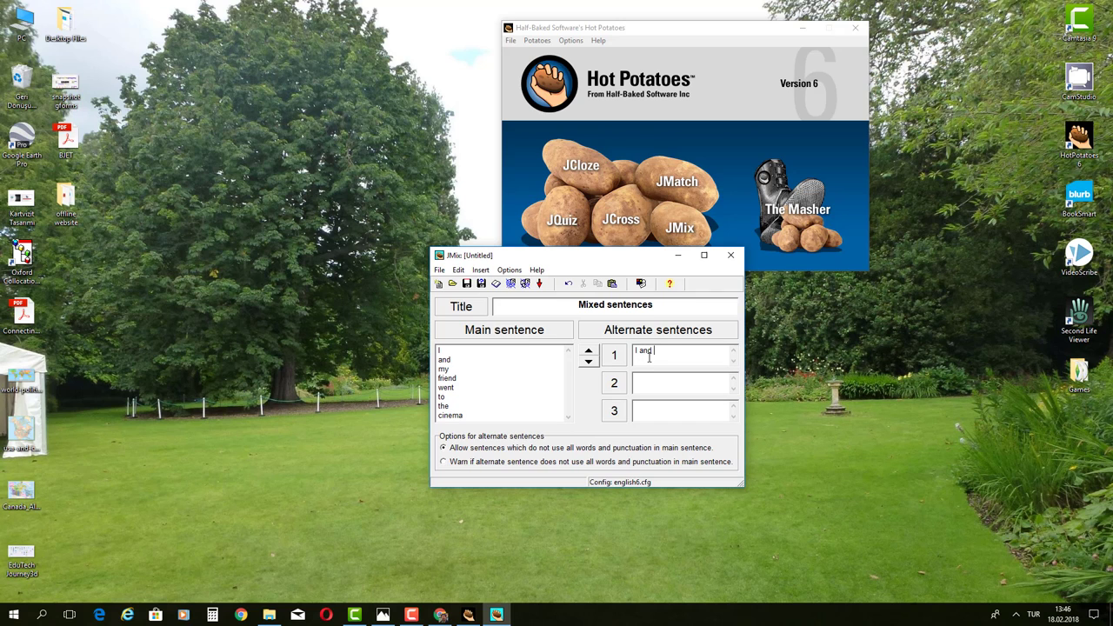
type("my friend went to the cinema")
left_click(643, 380)
type("my friend")
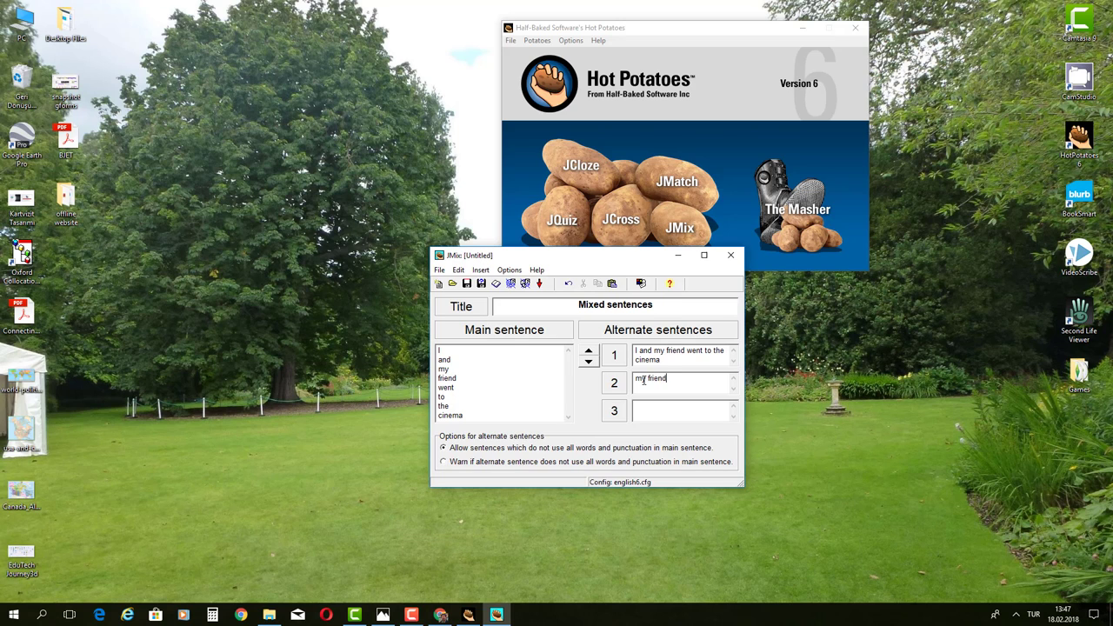
type(" and I went to the cinema")
left_click(587, 355)
left_click(588, 356)
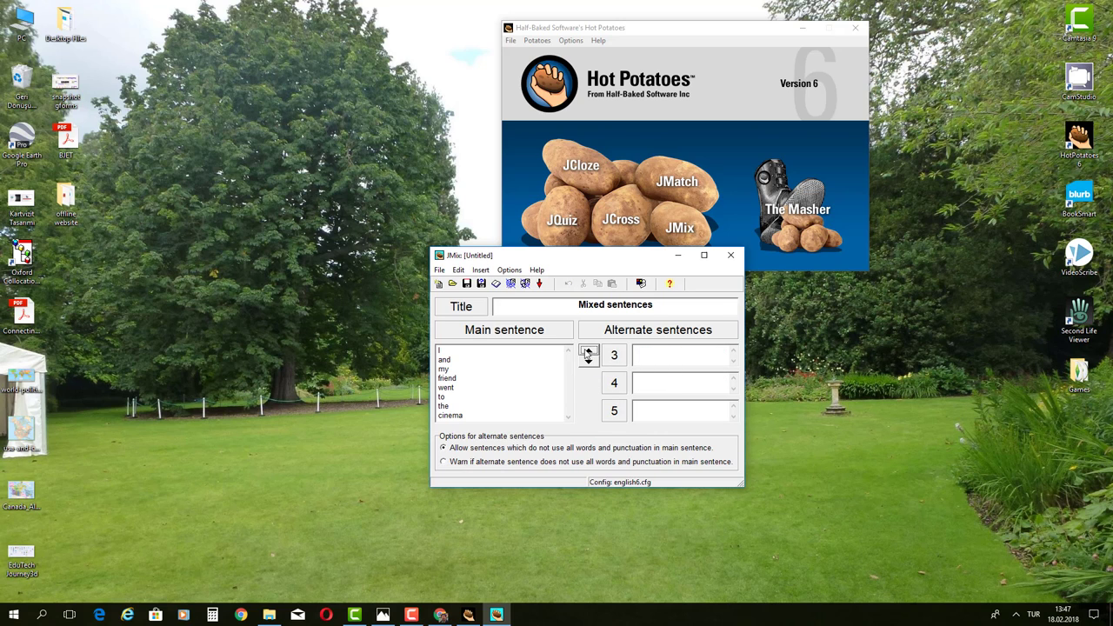
left_click(588, 356)
left_click(588, 362)
left_click(587, 361)
left_click(588, 361)
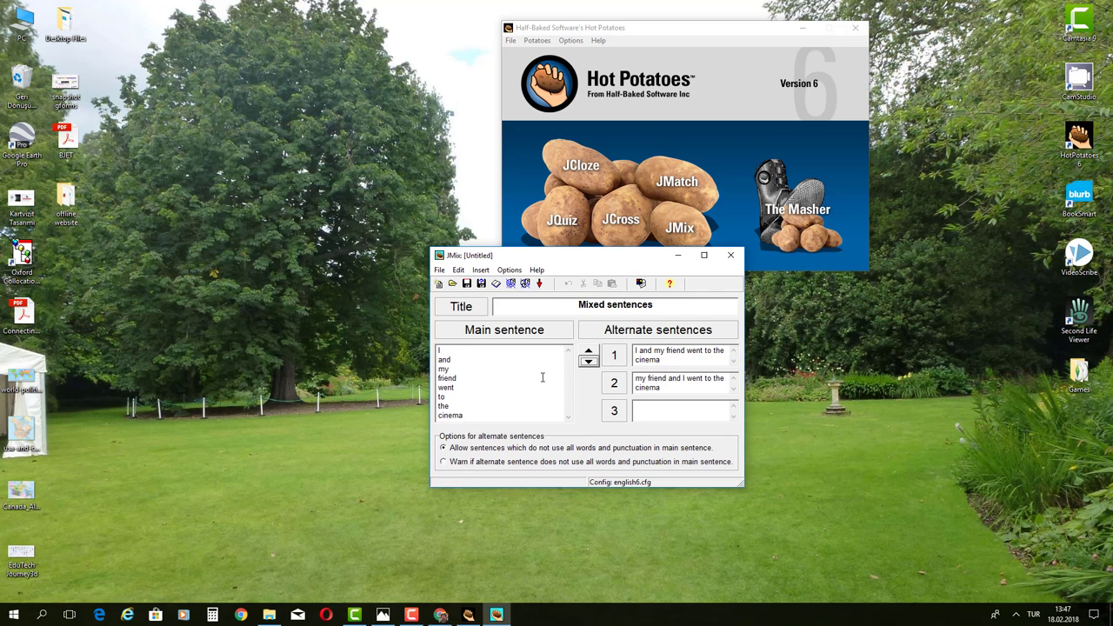
Step: Save the JMix exercise as mix in the offline website folder
left_click(467, 285)
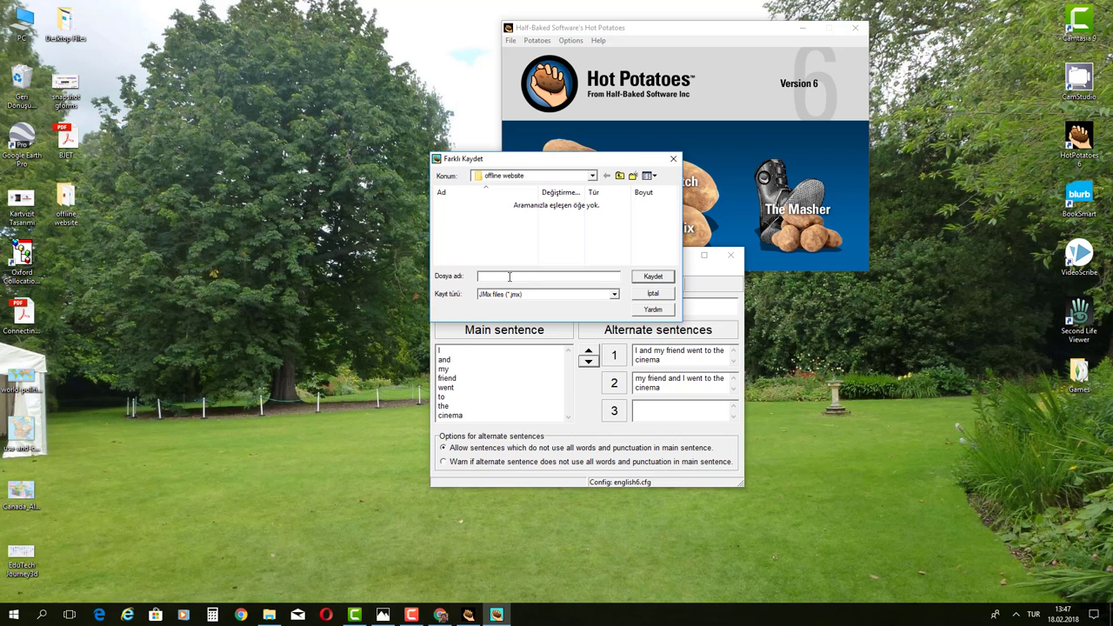
type("mix")
left_click(651, 276)
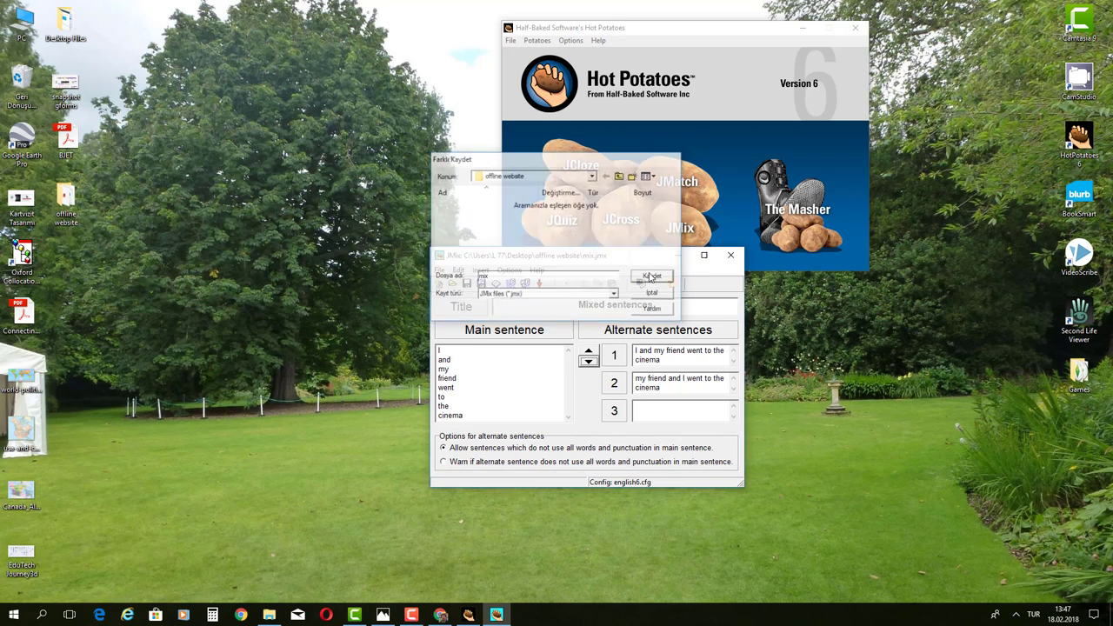
left_click_drag(632, 261, 664, 296)
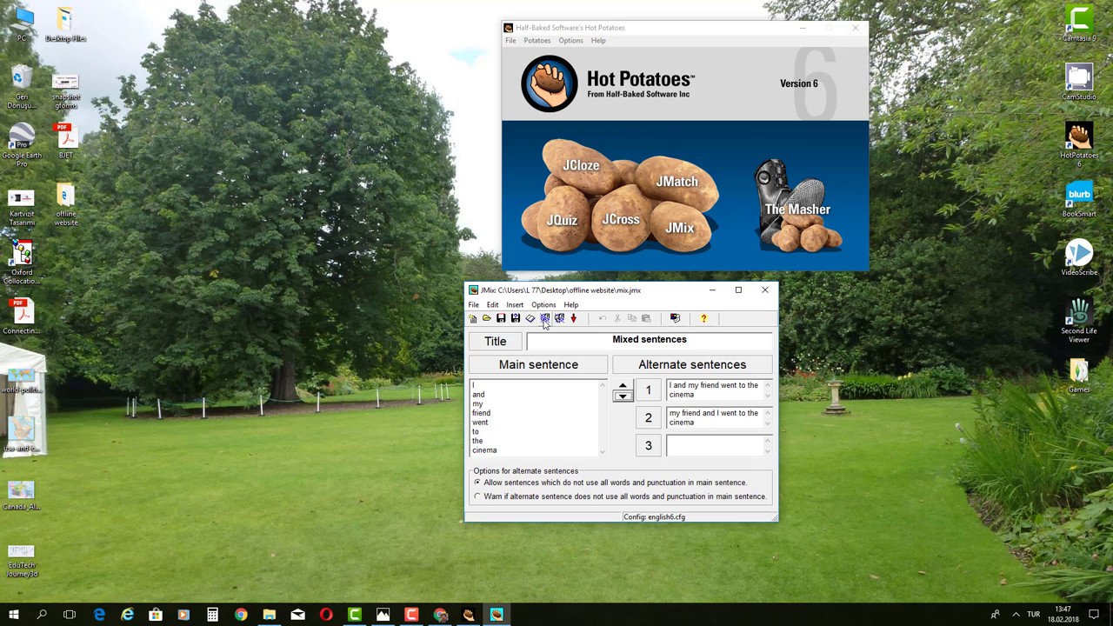
Step: Export the exercise as HTML page mix1, decline always capitalising "I", and view it in the browser
left_click(544, 319)
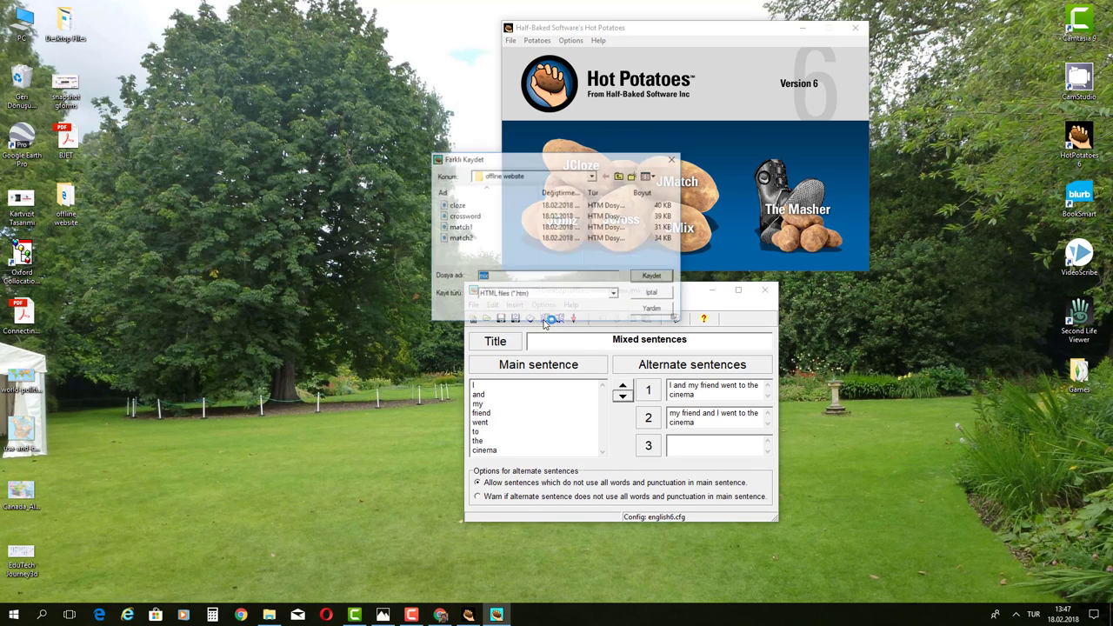
left_click(503, 276)
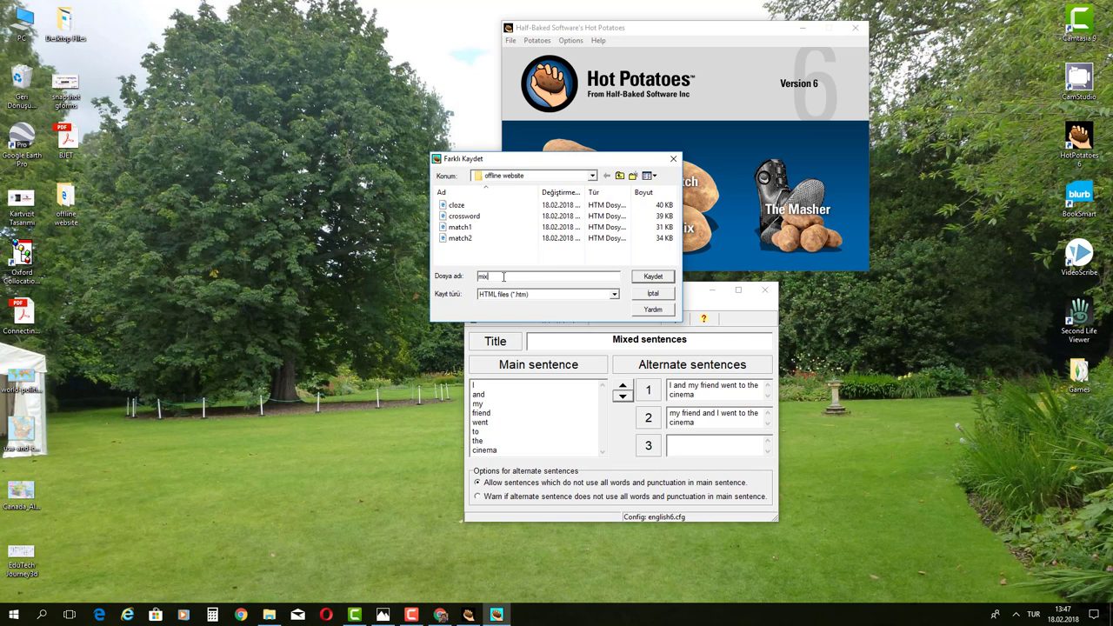
type("1")
left_click(652, 276)
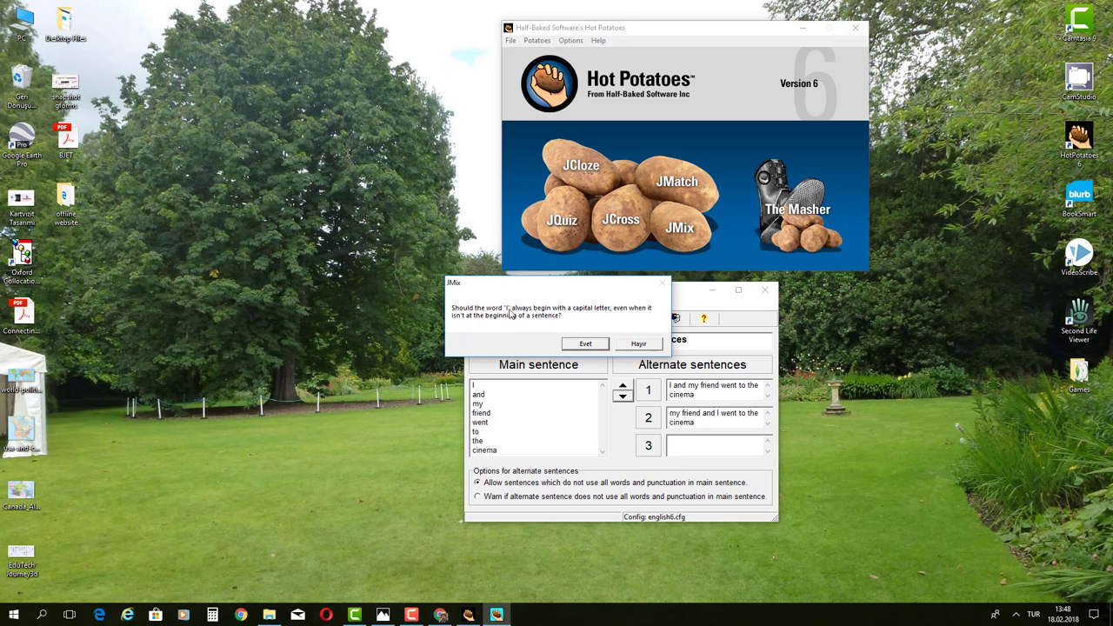
left_click(635, 343)
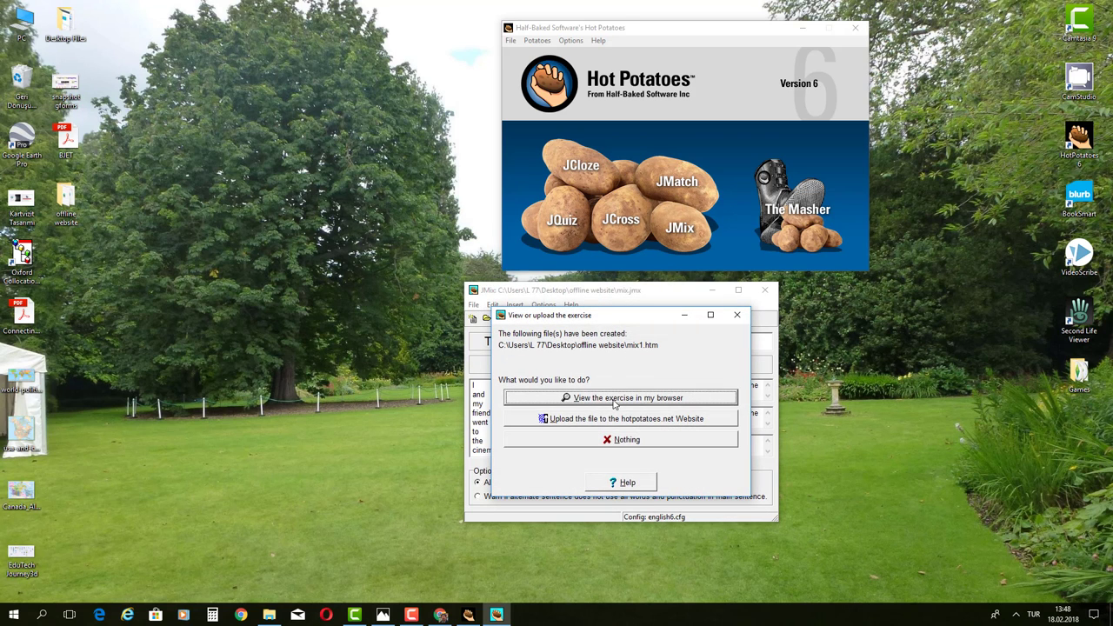
left_click(614, 398)
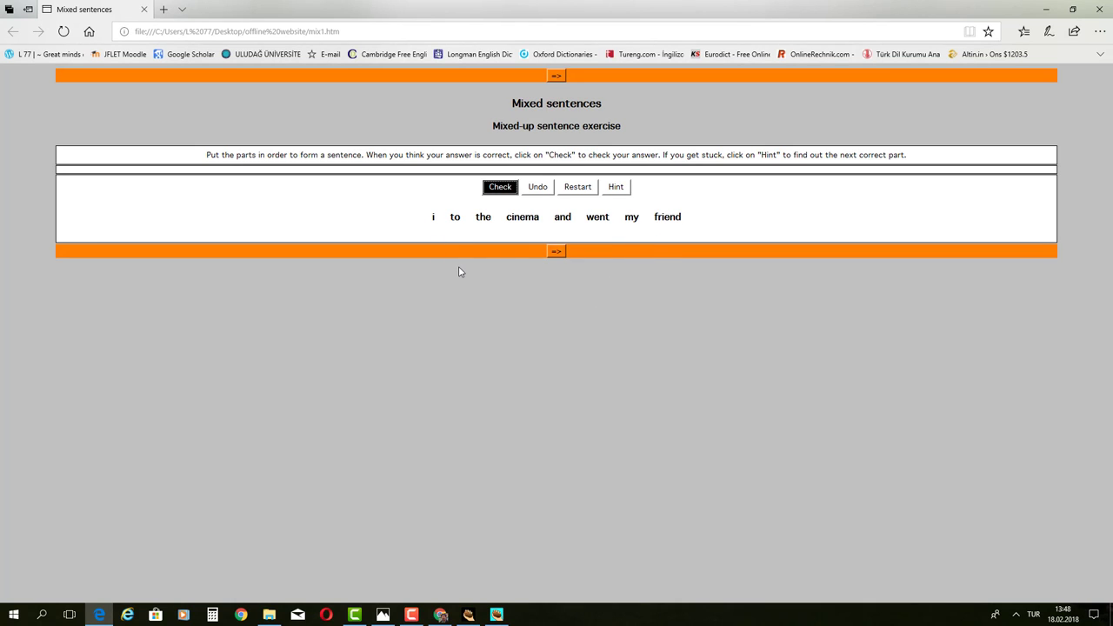
Step: Arrange the words in the order "i and my friend cinema to the went"
left_click(433, 221)
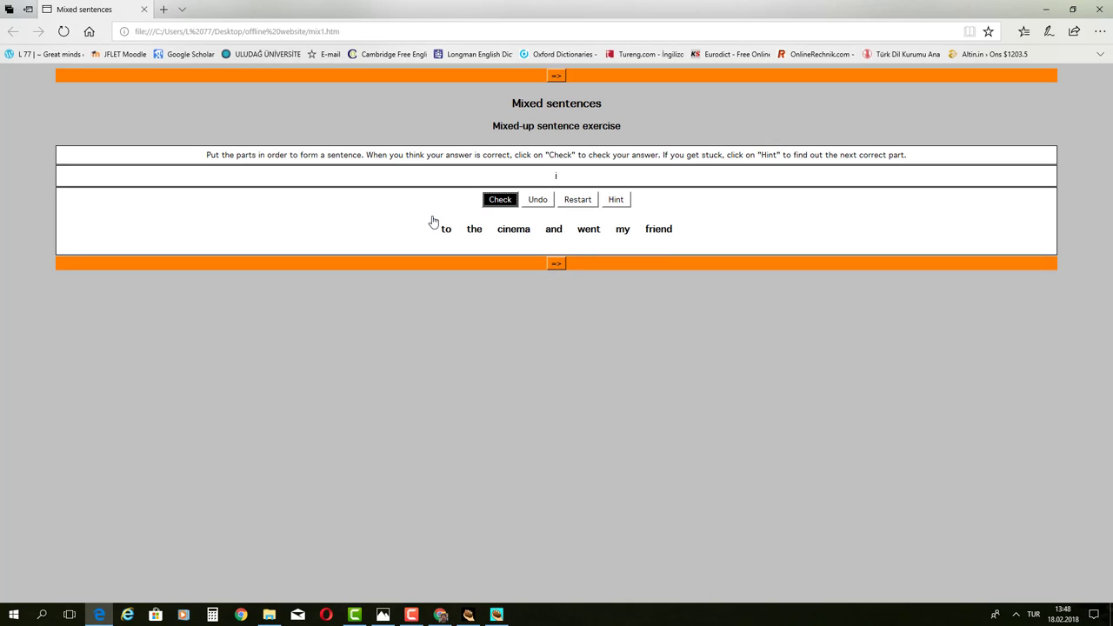
left_click(554, 230)
left_click(606, 231)
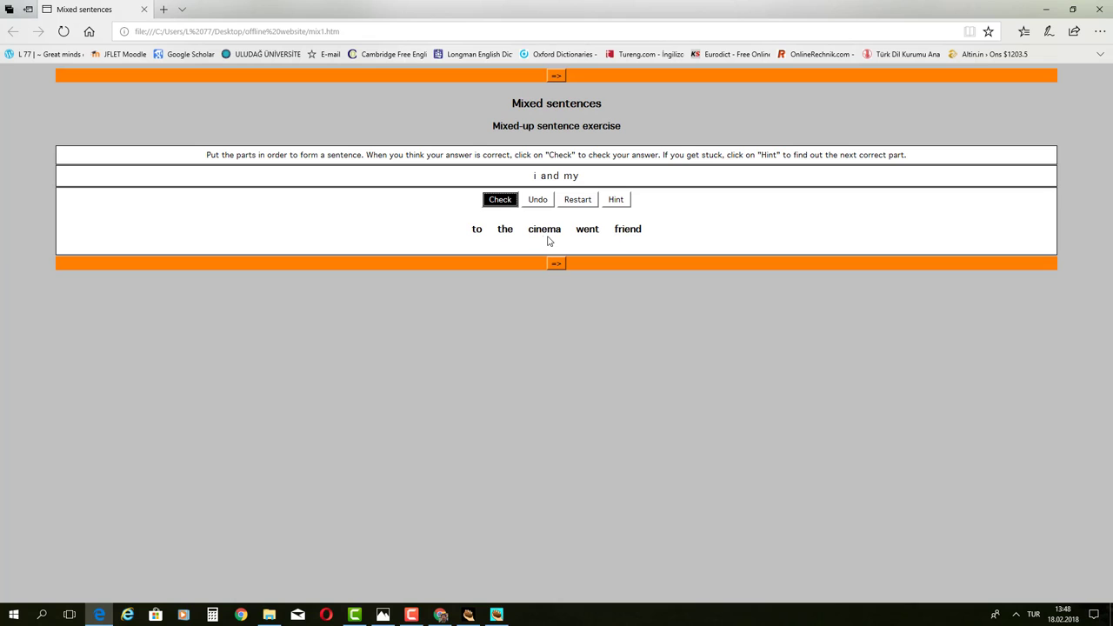
left_click(623, 231)
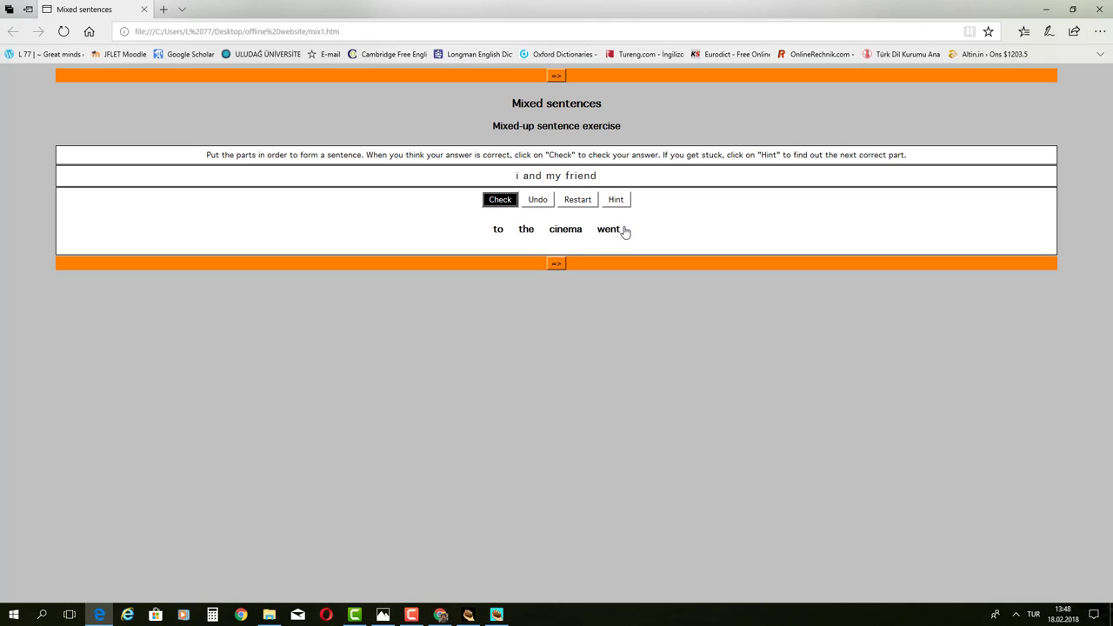
left_click(563, 231)
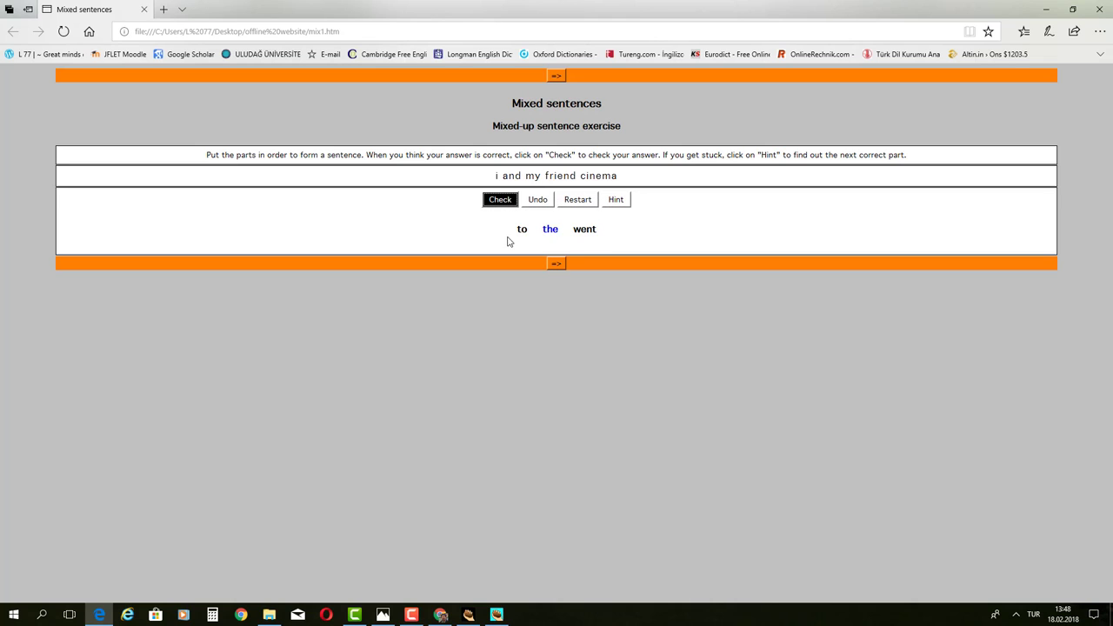
left_click(520, 232)
left_click(538, 231)
left_click(565, 231)
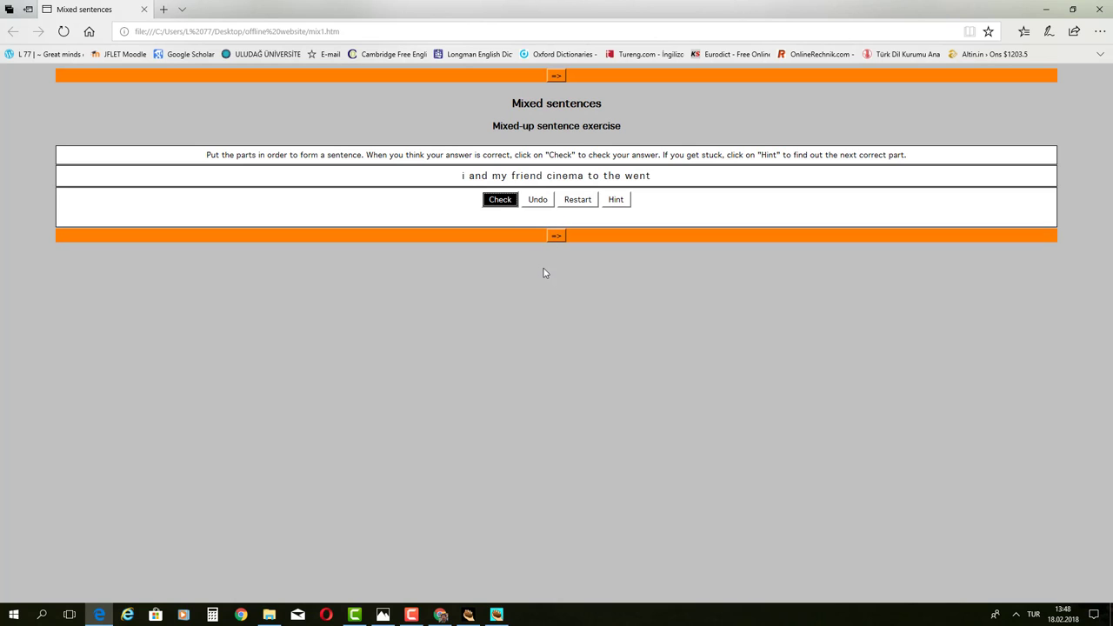
Step: Check the arranged sentence, read the feedback and dismiss it
left_click(501, 201)
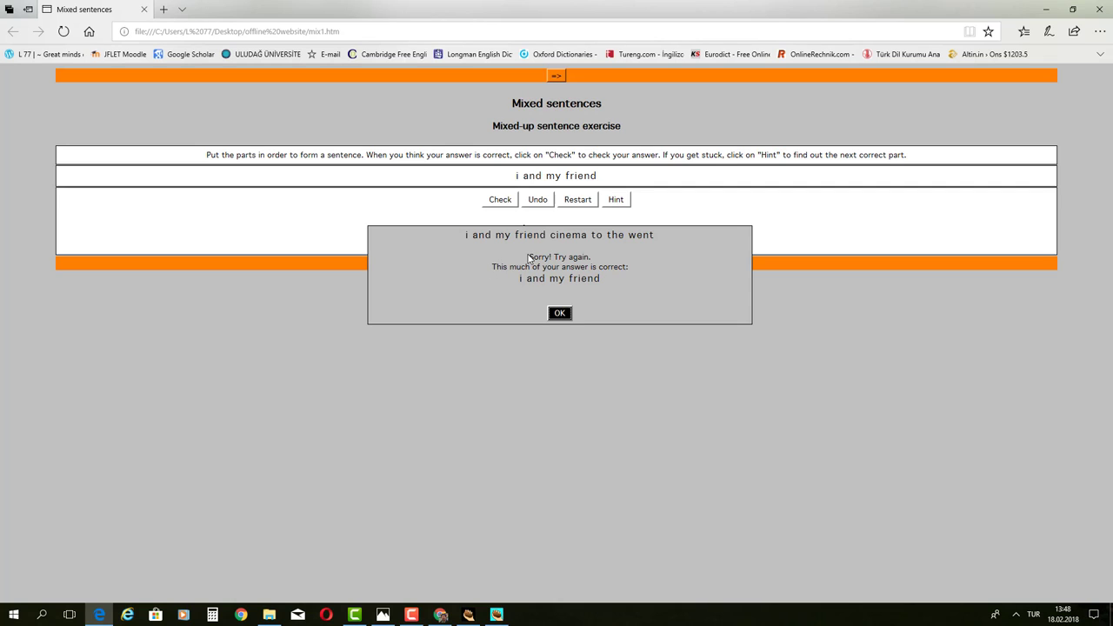
left_click_drag(527, 258, 594, 259)
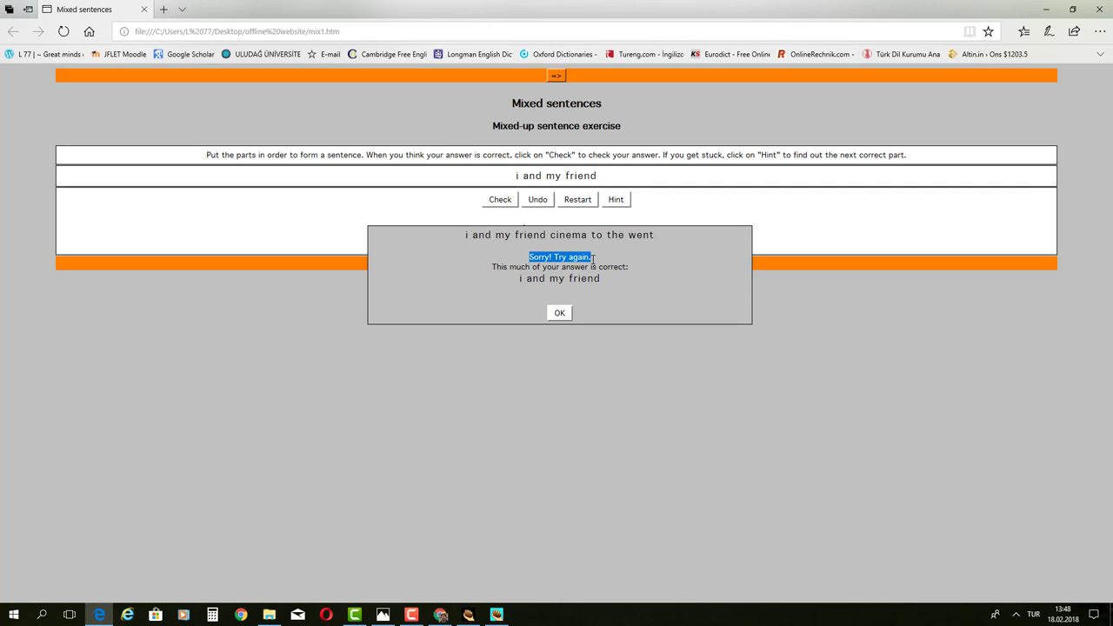
left_click_drag(492, 267, 595, 258)
left_click(559, 314)
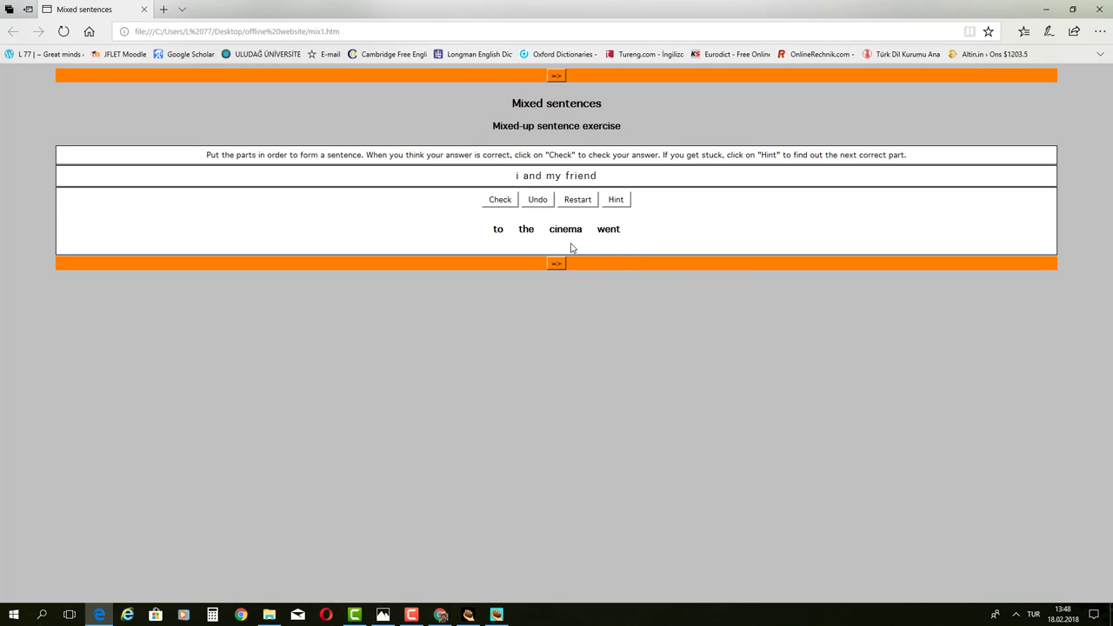
Step: Complete the arranged sentence by adding the words "went", "to", "the" and "cinema" in that order
left_click(602, 231)
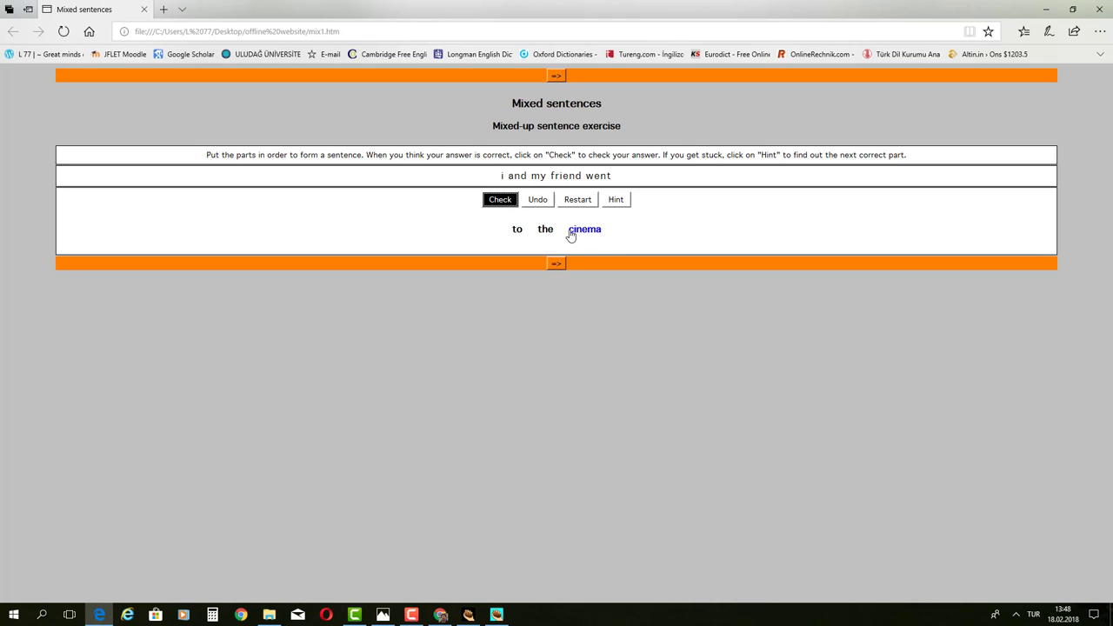
left_click(516, 231)
left_click(542, 230)
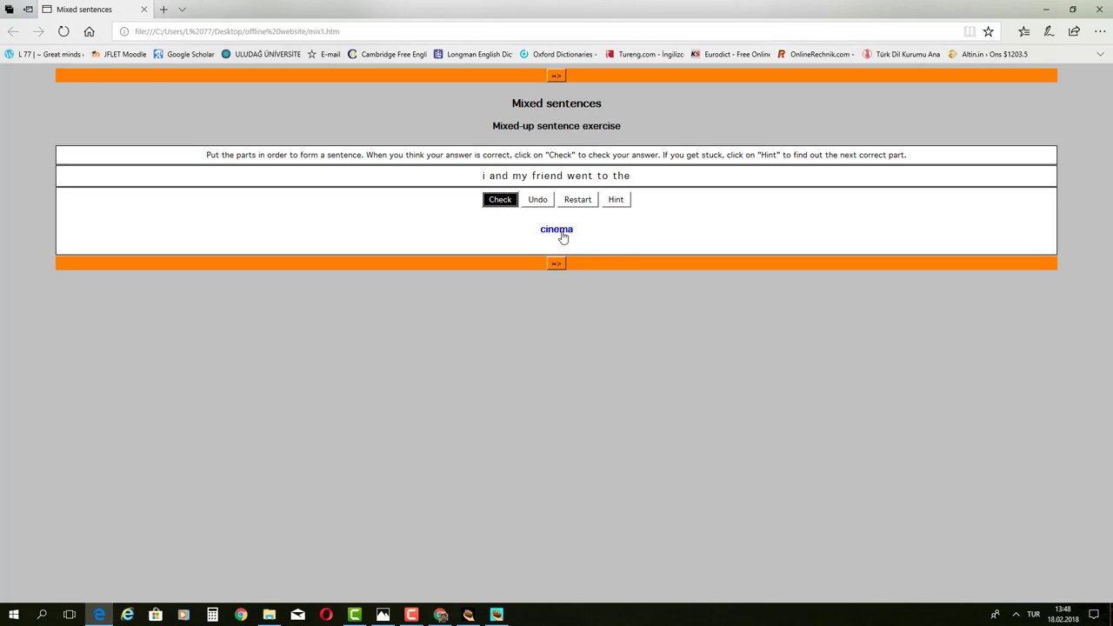
left_click(560, 231)
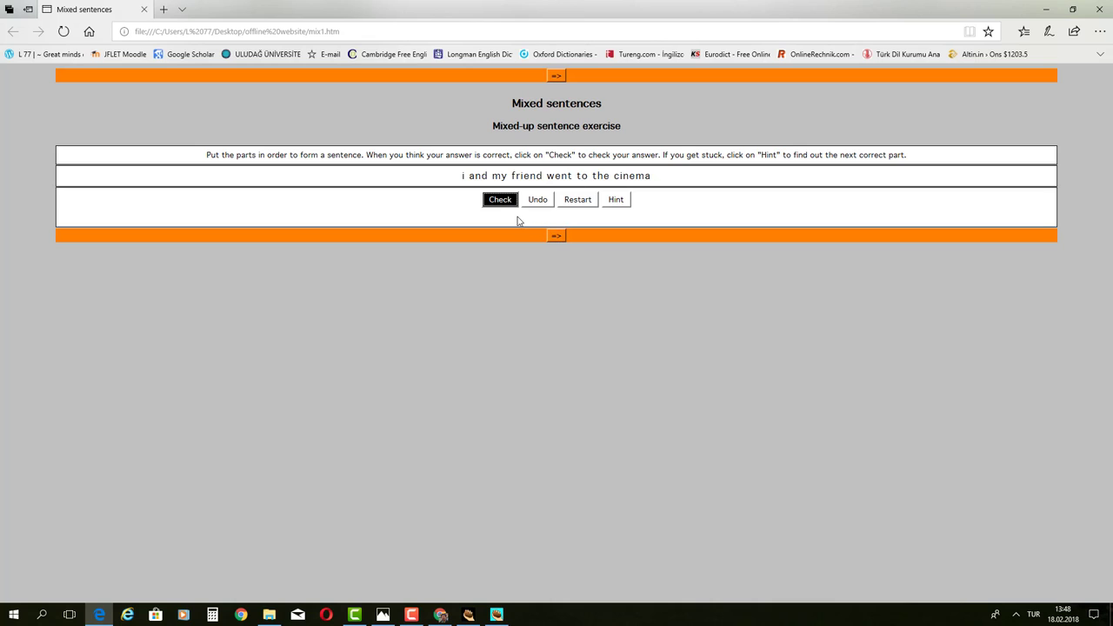
Step: Check the completed sentence, take back its last word and close the exercise page
left_click(500, 199)
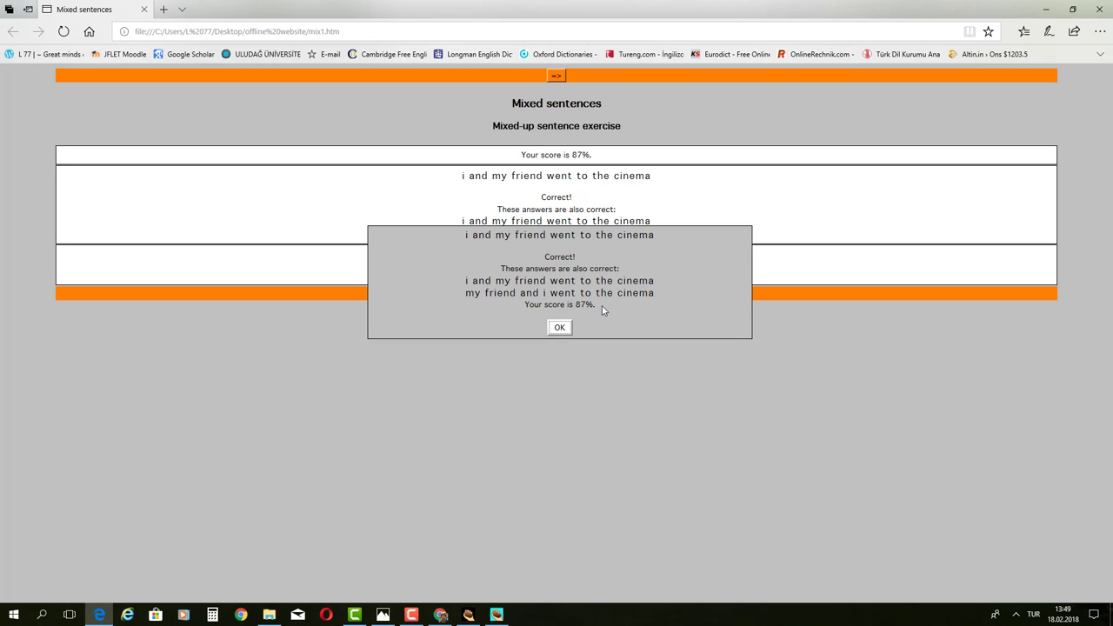
left_click(560, 328)
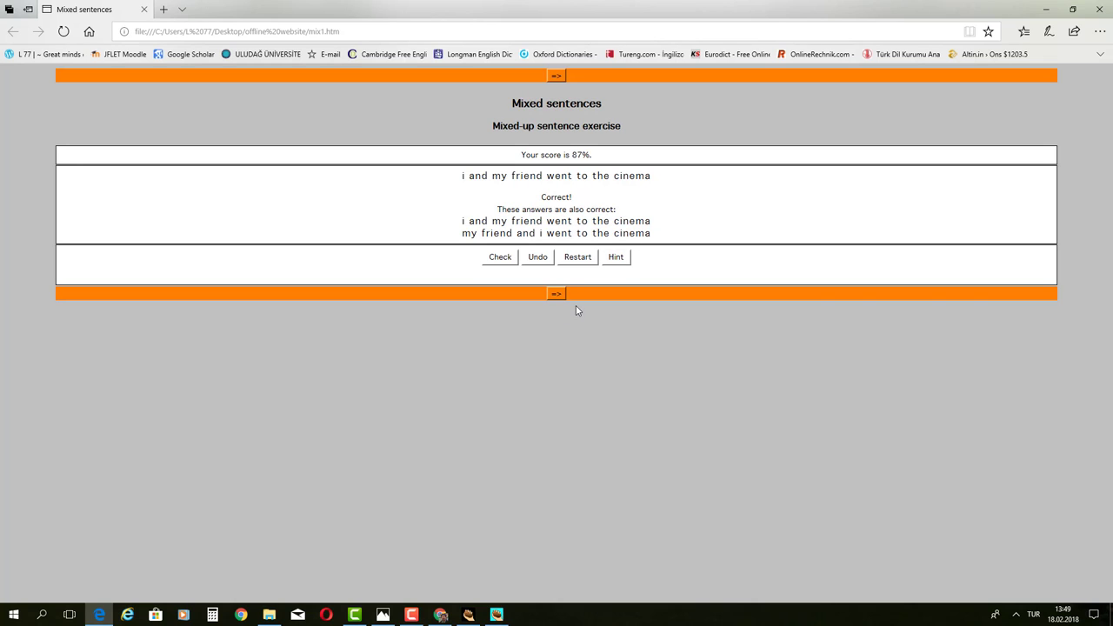
left_click(533, 261)
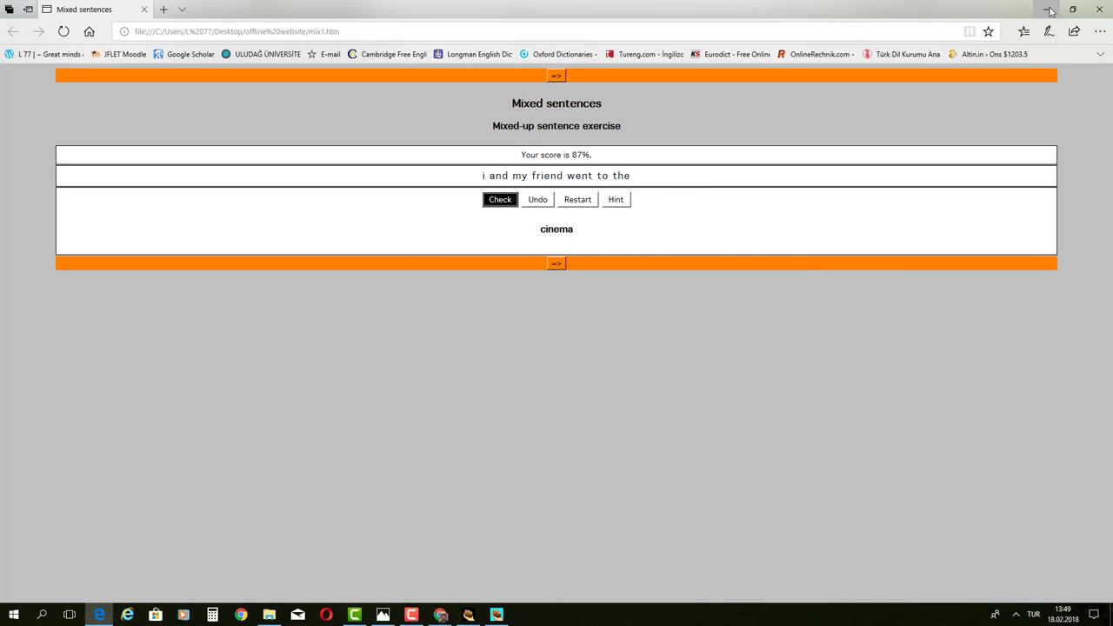
left_click(1097, 10)
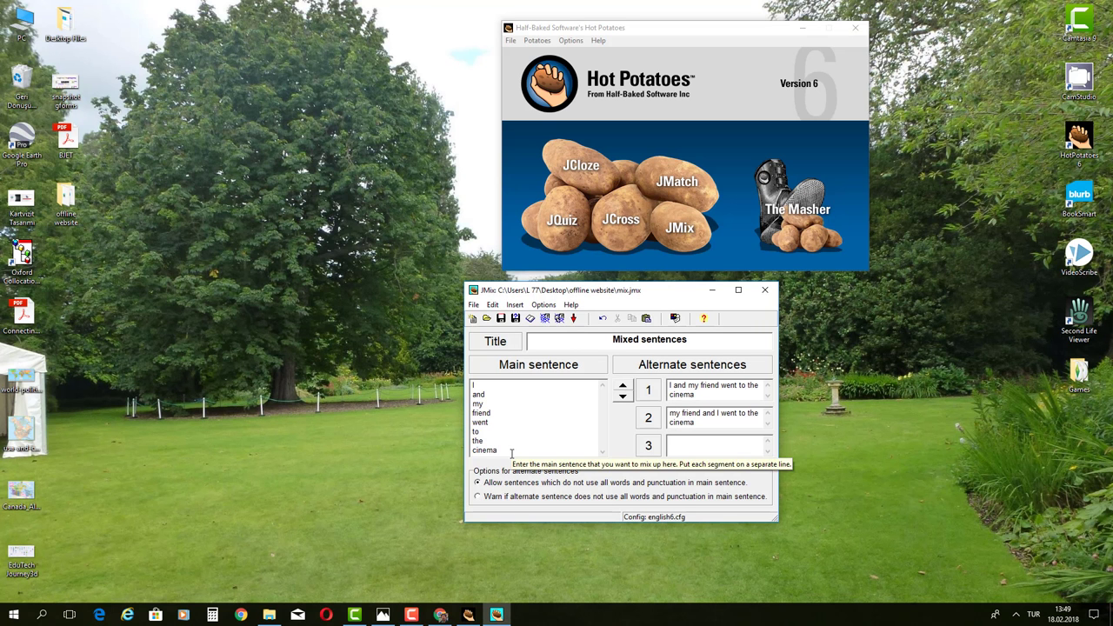
Step: Add the segments follow, white and rabbit to the main sentence and enter alternate 3 as "I and my friend white rabbit went to the cinema"
key("Return")
type("f")
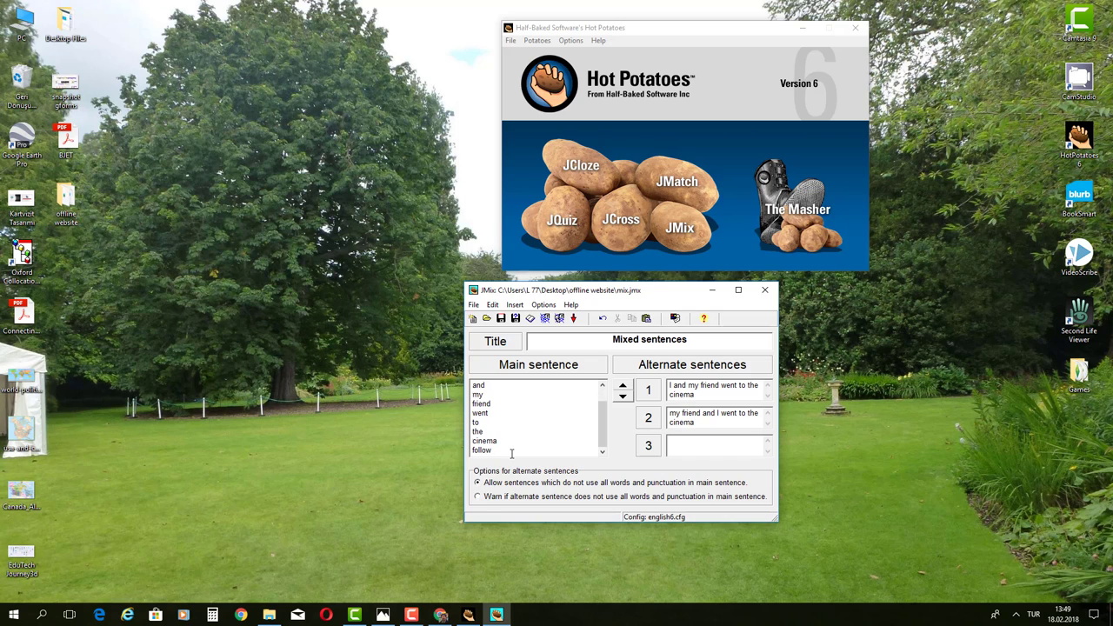
type("ollow")
key("Return")
type("white")
key("Return")
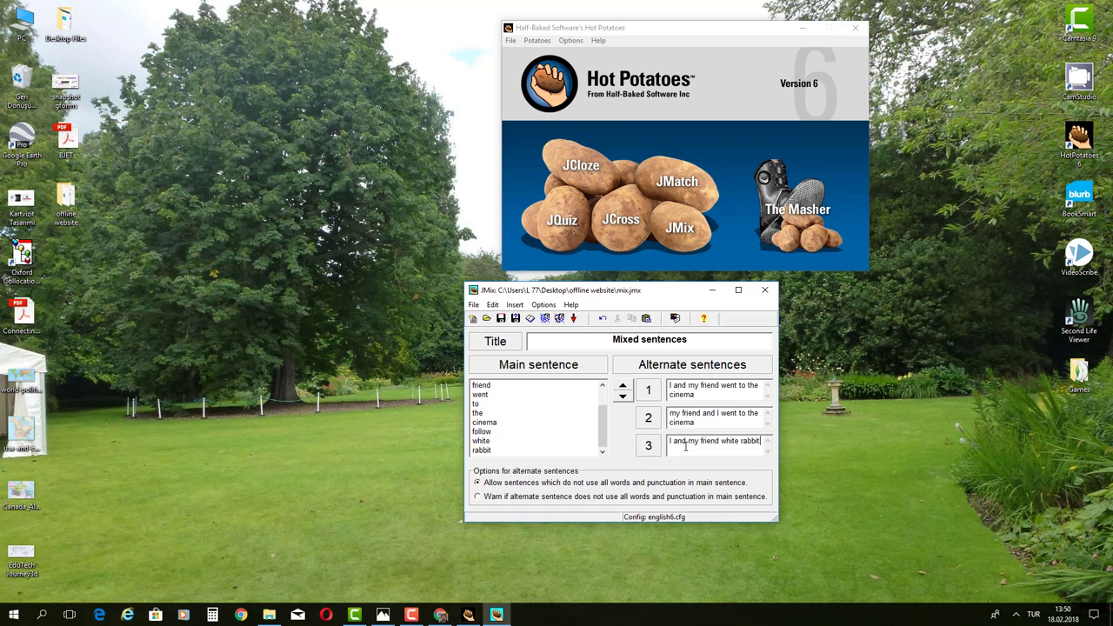
type("ent to the cinema")
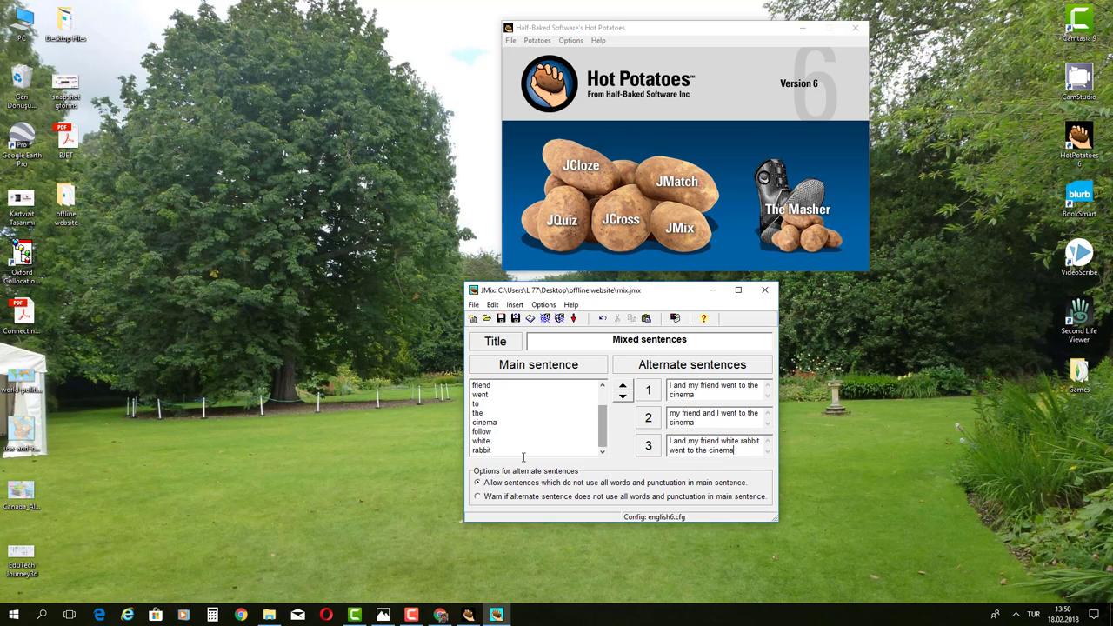
Step: Add the segments eagle and pink on separate lines at the end of the main sentence
left_click(497, 449)
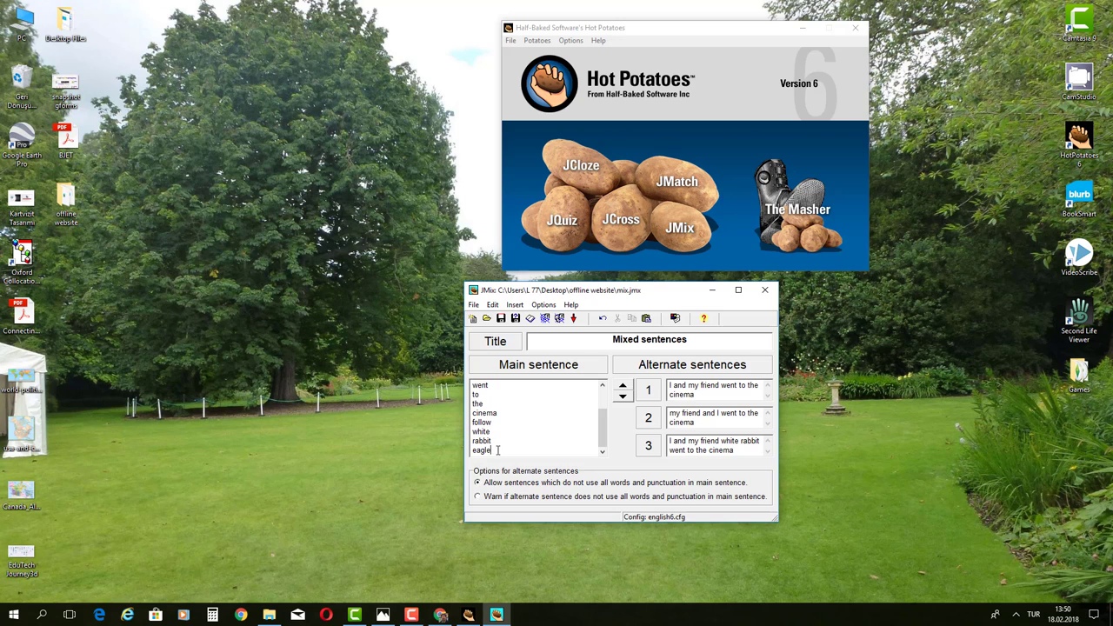
type("eagle")
key("Return")
type("pink")
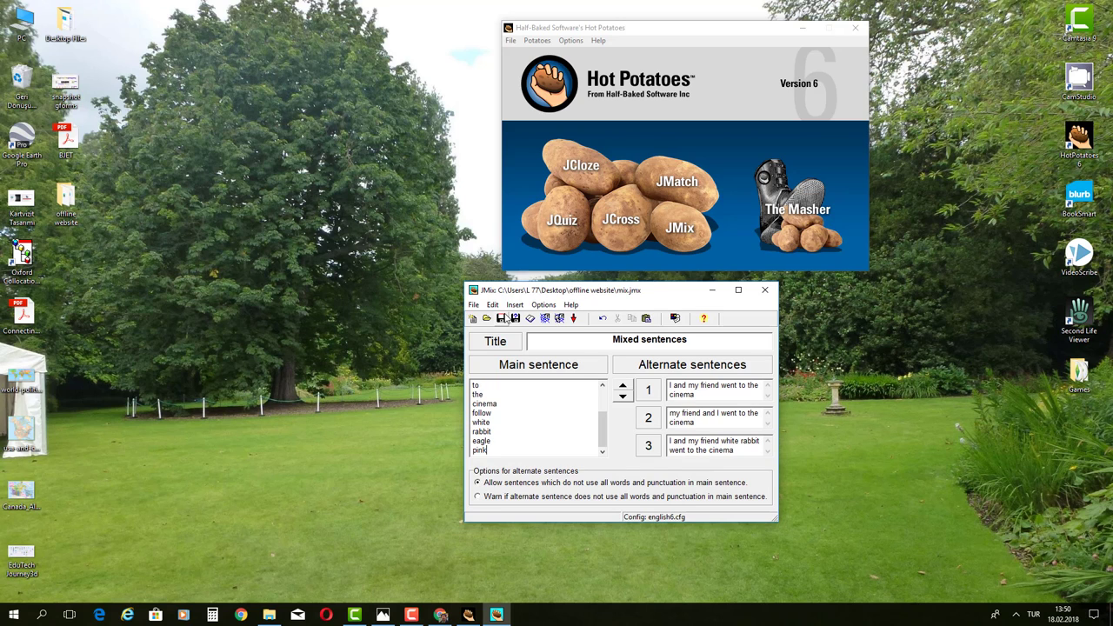
Step: Export the exercise over the existing mix1 web page, decline always capitalising "I", and view it in the browser
left_click(545, 318)
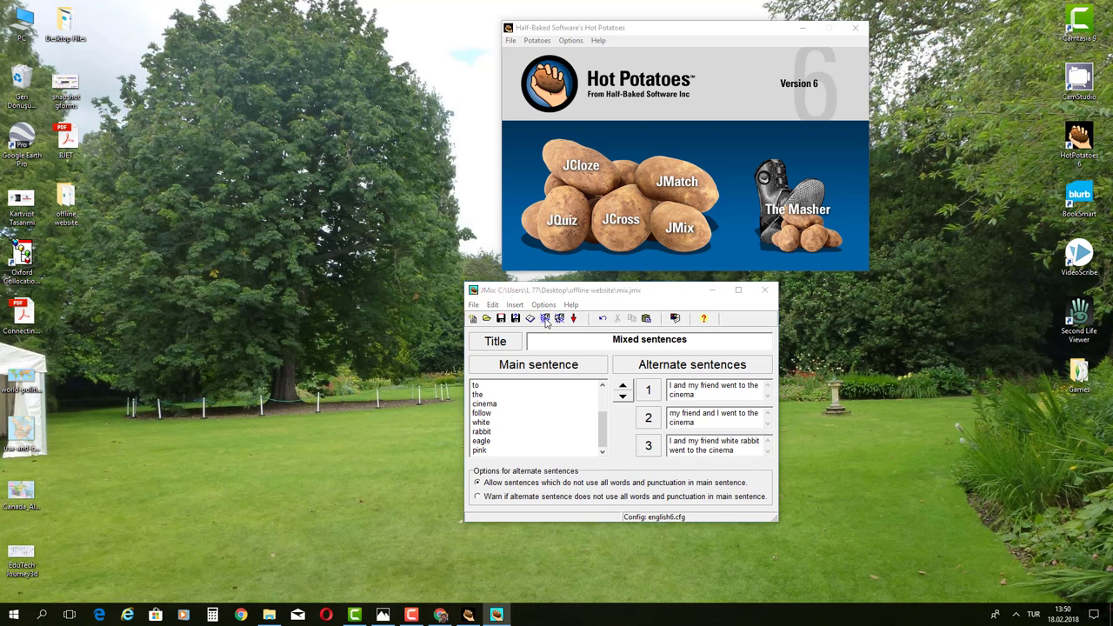
left_click(651, 276)
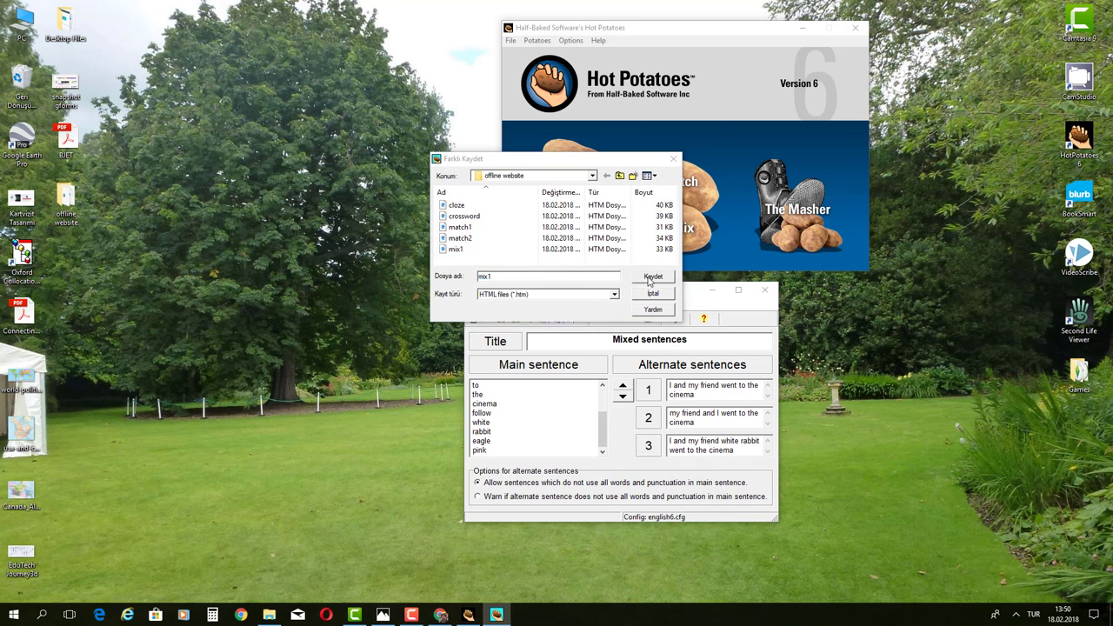
left_click(591, 311)
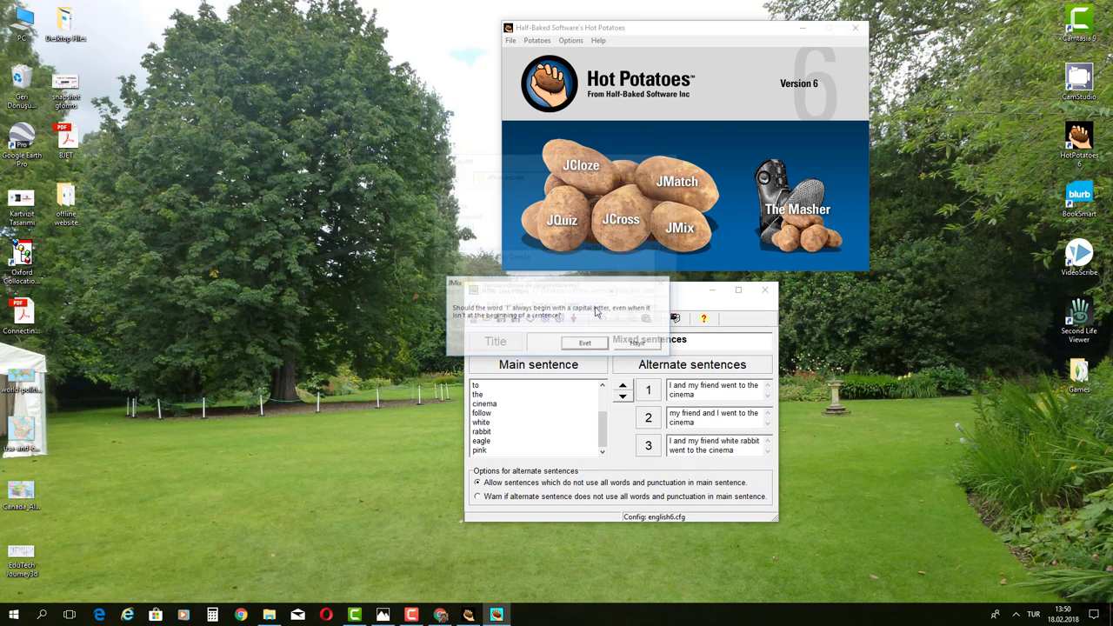
left_click(631, 344)
left_click(623, 398)
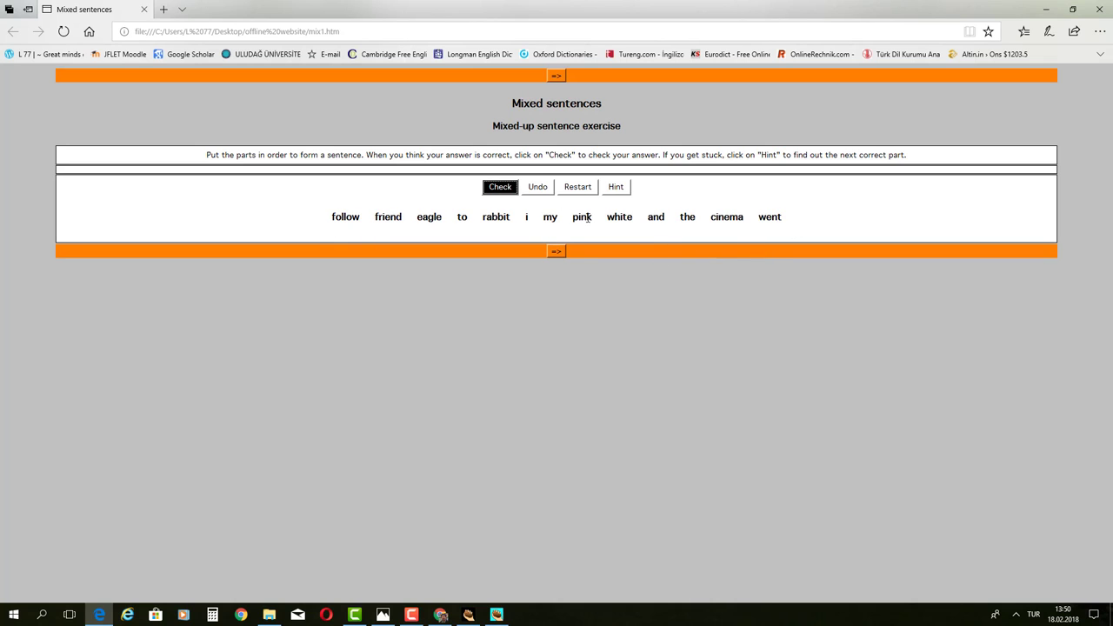
Step: Test the exercise's hint, place and take back the word "i", and close the page
left_click(613, 189)
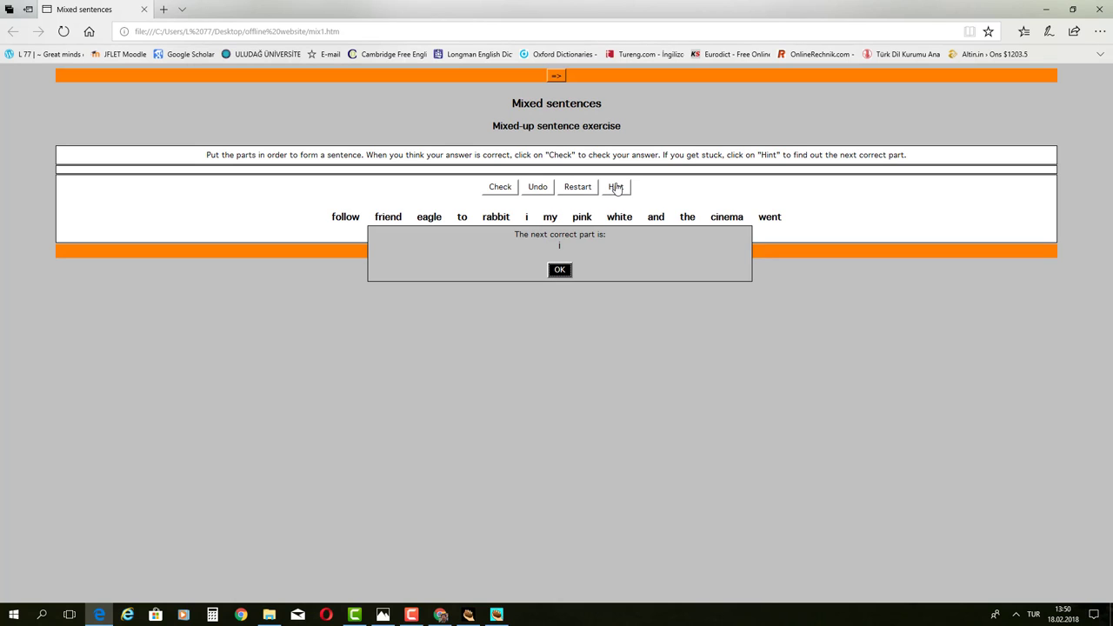
left_click(559, 271)
left_click(526, 219)
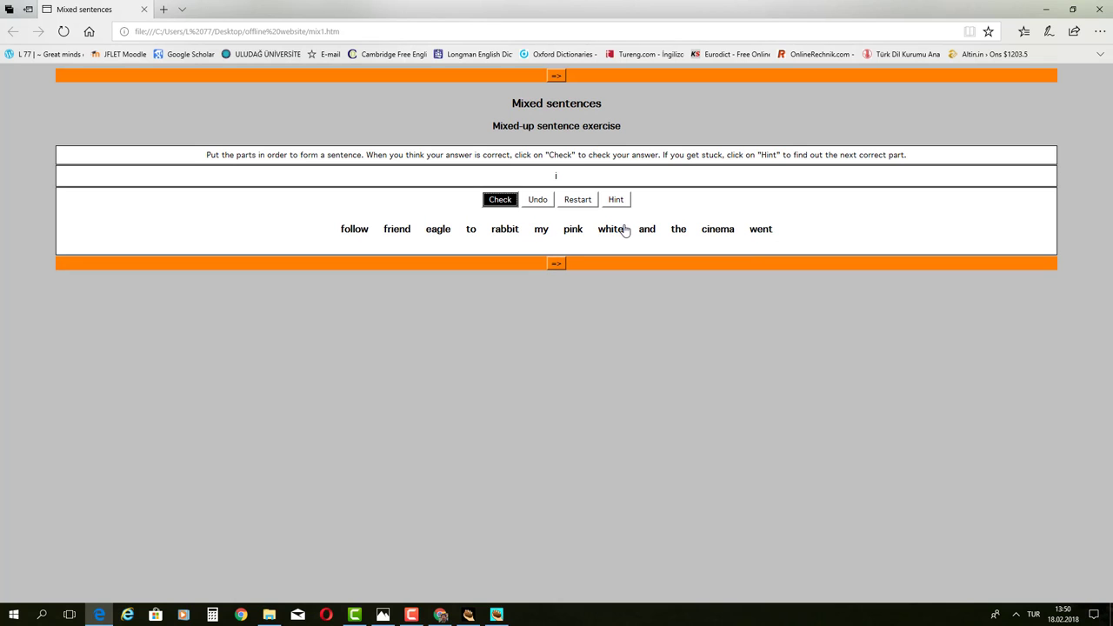
left_click(538, 201)
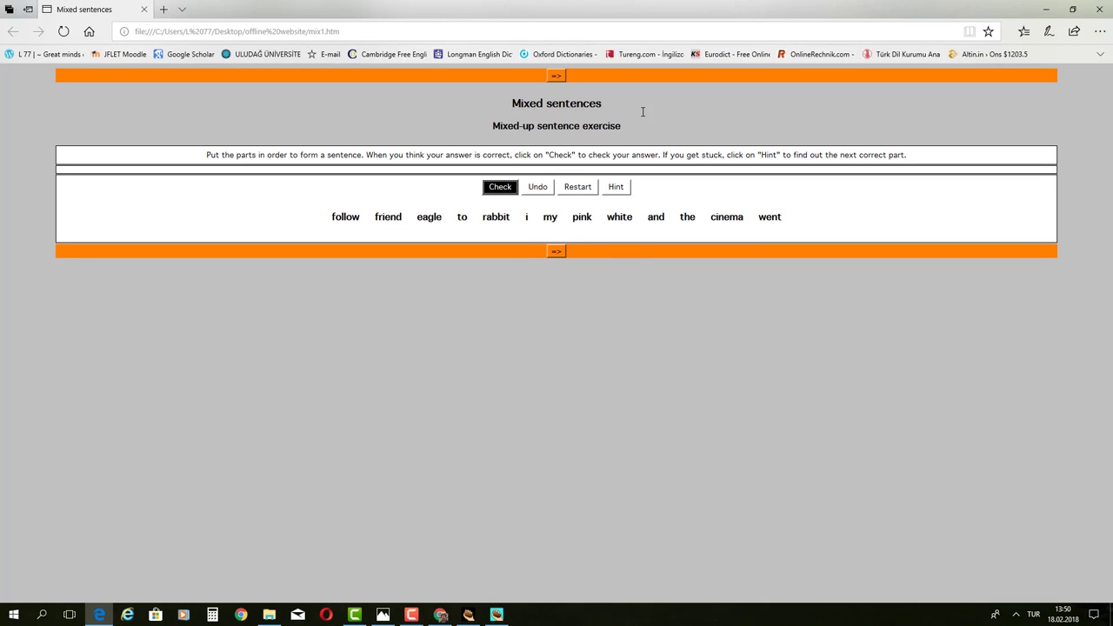
left_click(1096, 10)
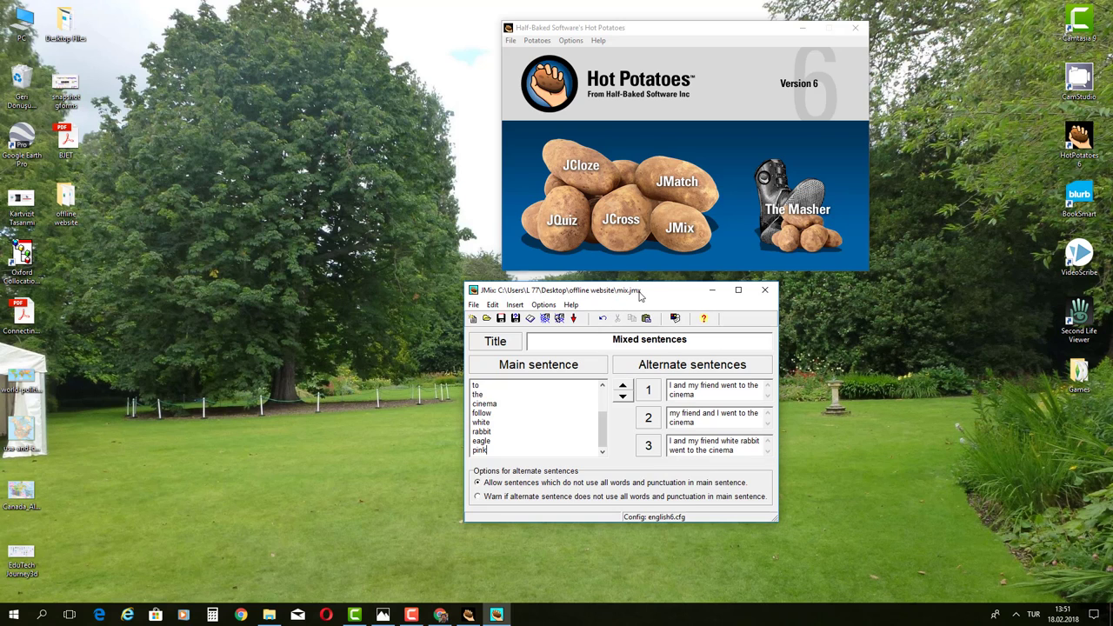
Step: Export the exercise as drag-and-drop web page mix2, decline always capitalising "I", and view it in the browser
left_click(560, 318)
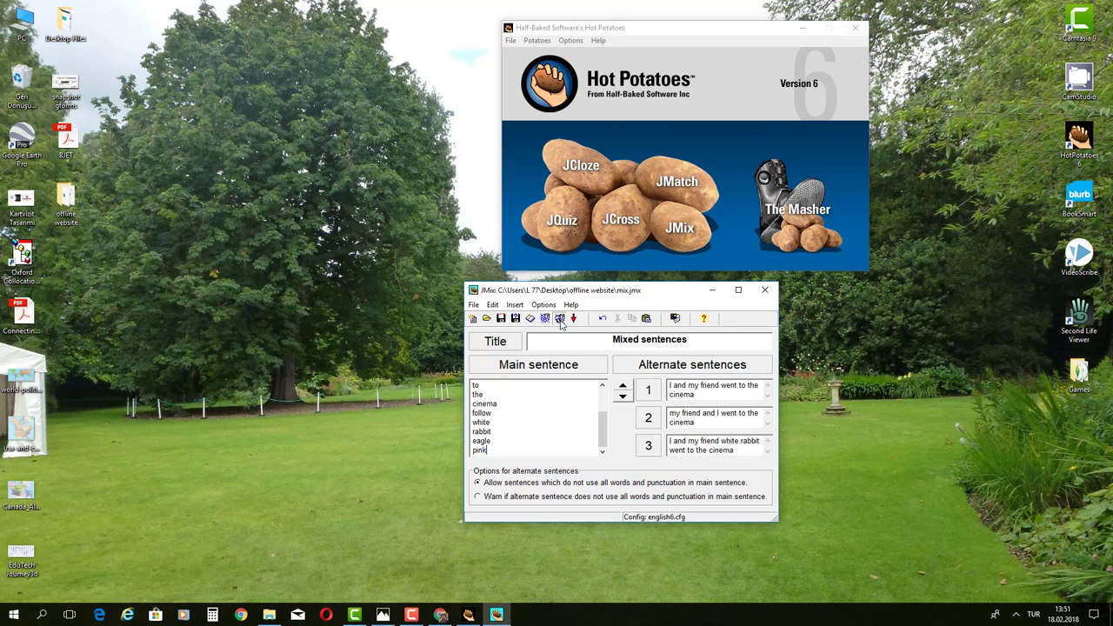
left_click(494, 275)
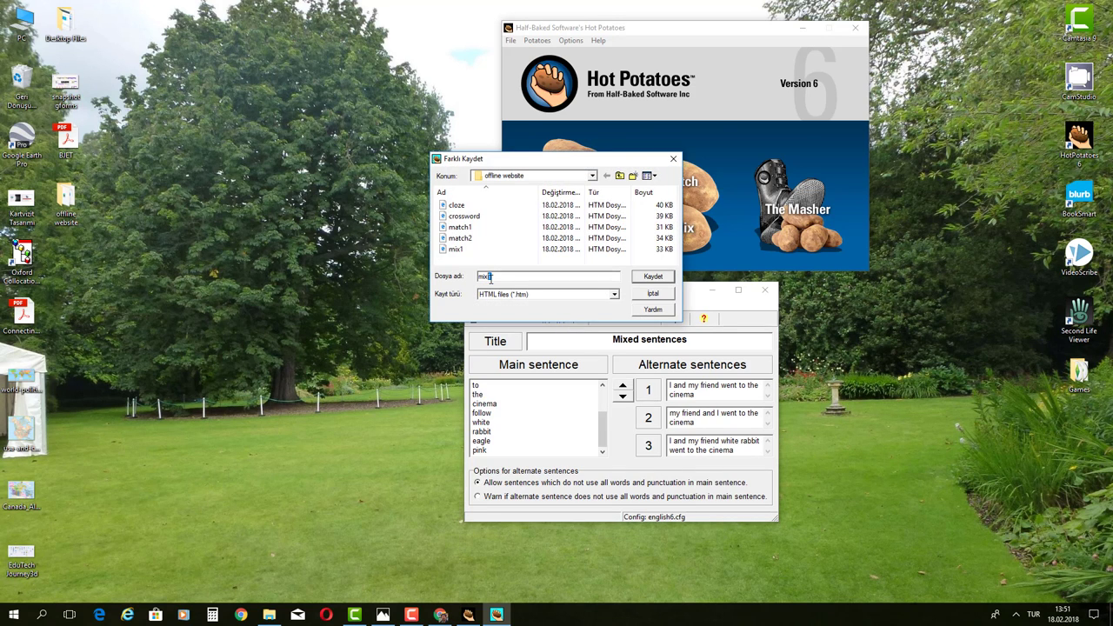
key("BackSpace")
type("2")
left_click(654, 277)
left_click(613, 342)
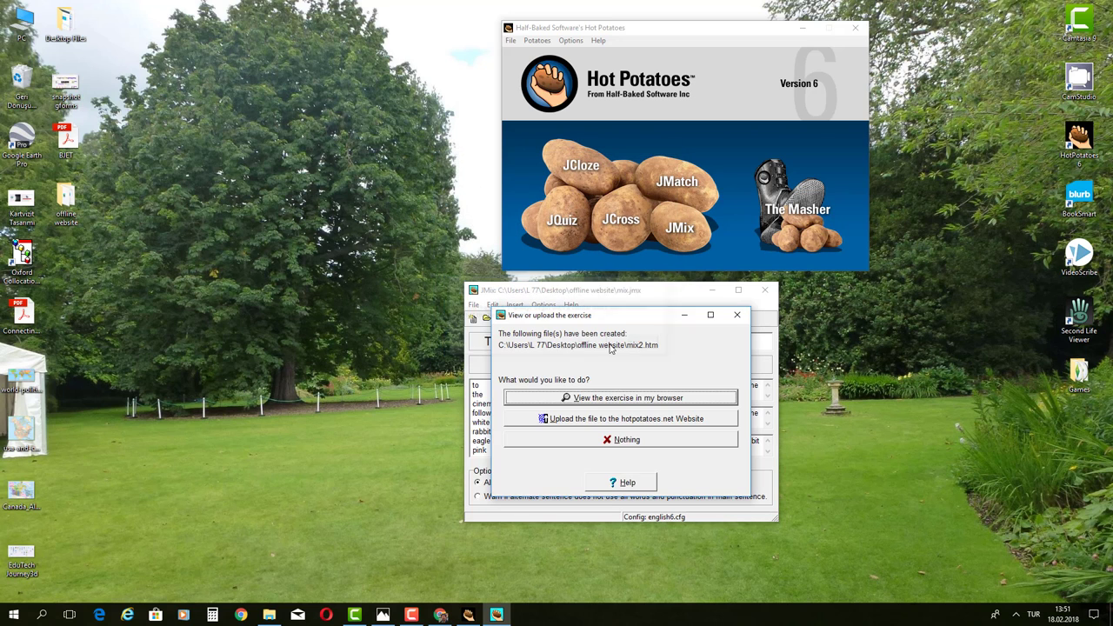
left_click(604, 399)
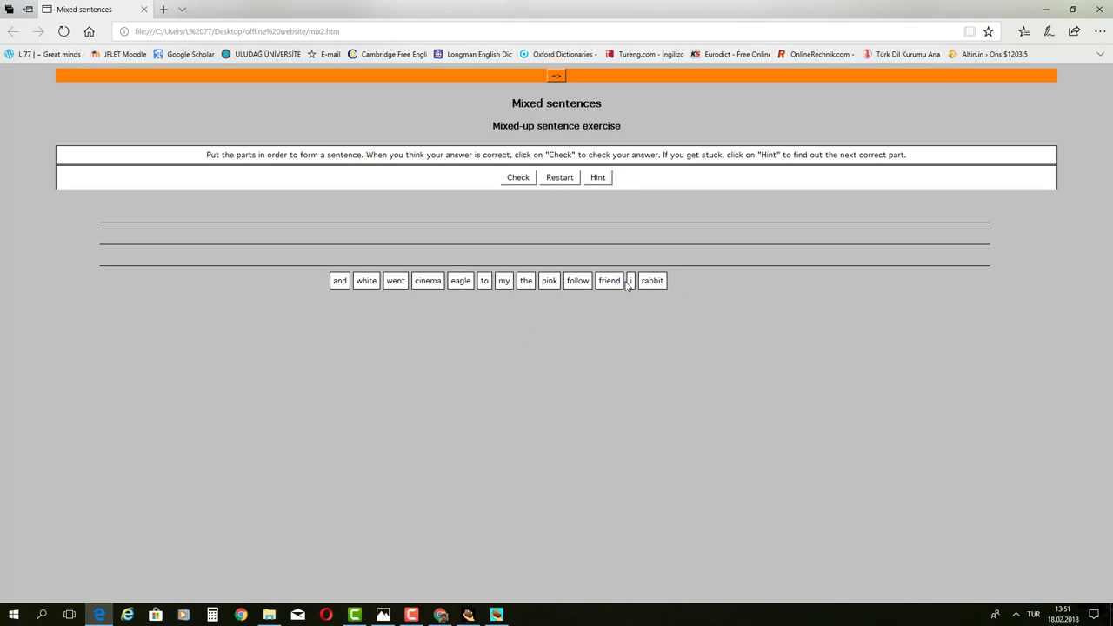
Step: Arrange the word tiles on the first line as "i and my friend follow the white rabbit"
left_click_drag(630, 280, 276, 218)
left_click_drag(340, 280, 277, 215)
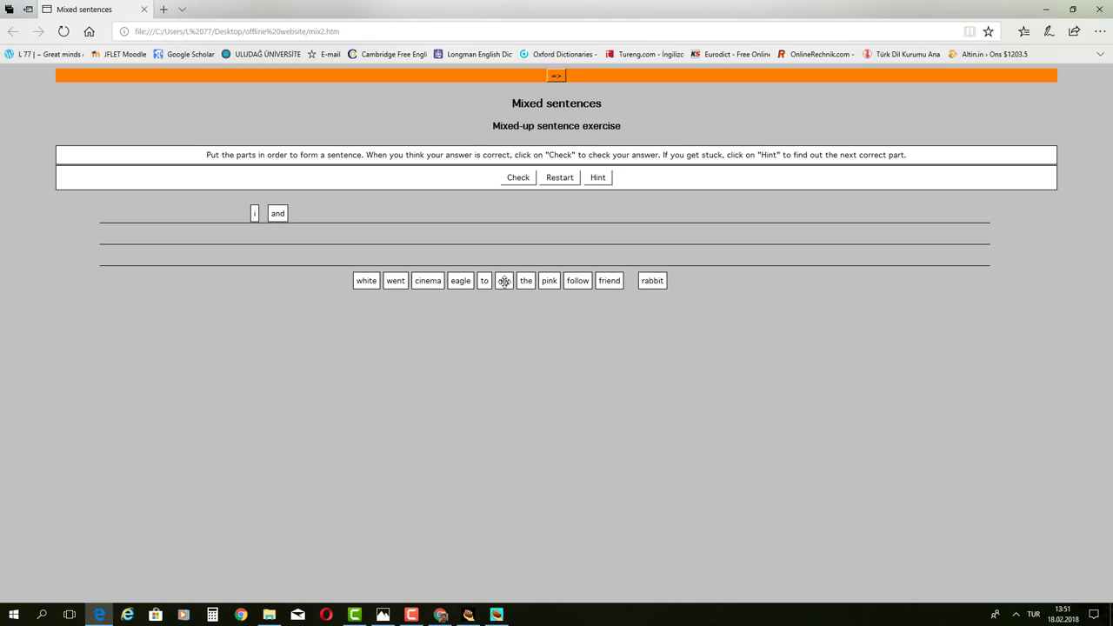
left_click_drag(504, 281, 314, 215)
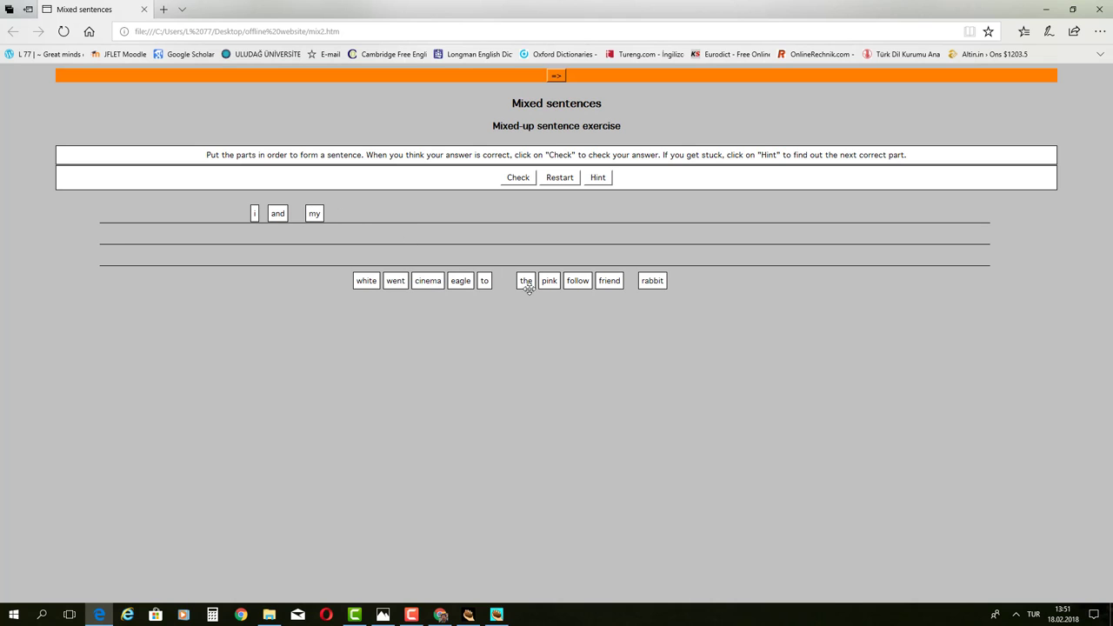
left_click_drag(608, 281, 365, 217)
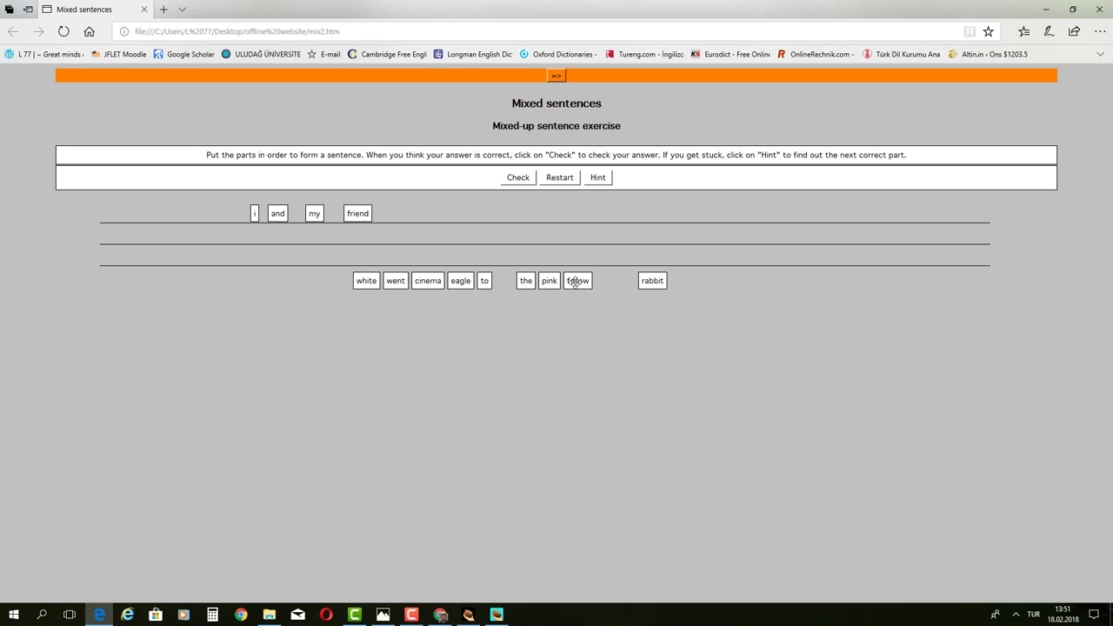
left_click_drag(575, 282, 404, 215)
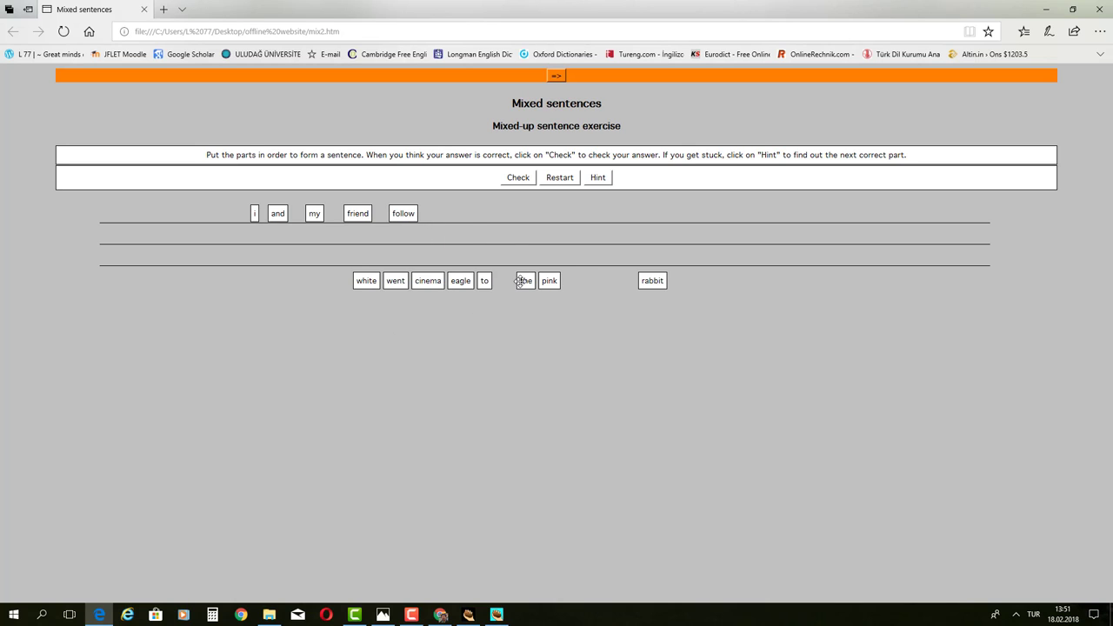
left_click_drag(520, 281, 440, 215)
left_click_drag(366, 281, 483, 214)
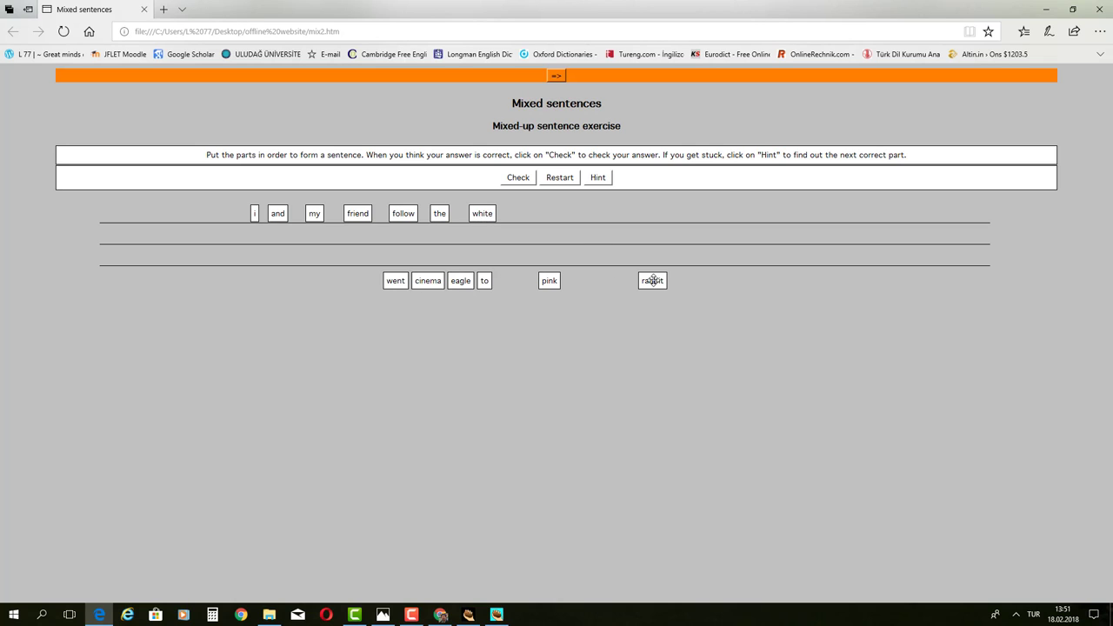
left_click_drag(652, 280, 520, 214)
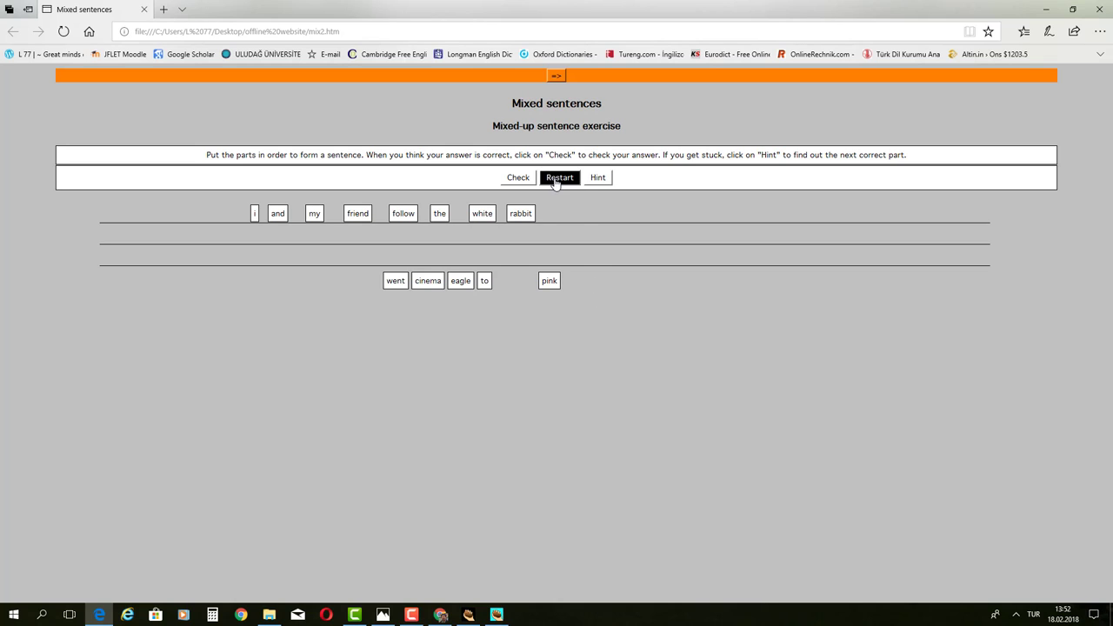
Step: Check the arranged tiles, dismiss the feedback and close the drag-and-drop exercise page
left_click(519, 180)
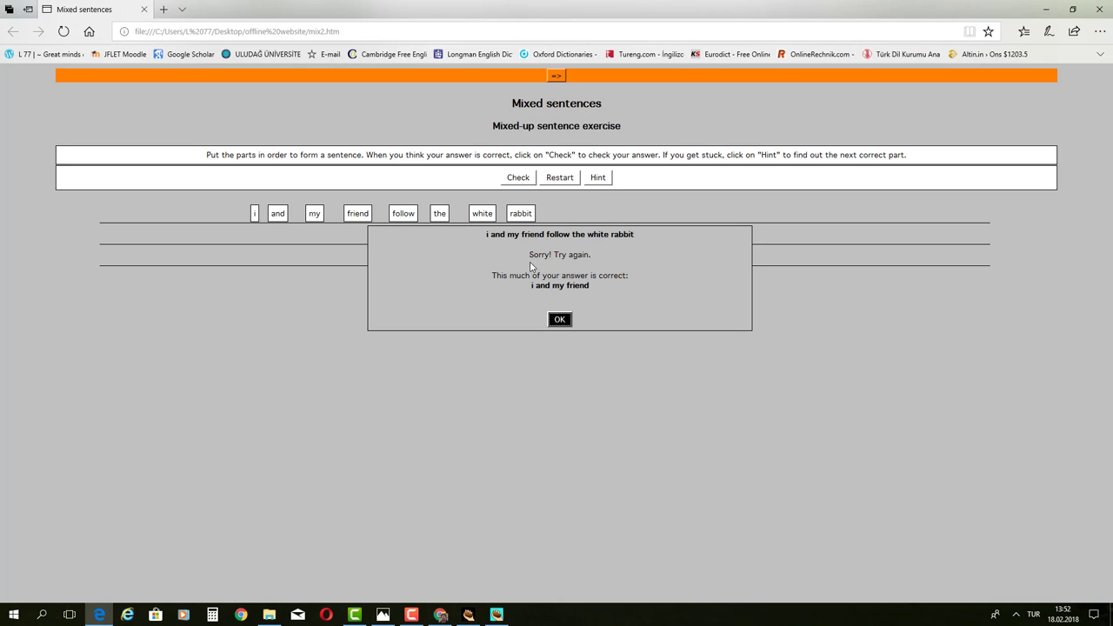
left_click(561, 319)
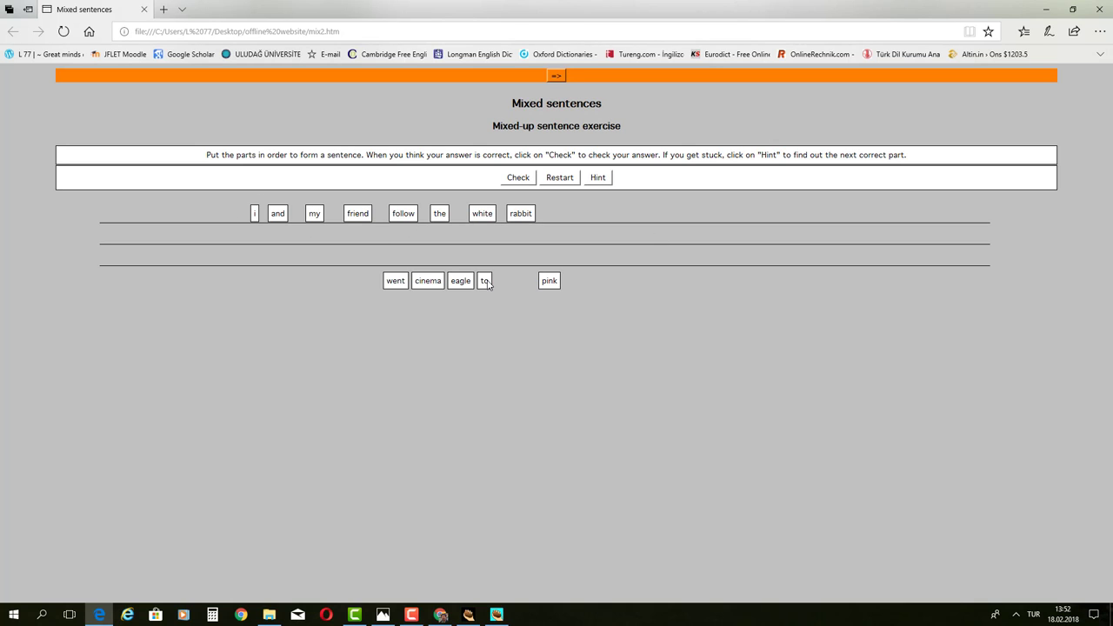
left_click(1098, 9)
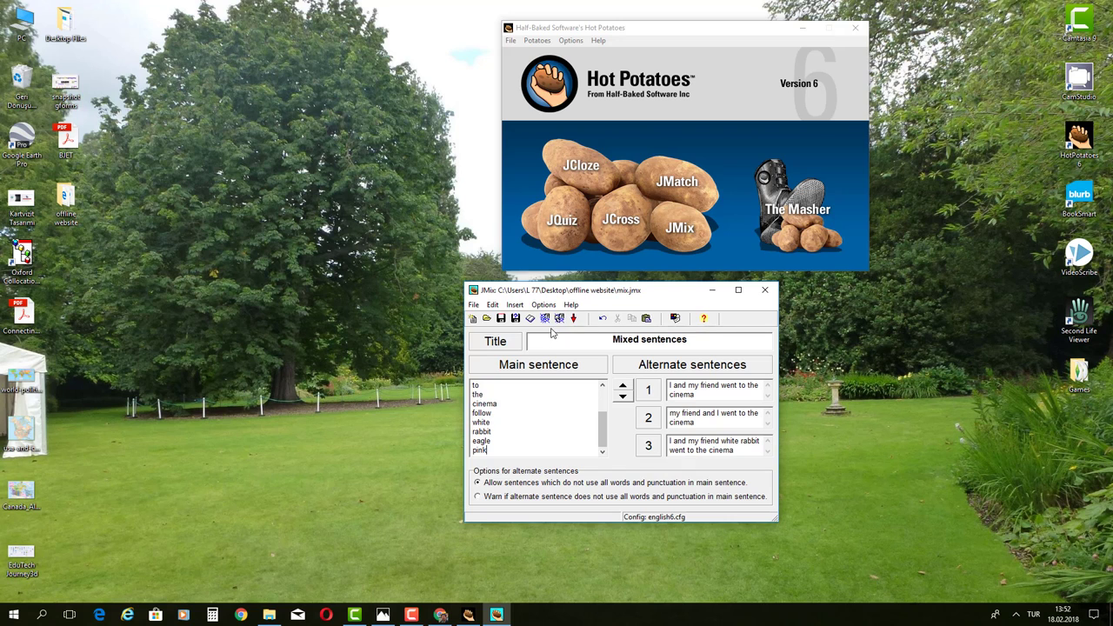
Step: Close the JMix exercise and start a new JQuiz exercise
left_click(765, 292)
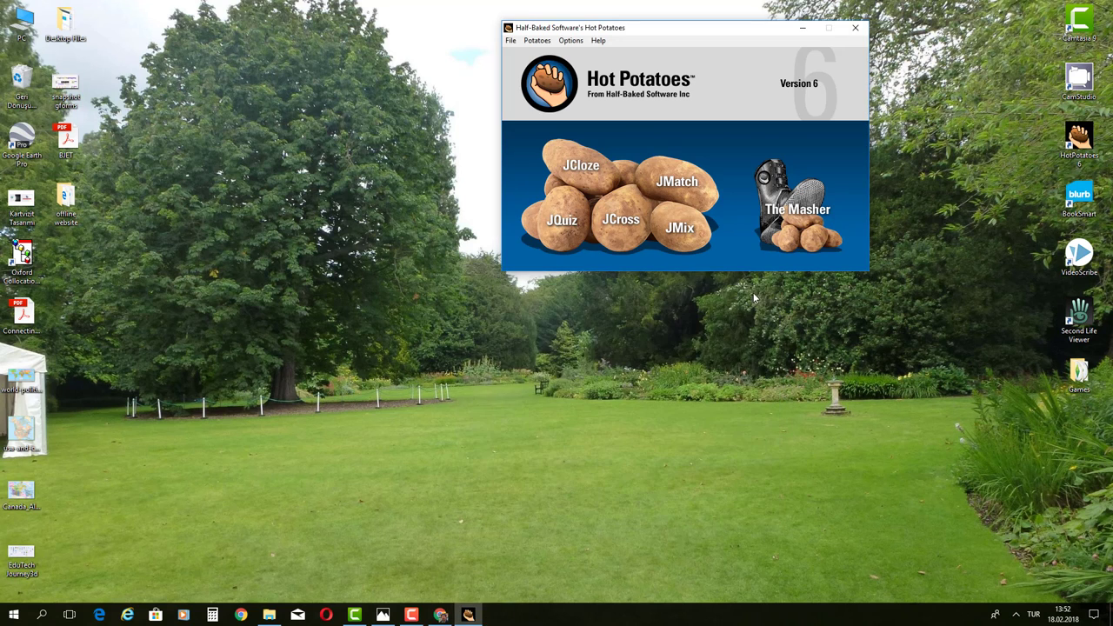
left_click(565, 226)
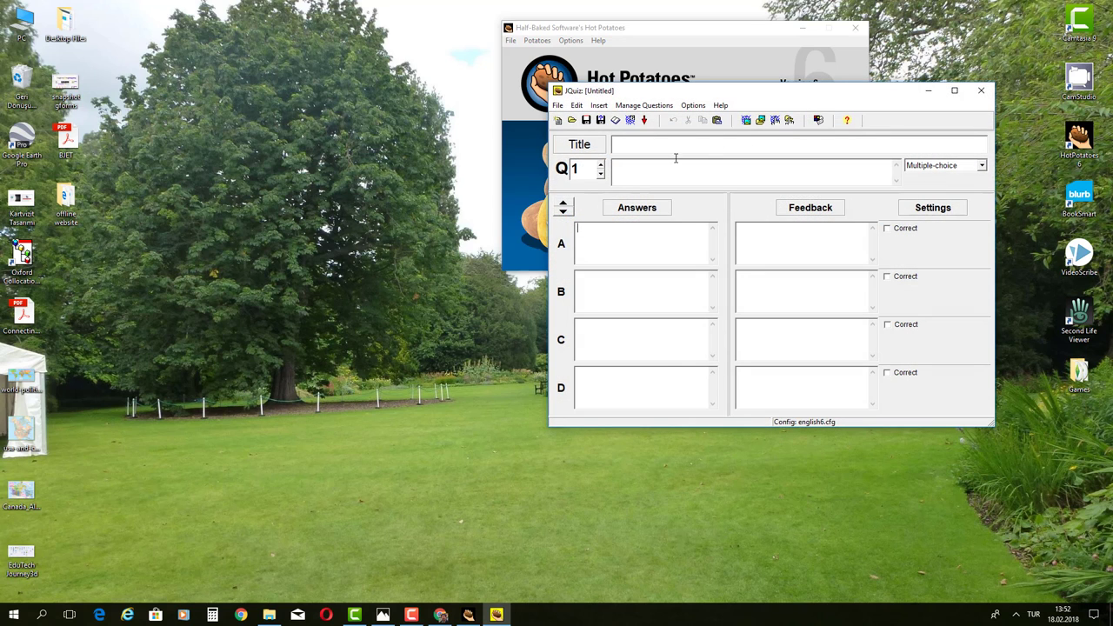
Step: Move the JQuiz window lower on the desktop and title the exercise "Quiz 1"
left_click_drag(752, 93, 545, 210)
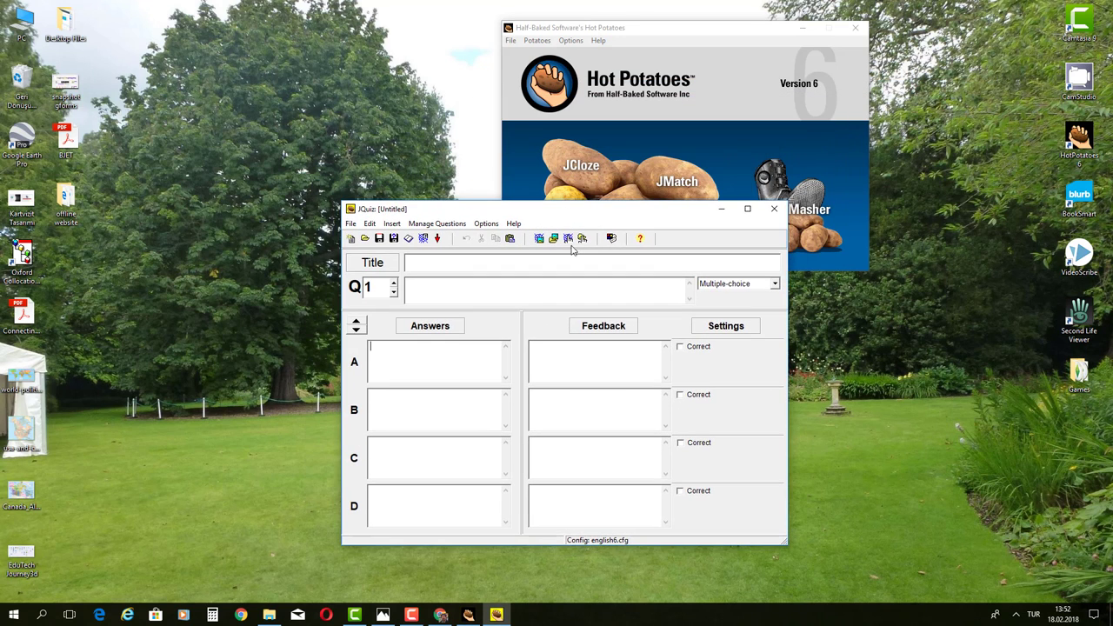
left_click(592, 260)
type("Quiz 1")
left_click(415, 299)
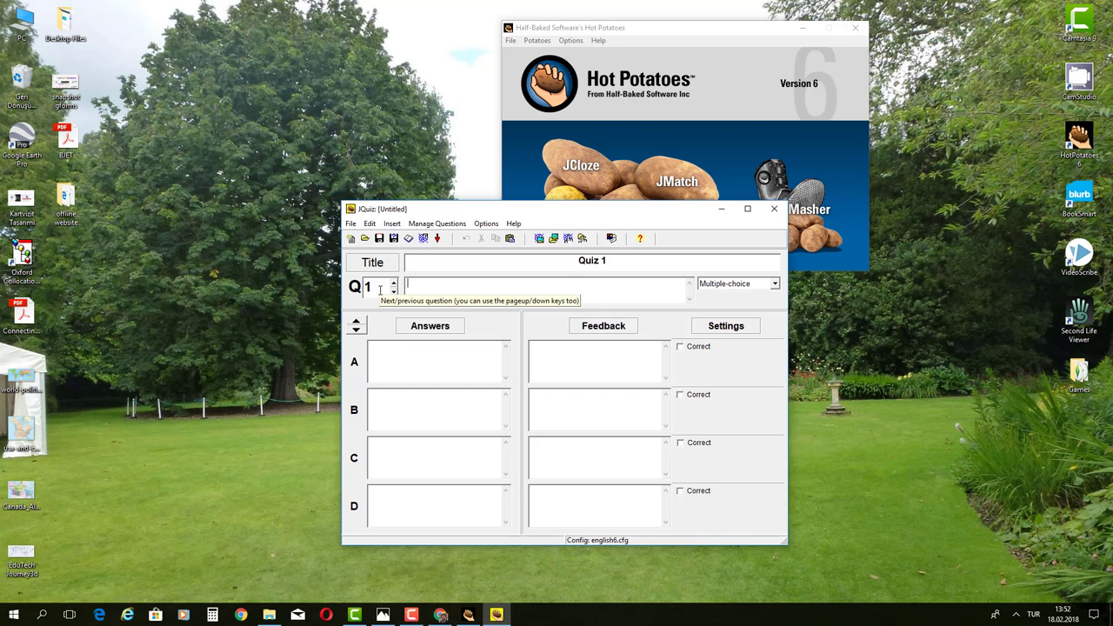
Step: Browse forward through the blank question slots and return to question 1
left_click(393, 285)
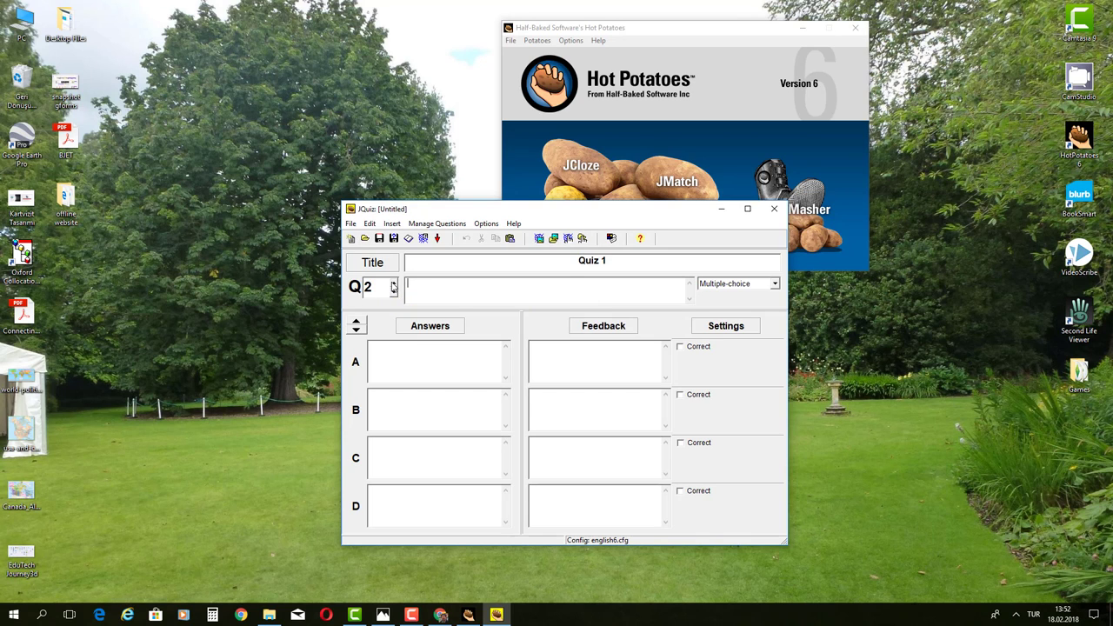
left_click(393, 285)
left_click(393, 284)
left_click(393, 284)
left_click(392, 284)
left_click(392, 285)
left_click(393, 293)
left_click(393, 293)
left_click(393, 293)
left_click(393, 293)
left_click(393, 293)
left_click(393, 292)
Step: Keep question 1 as Multiple-choice and enter "Which of the following animals is accepted as the king of the forest?"
left_click(774, 283)
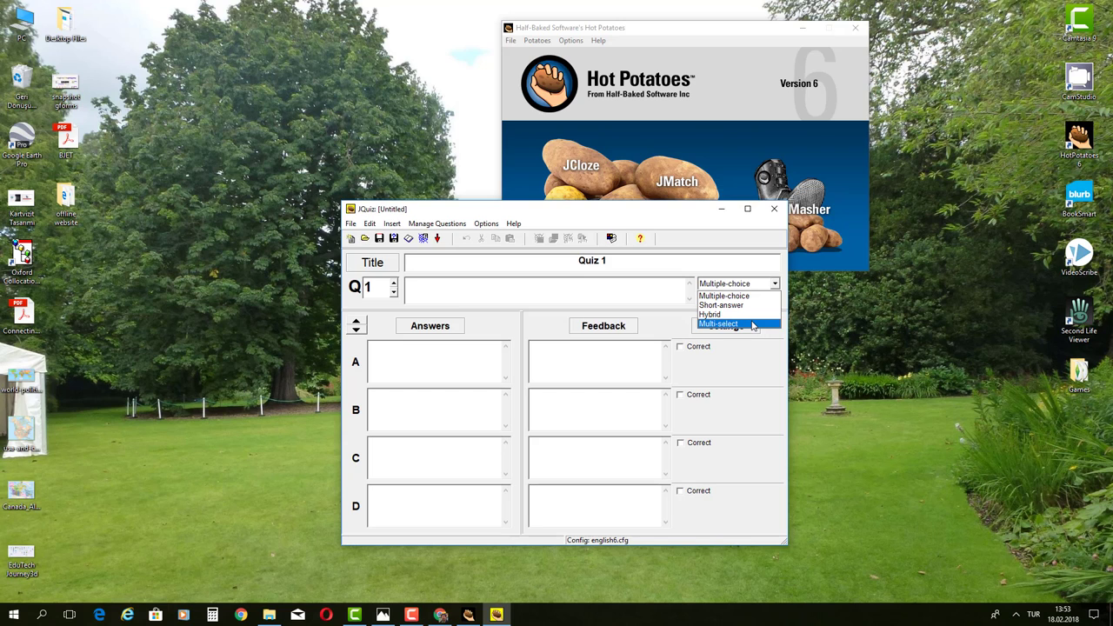
left_click(728, 299)
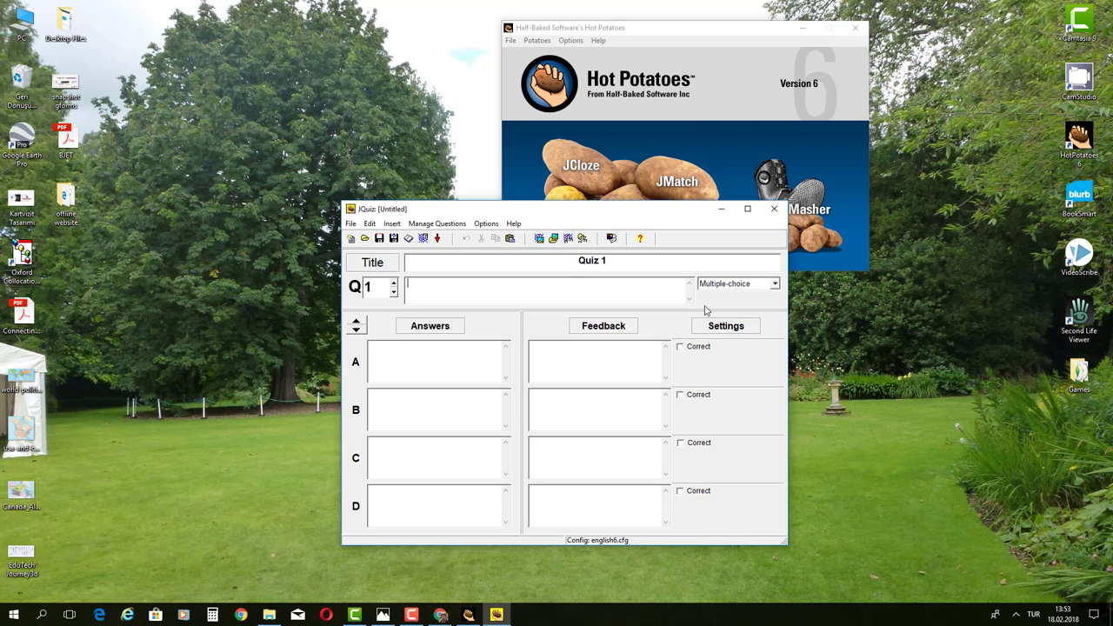
type("Which of the following animals is the")
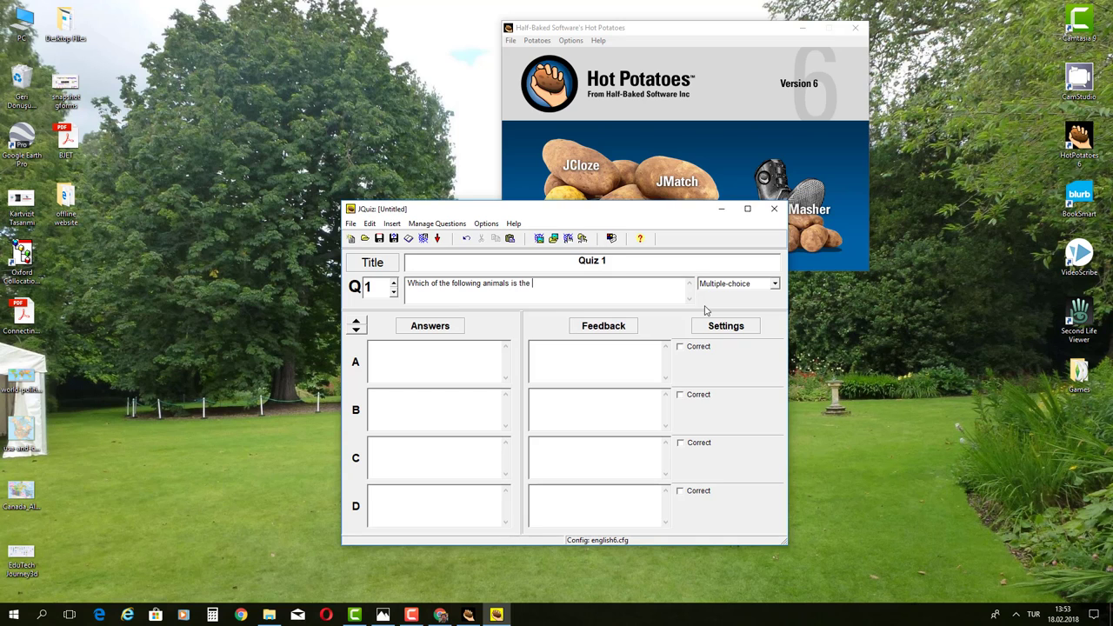
key("BackSpace")
key("BackSpace")
key("BackSpace")
type("accepted as the king of the forest?")
Step: Enter Bear, Cheetah, Lion and Tiger as answers A to D
left_click(429, 369)
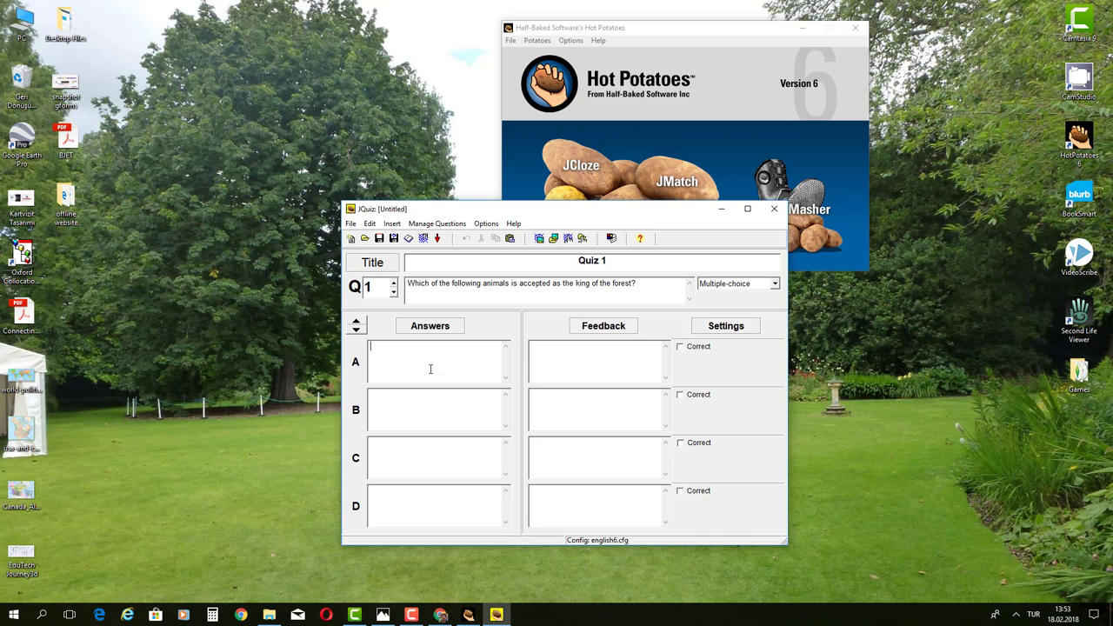
type("Bea")
type("Cheeta")
type("h")
left_click(429, 454)
type("Lion")
left_click(418, 509)
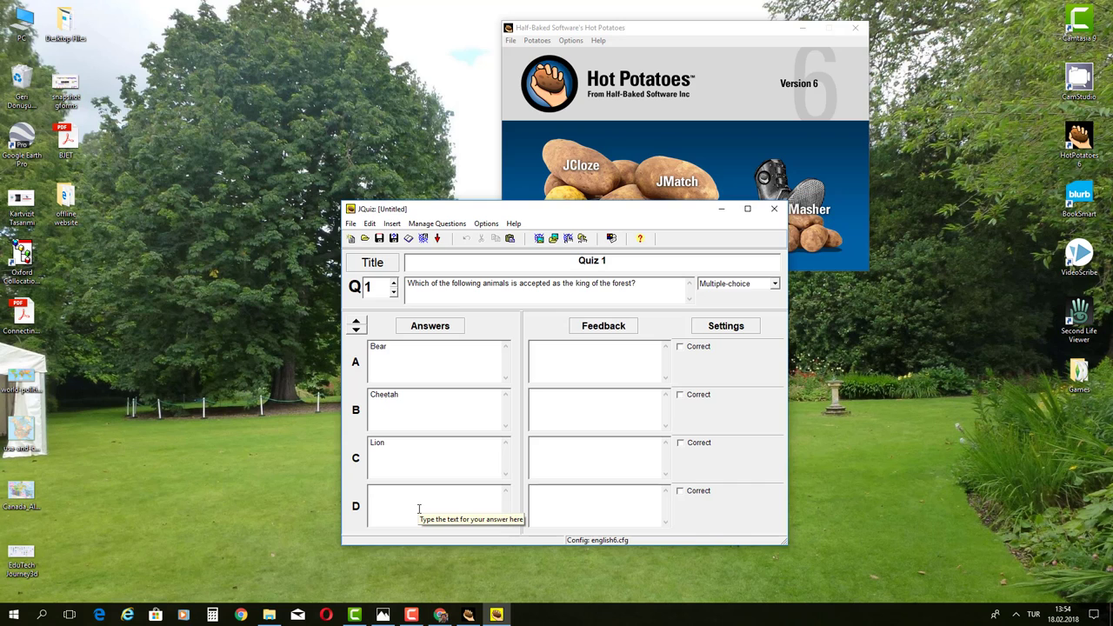
type("T")
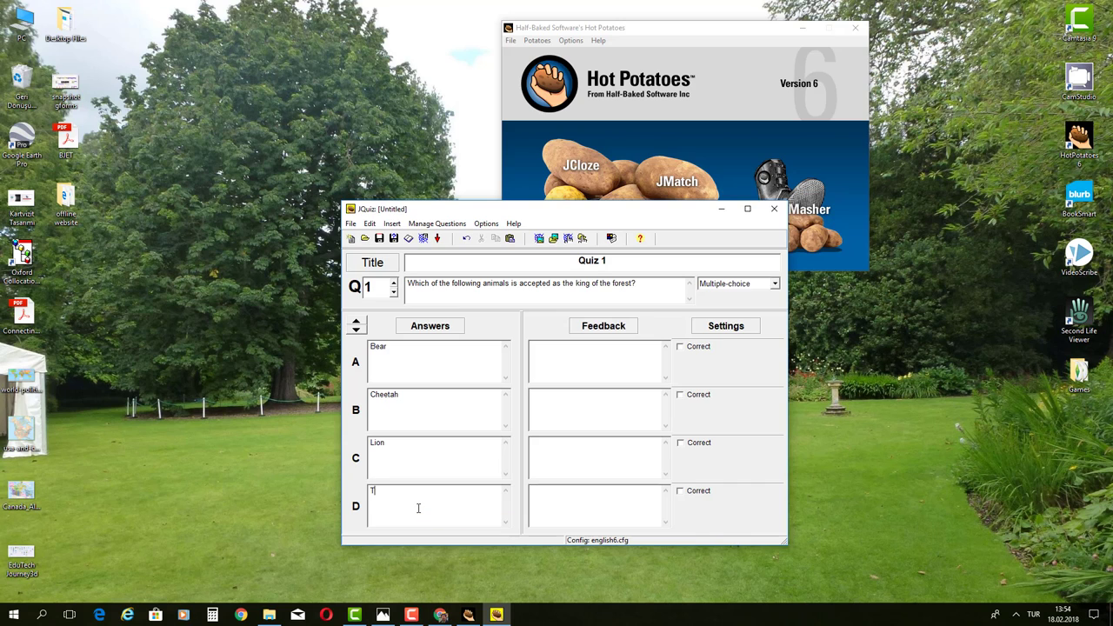
type("iger")
Step: Look through the additional answer slots and enter Rabbit as answer E
left_click(356, 327)
left_click(355, 327)
left_click(356, 328)
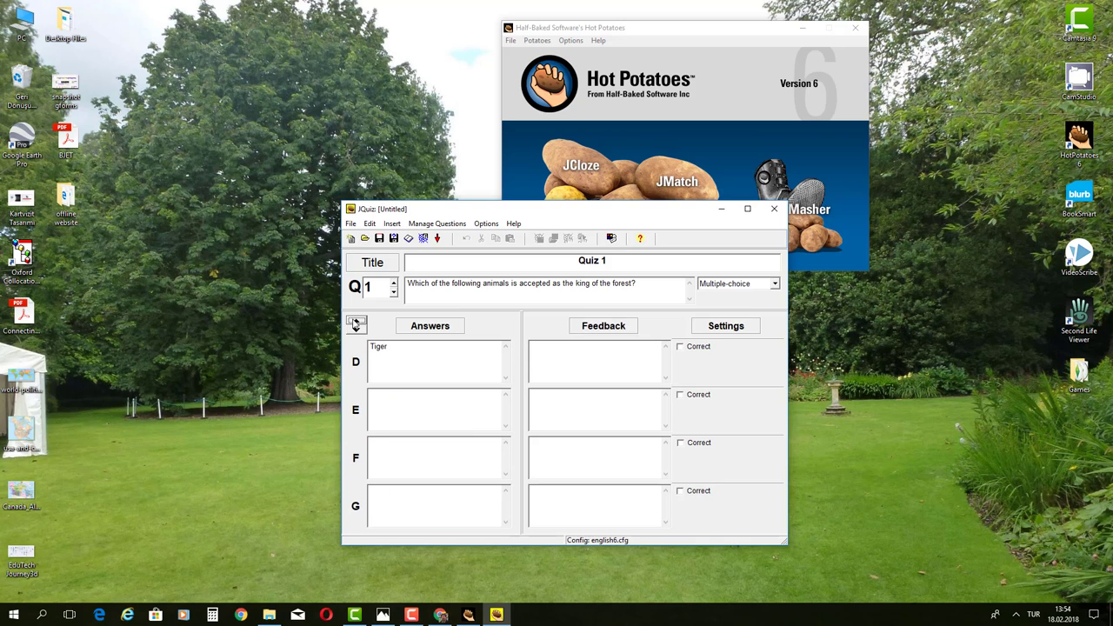
left_click(355, 328)
left_click(355, 328)
left_click(355, 320)
left_click(355, 321)
left_click(356, 320)
left_click(395, 459)
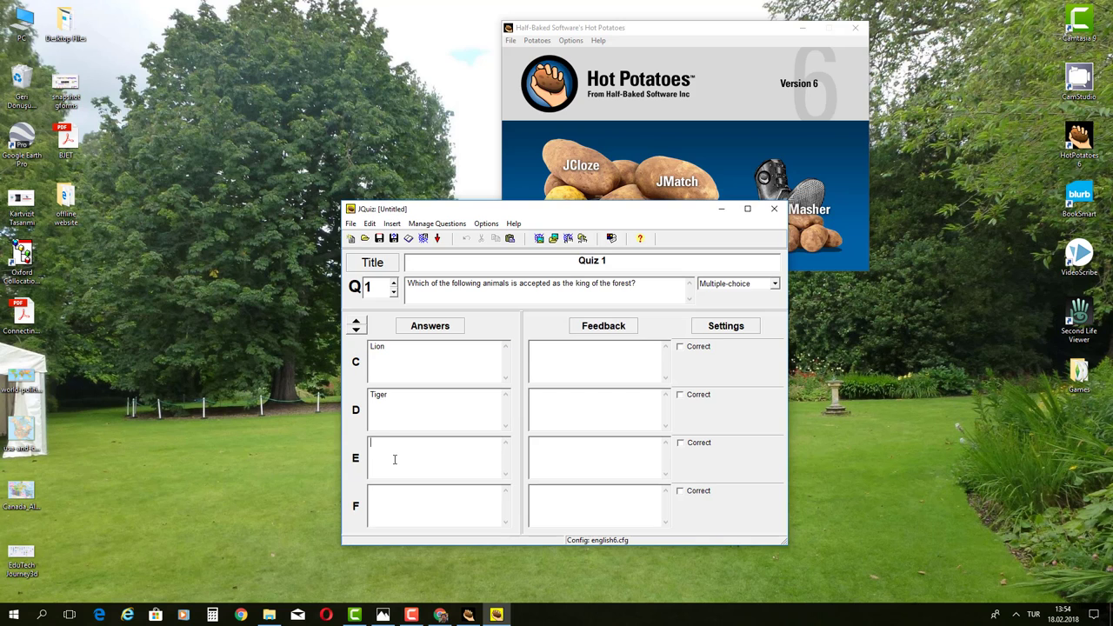
type("Rabbit")
Step: Mark Lion as the correct answer and save the exercise as quiz in the offline website folder
left_click(356, 329)
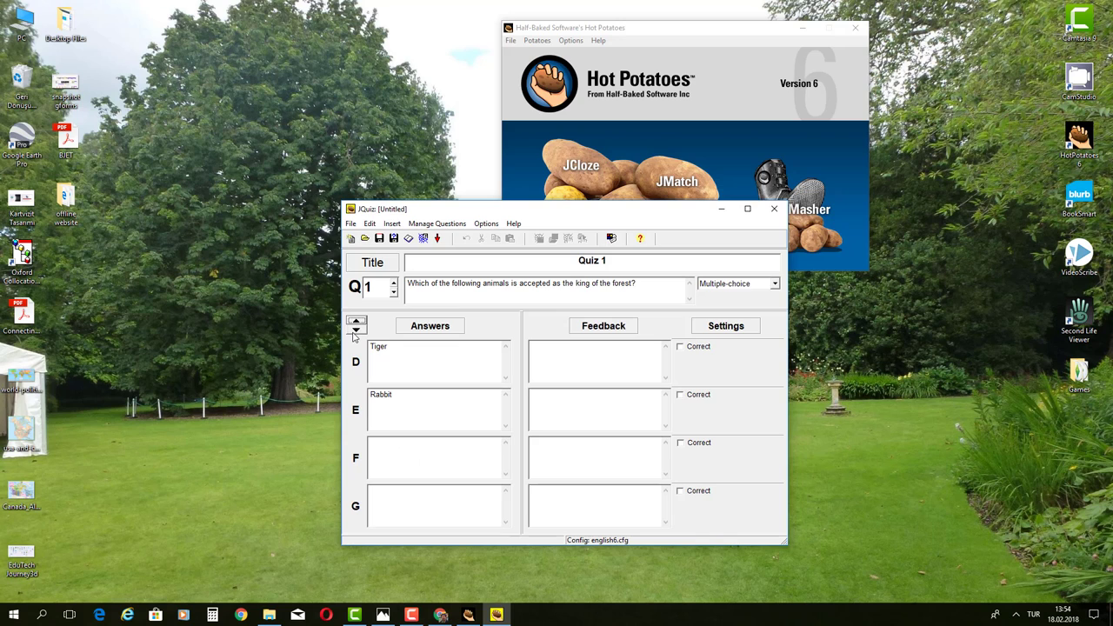
left_click(355, 321)
left_click(356, 321)
left_click(355, 321)
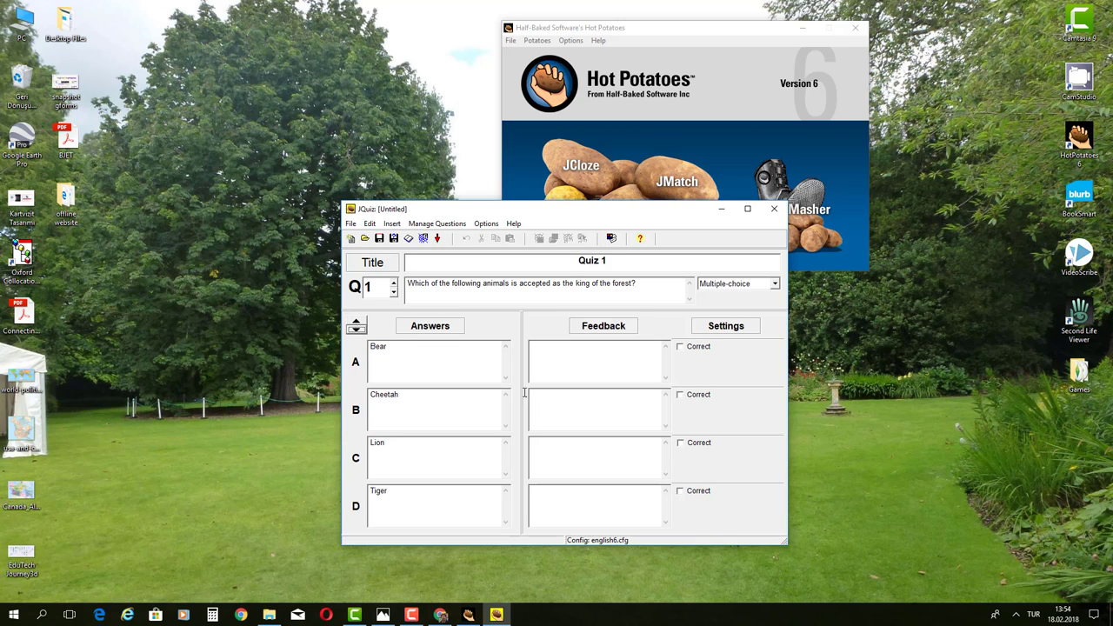
left_click(681, 445)
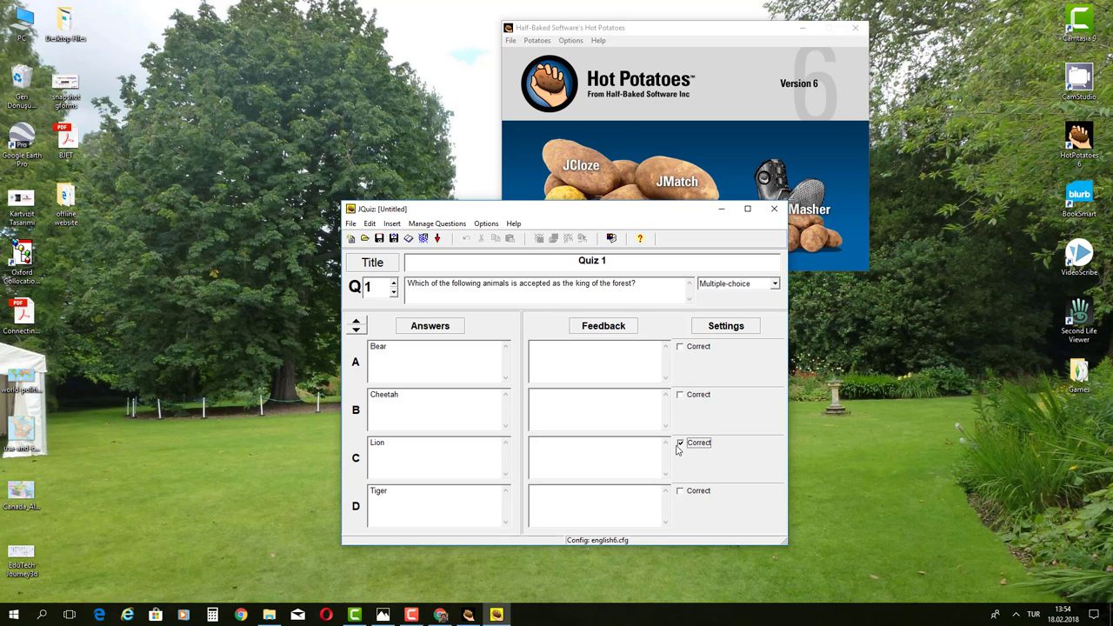
left_click(579, 412)
left_click(379, 239)
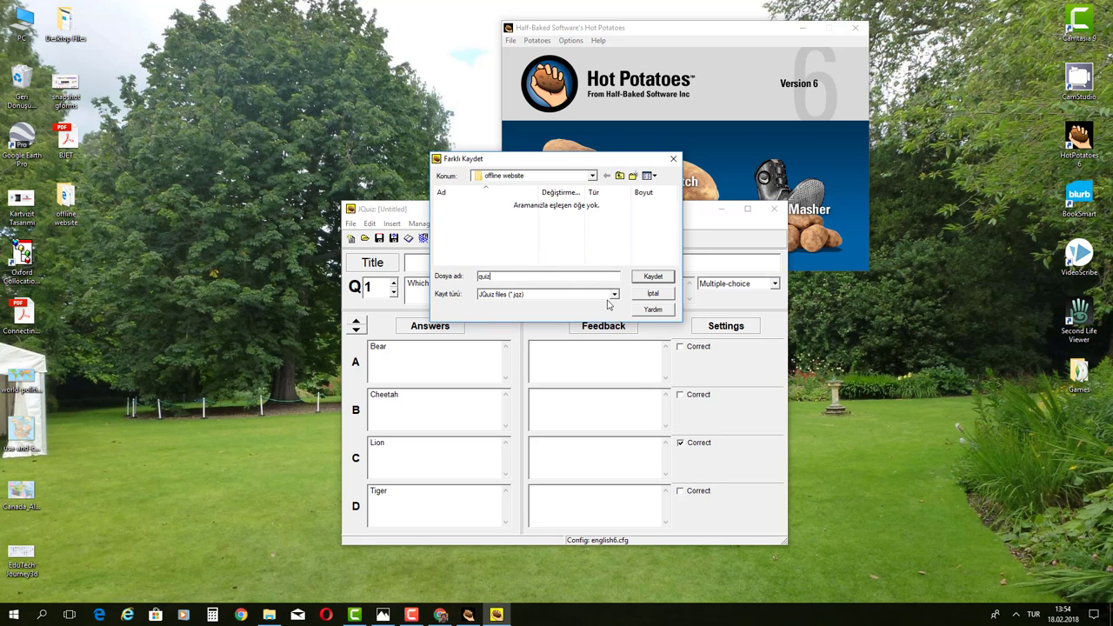
left_click(661, 278)
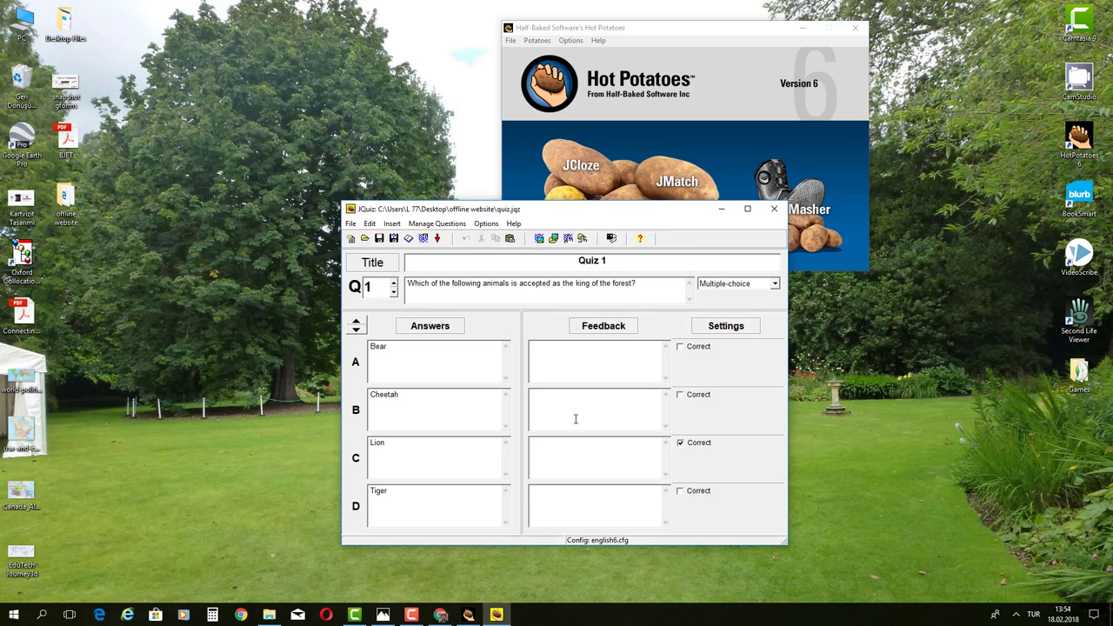
Step: Export the exercise as web page quiz in the offline website folder and view it in the browser
left_click(580, 360)
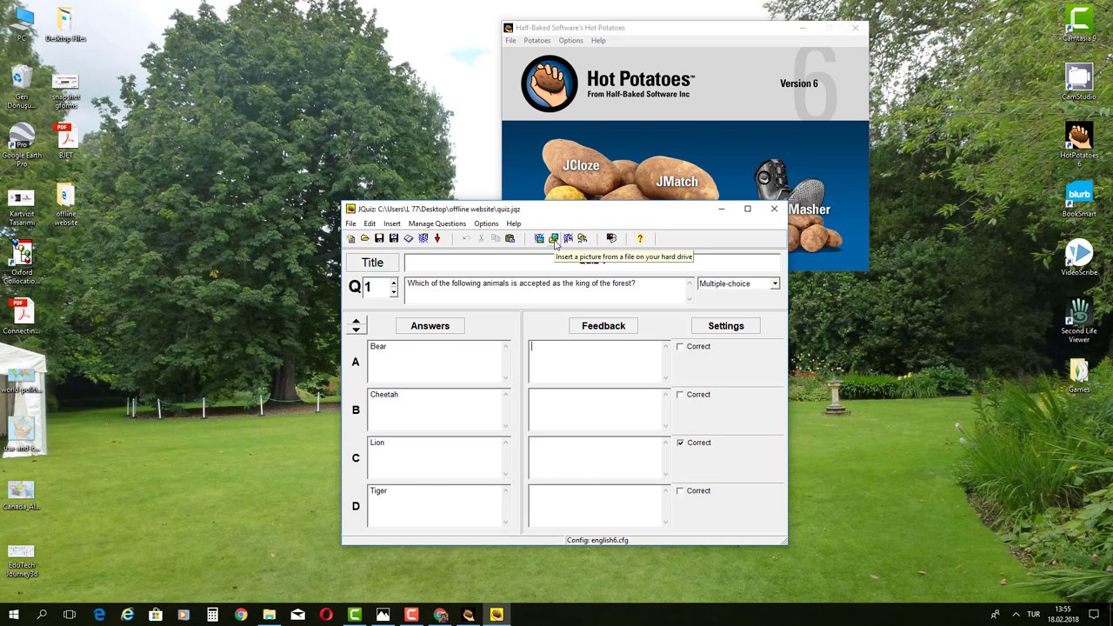
left_click(422, 240)
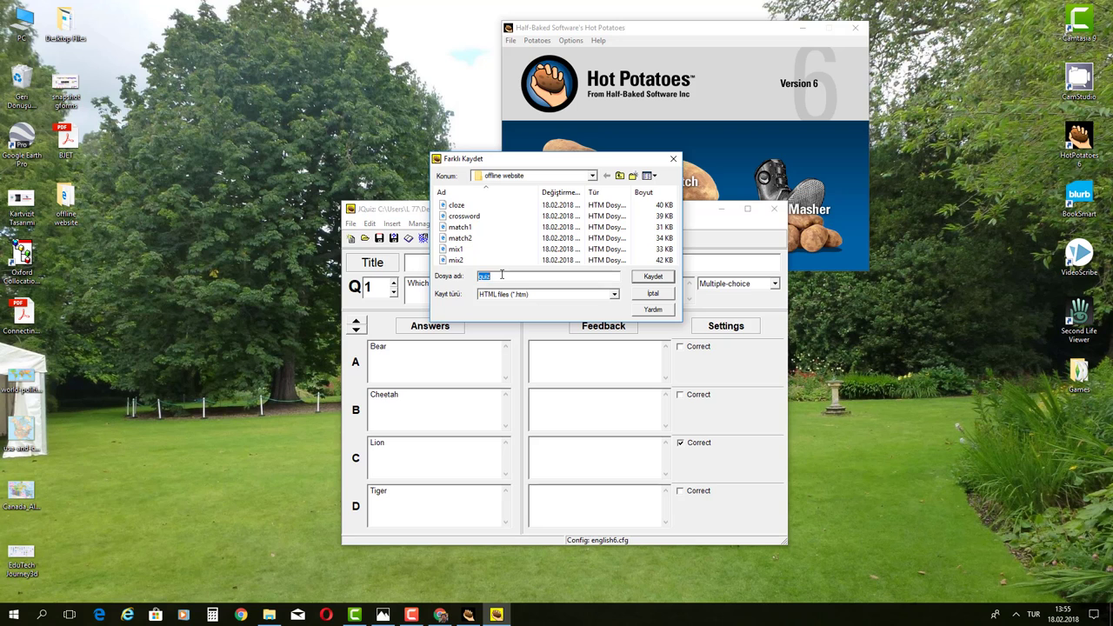
left_click(652, 278)
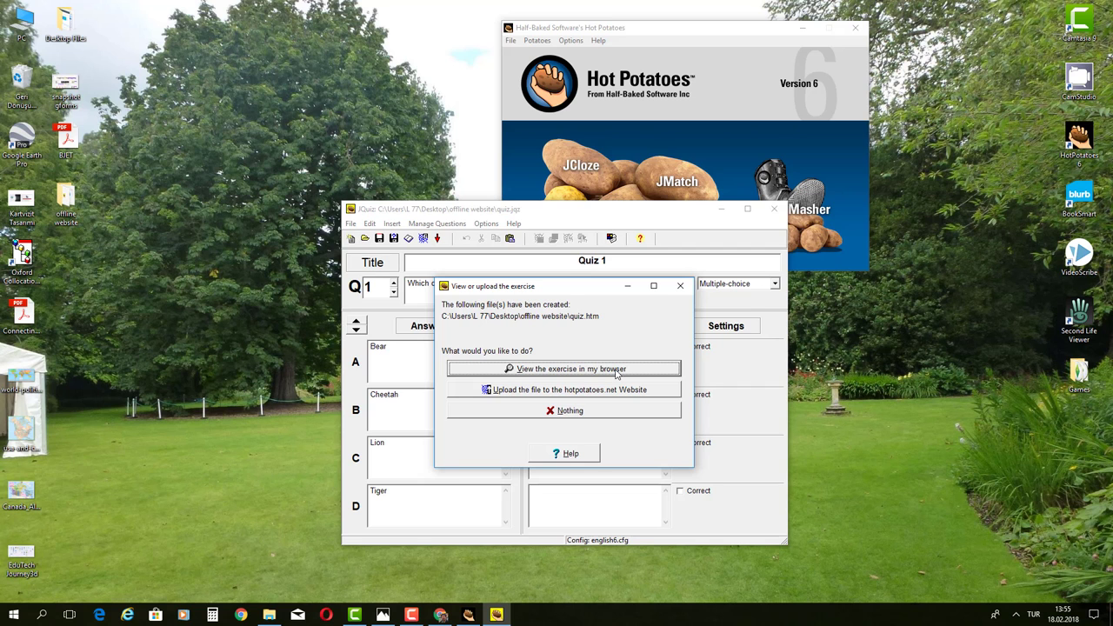
left_click(616, 368)
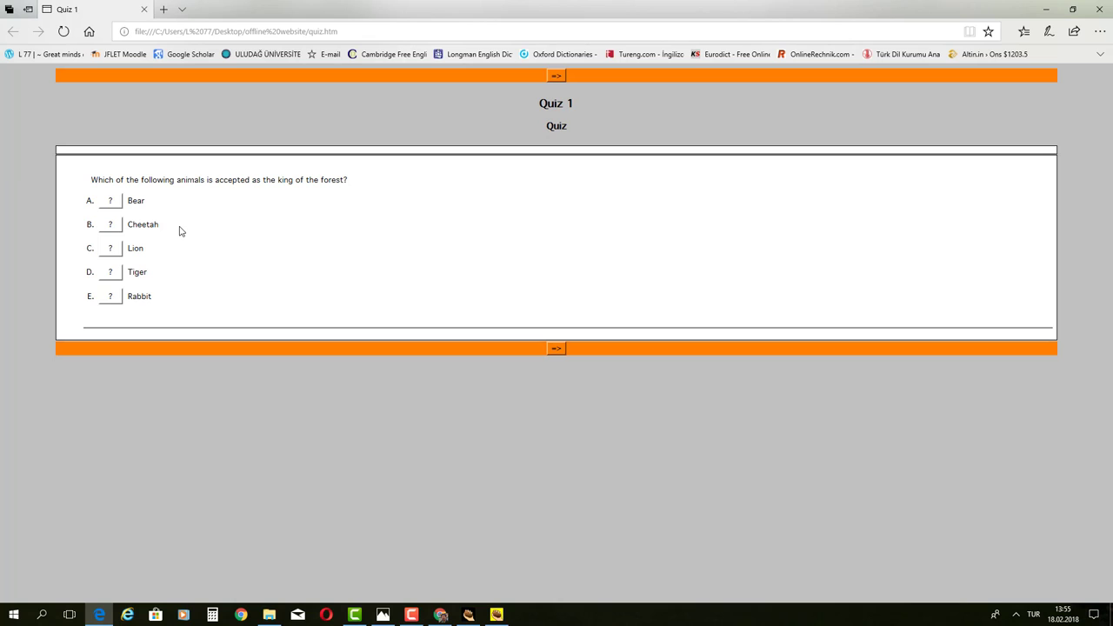
Step: Test the quiz page by answering Bear and then Lion, dismissing each feedback message, and close the browser
left_click(110, 200)
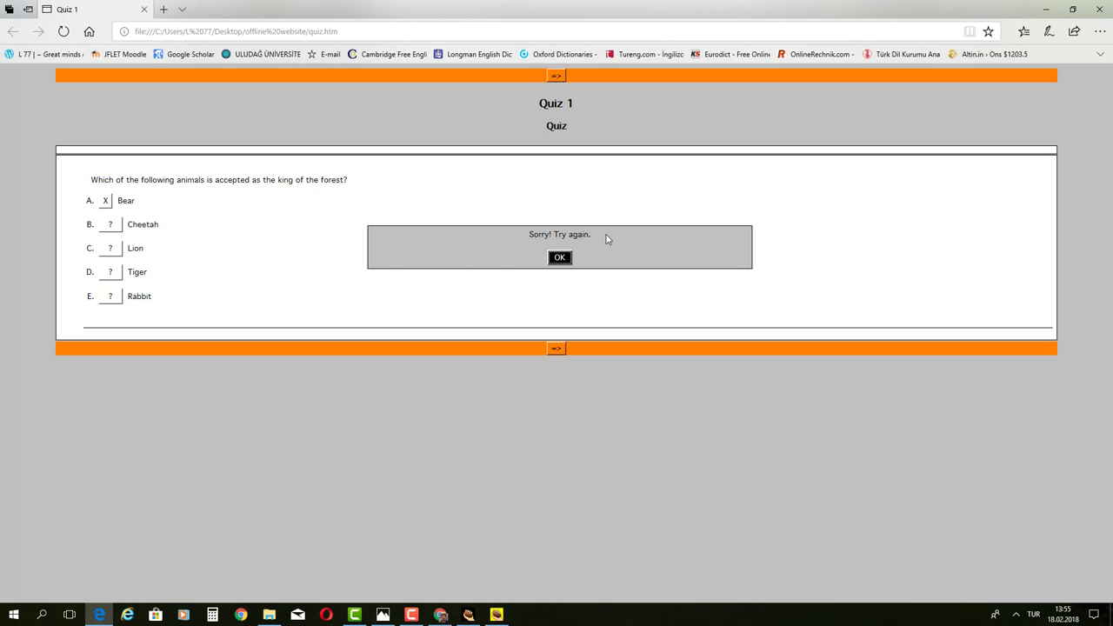
left_click(560, 258)
left_click(109, 247)
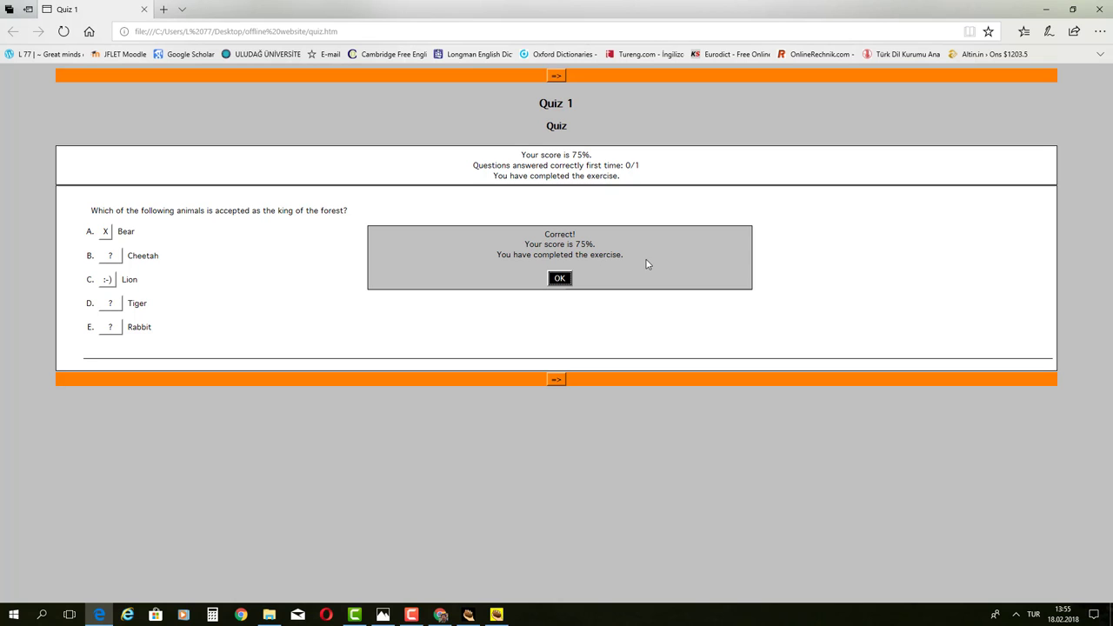
left_click(559, 279)
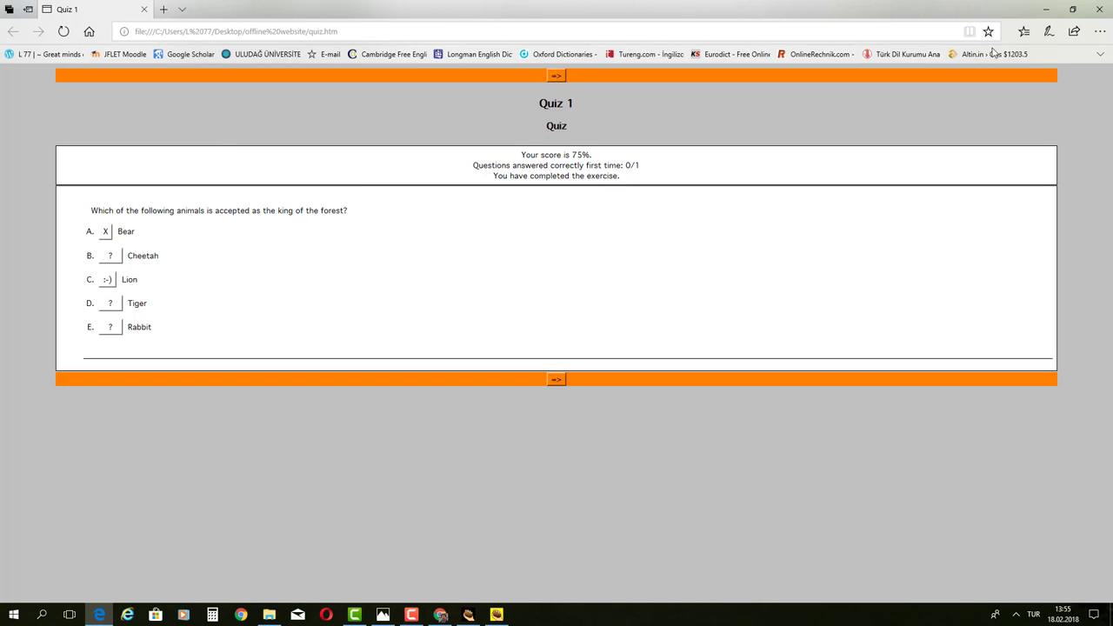
left_click(1093, 9)
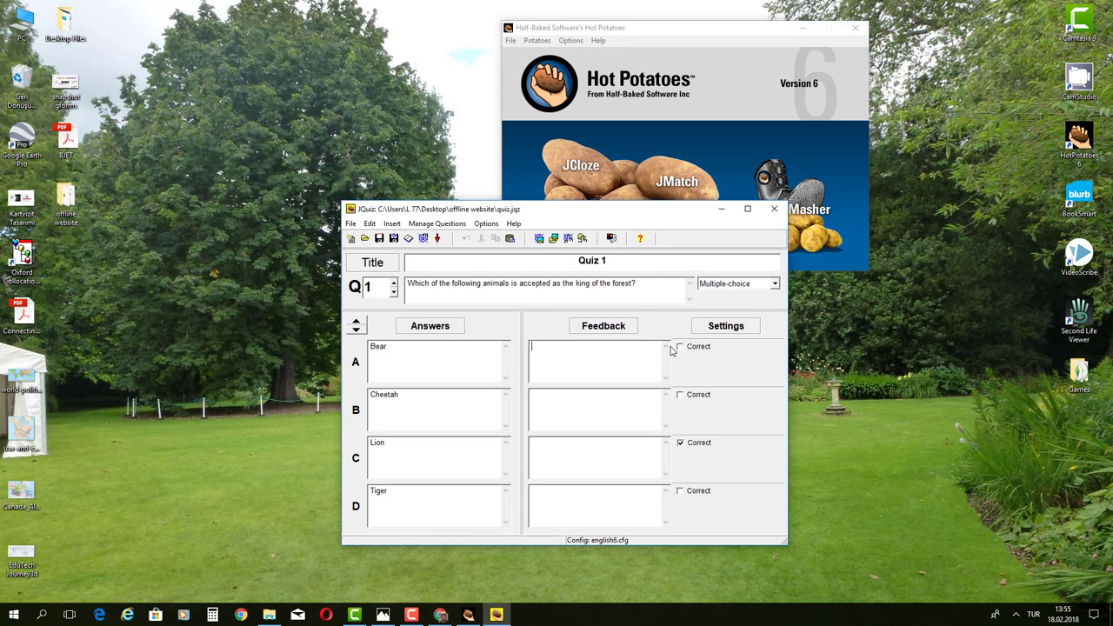
Step: Insert the bear picture from the offline website folder as feedback for answer A, with width 150
left_click(590, 367)
left_click(548, 242)
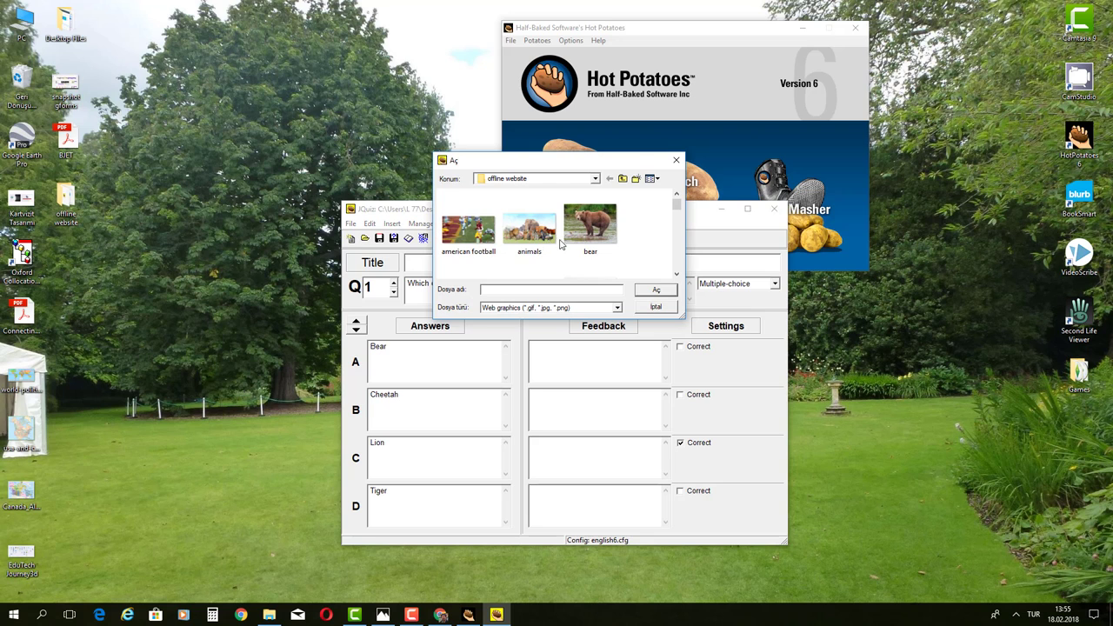
left_click(581, 232)
left_click(654, 290)
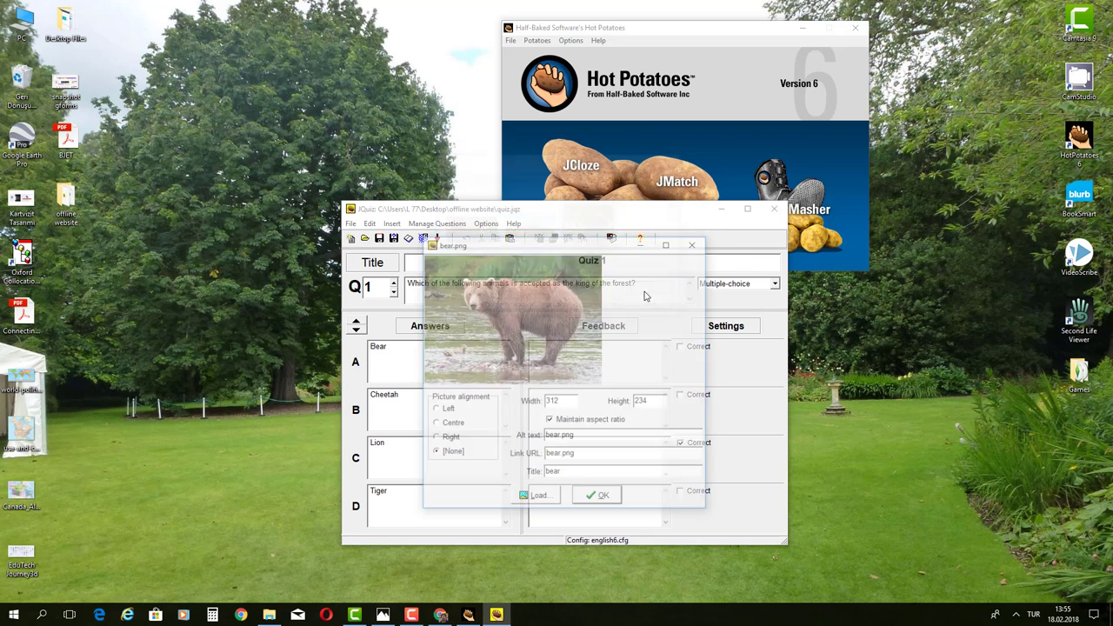
type("150")
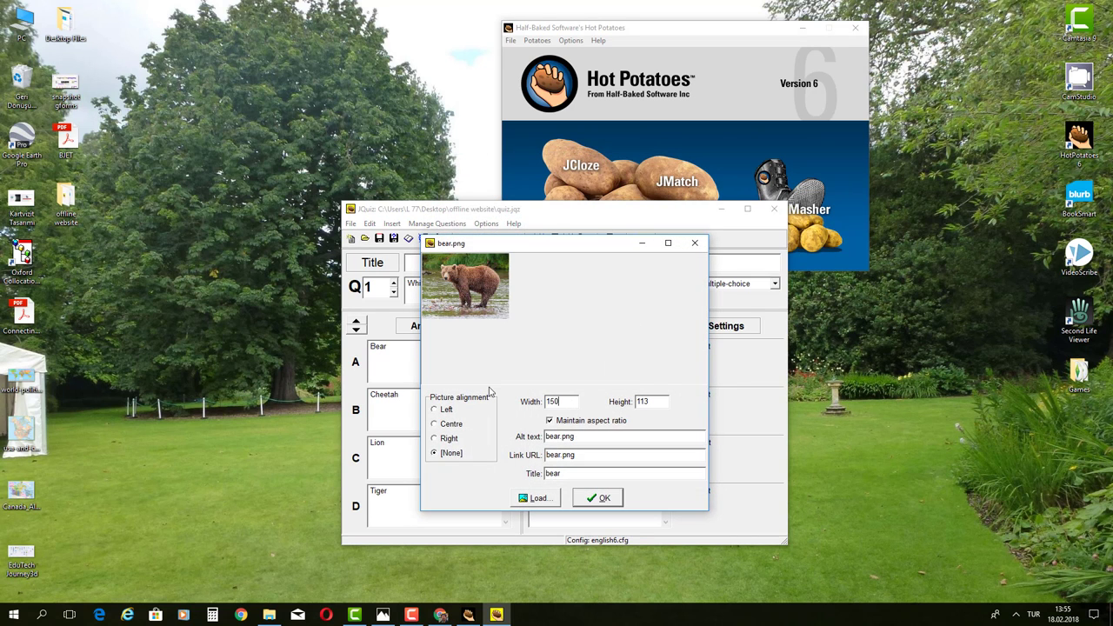
left_click(598, 498)
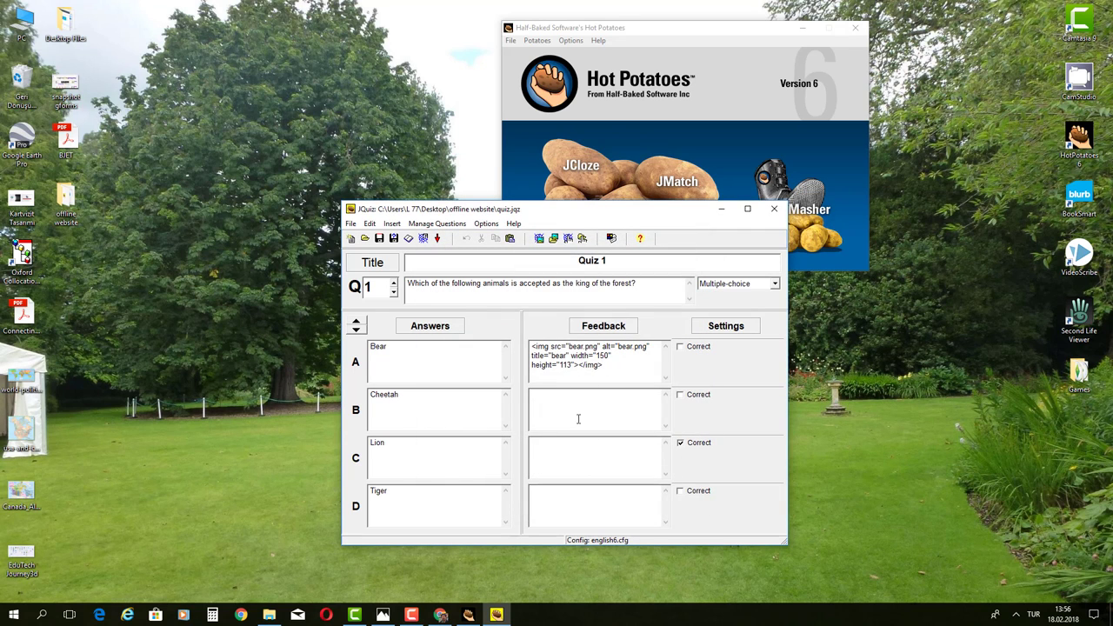
Step: Insert the cheetah picture as feedback for answer B, with width 150
left_click(553, 238)
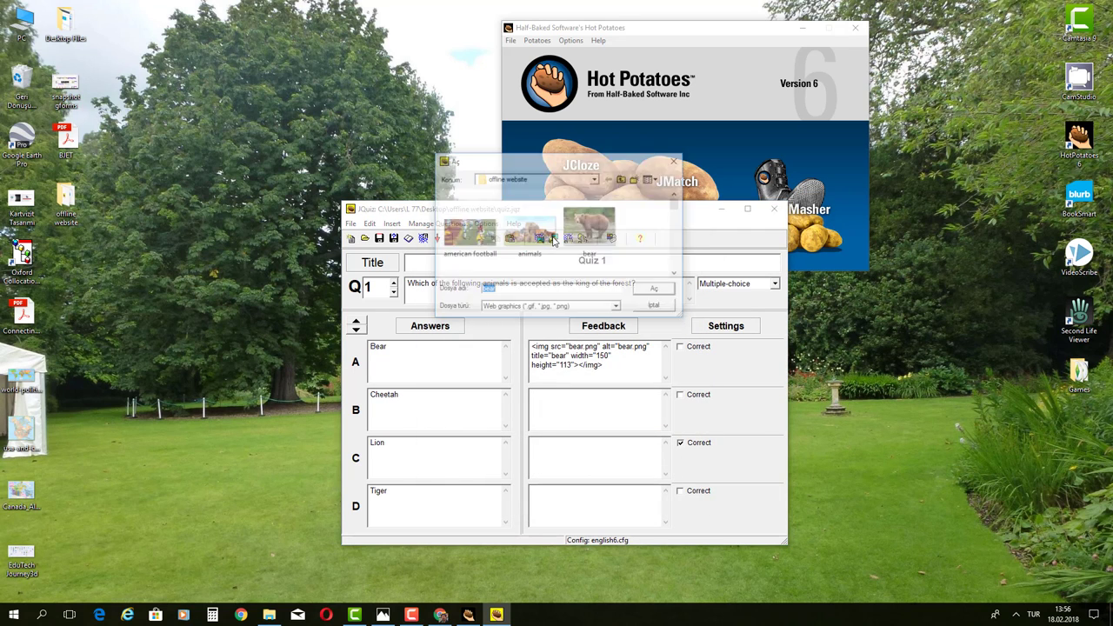
left_click_drag(677, 206, 684, 228)
left_click(469, 224)
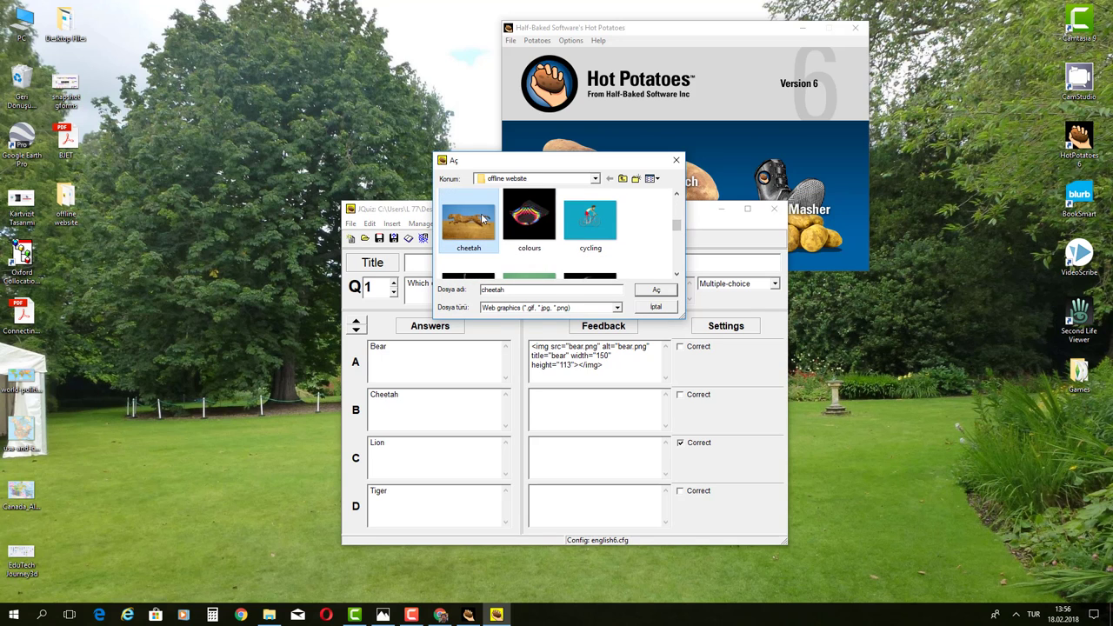
left_click(657, 292)
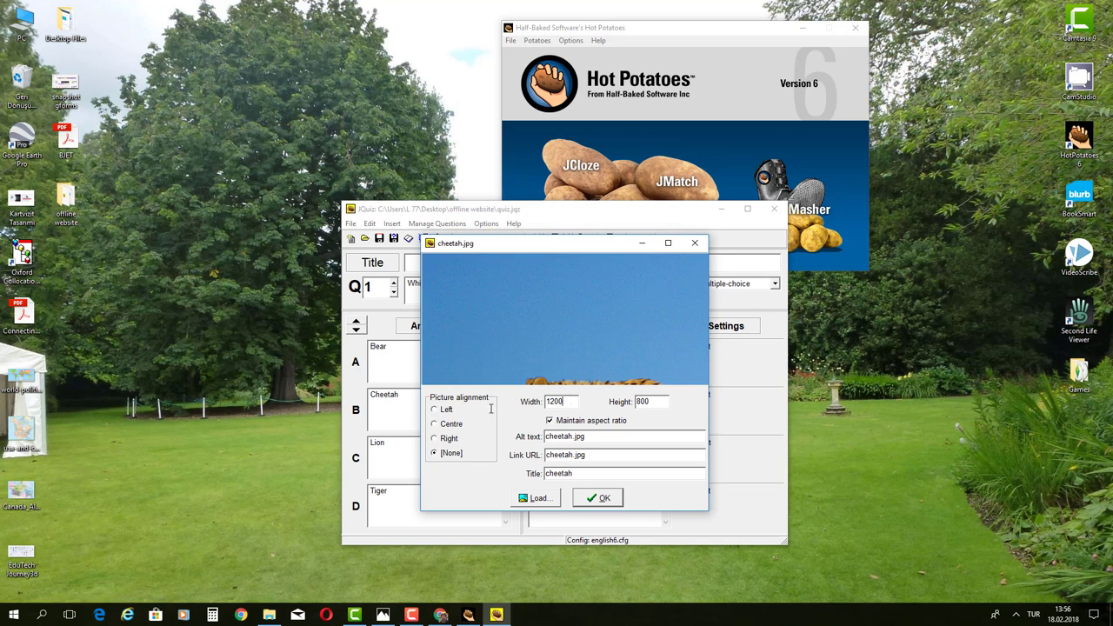
double_click(557, 402)
type("150")
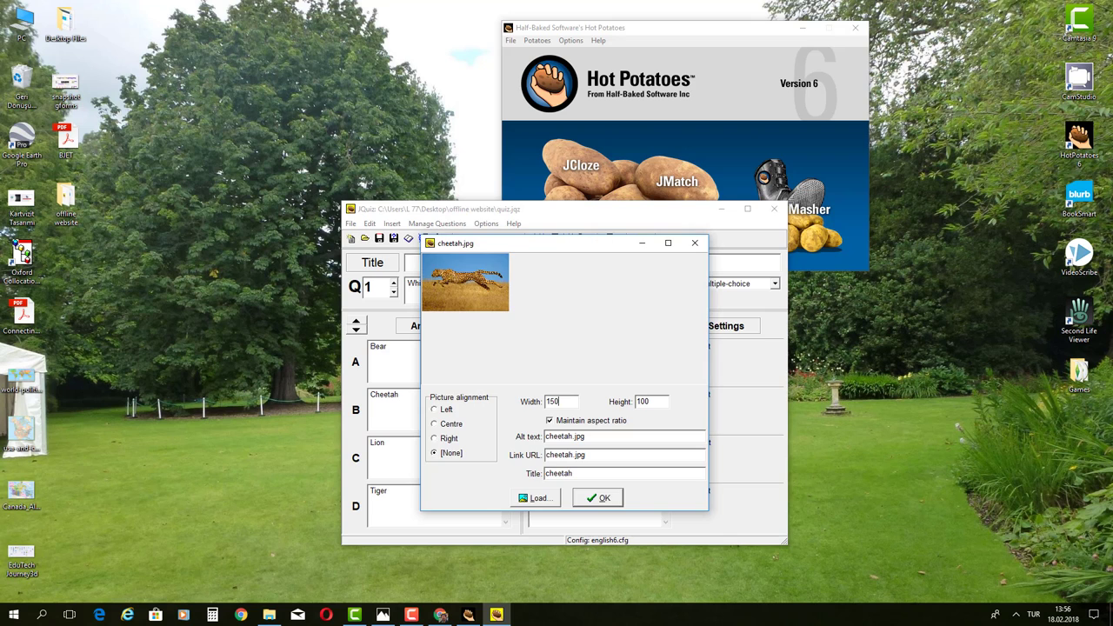
left_click(592, 500)
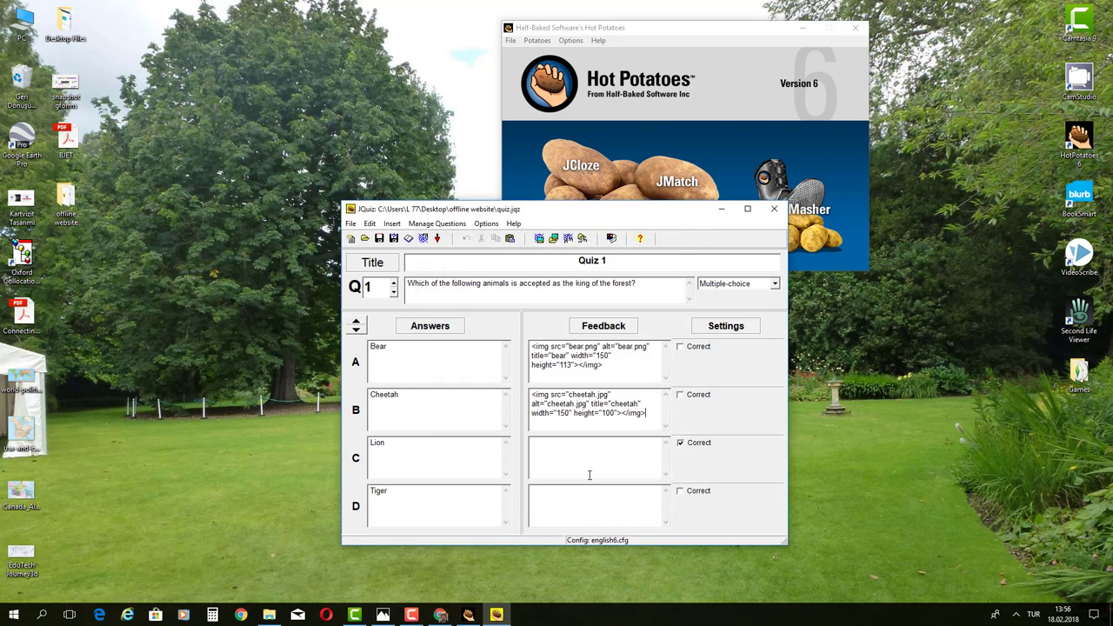
Step: Insert the lion picture from the offline website folder as feedback for answer C, with width 150
left_click(554, 238)
left_click_drag(677, 212, 678, 255)
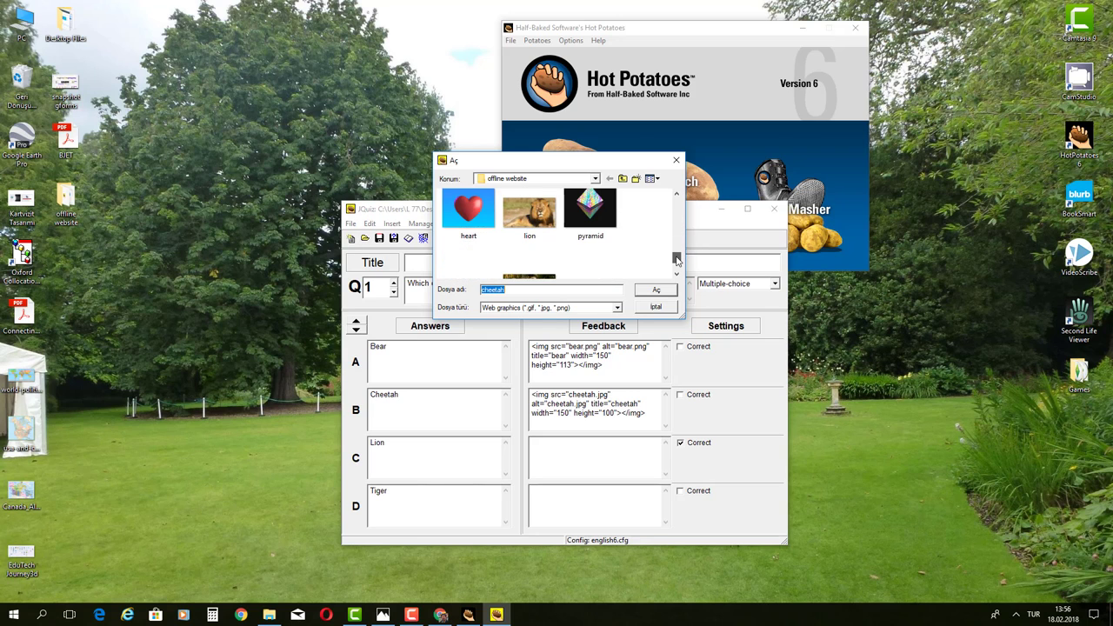
left_click(530, 226)
left_click(636, 294)
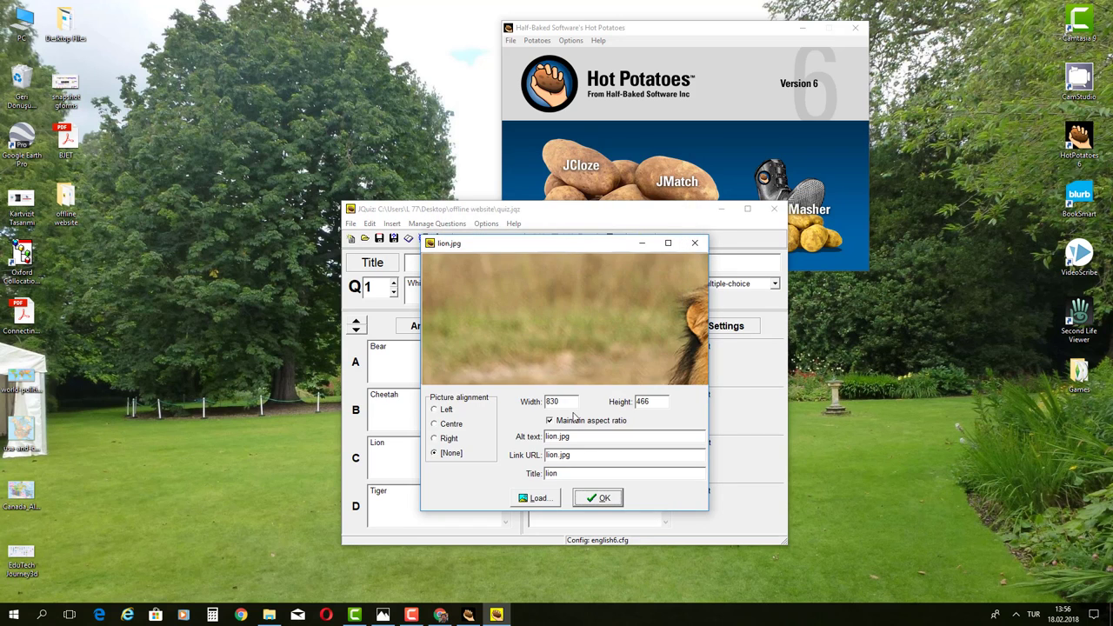
type("1501")
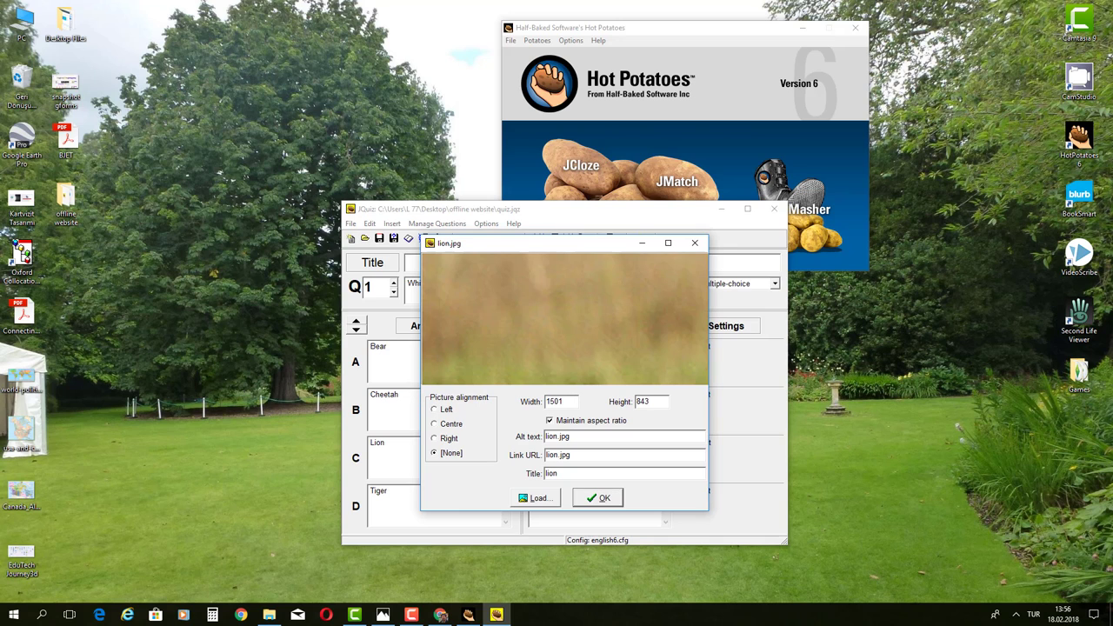
left_click(600, 500)
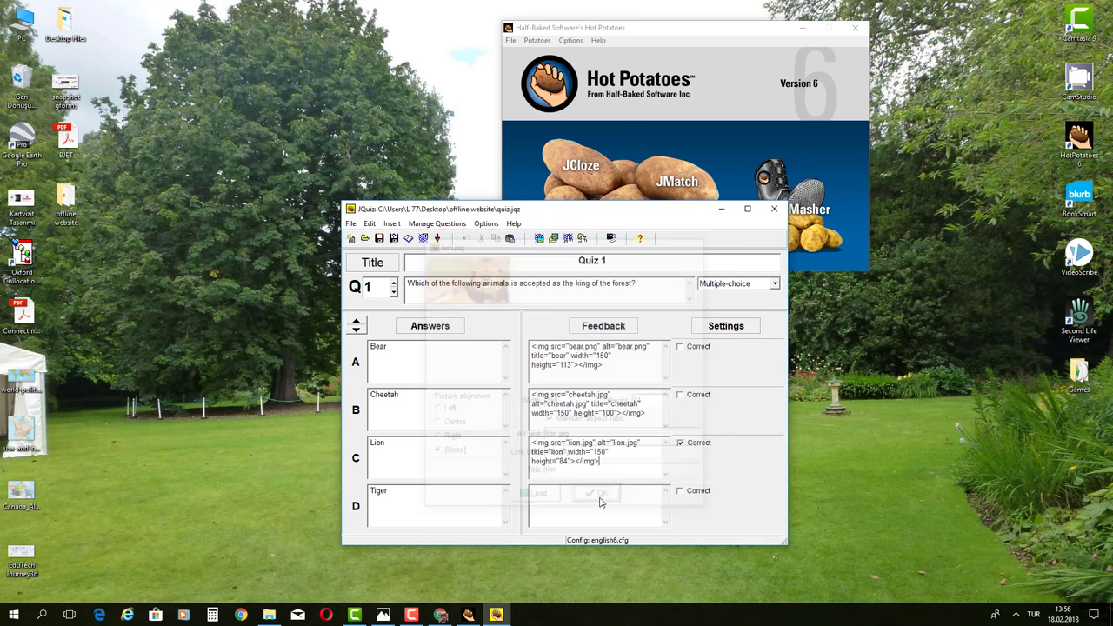
Step: Insert the tiger picture as feedback for answer D, with width 150
left_click(553, 238)
left_click_drag(676, 205, 693, 270)
left_click(544, 255)
left_click(654, 290)
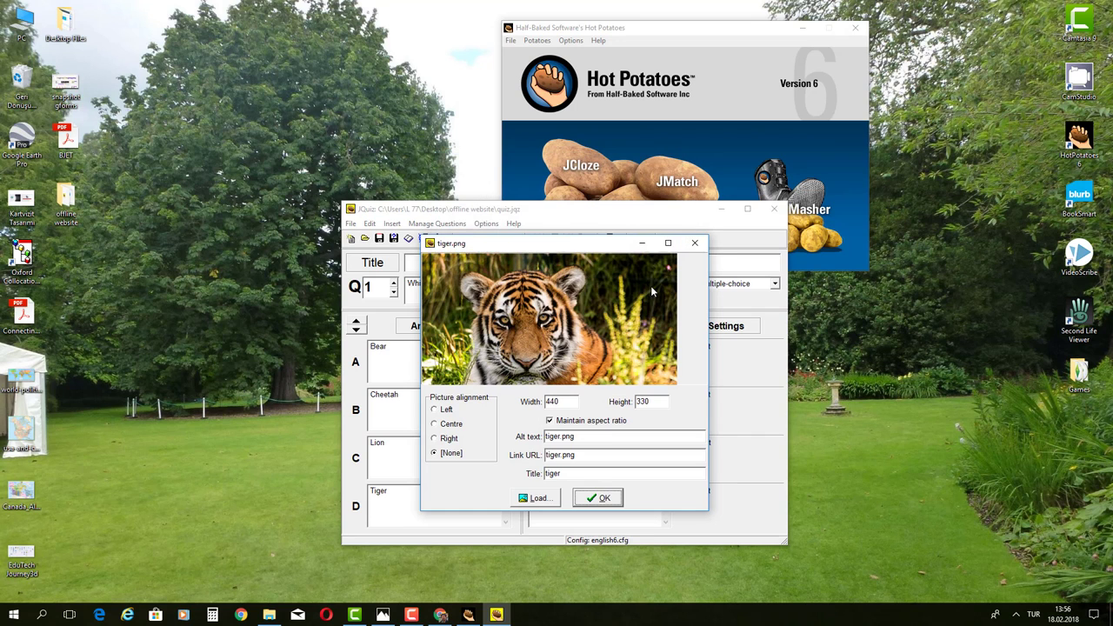
double_click(566, 401)
type("150")
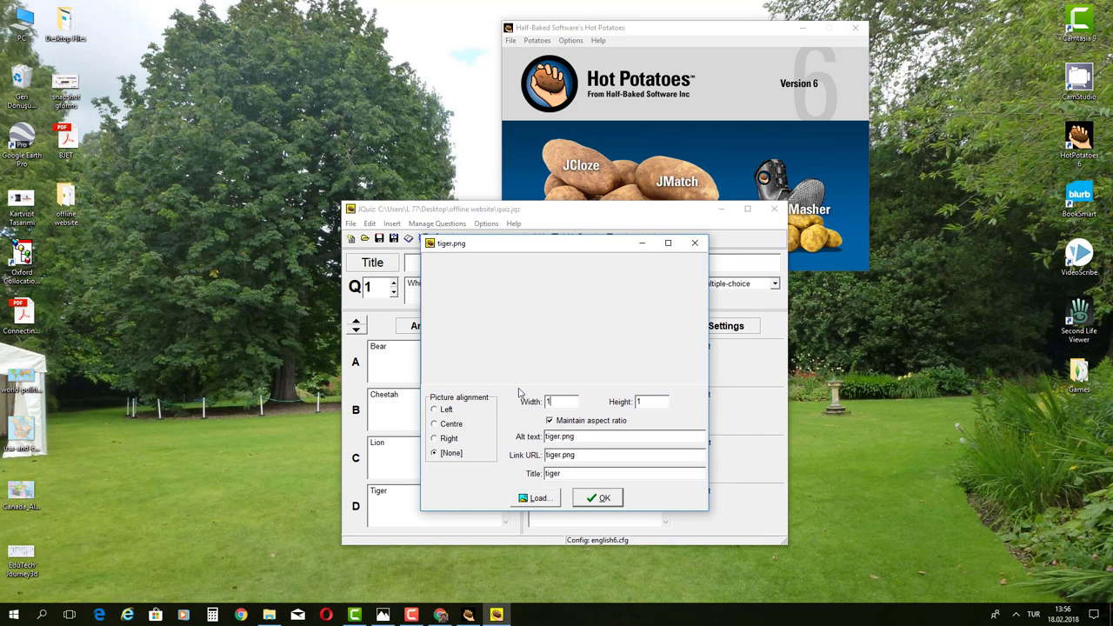
left_click(597, 498)
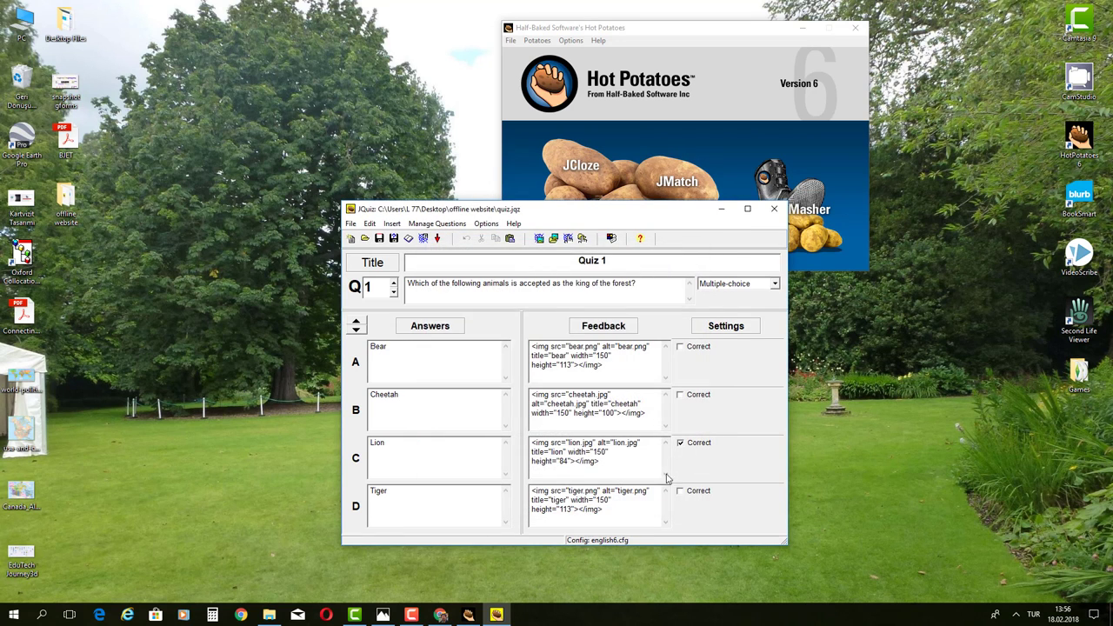
Step: Insert the rabbits picture as feedback for answer E, Rabbit, with width 150
left_click(356, 330)
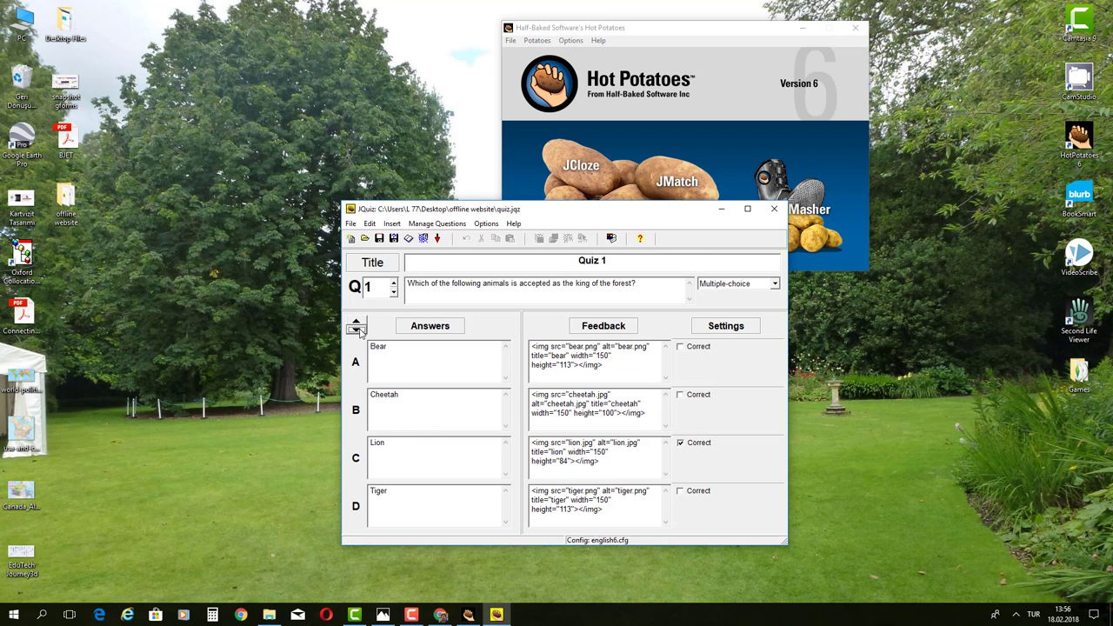
left_click(357, 330)
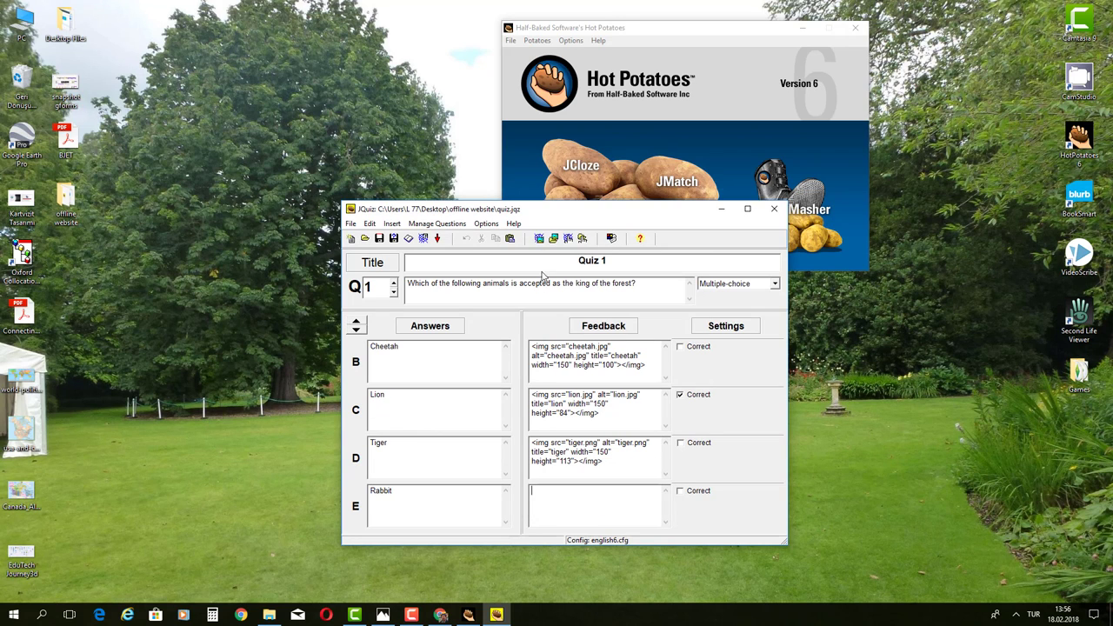
left_click(552, 240)
left_click_drag(676, 203, 690, 267)
left_click(468, 248)
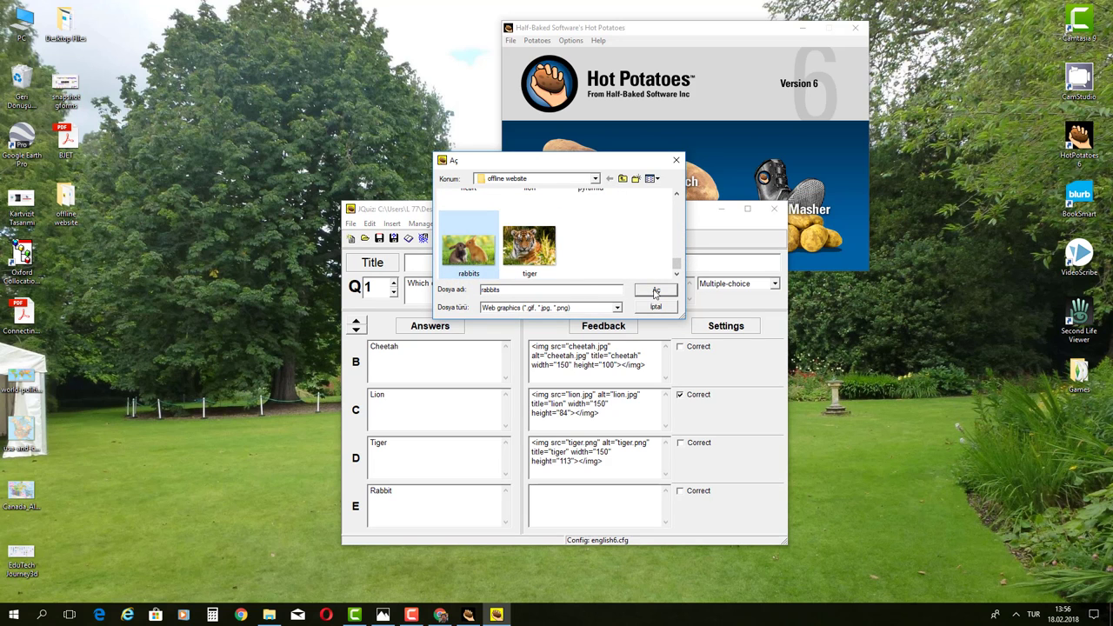
left_click(655, 293)
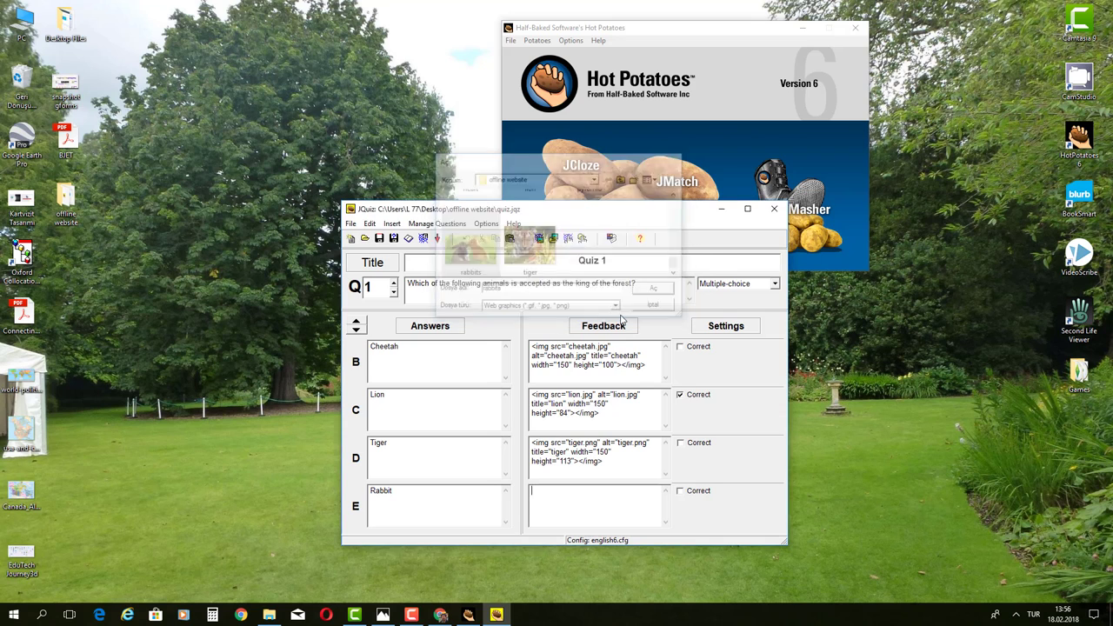
left_click_drag(576, 401, 513, 401)
type("150")
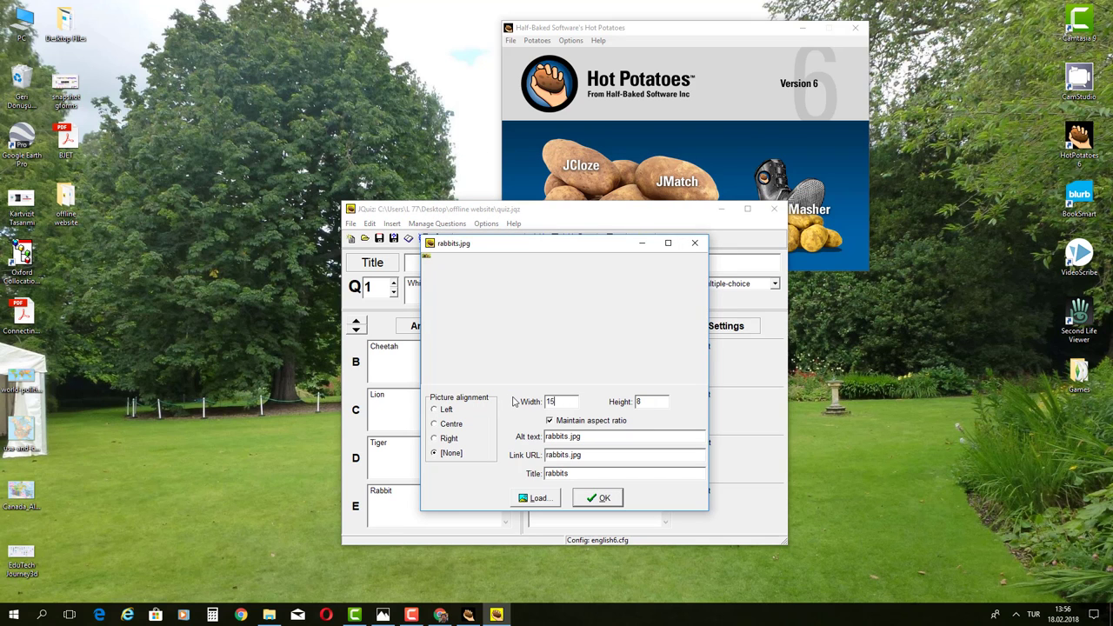
left_click(591, 497)
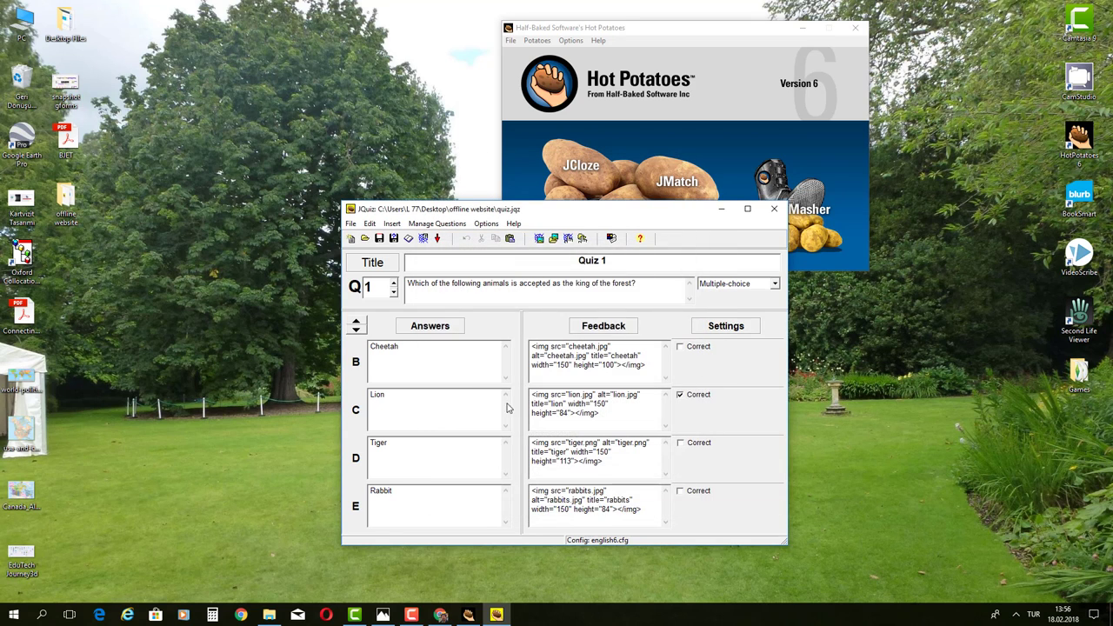
Step: Export the quiz as web page quiz in the offline website folder, replacing the existing file, and view it in the browser
left_click(422, 240)
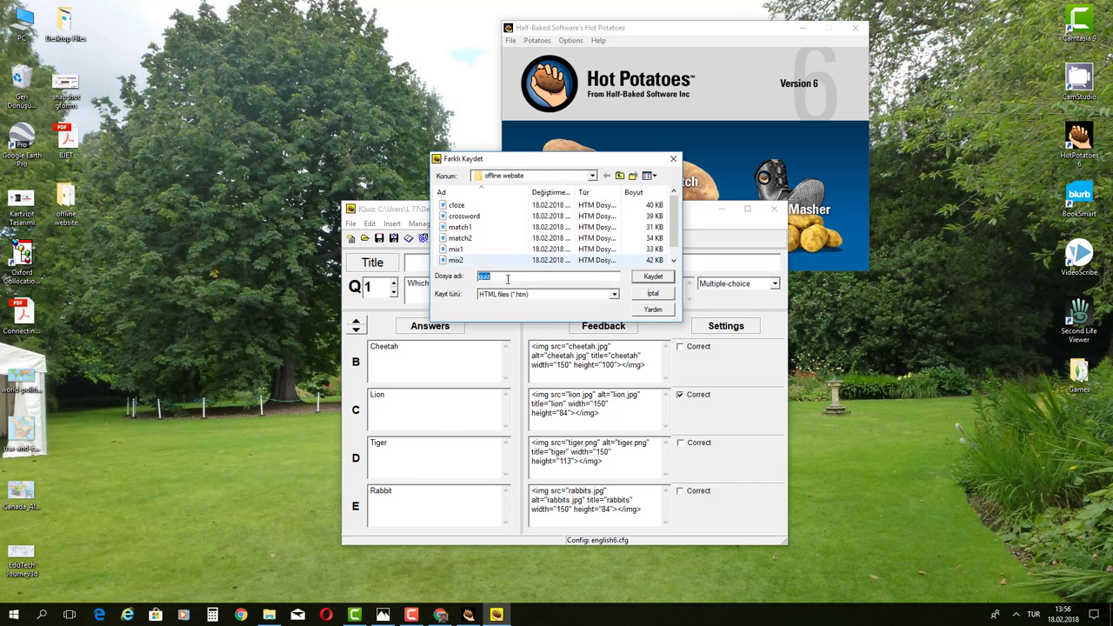
left_click(640, 279)
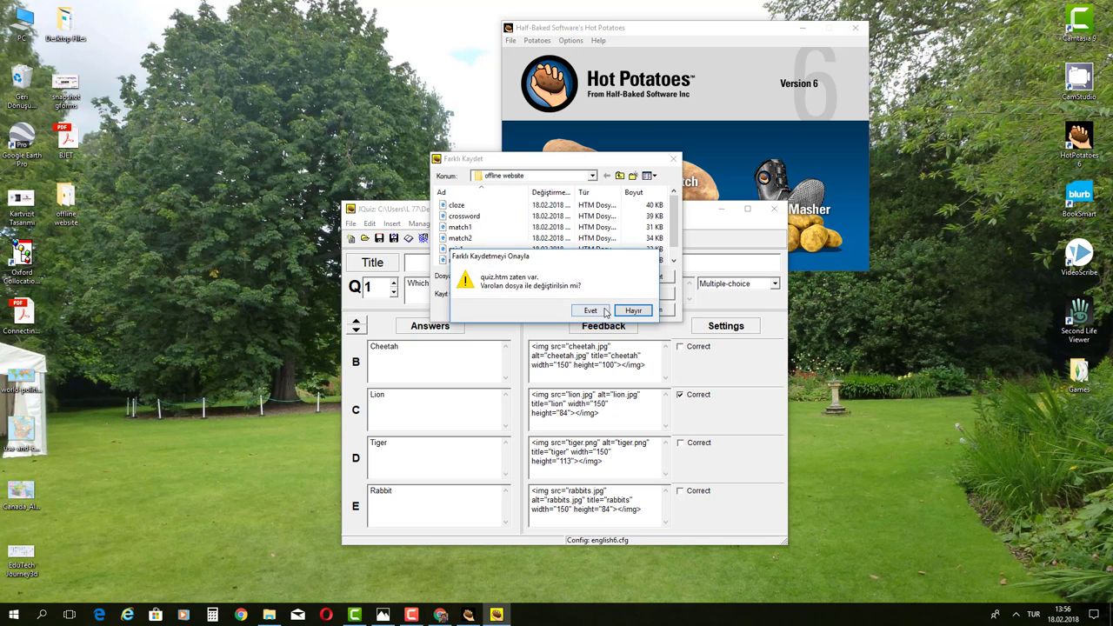
left_click(606, 311)
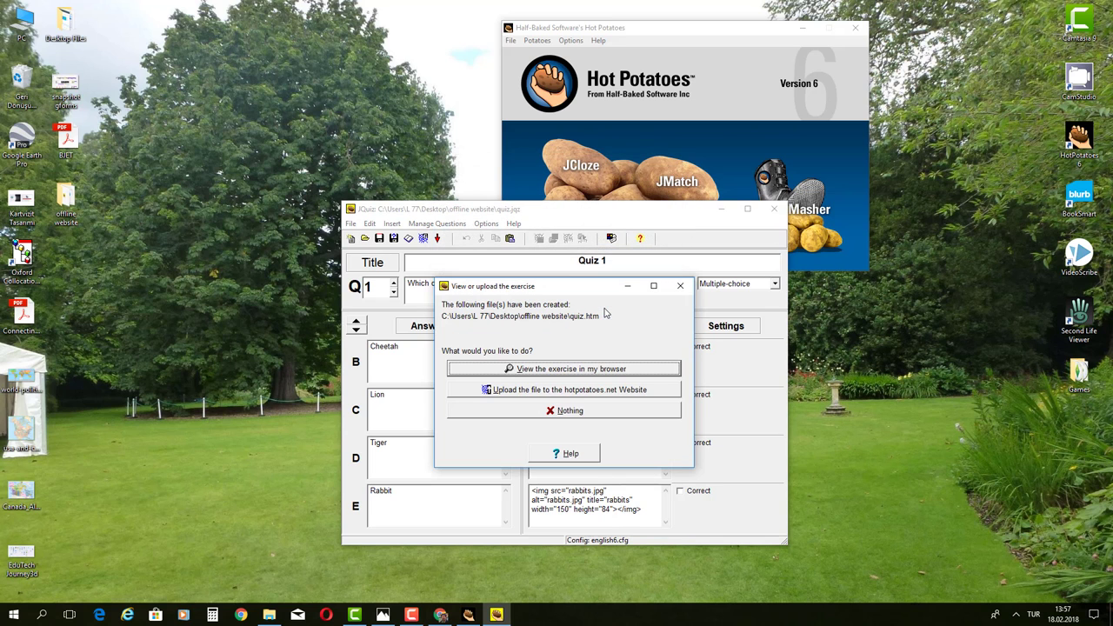
left_click(585, 369)
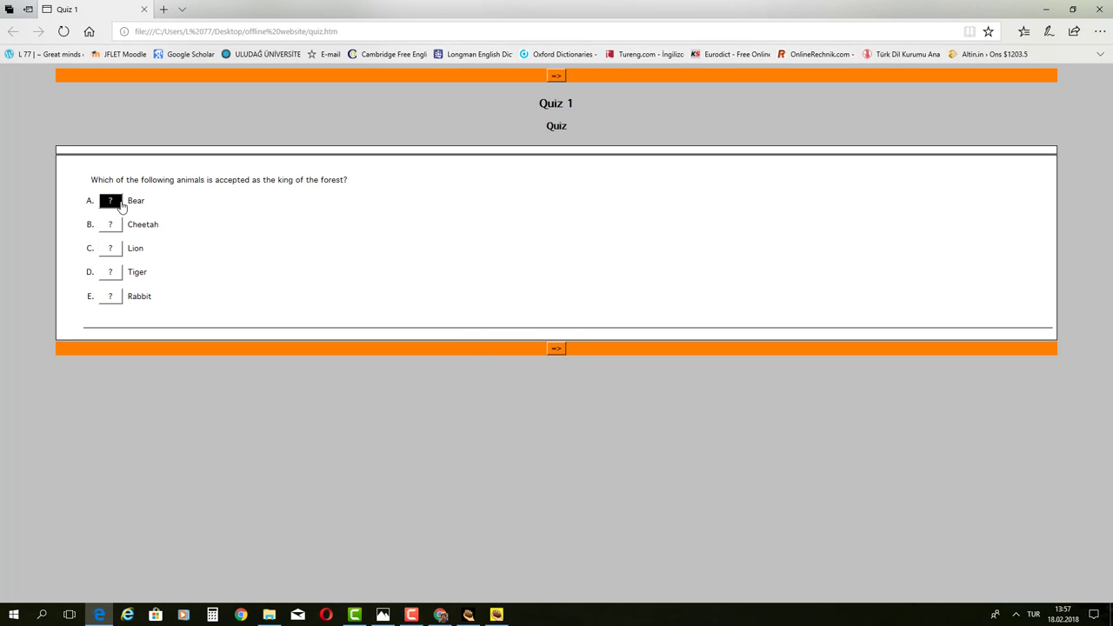
Step: Test the picture feedback by answering Bear, Lion, Tiger and Rabbit, dismissing each feedback message, and close the browser
left_click(111, 201)
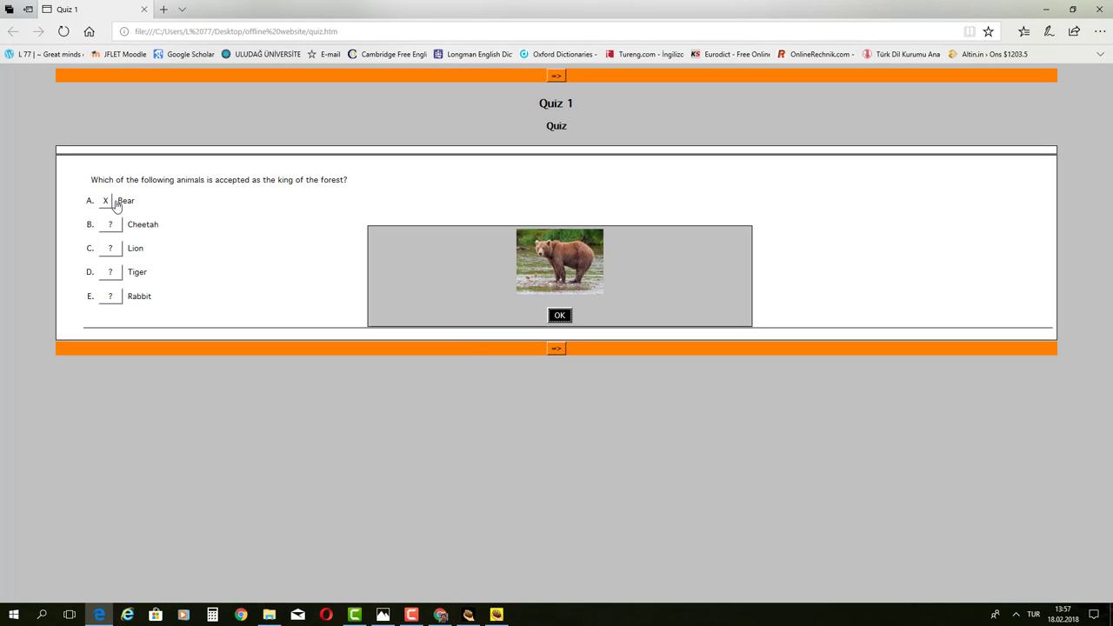
left_click(560, 315)
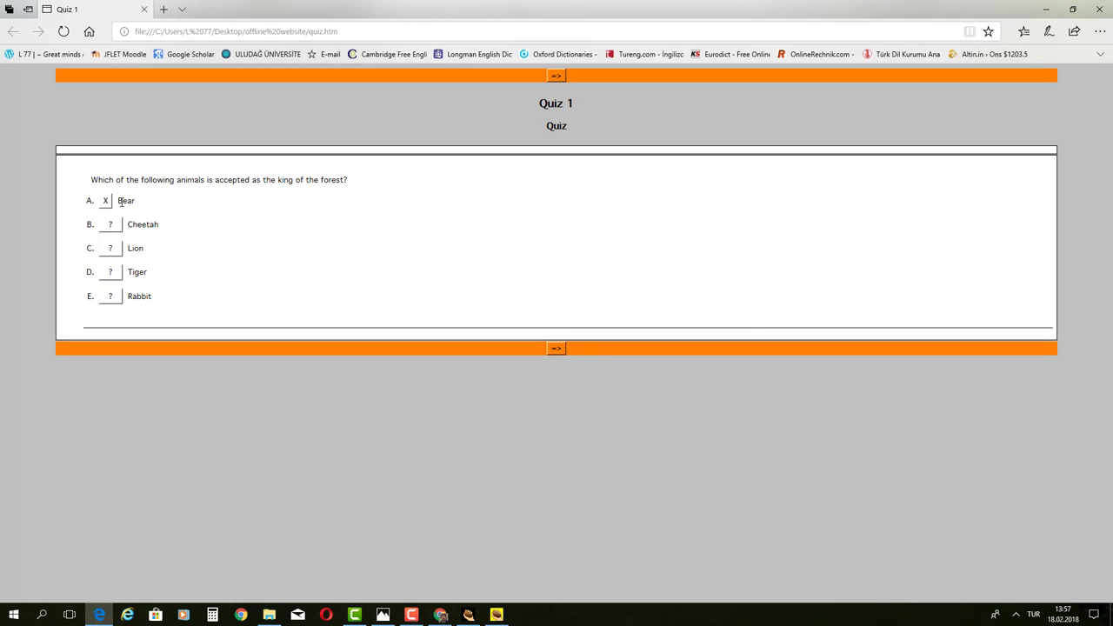
left_click(111, 250)
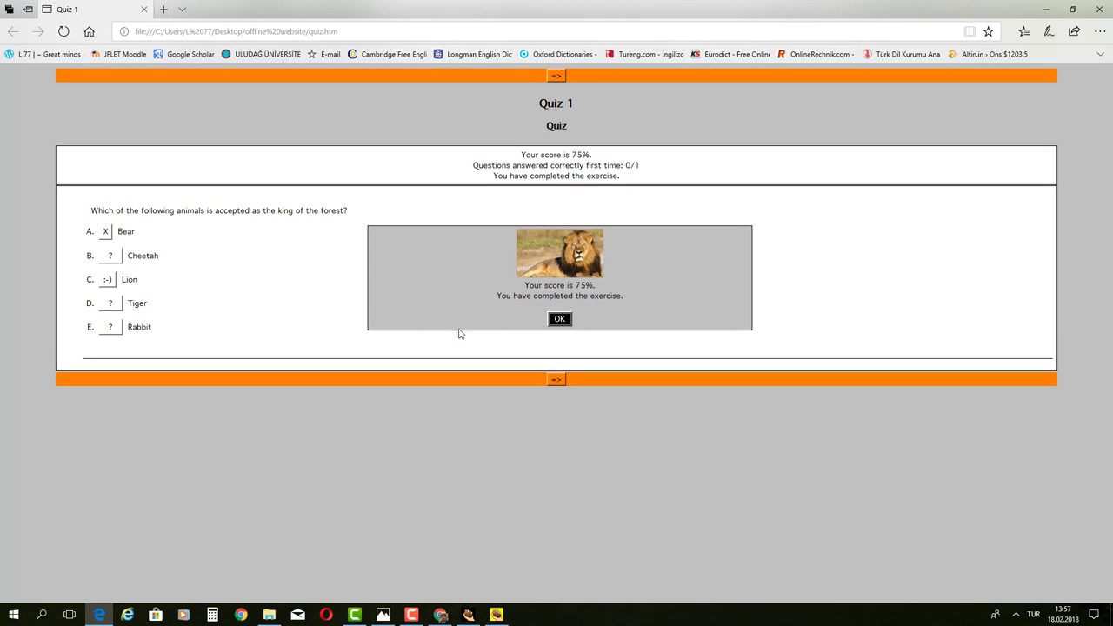
left_click(560, 321)
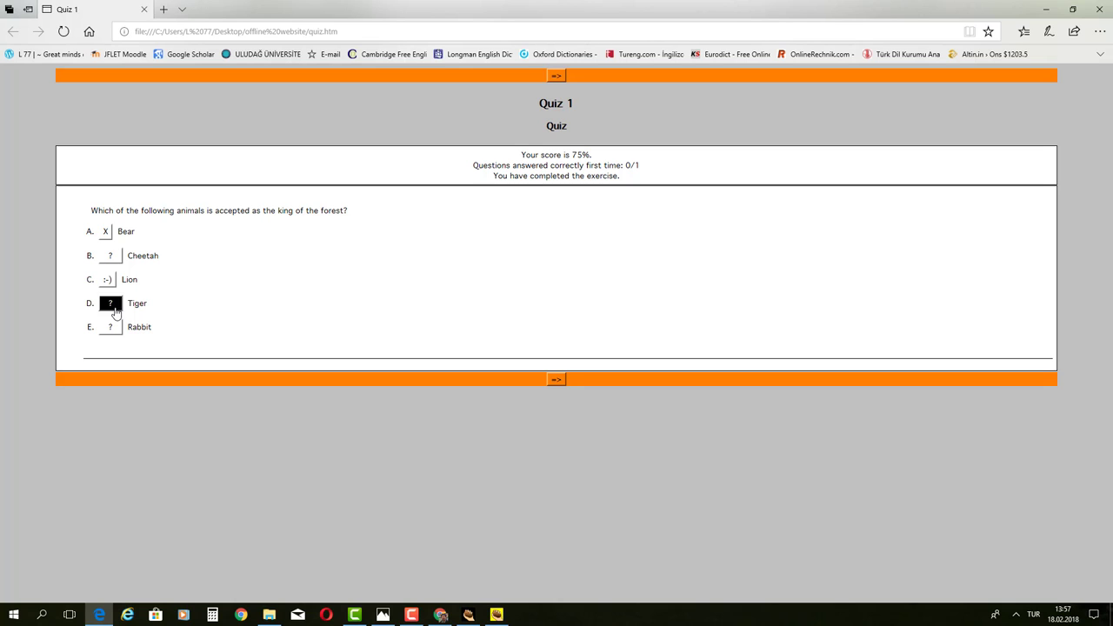
left_click(109, 303)
left_click(560, 317)
left_click(110, 326)
left_click(558, 298)
left_click(1094, 9)
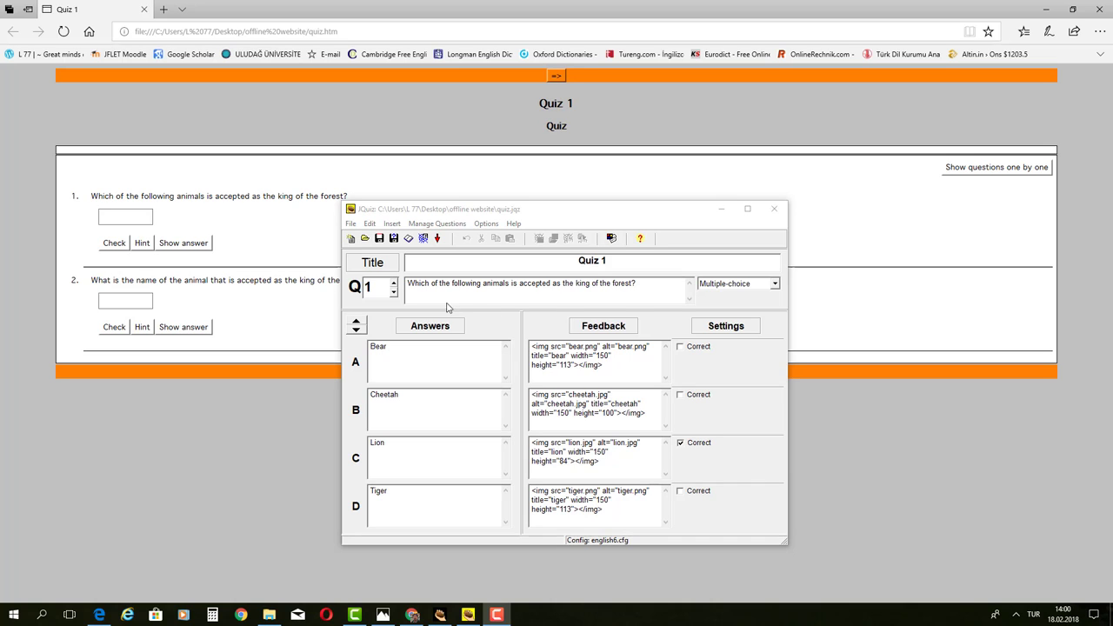
Step: Check the types of questions 1 and 2, and set question 1 to Short-answer
left_click(774, 284)
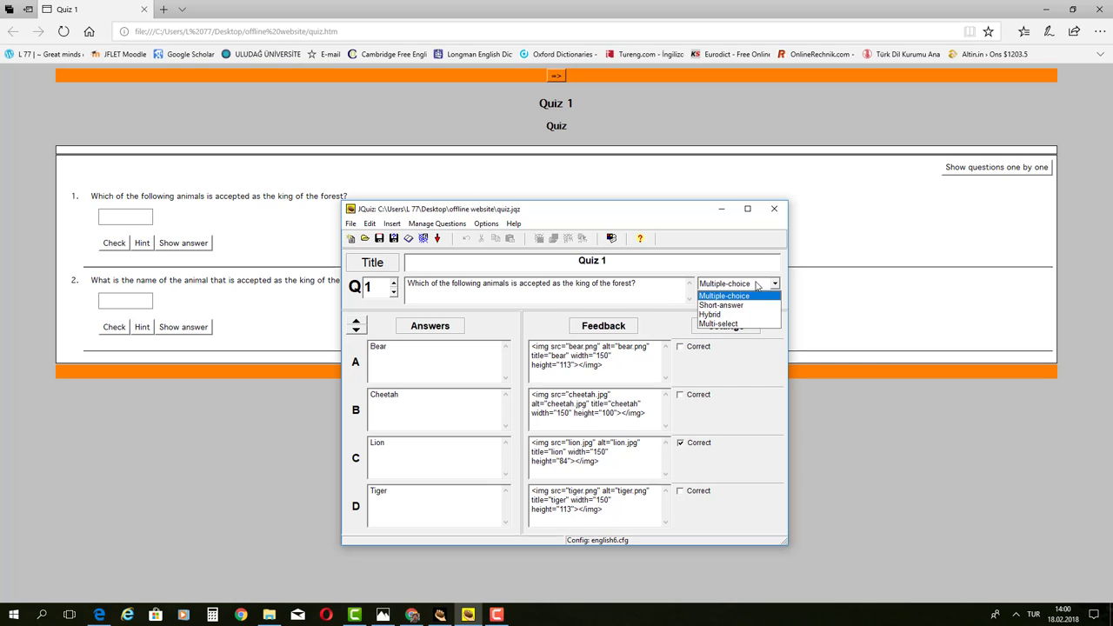
left_click(756, 284)
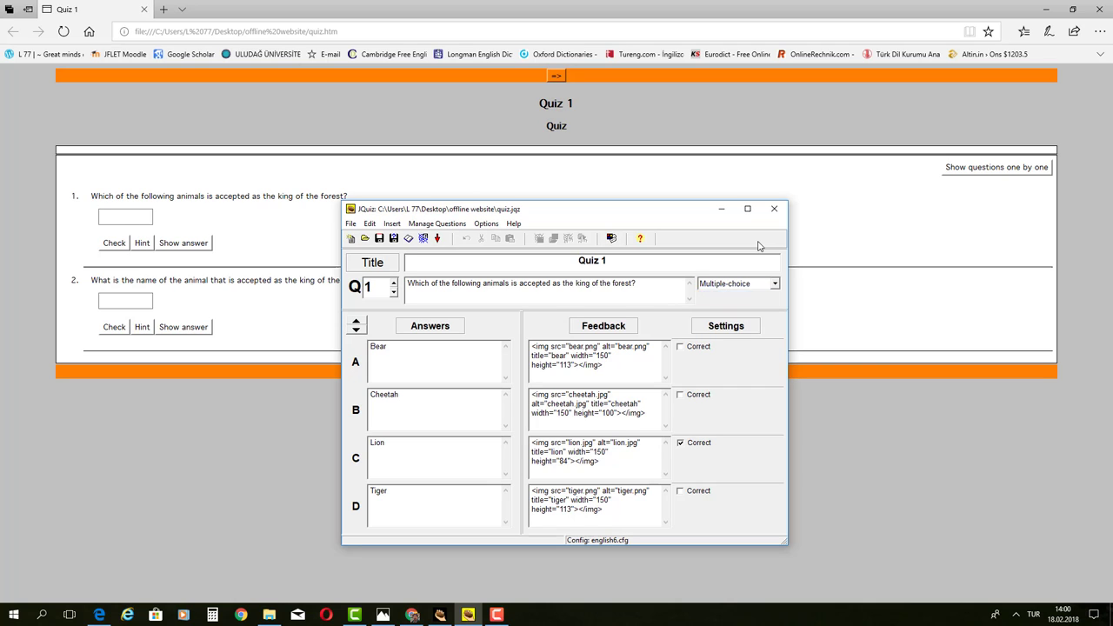
left_click(394, 285)
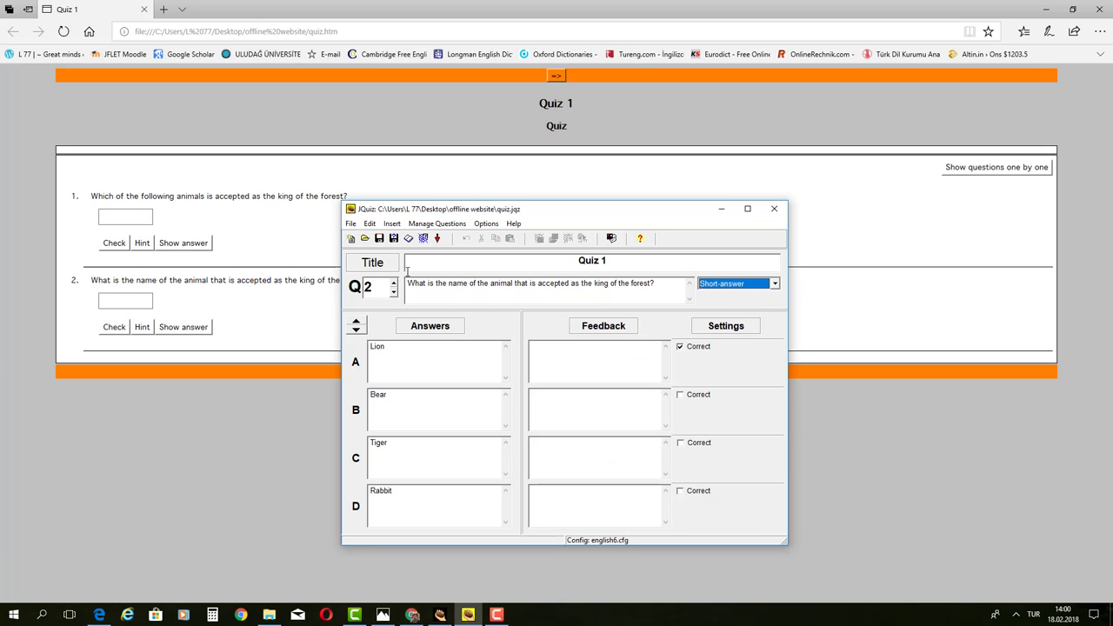
left_click(393, 293)
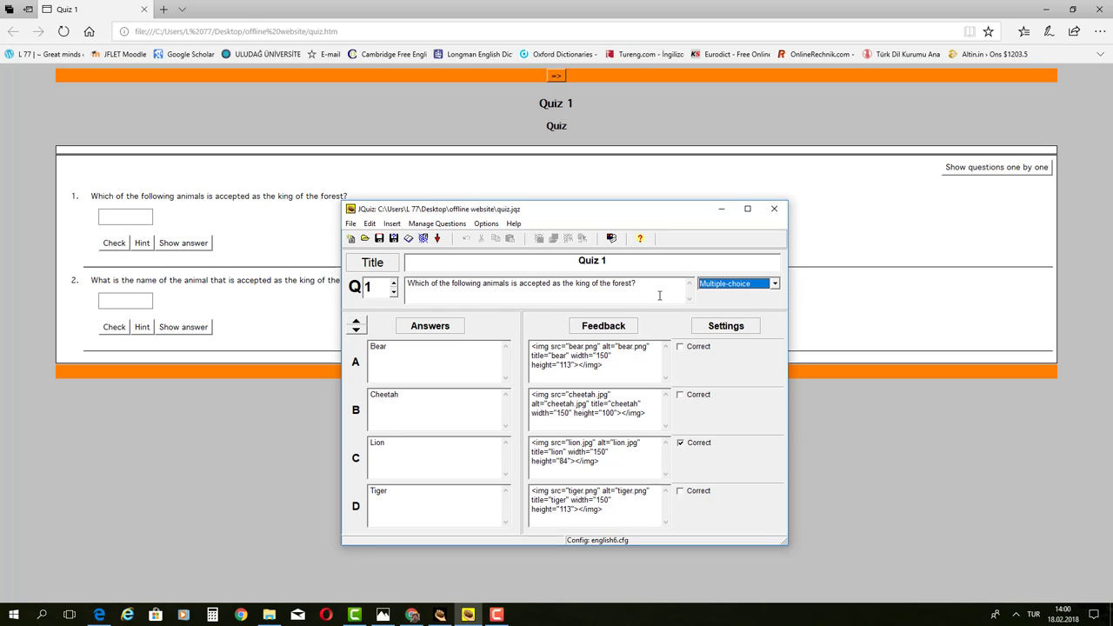
left_click(775, 287)
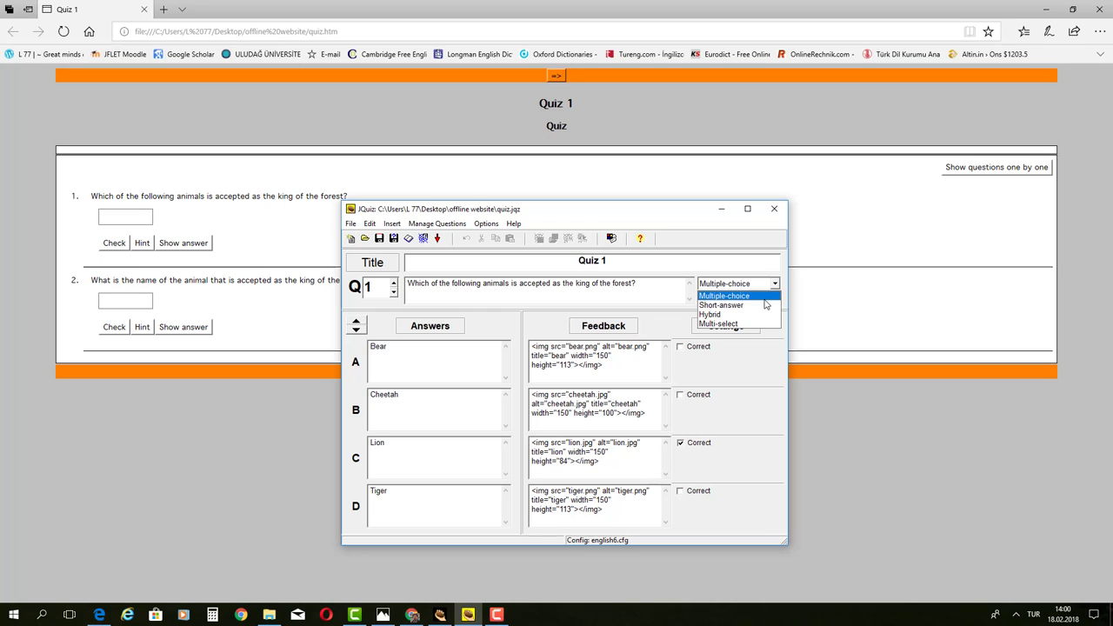
left_click(772, 298)
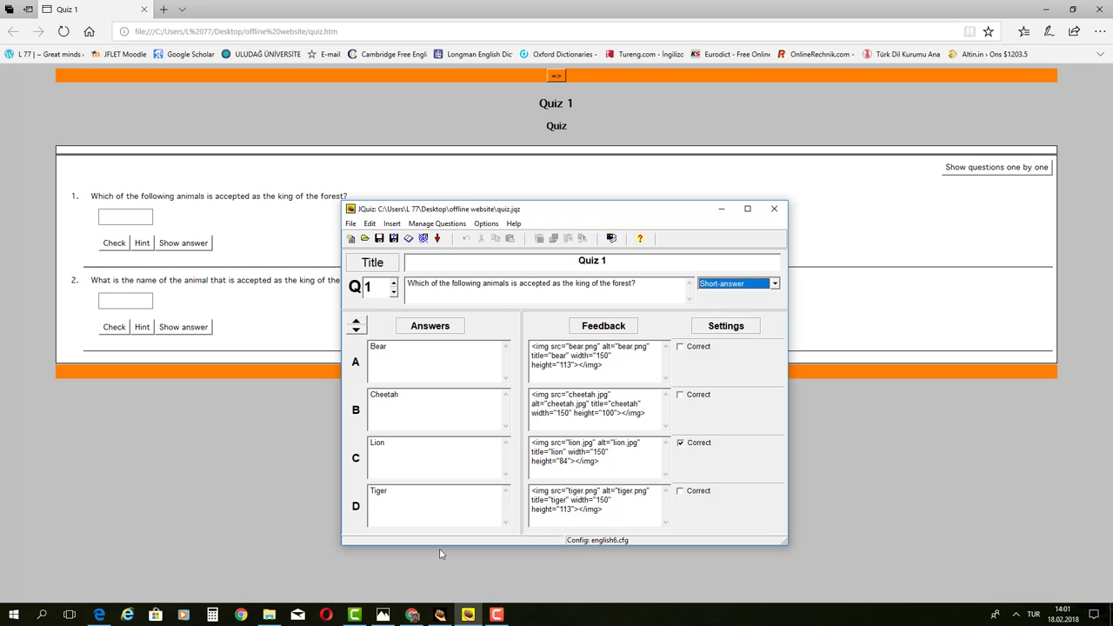
Step: Open the quiz web page from the offline website folder, show all its questions, and minimize the browser
left_click(268, 615)
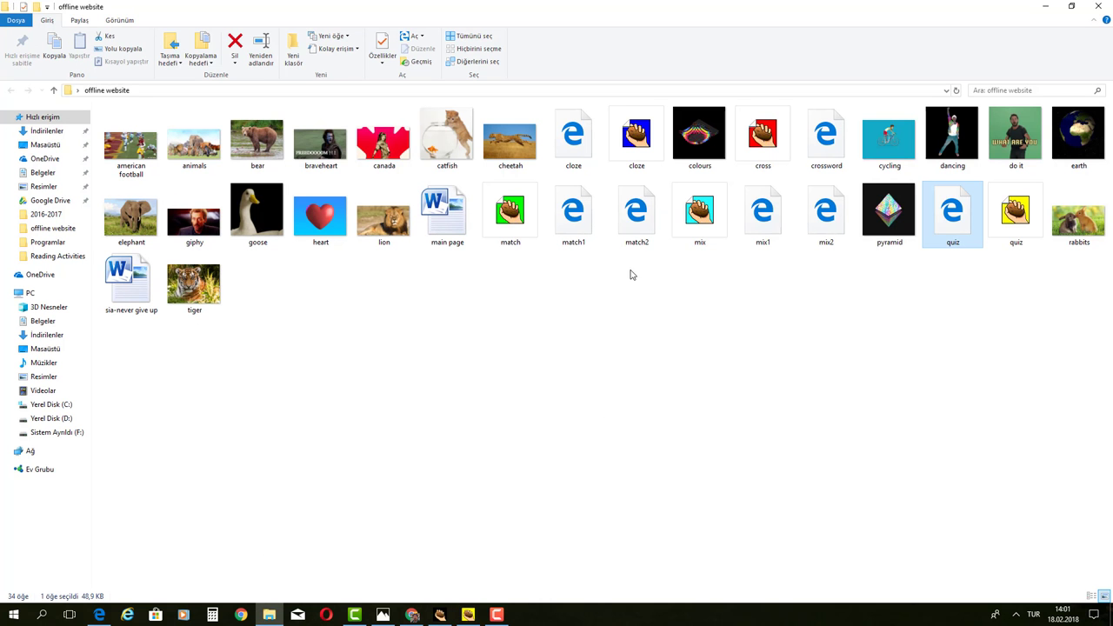
double_click(963, 217)
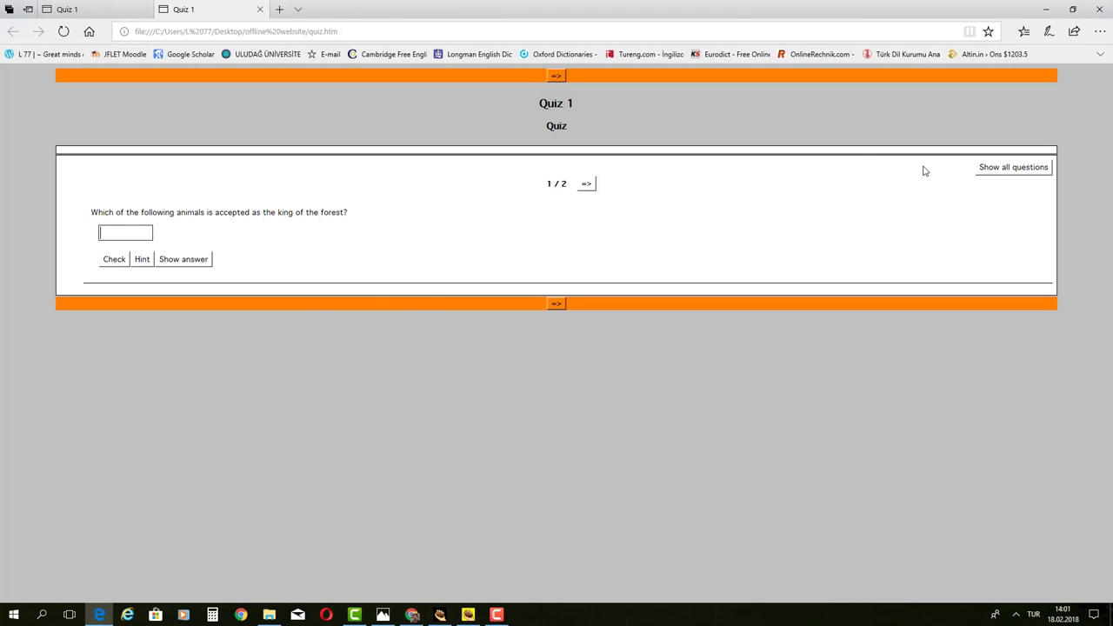
left_click(983, 172)
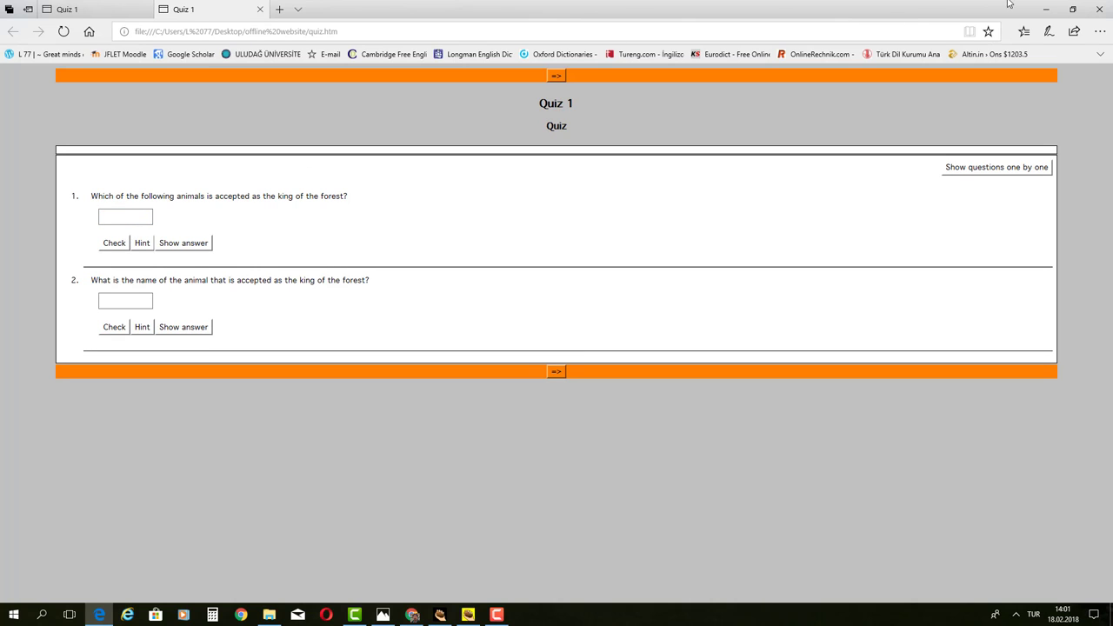
left_click(1046, 9)
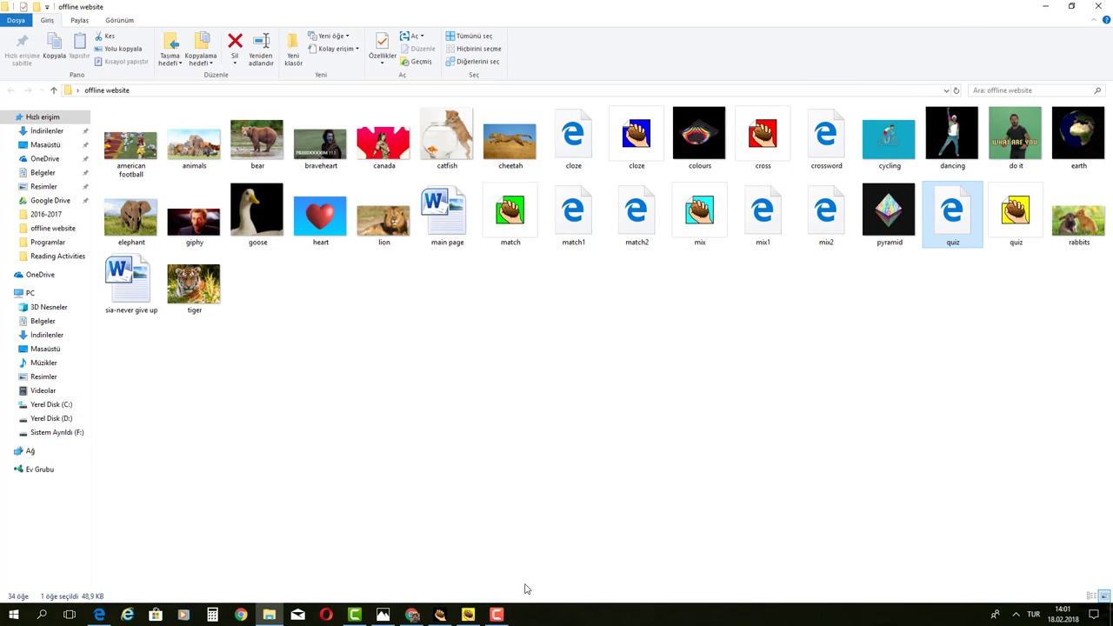
Step: Return to JQuiz and set question 1's type to Multiple-choice
left_click(468, 614)
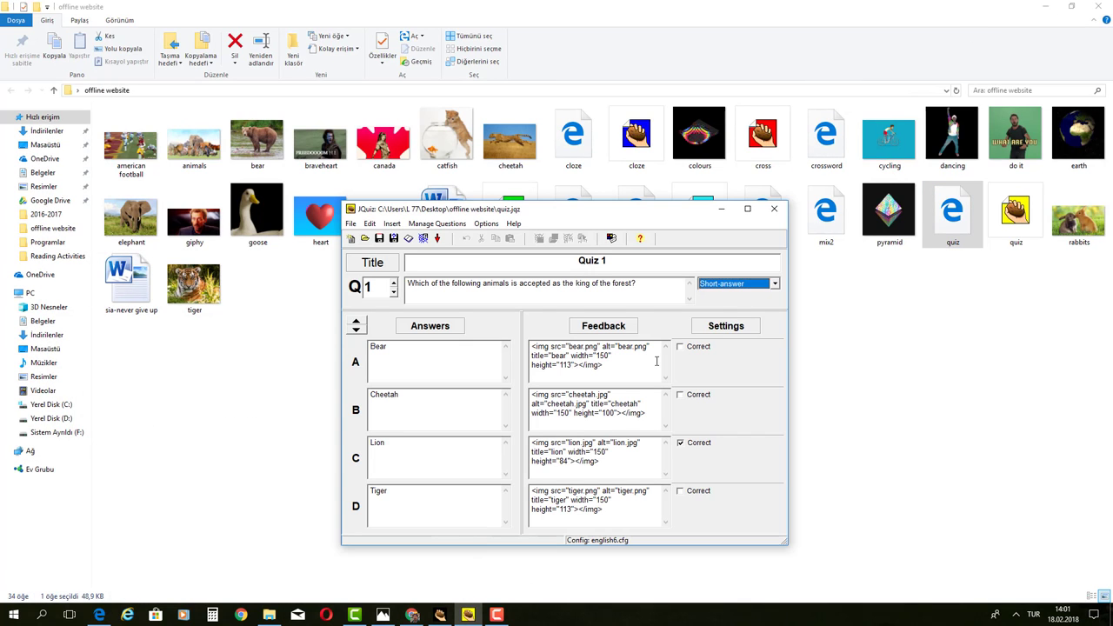
left_click(775, 283)
left_click(743, 296)
Step: Export the two-question quiz over the existing quiz web page and view it in the browser
left_click(424, 239)
left_click(653, 277)
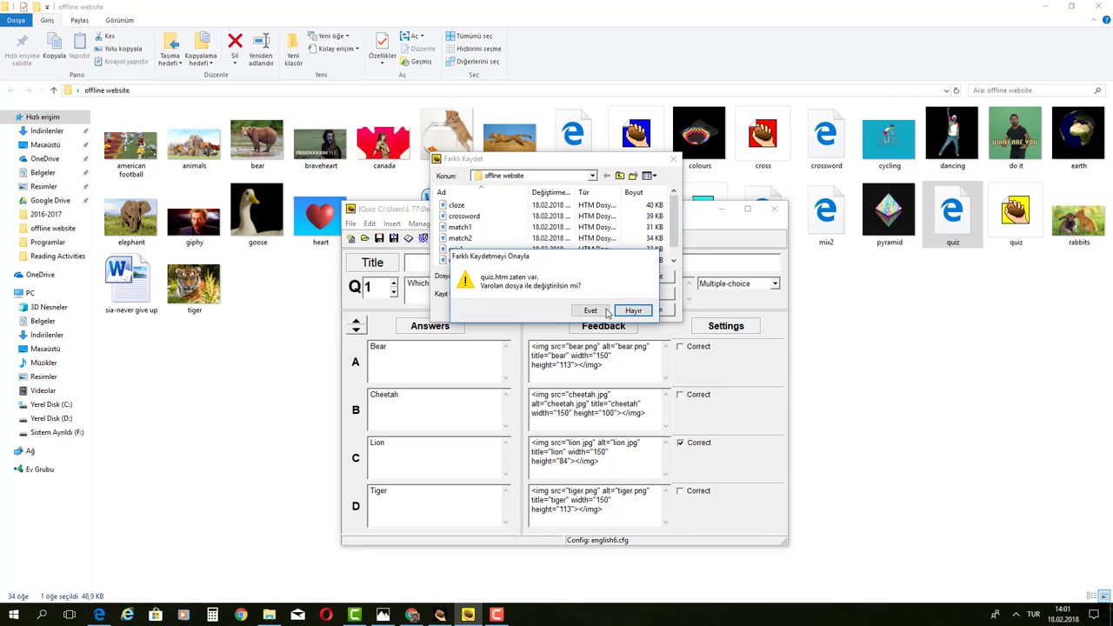
left_click(597, 311)
left_click(561, 370)
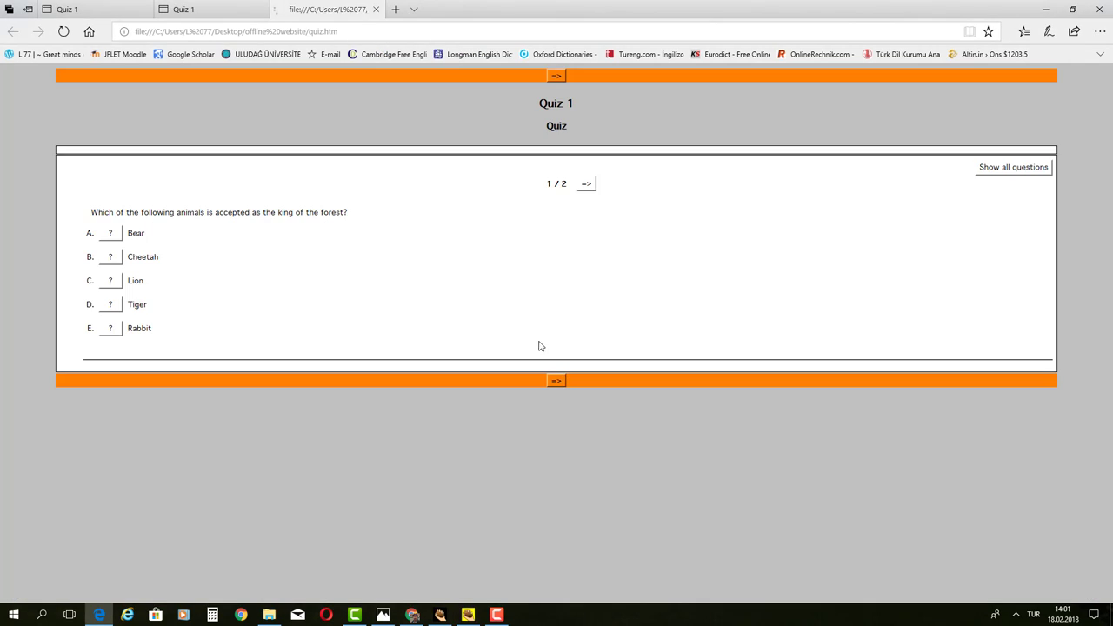
Step: Show all questions of the exported quiz together, then close the quiz tabs and the browser
left_click(983, 170)
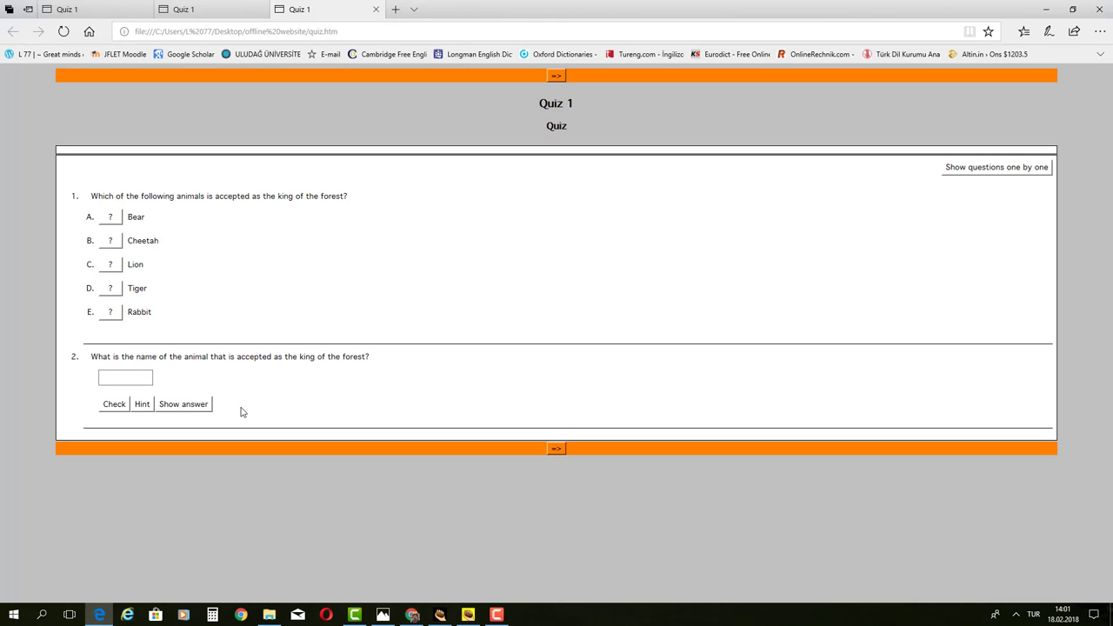
left_click(375, 10)
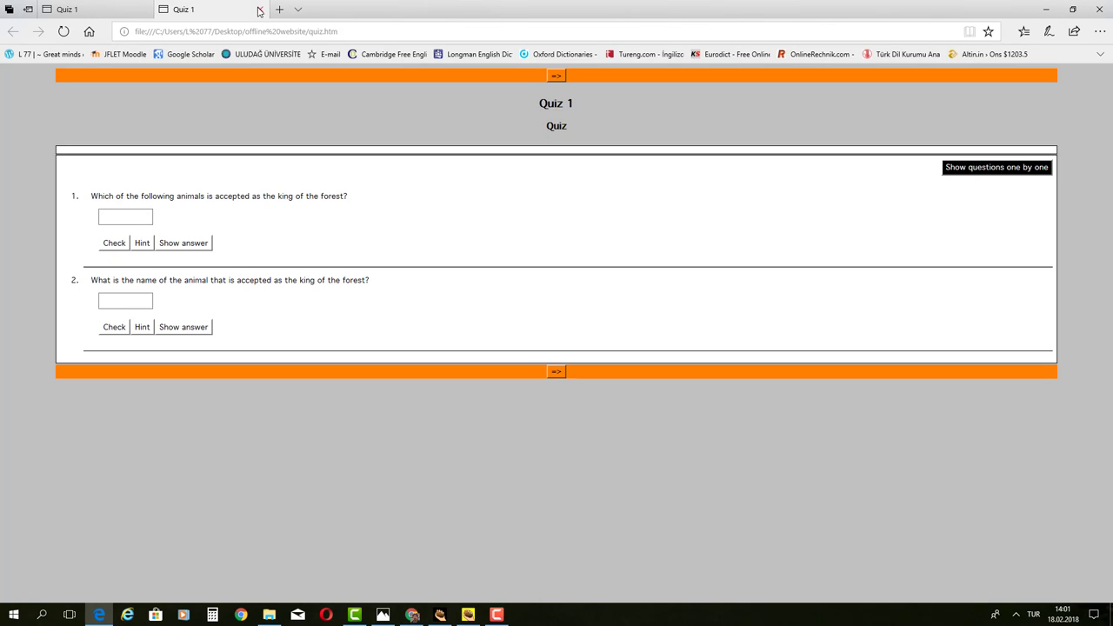
left_click(260, 10)
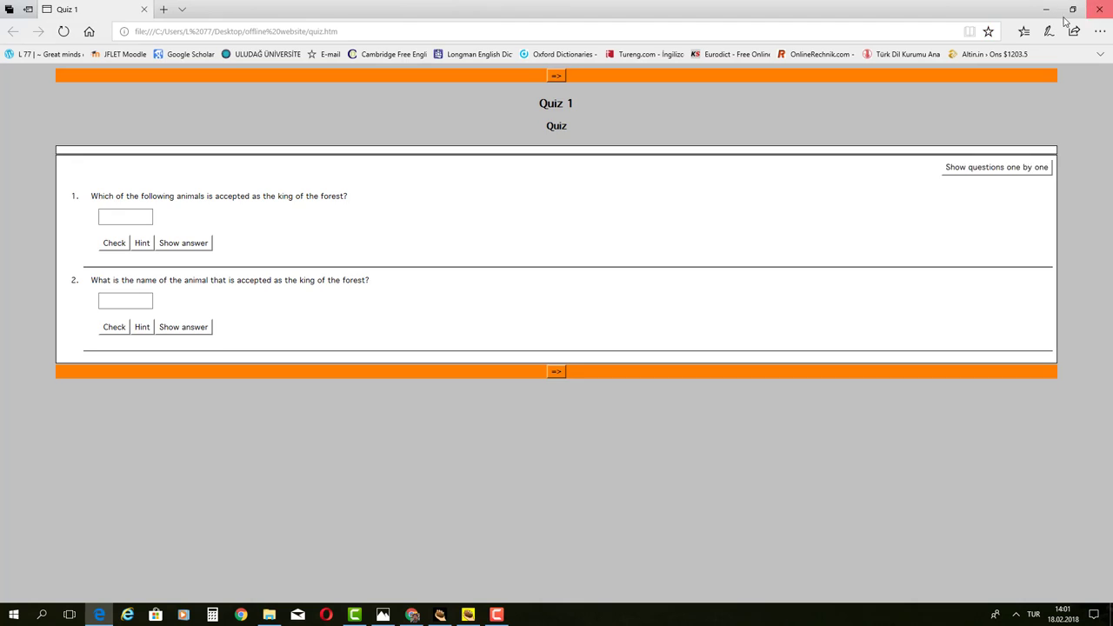
left_click(1098, 9)
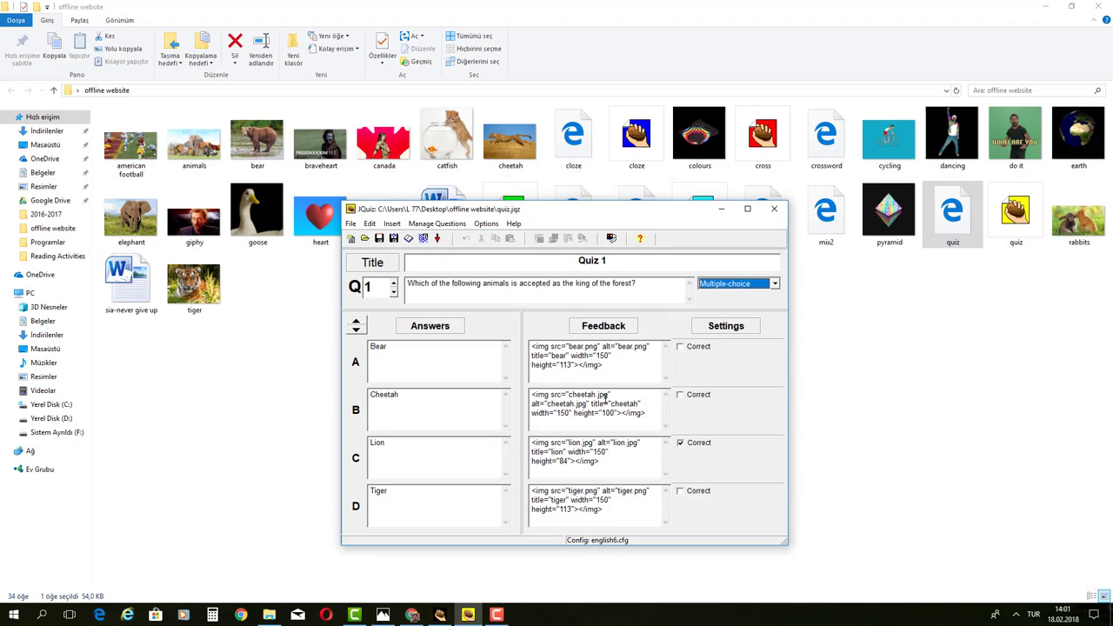
Step: Add question 3 as Hybrid, reading "What is the name of the animal that is accepted as the king of the forest?"
left_click(395, 283)
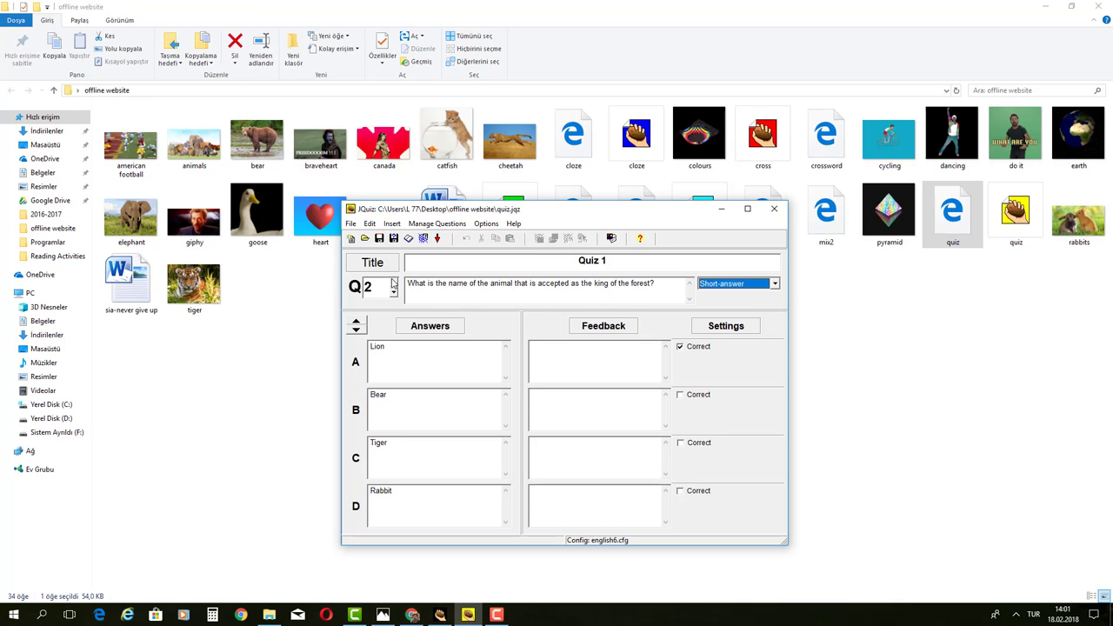
left_click(395, 283)
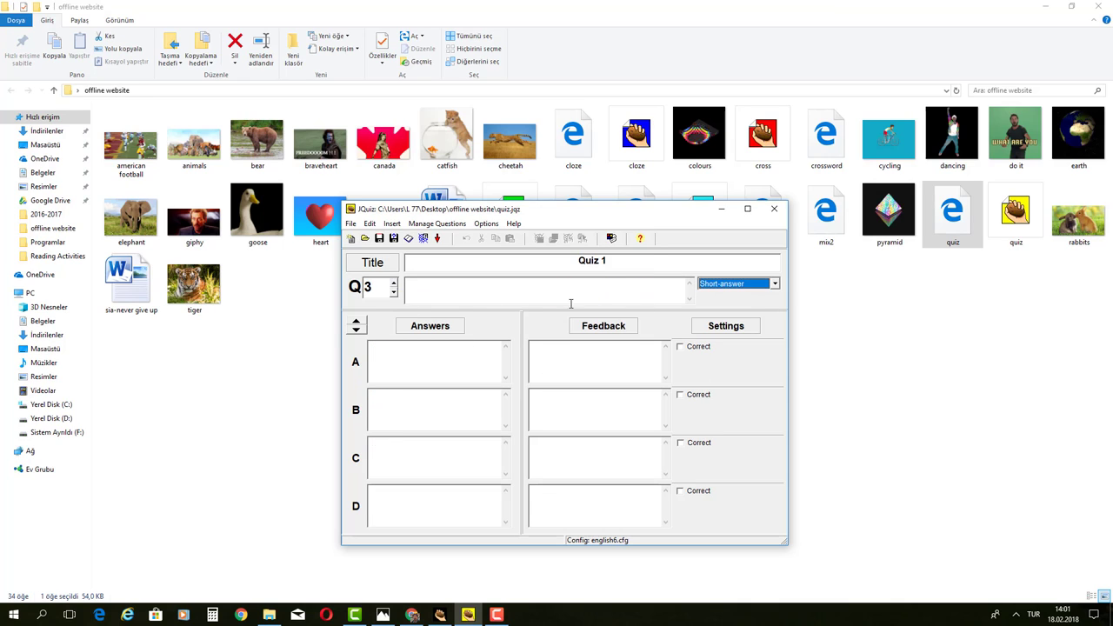
left_click(775, 285)
left_click(749, 320)
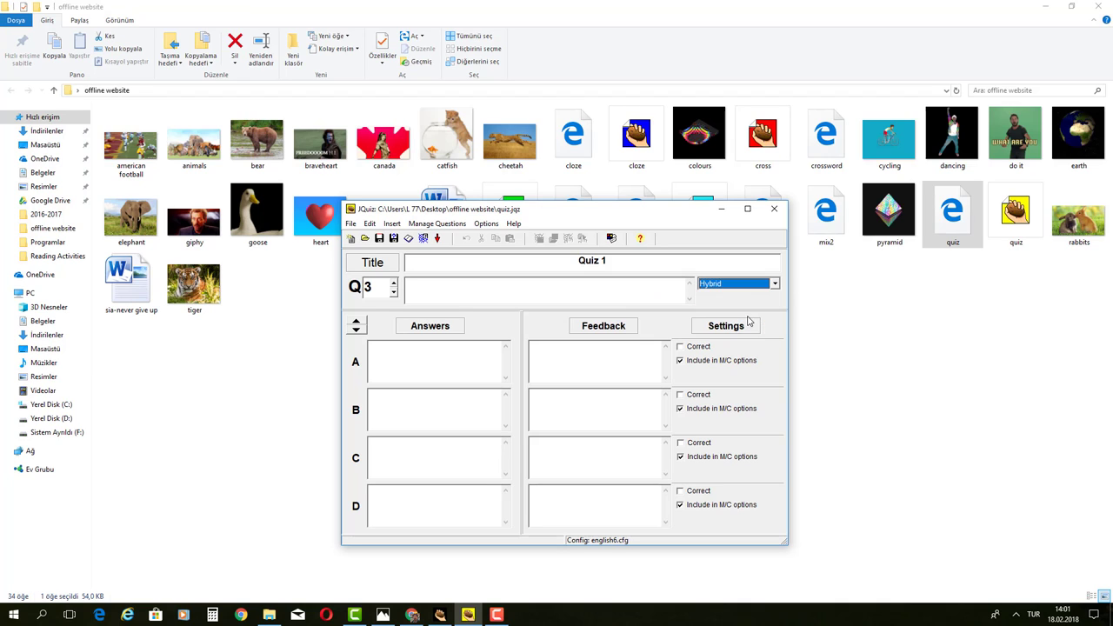
left_click(534, 294)
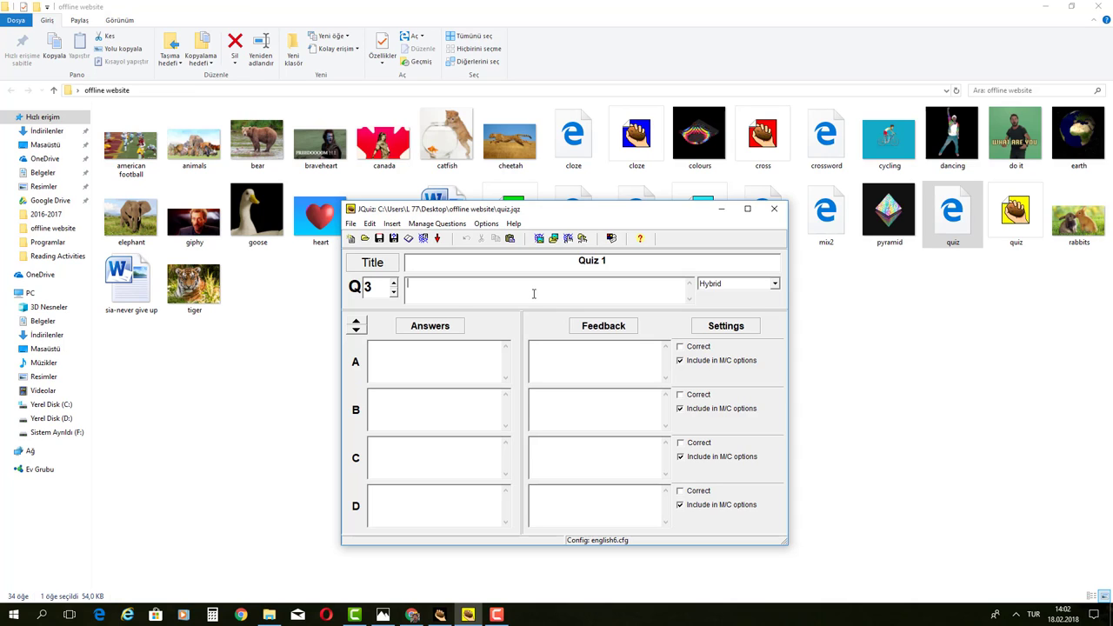
type("What is the name of the animal that is accepted")
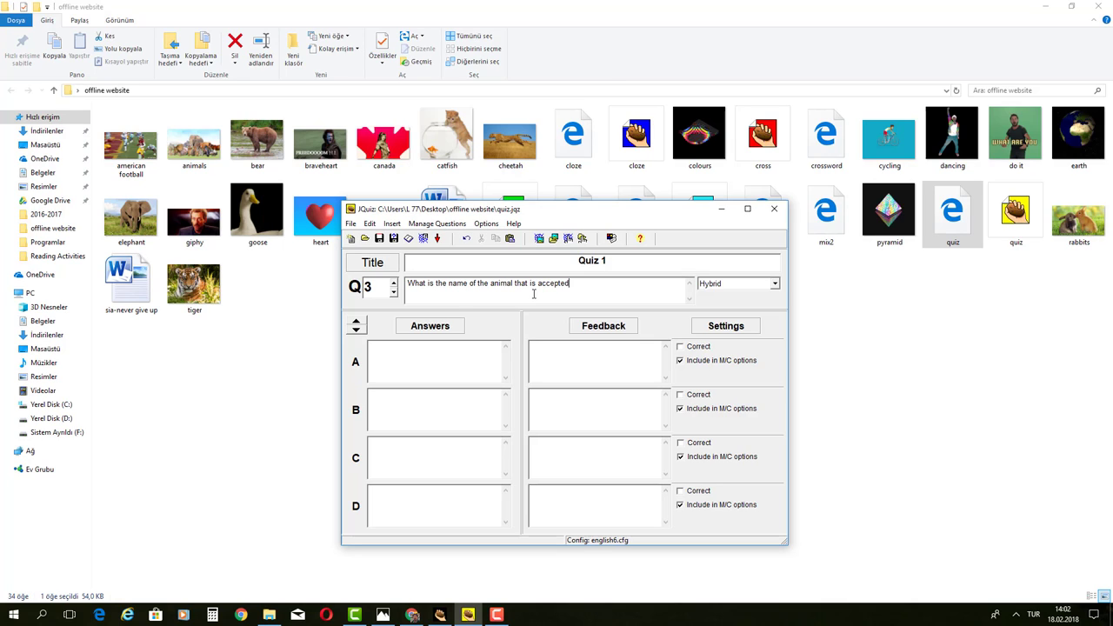
type(" as the king of the for")
type("est")
Step: Enter Lion, Bear, Tiager and Cheetah as question 3's answers A to D, and mark Lion as correct
type("Bear")
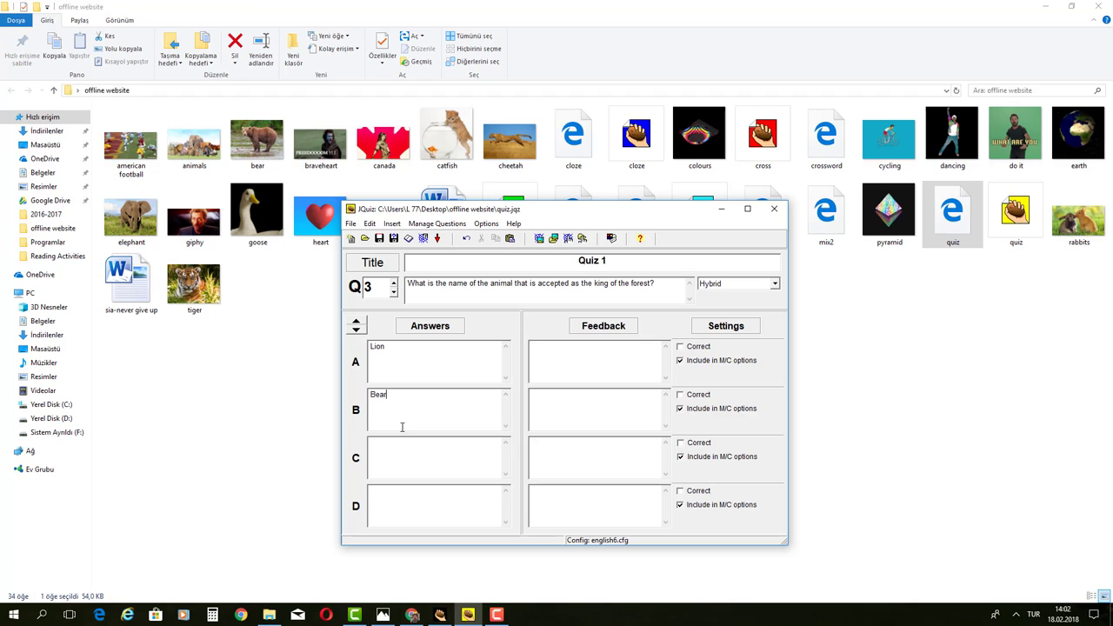
left_click(400, 459)
type("Tiager")
left_click(414, 498)
type("Cheetah")
left_click(681, 347)
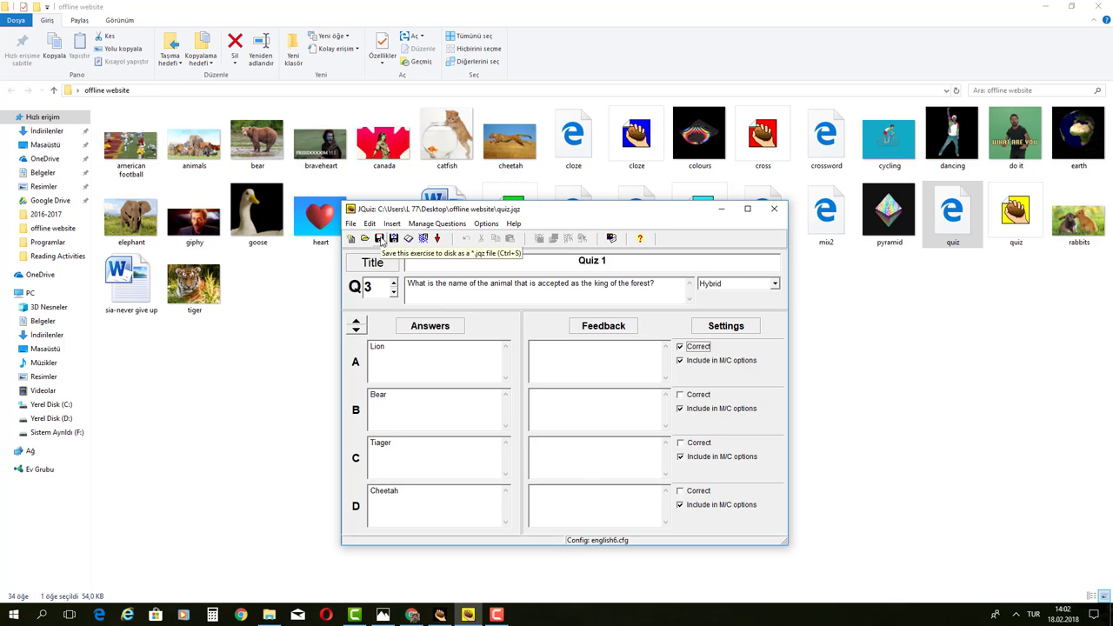
Step: Export the three-question quiz over the existing quiz web page and view it in the browser
left_click(422, 238)
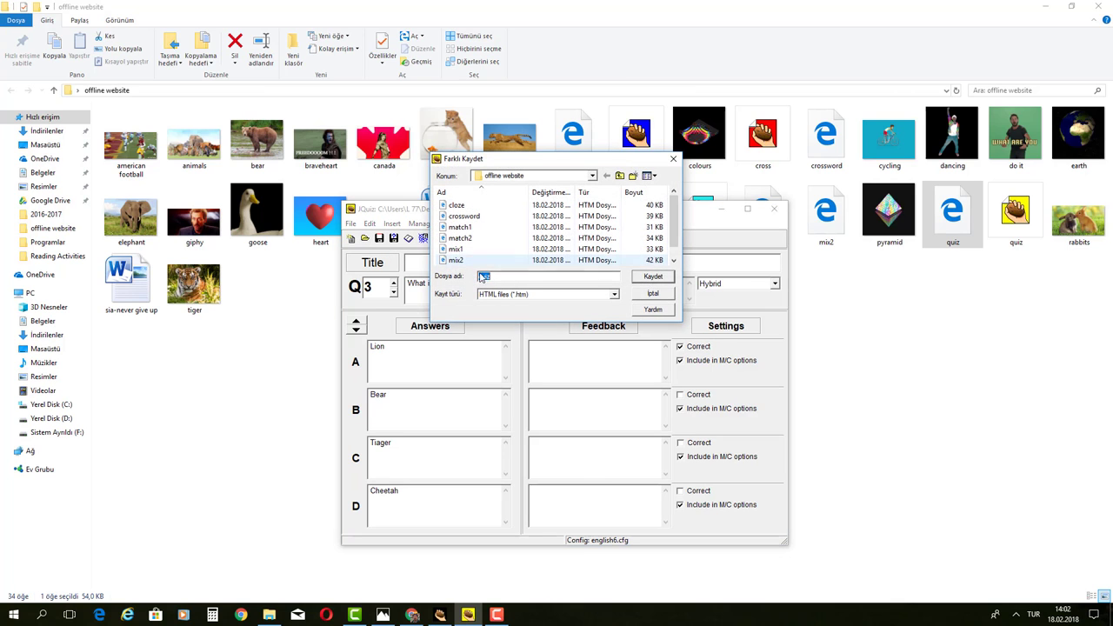
left_click(634, 274)
left_click(591, 313)
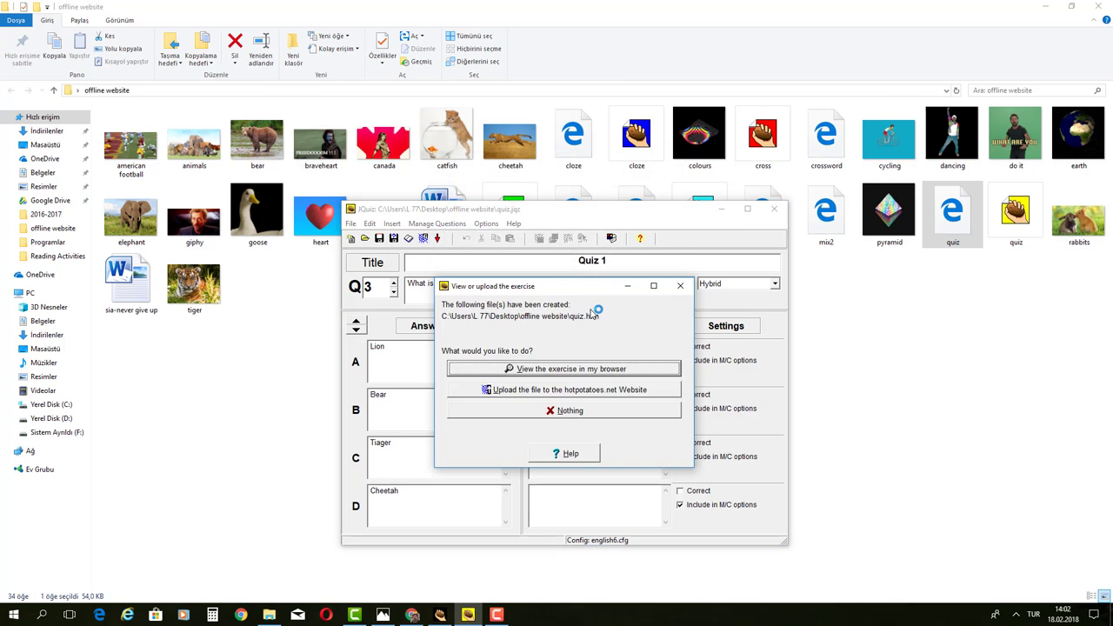
left_click(578, 371)
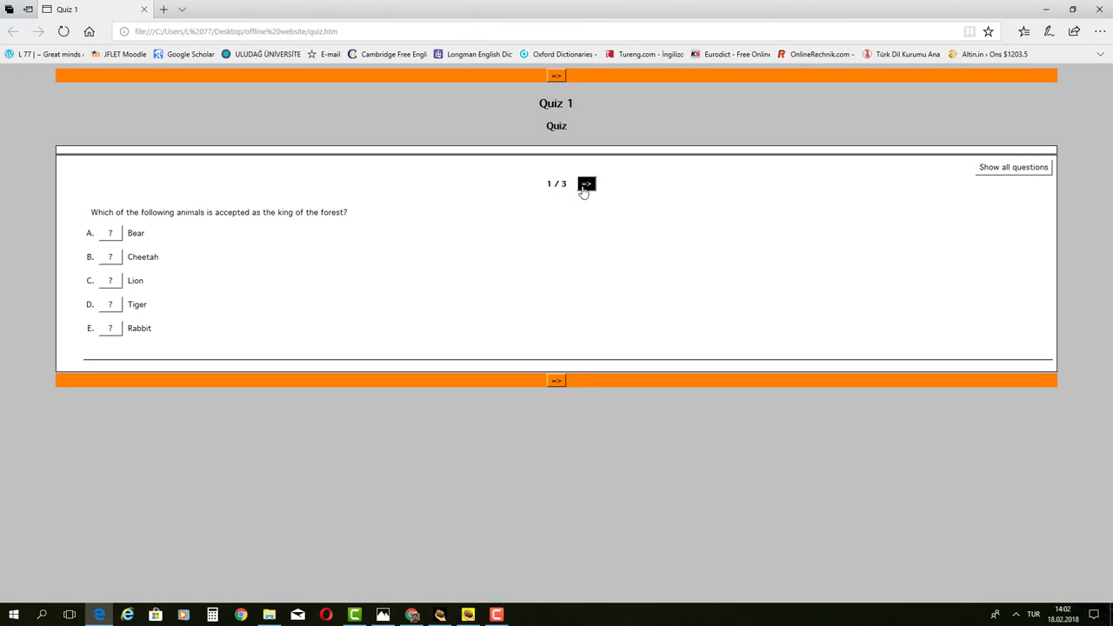
Step: Page forward through the three quiz questions and back to the first, then show all questions together
left_click(585, 186)
left_click(586, 185)
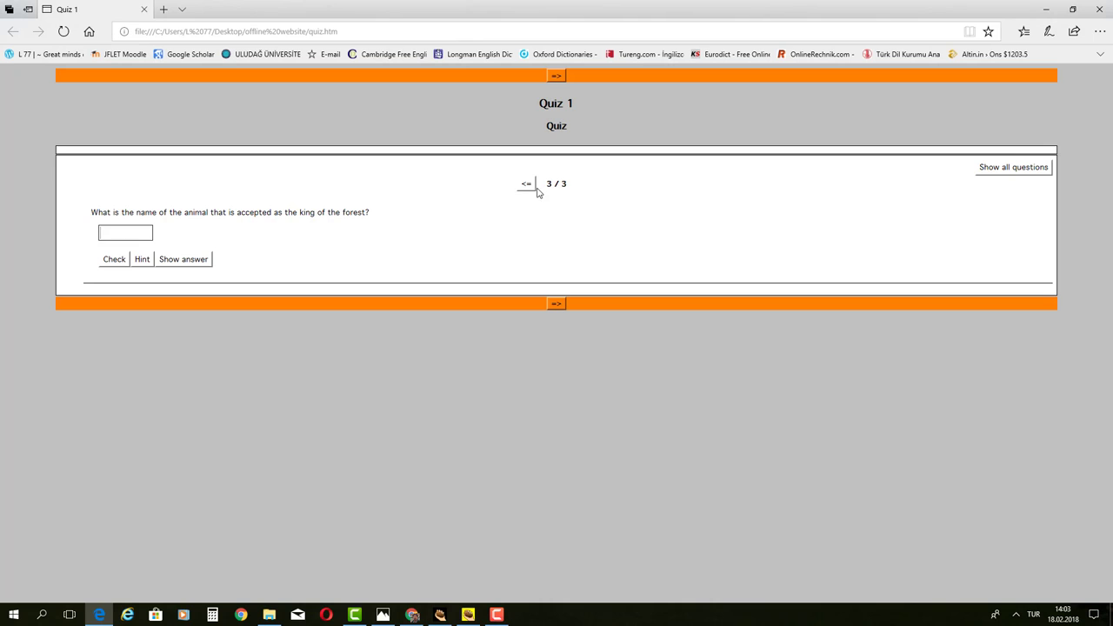
left_click(527, 187)
left_click(528, 187)
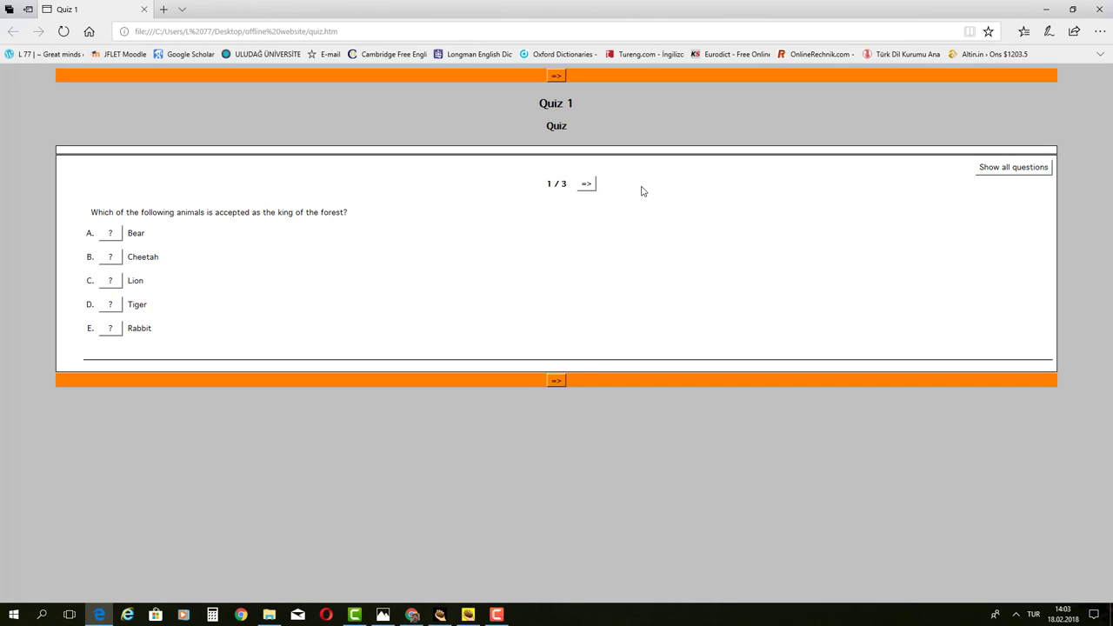
left_click(1001, 176)
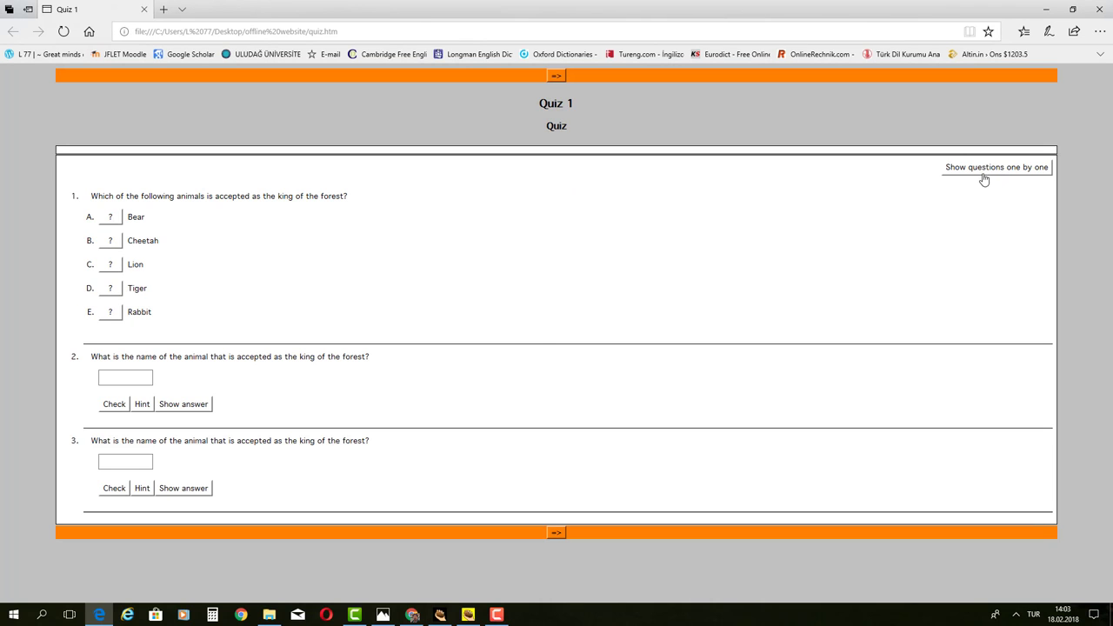
Step: Test question 3 with the wrong answer "ljhoı", check it and dismiss the feedback
left_click(121, 459)
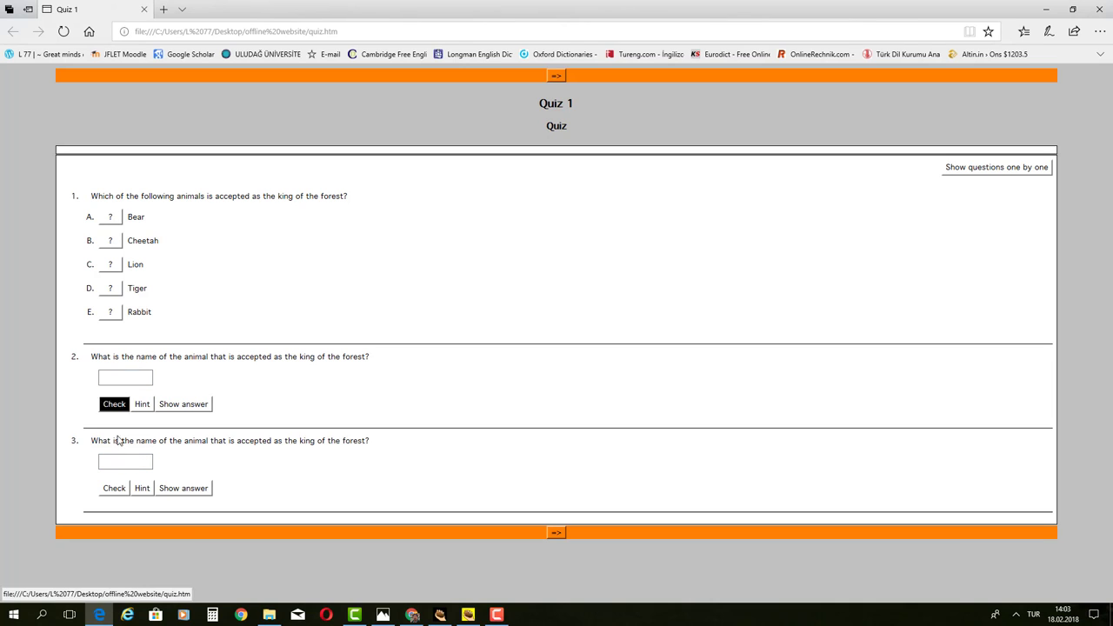
left_click(124, 460)
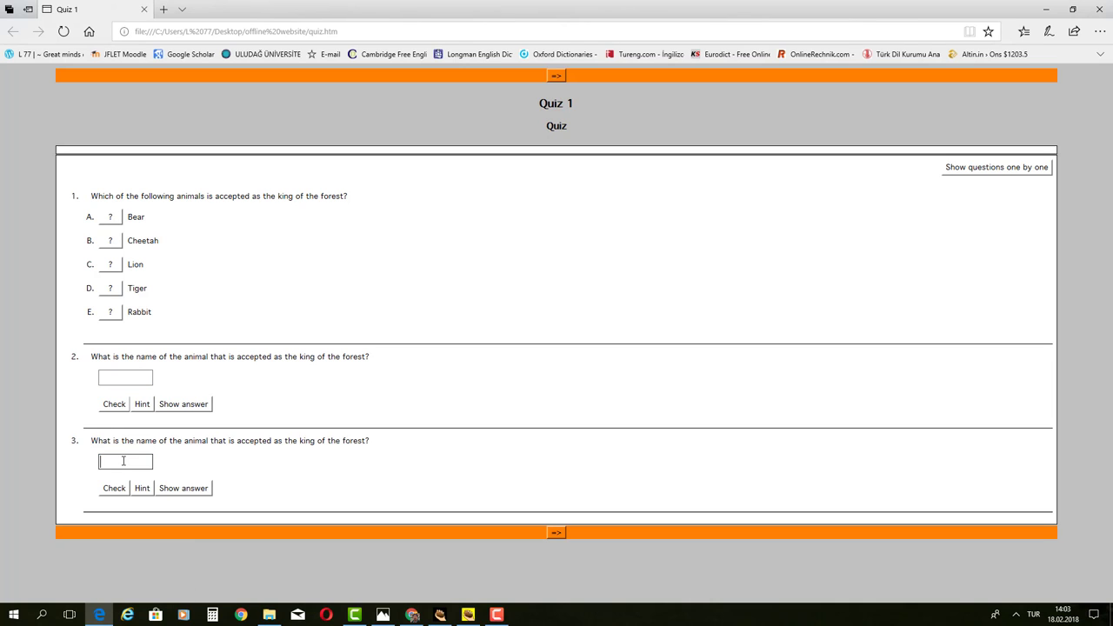
type("ljhoı")
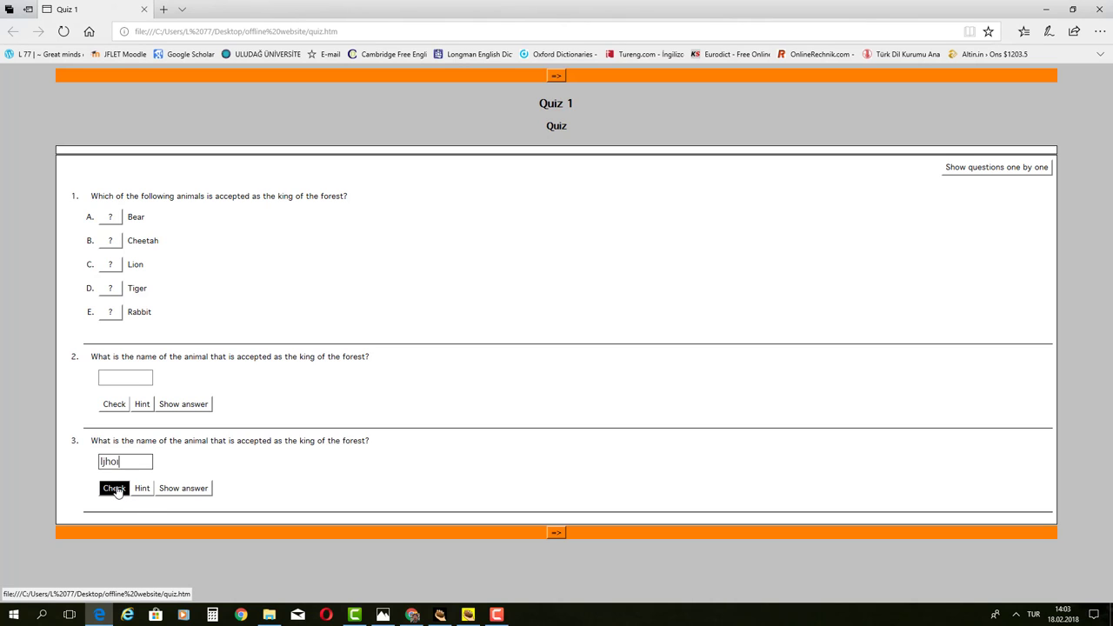
left_click(115, 490)
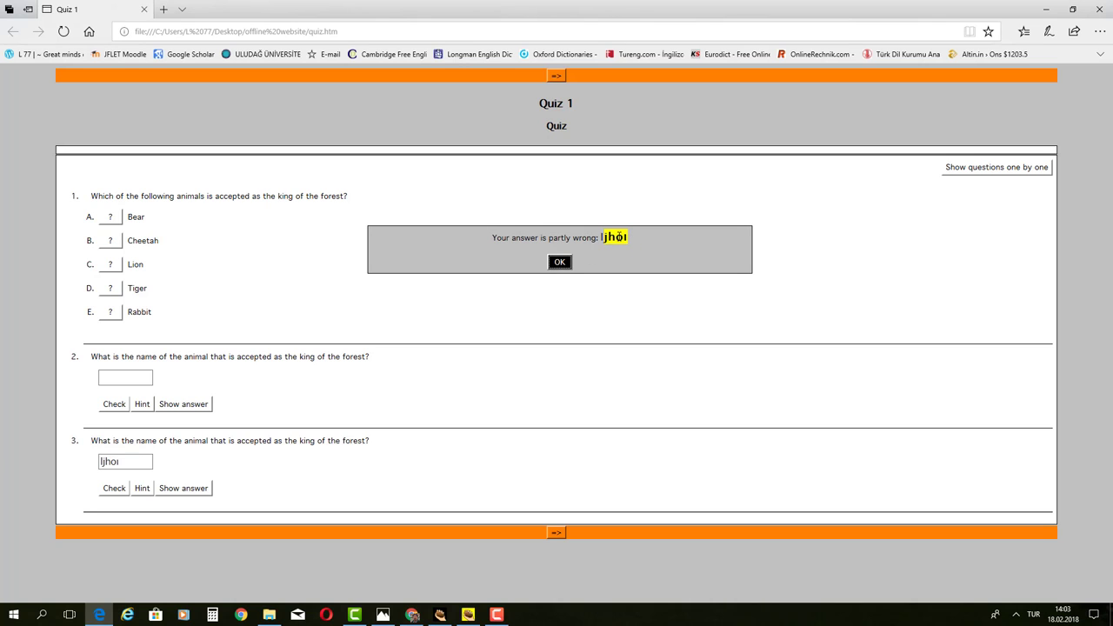
left_click(559, 261)
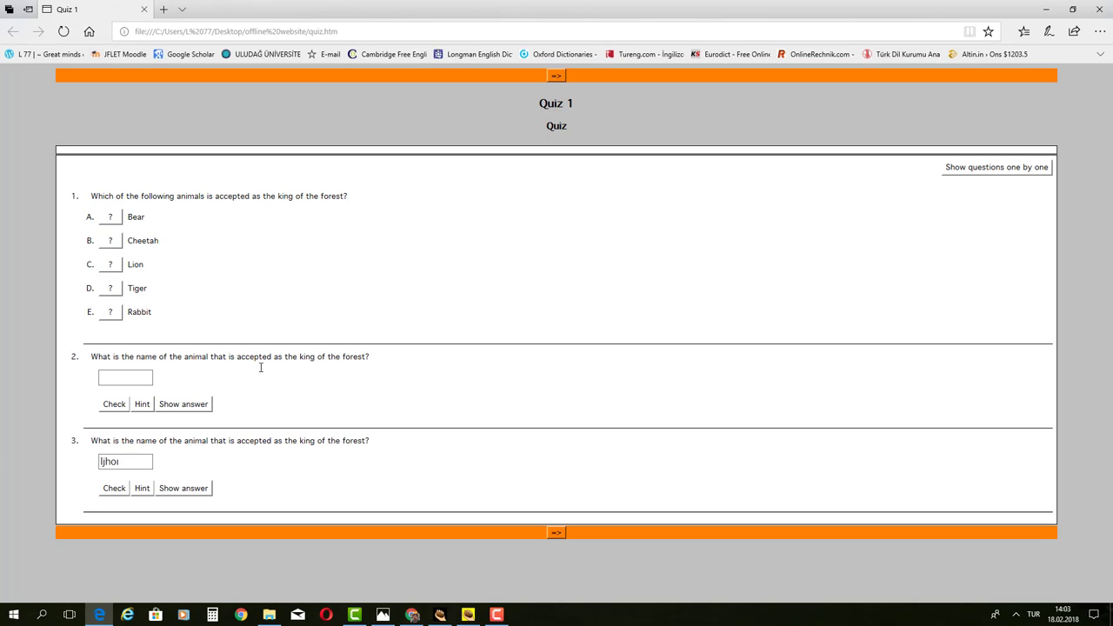
Step: Test question 3 again with the incomplete answer "lio", dismiss the feedback and close the browser
left_click(123, 463)
key("BackSpace")
key("BackSpace")
key("BackSpace")
key("BackSpace")
type("io")
left_click(122, 490)
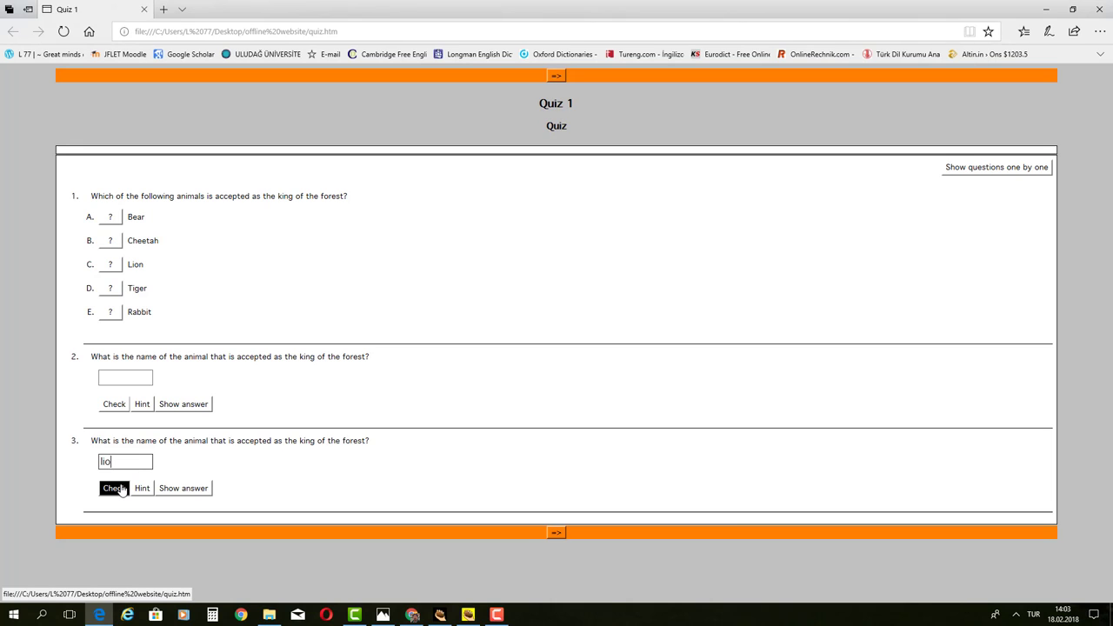
left_click(122, 489)
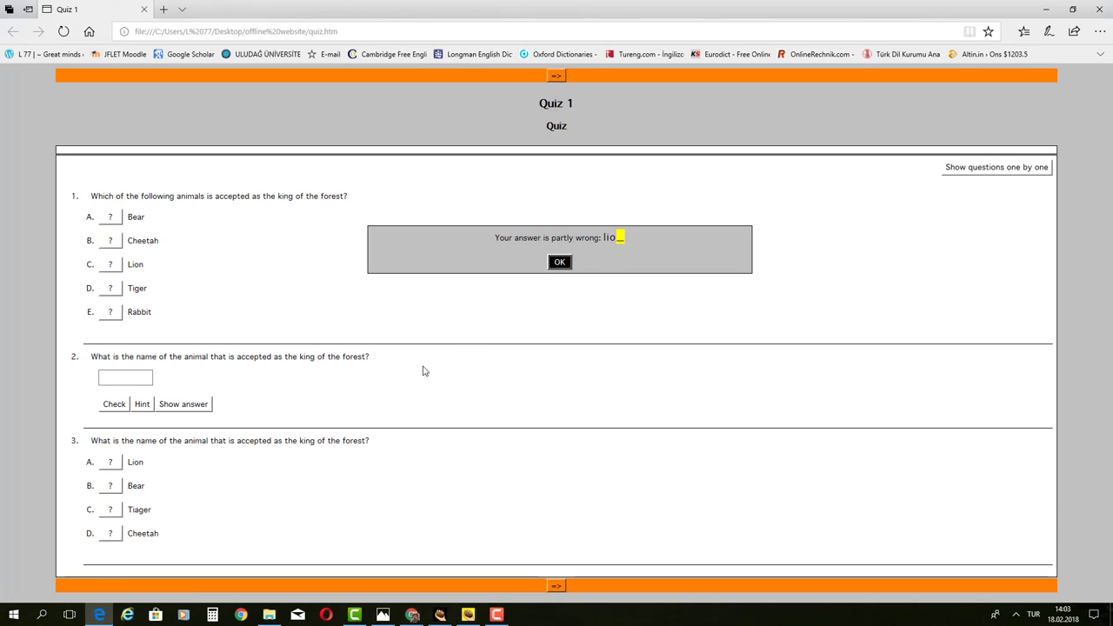
left_click(559, 262)
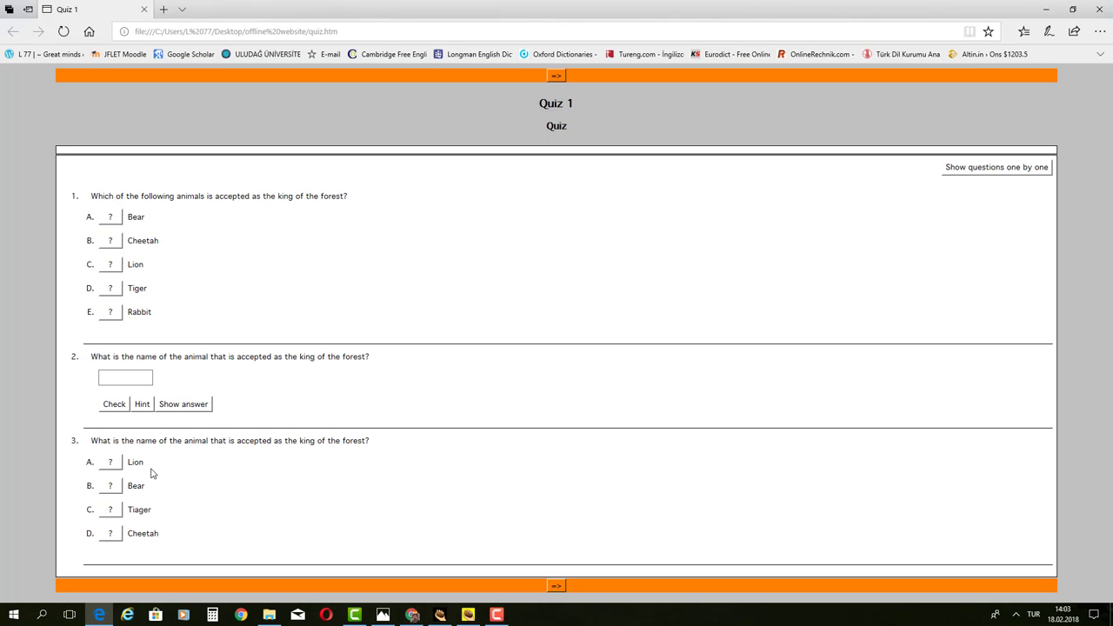
left_click(1099, 9)
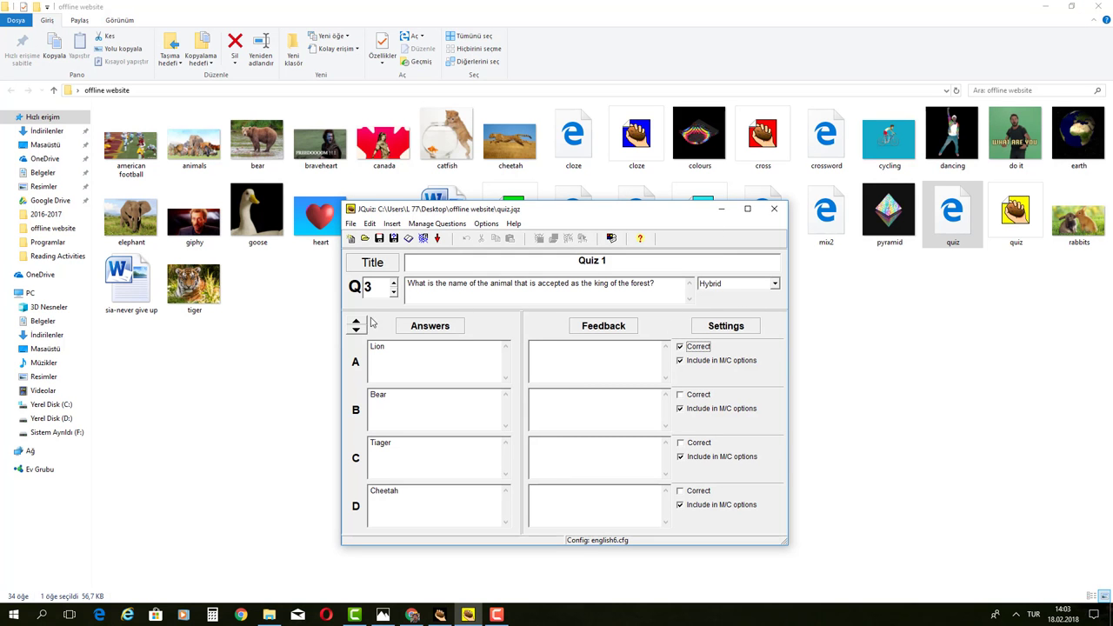
Step: Add question 4 as Multi-select, reading "Which of the following animals eat flesh?"
left_click(394, 282)
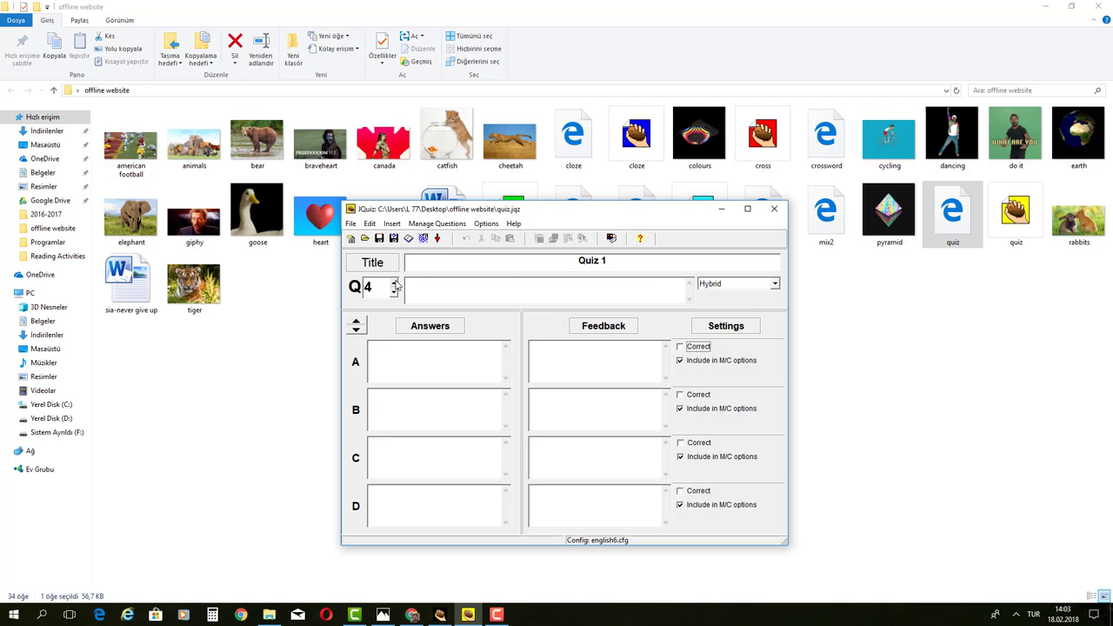
left_click(770, 287)
left_click(745, 323)
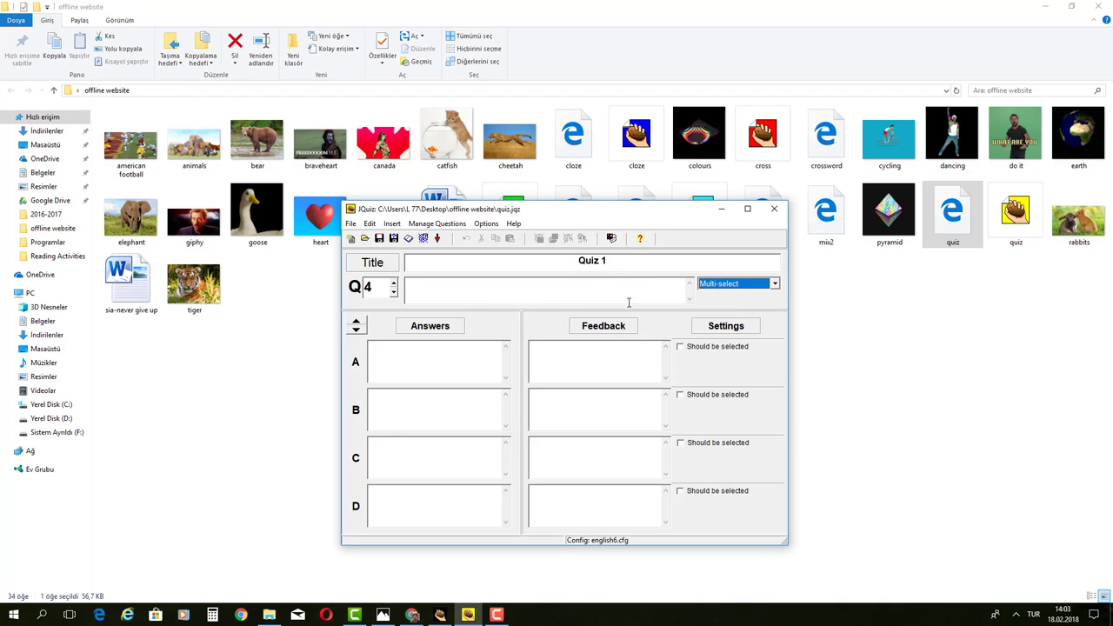
left_click(597, 297)
type("Wh")
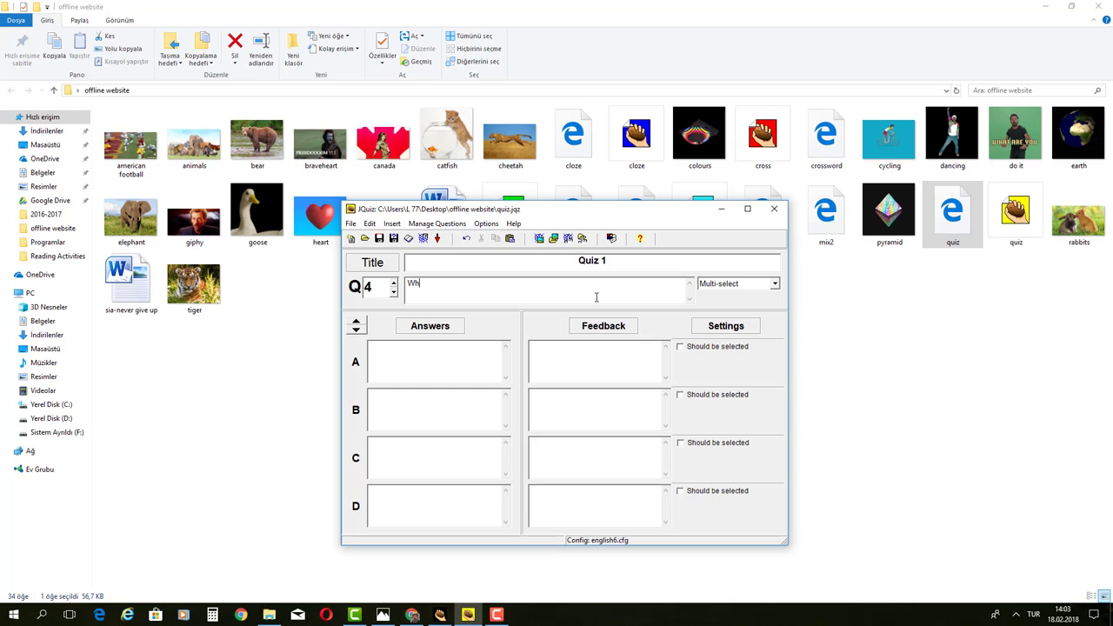
type("ich of the following animals eat flesh?")
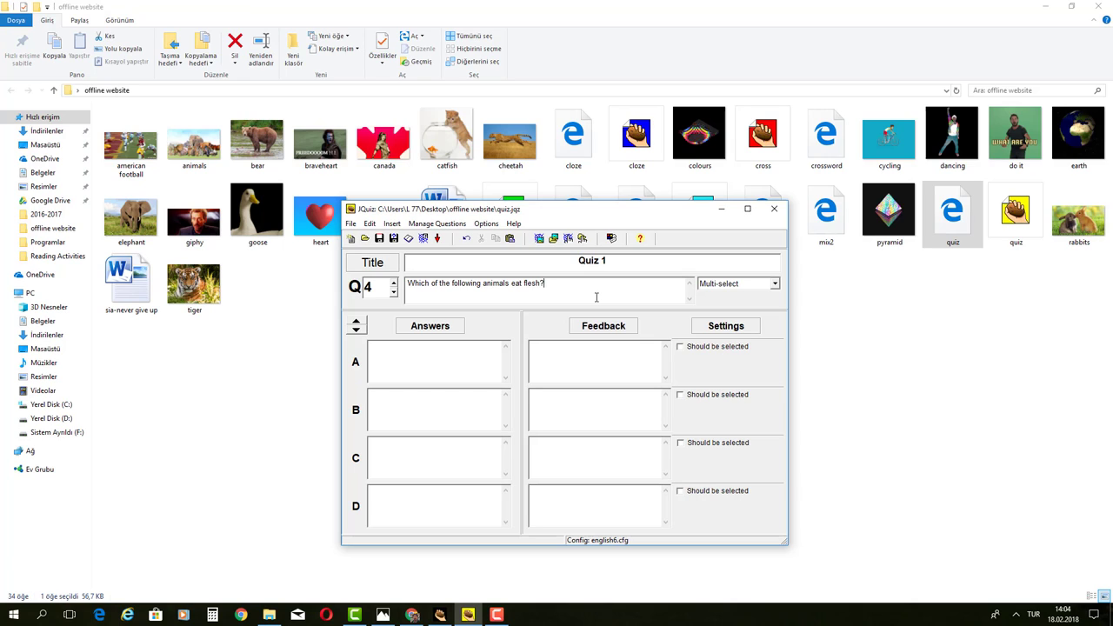
Step: Enter Elephant, Tiger, Rabbit and Bear as question 4's answers A to D, and mark Tiger and Bear as should be selected
left_click(453, 364)
type("Elephant")
left_click(418, 412)
type("Tiger")
left_click(392, 447)
type("Rabbit")
left_click(410, 509)
type("Bear")
left_click(682, 397)
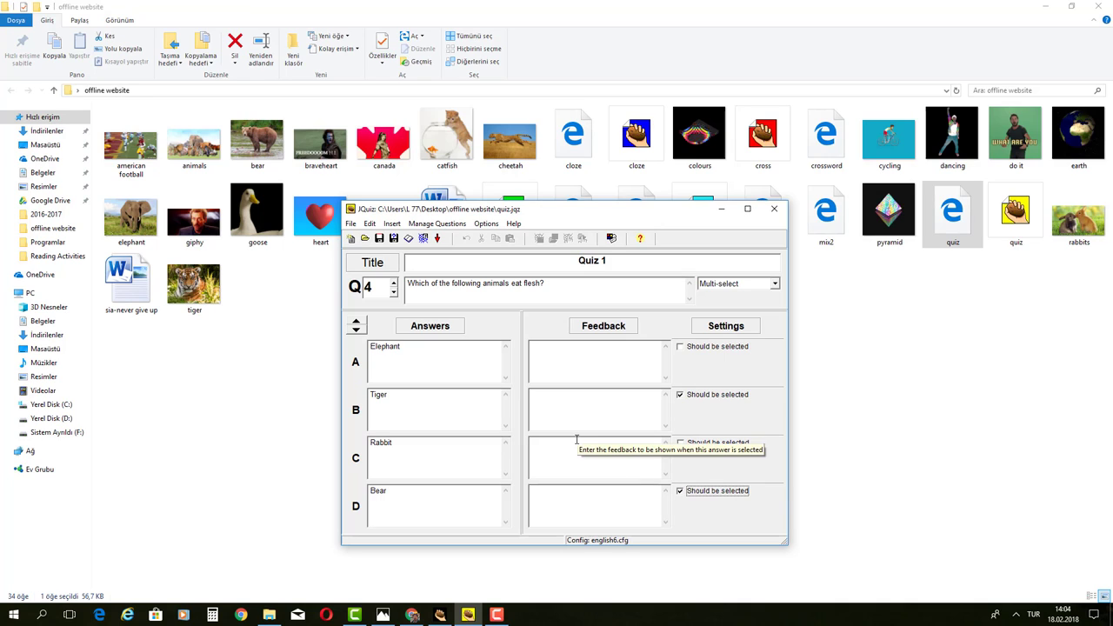
Step: Add Lion as question 4's answer E, mark it as should be selected, and review the answer list
left_click(356, 331)
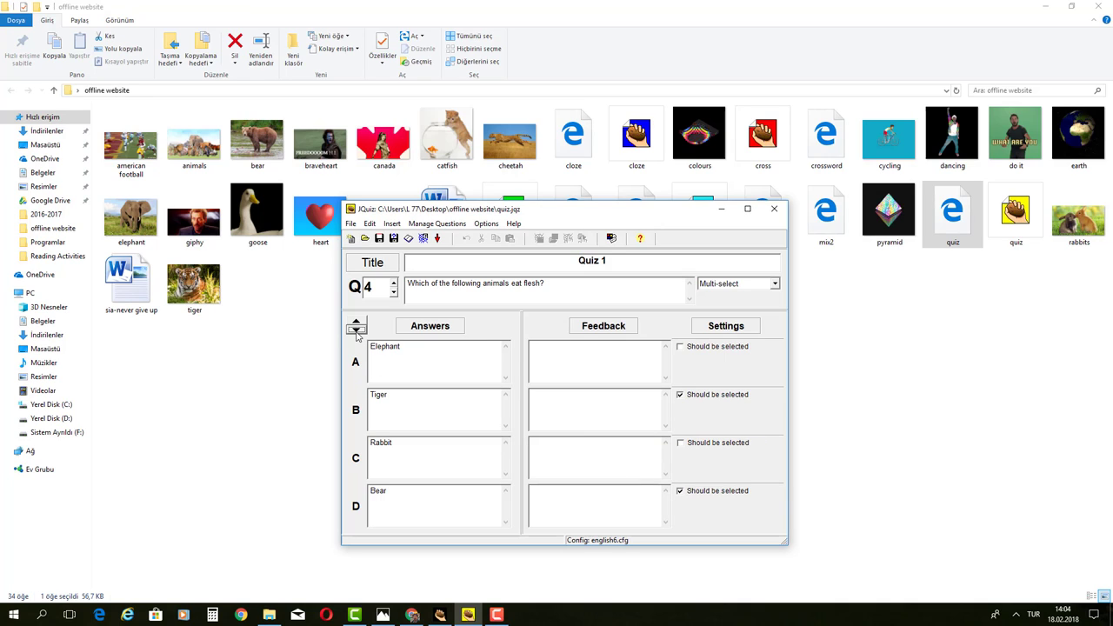
left_click(356, 329)
left_click(397, 510)
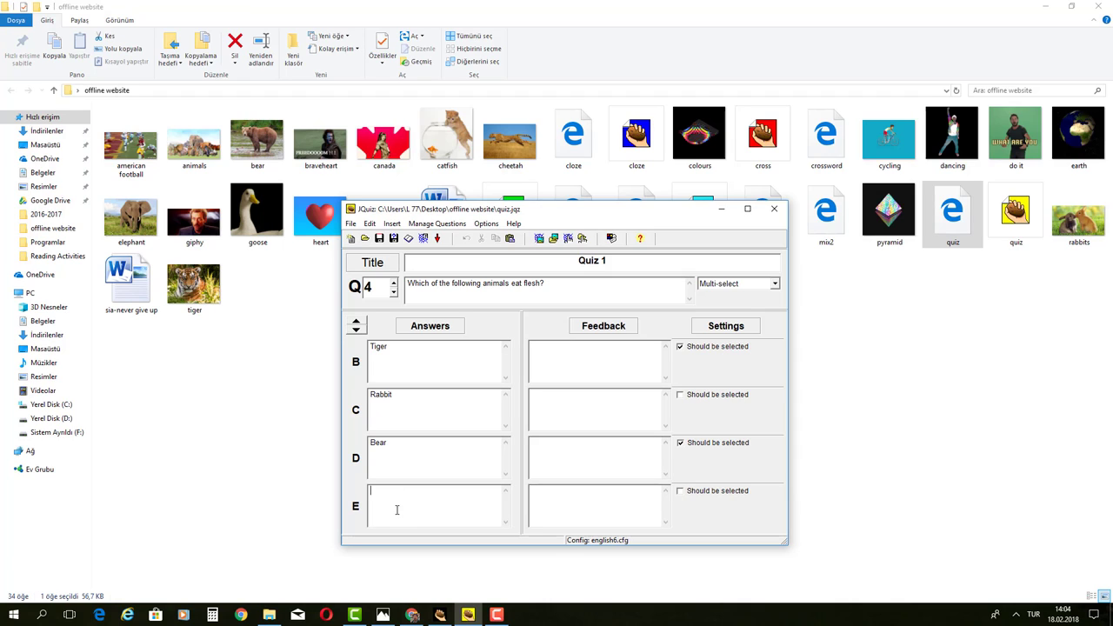
type("Lion")
left_click(679, 492)
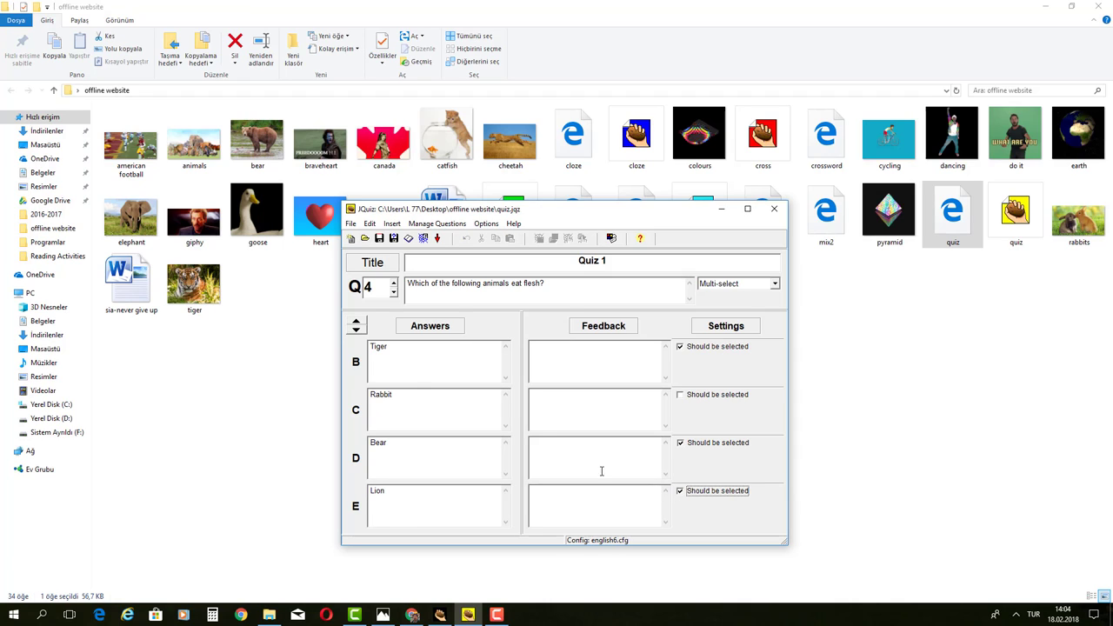
left_click(356, 328)
left_click(356, 328)
left_click(357, 321)
left_click(357, 321)
left_click(357, 321)
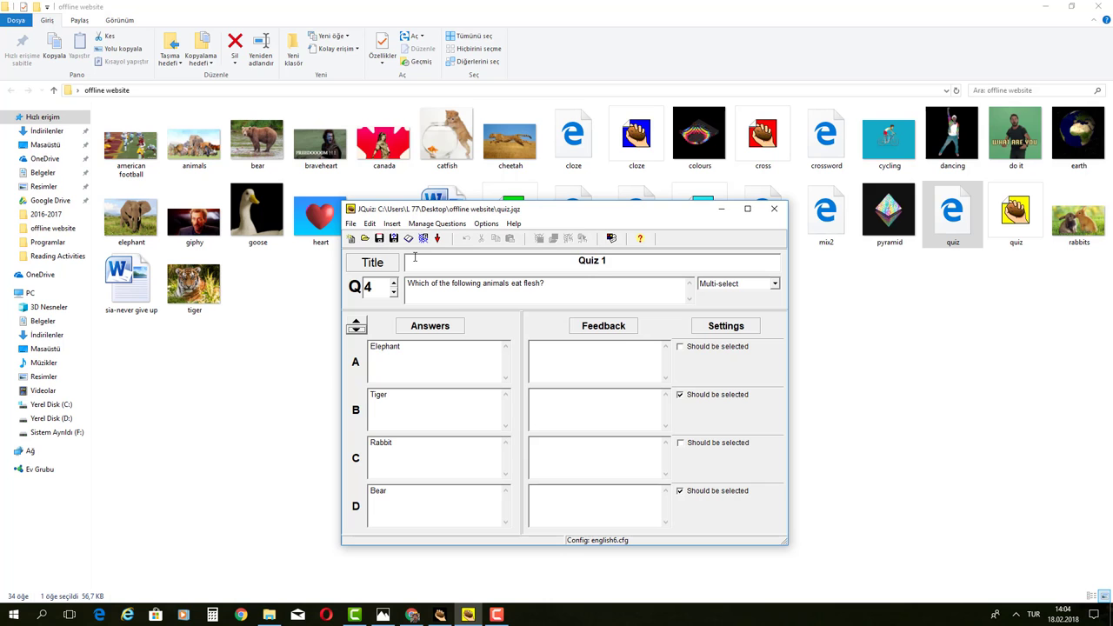
Step: Export the quiz as a web page over quiz.htm, view it in the browser and show all questions together
left_click(423, 238)
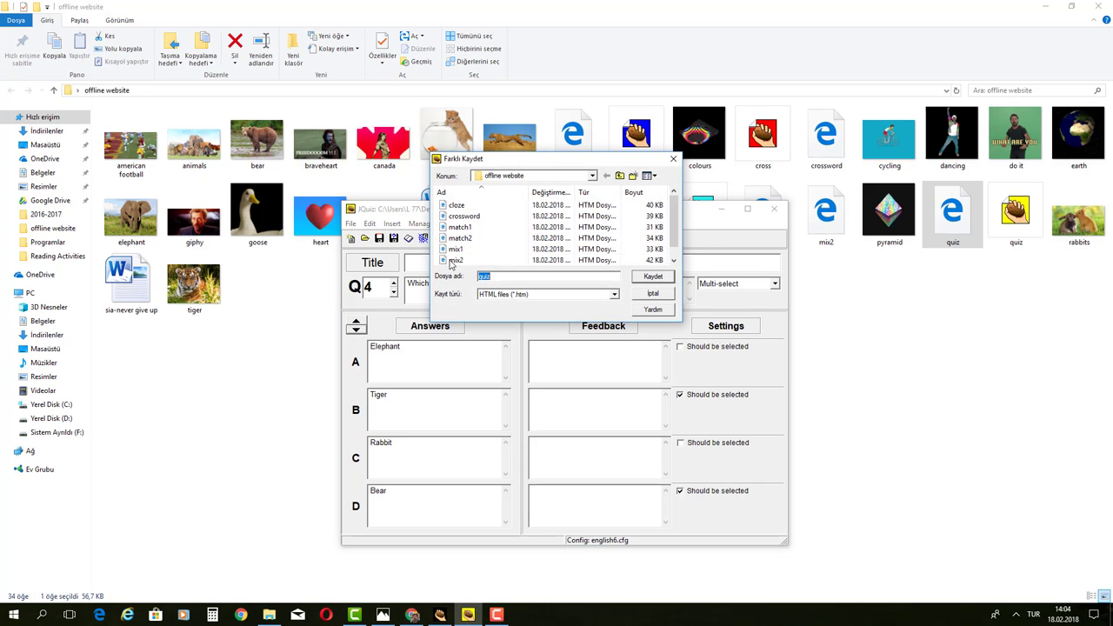
left_click(652, 277)
left_click(590, 312)
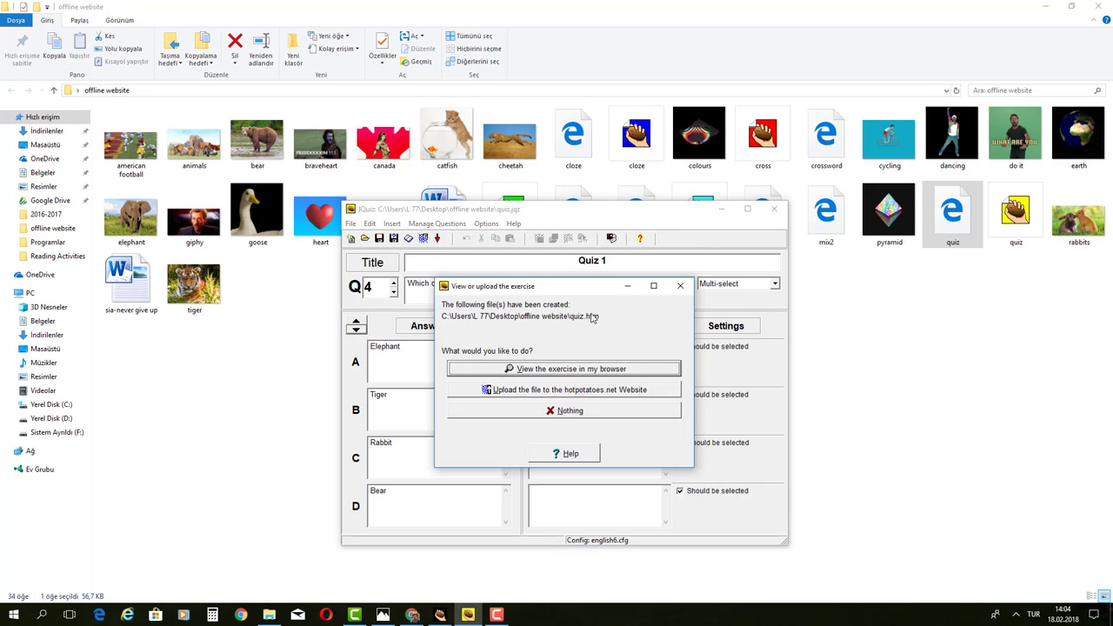
left_click(587, 374)
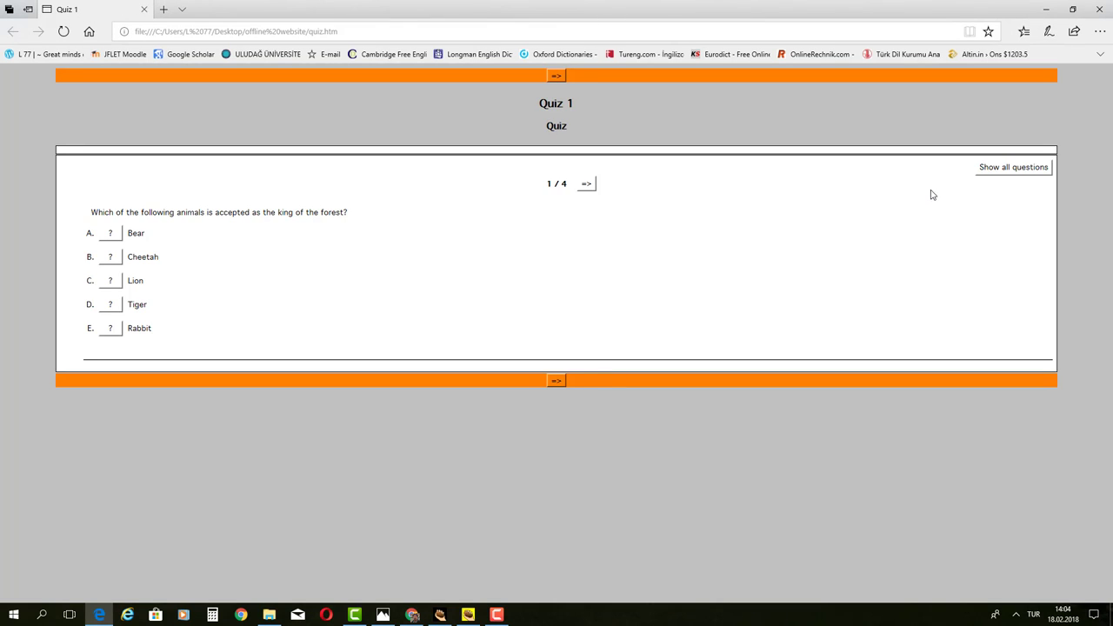
left_click(994, 174)
scroll(583, 304, "down", 2)
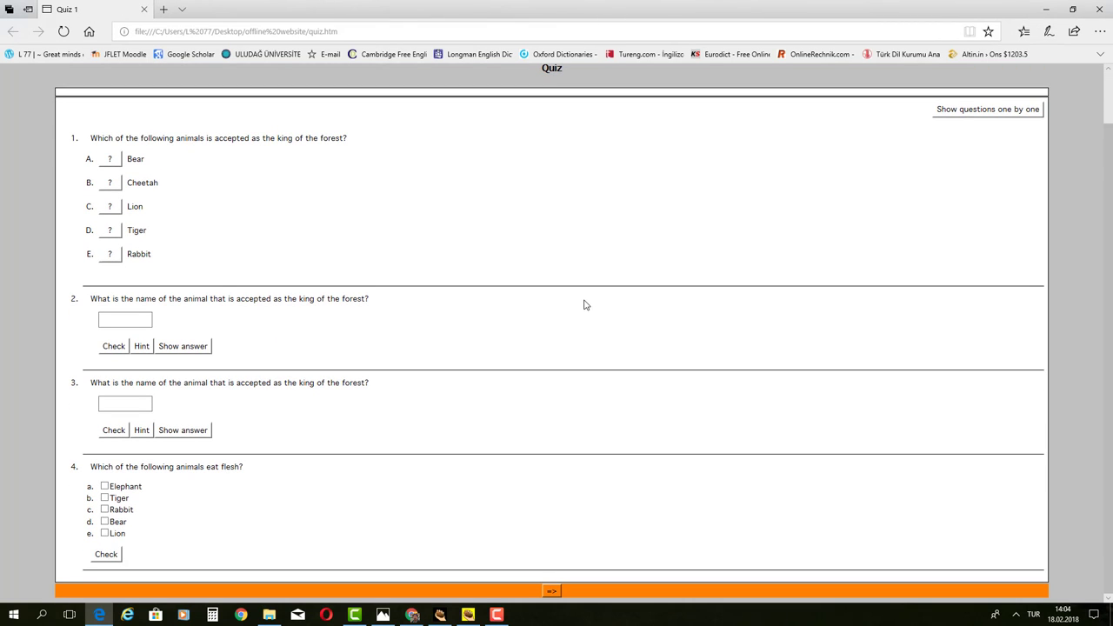
Step: Test question 1 by choosing Lion and question 2 by answering "Lion", dismissing the feedback for each
left_click(109, 208)
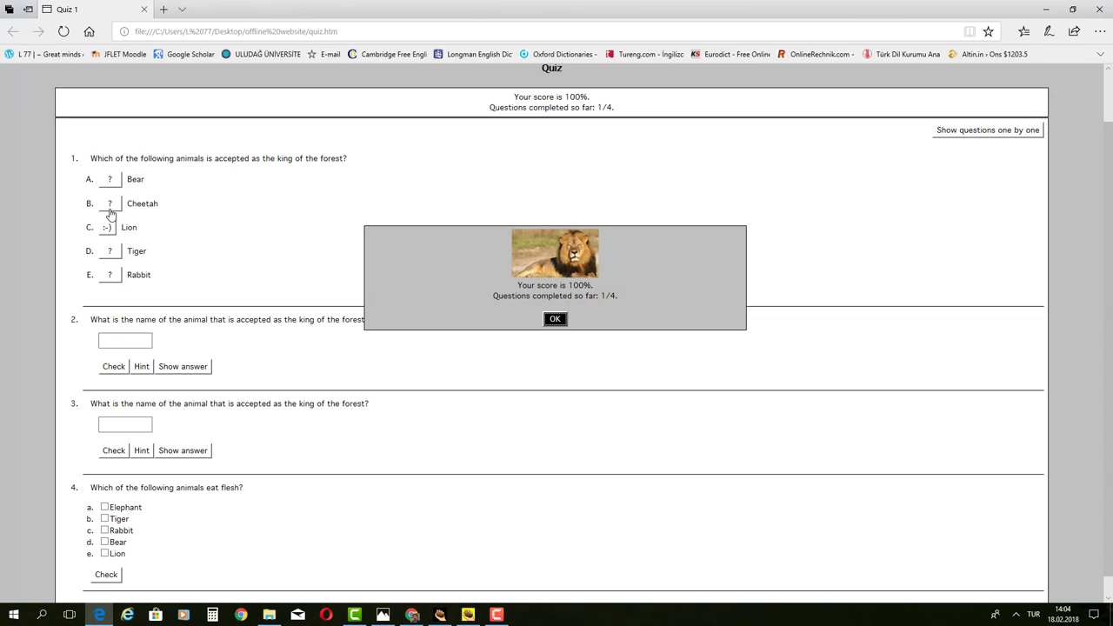
left_click(556, 320)
left_click(136, 342)
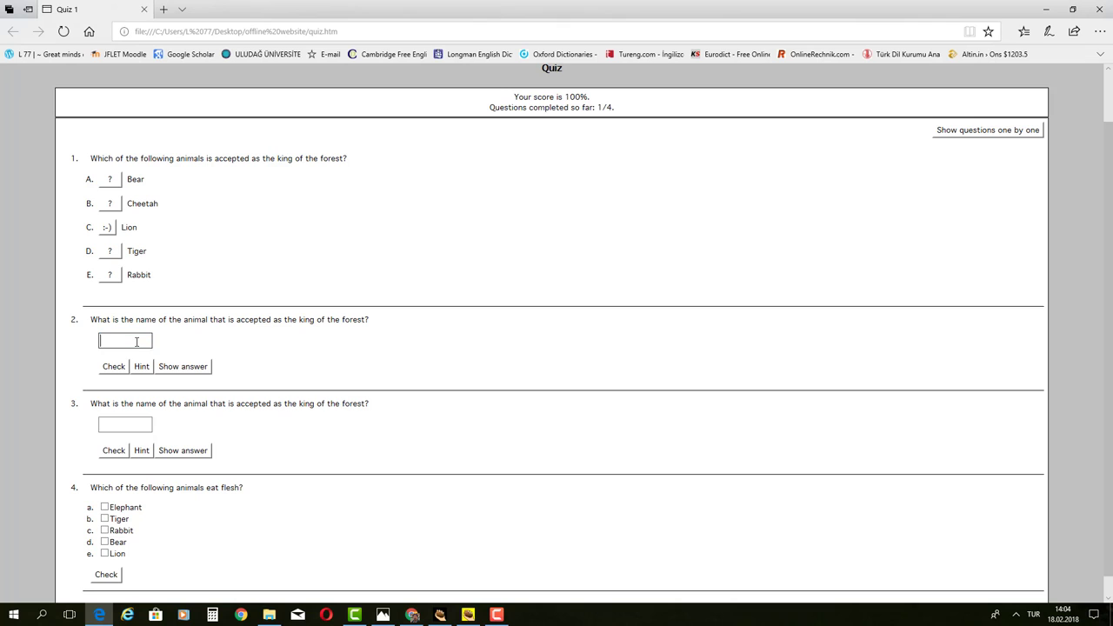
type("Lion")
left_click(118, 365)
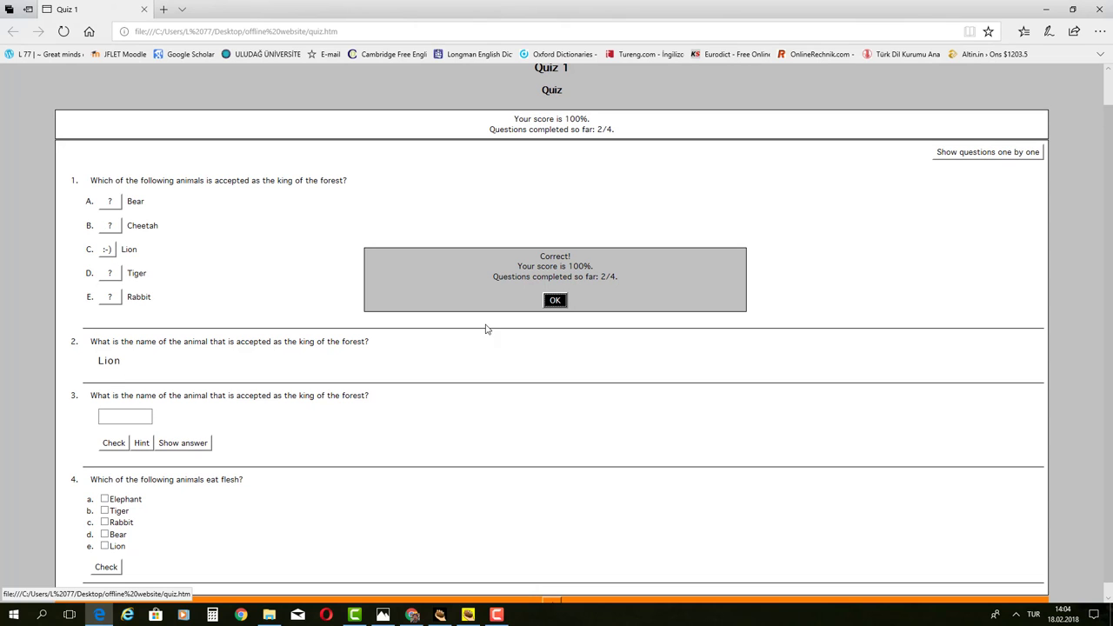
left_click(556, 301)
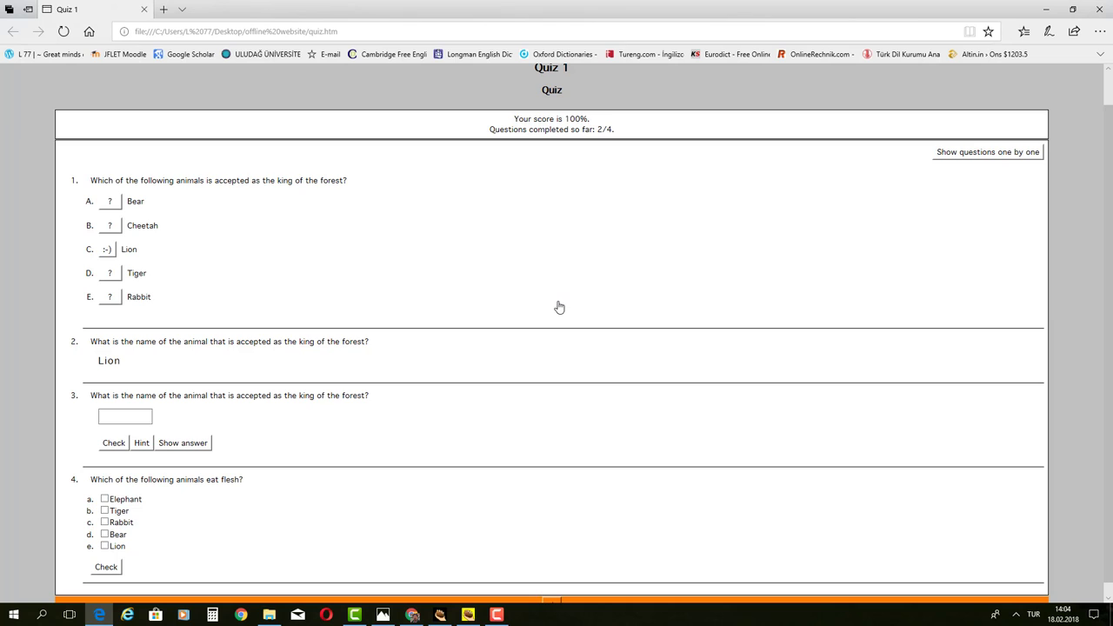
Step: Test question 3 by requesting a hint, answer it with "Lion", check the score and dismiss the feedback
left_click(137, 419)
left_click(141, 442)
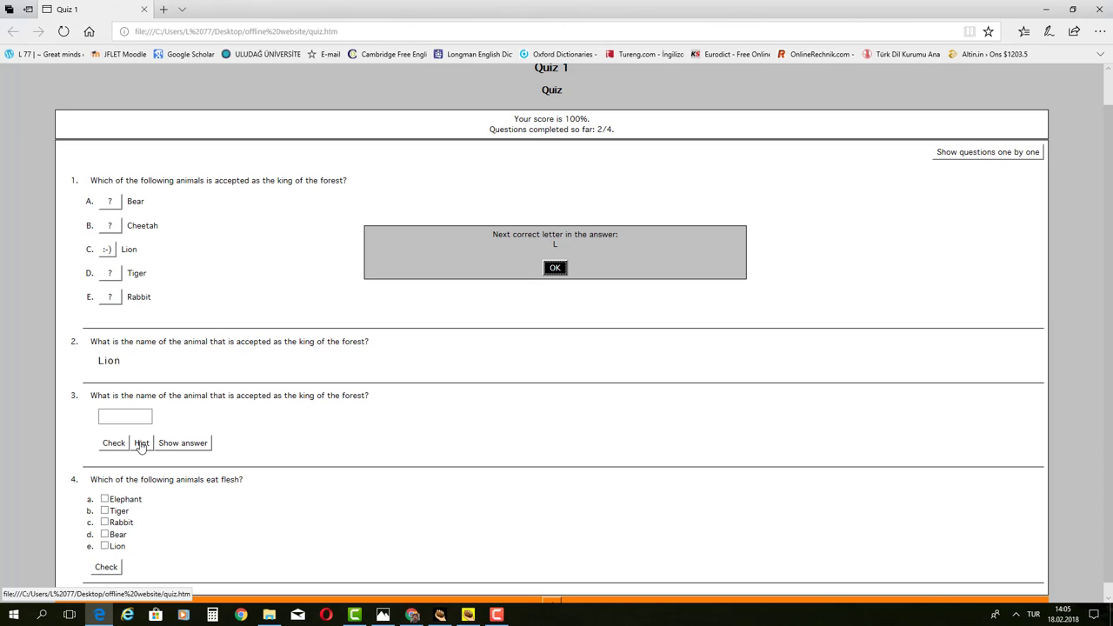
left_click(554, 270)
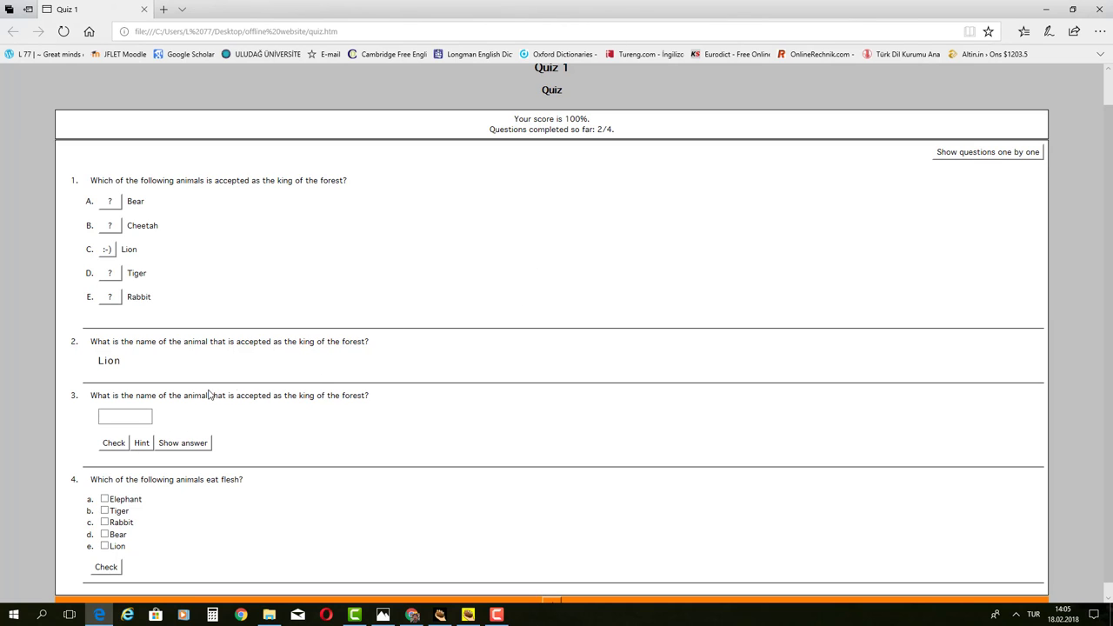
left_click(142, 418)
type("Lion")
left_click(122, 442)
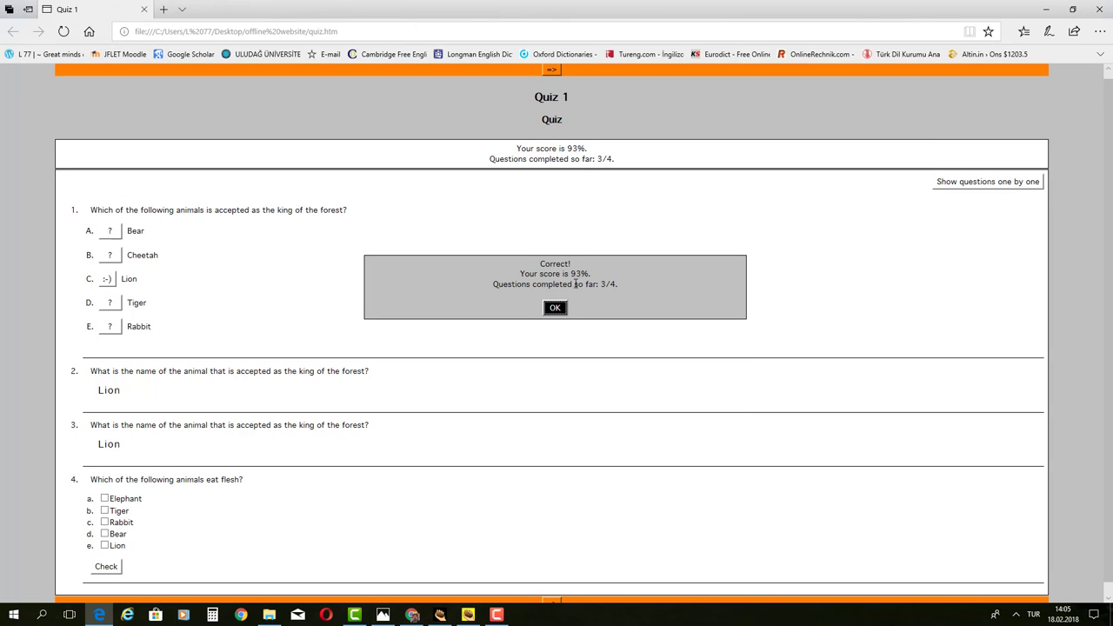
left_click_drag(592, 274, 569, 274)
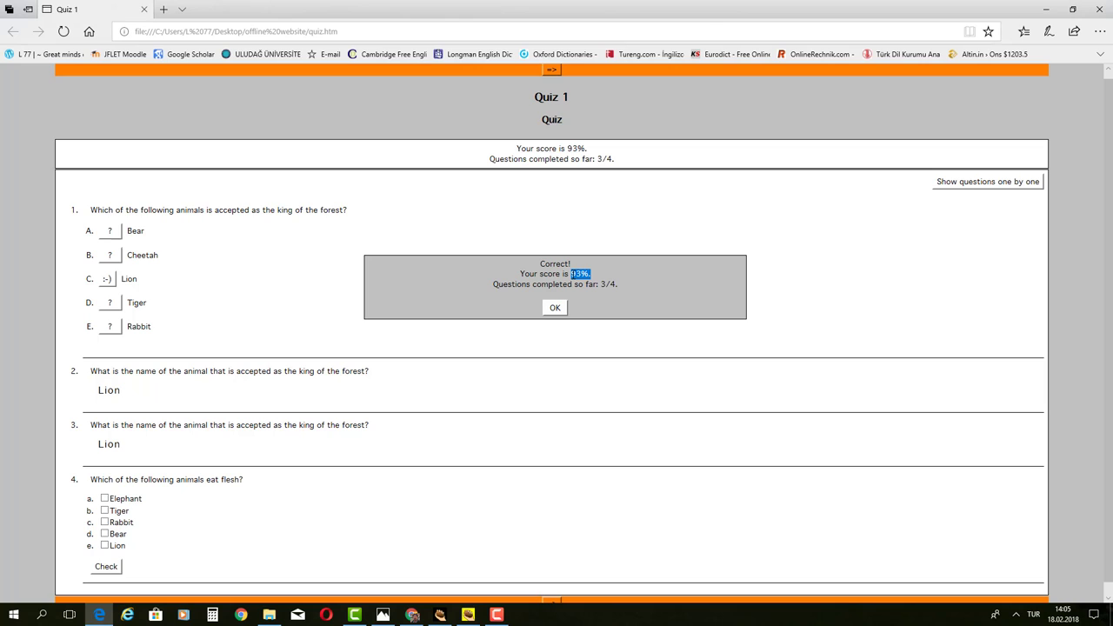
left_click(557, 311)
left_click(556, 309)
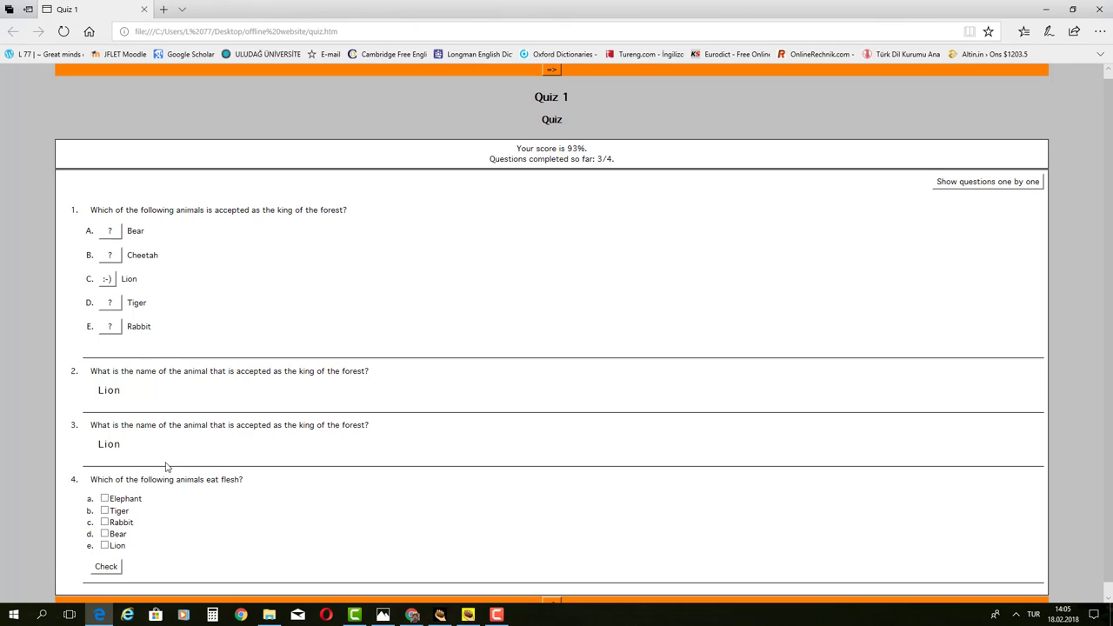
Step: Test question 4 by selecting Tiger, Bear and Lion, check the answer, dismiss the feedback and close the browser
scroll(166, 466, "down", 1)
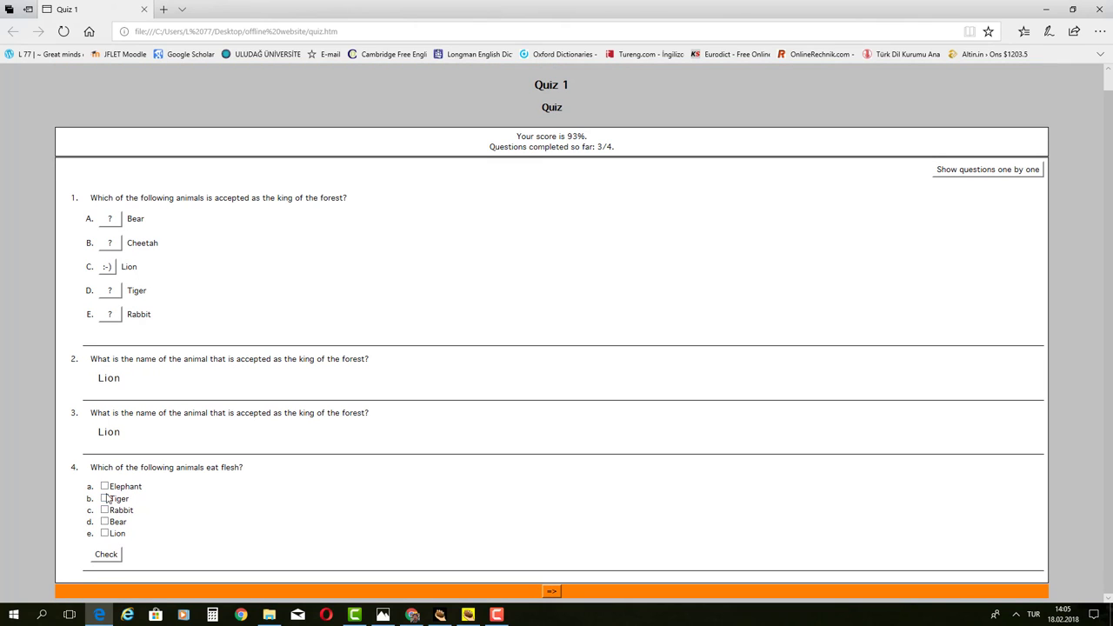
left_click(104, 498)
left_click(105, 521)
left_click(104, 533)
left_click(106, 554)
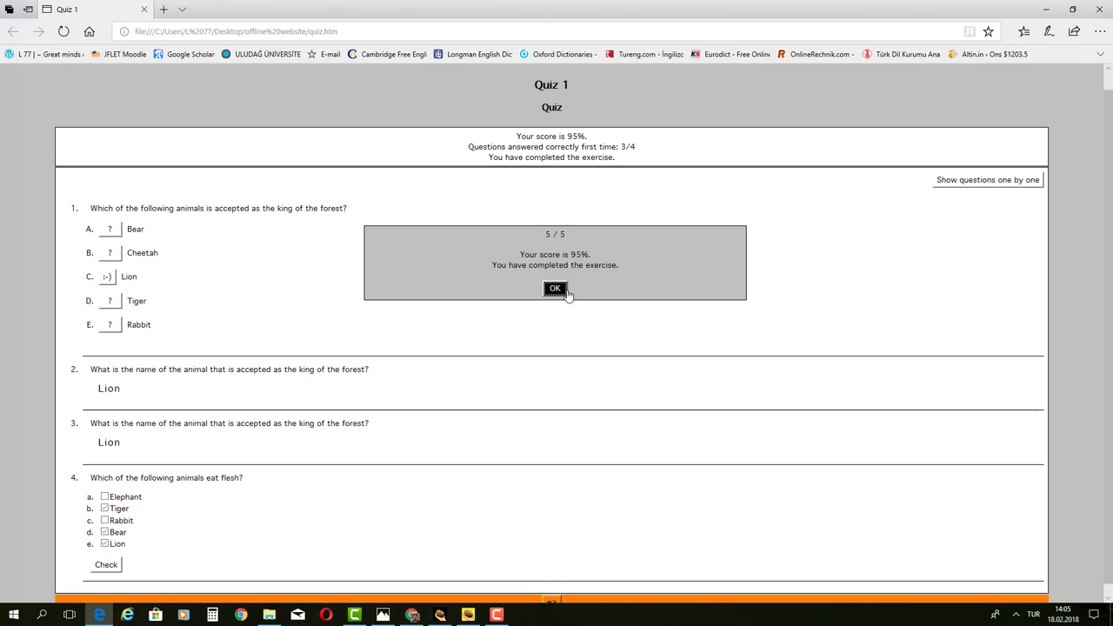
left_click_drag(591, 257, 572, 259)
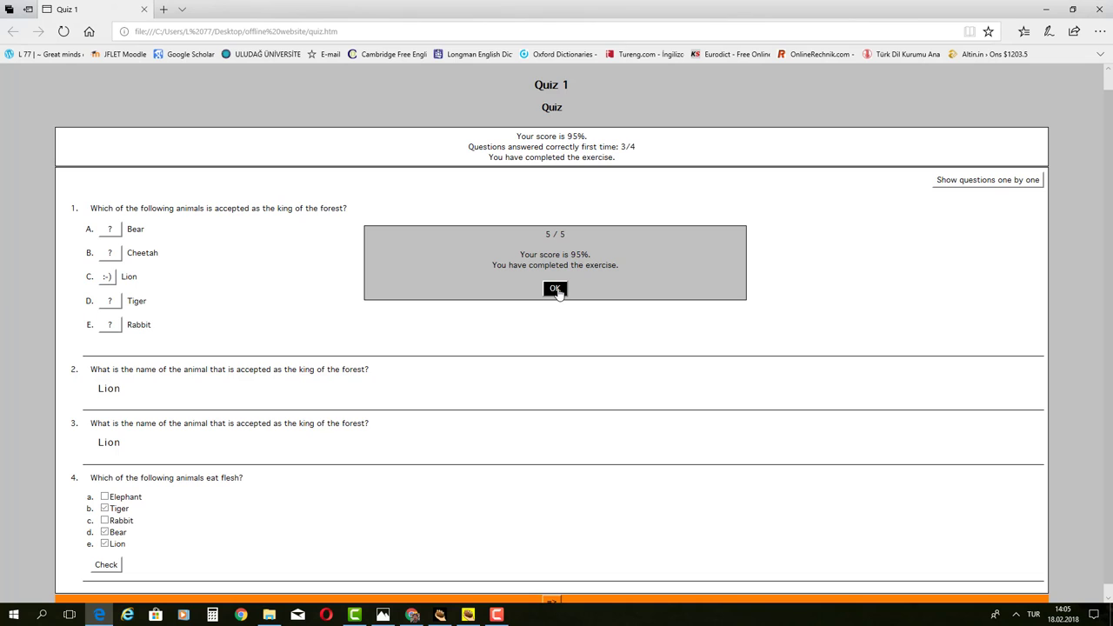
left_click(557, 290)
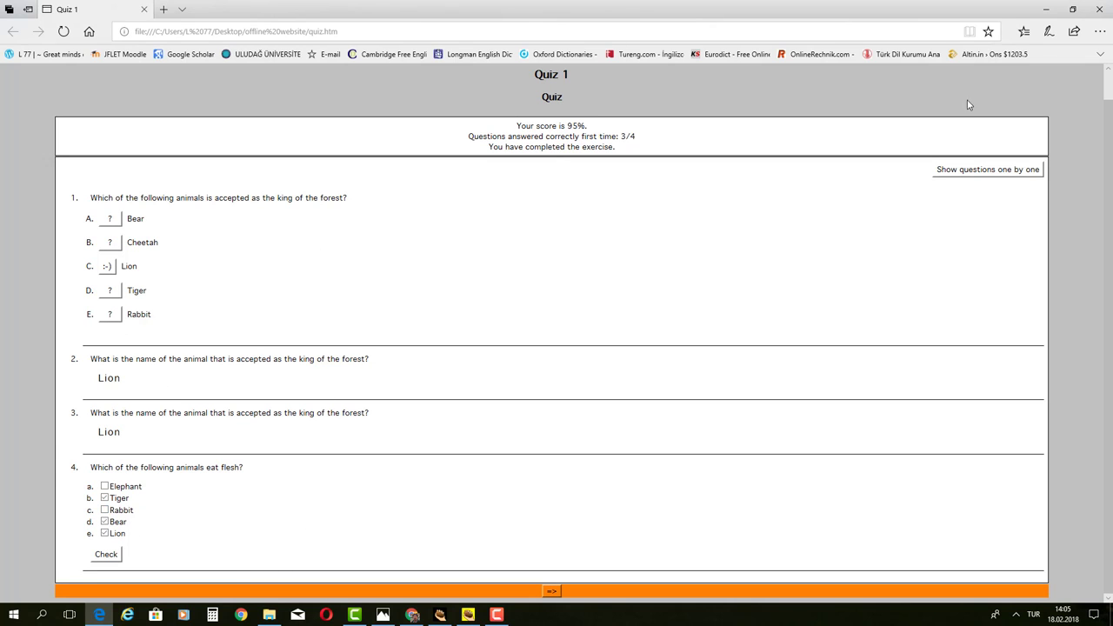
left_click(1097, 9)
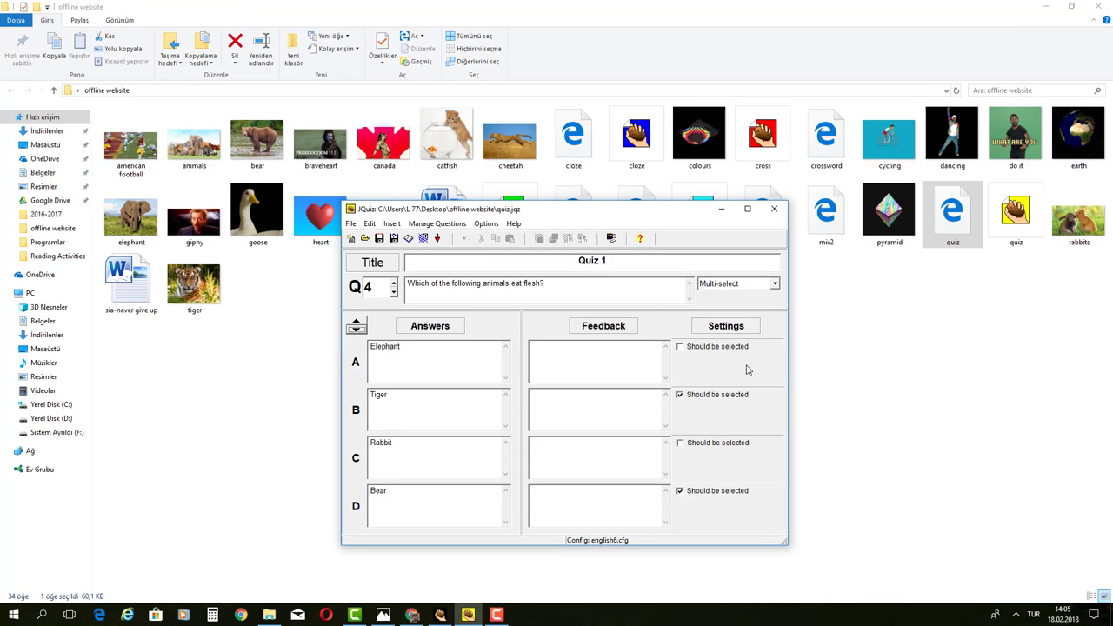
Step: Change the exercise subtitle to "Animal Quiz 1" in the quiz's output configuration and confirm it
left_click(612, 239)
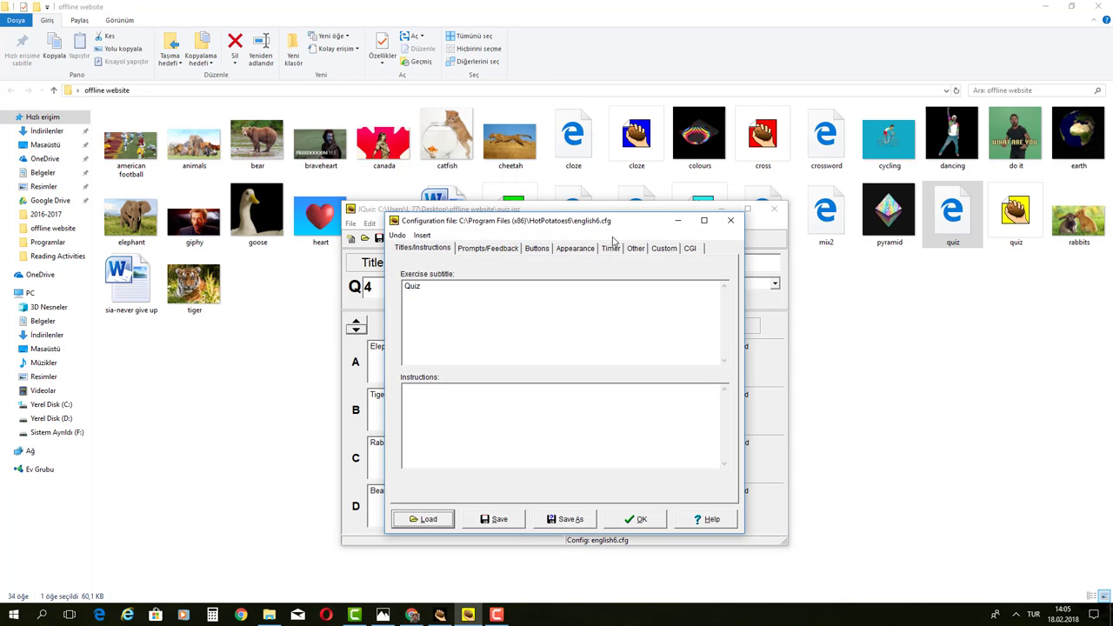
left_click(429, 288)
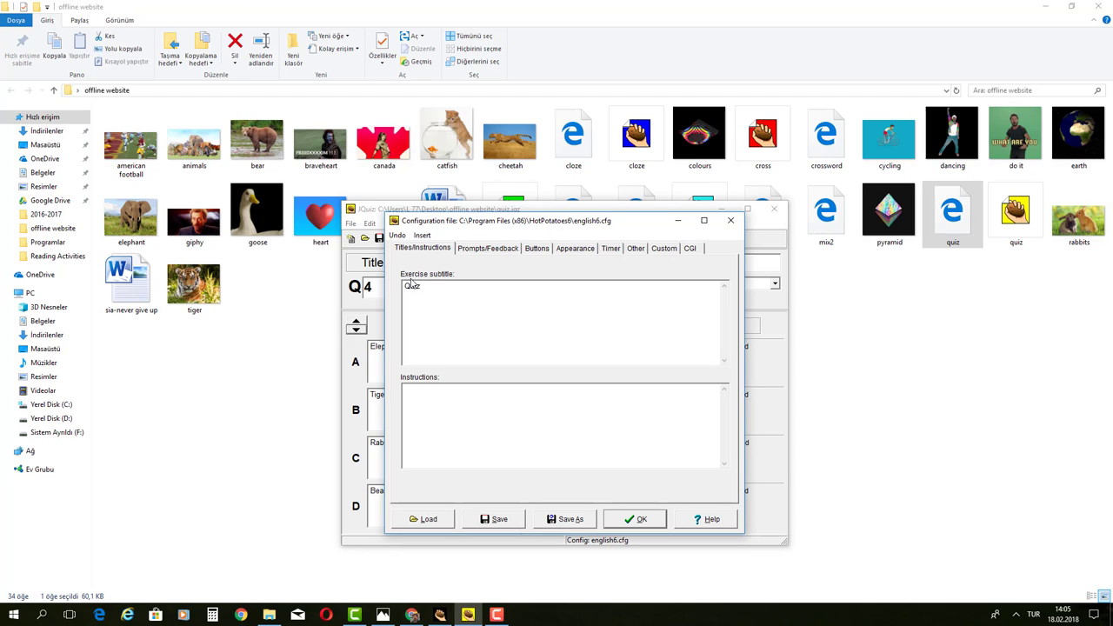
type("Animal")
left_click(626, 521)
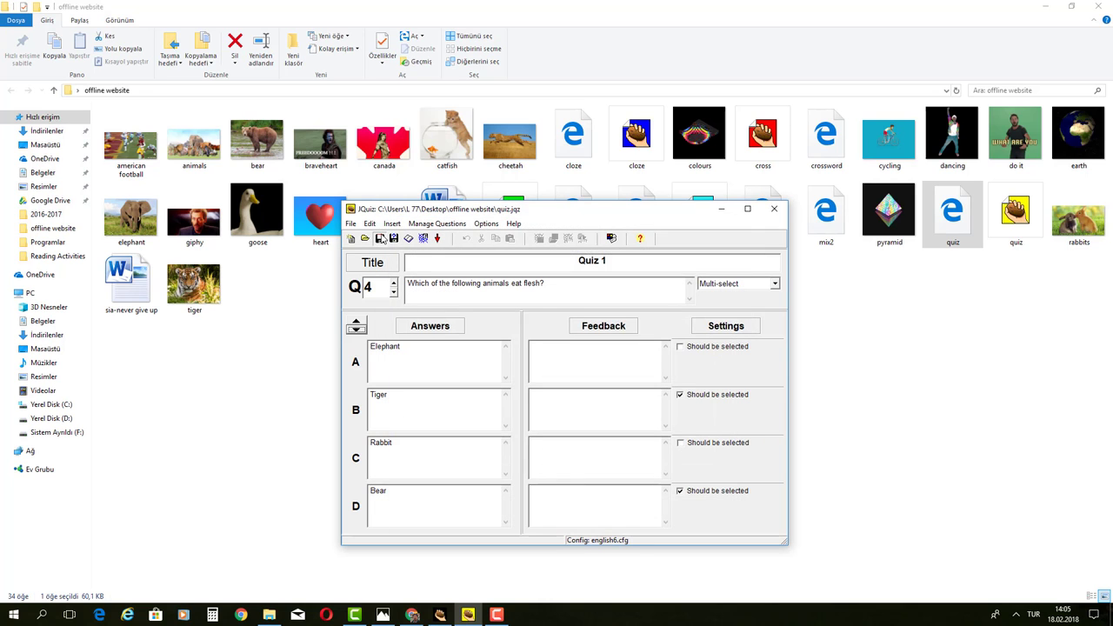
Step: Export the quiz again over quiz.htm, check its subtitle in the browser and close the browser
left_click(423, 237)
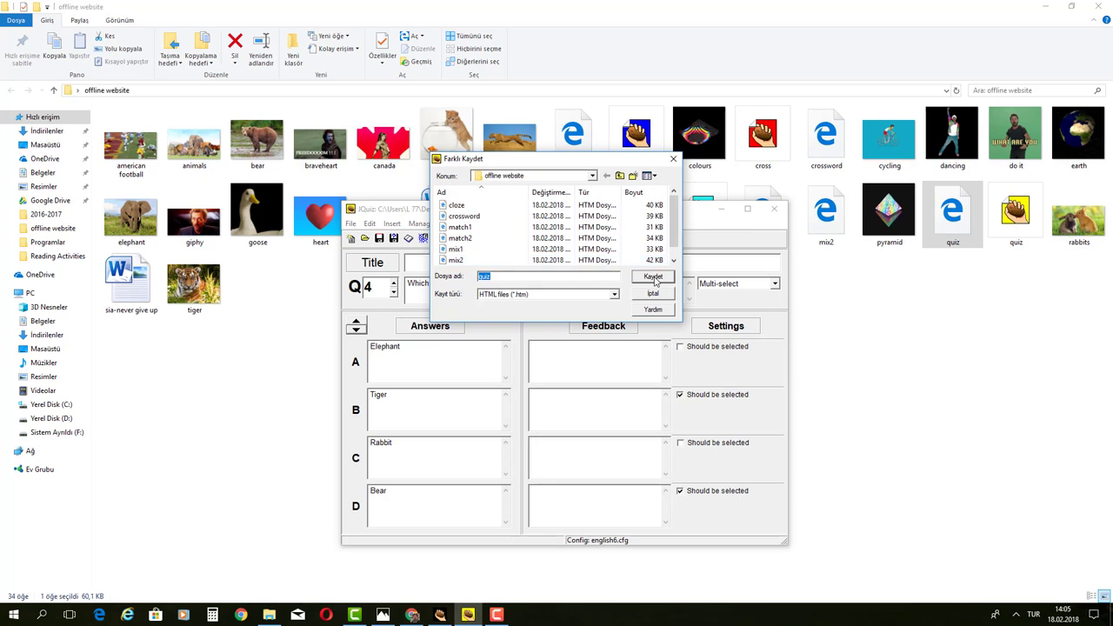
left_click(654, 276)
left_click(598, 310)
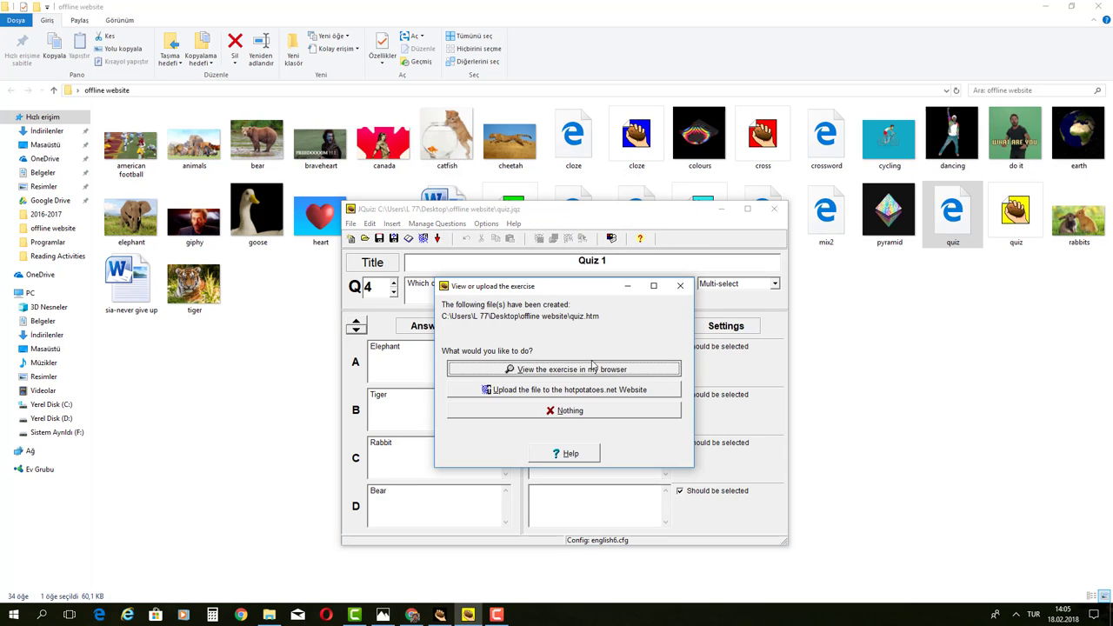
left_click(592, 367)
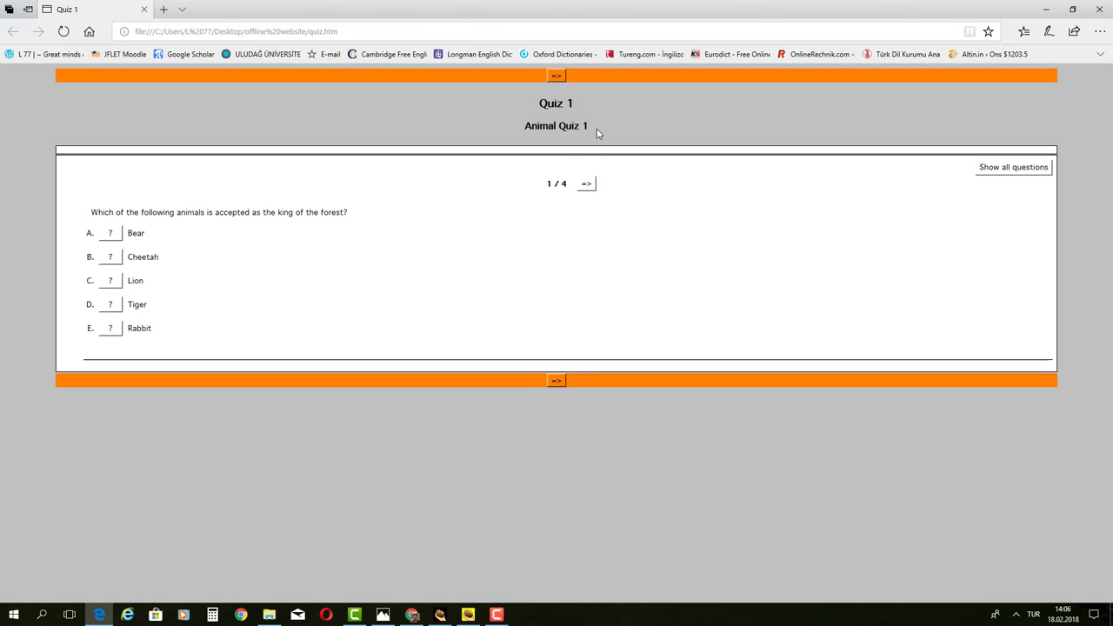
left_click_drag(596, 128, 524, 130)
left_click(618, 134)
left_click(1098, 9)
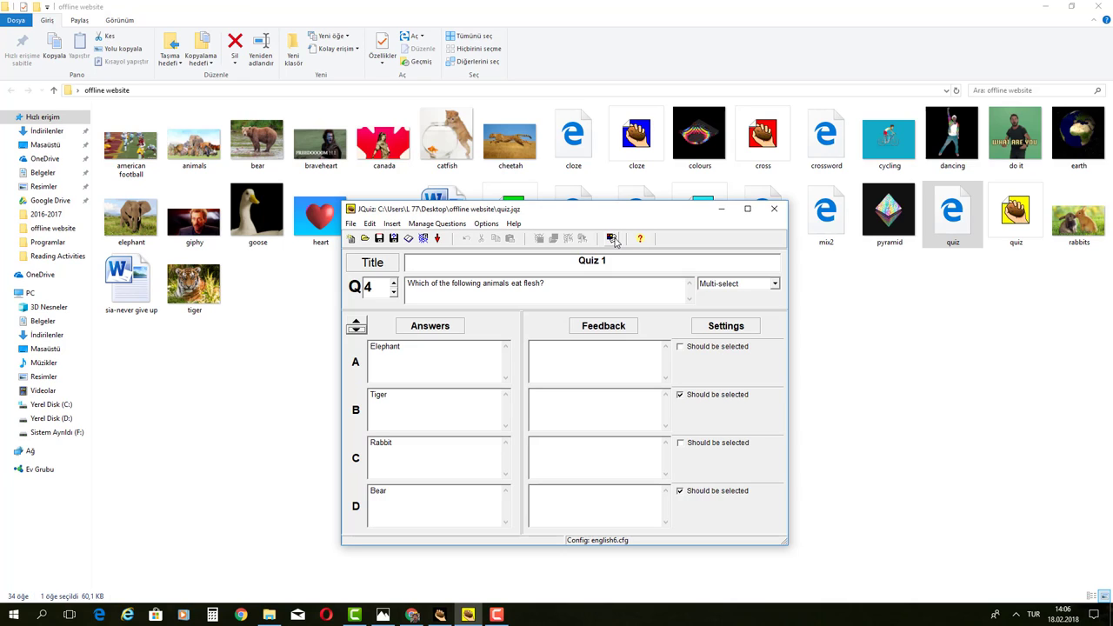
Step: Close JQuiz and reopen the offline website folder from the desktop in a maximized window
left_click(774, 211)
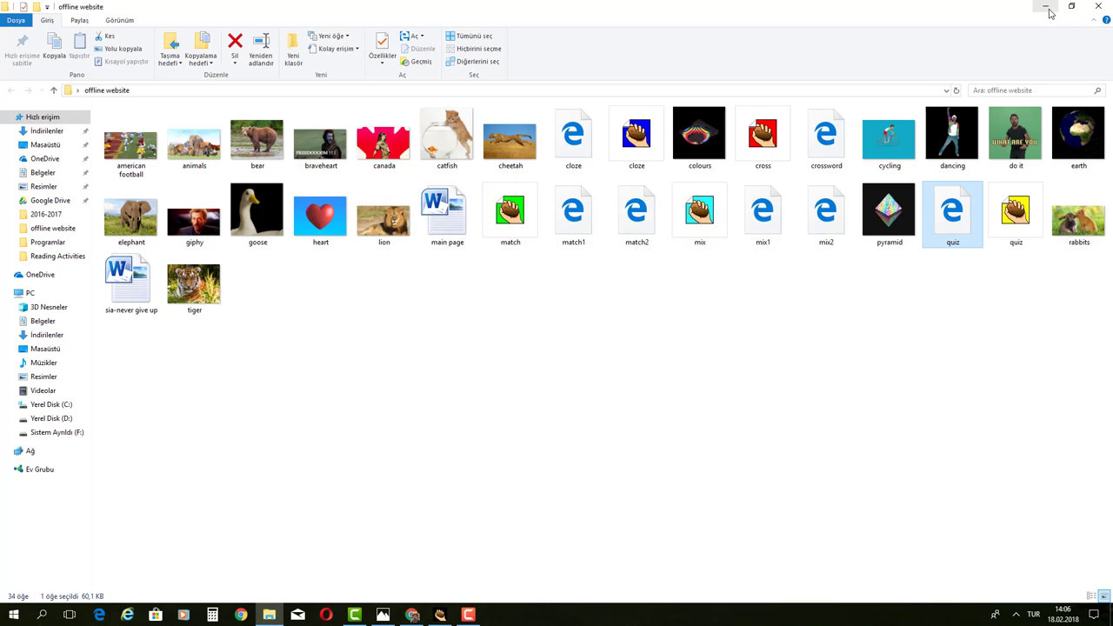
left_click(1046, 6)
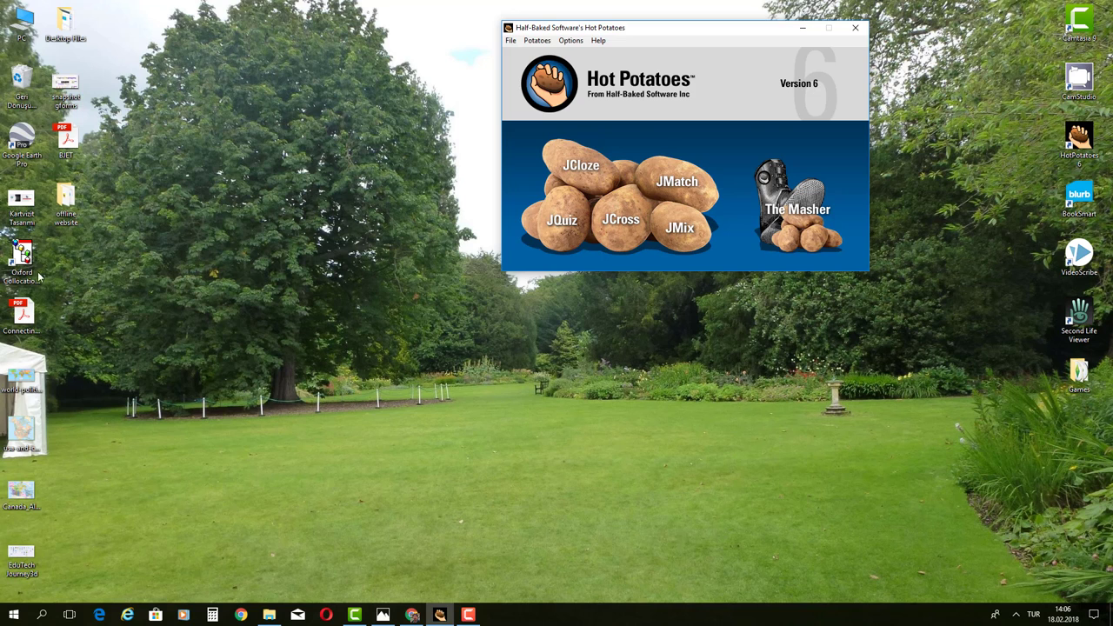
double_click(58, 202)
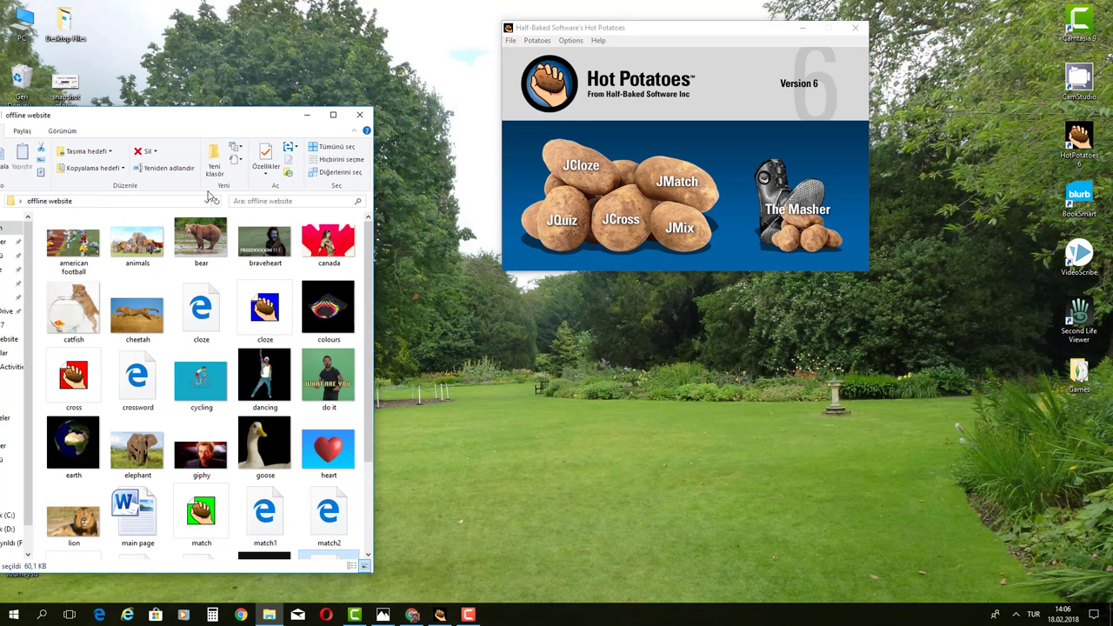
left_click(333, 114)
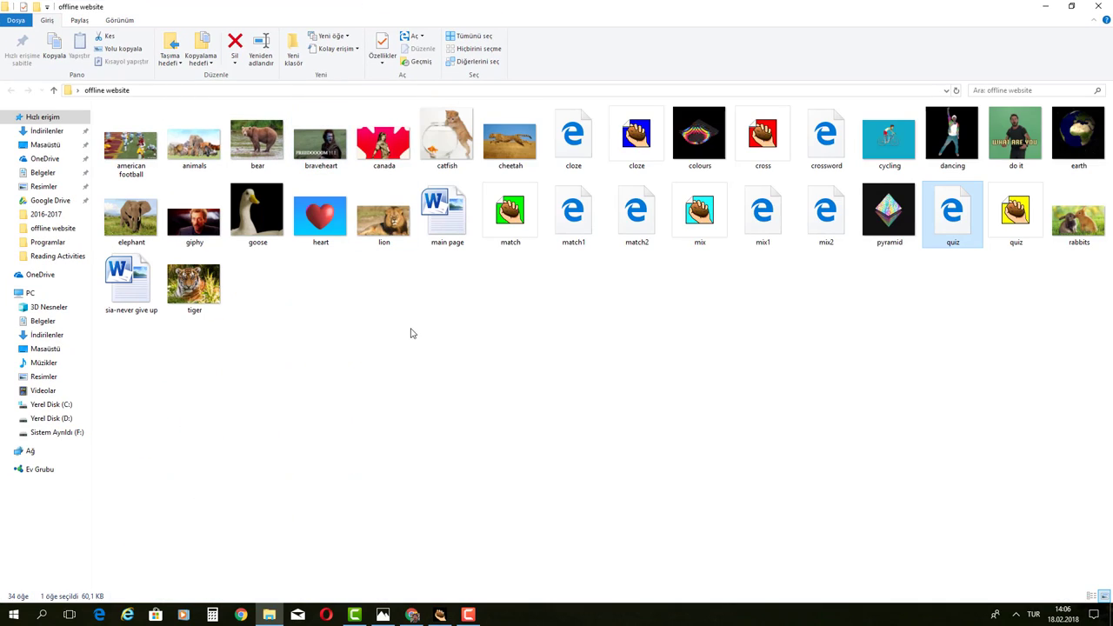
Step: Highlight the Hot Potatoes source files cloze, cross, mix, match and quiz together, and clear the selection
left_click(639, 144)
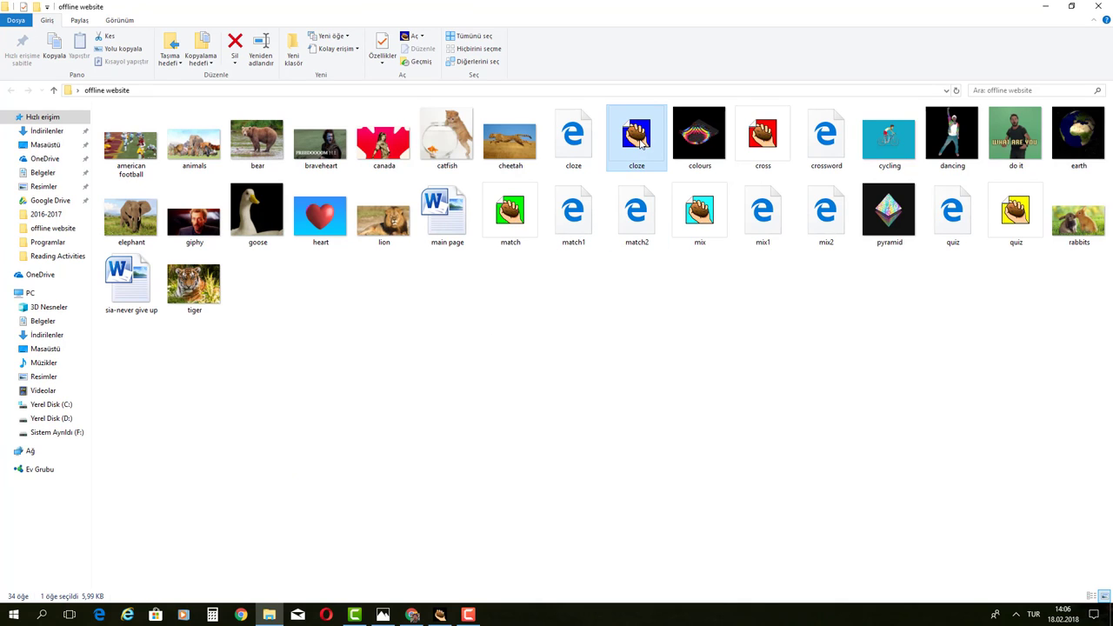
left_click(765, 145, "ctrl")
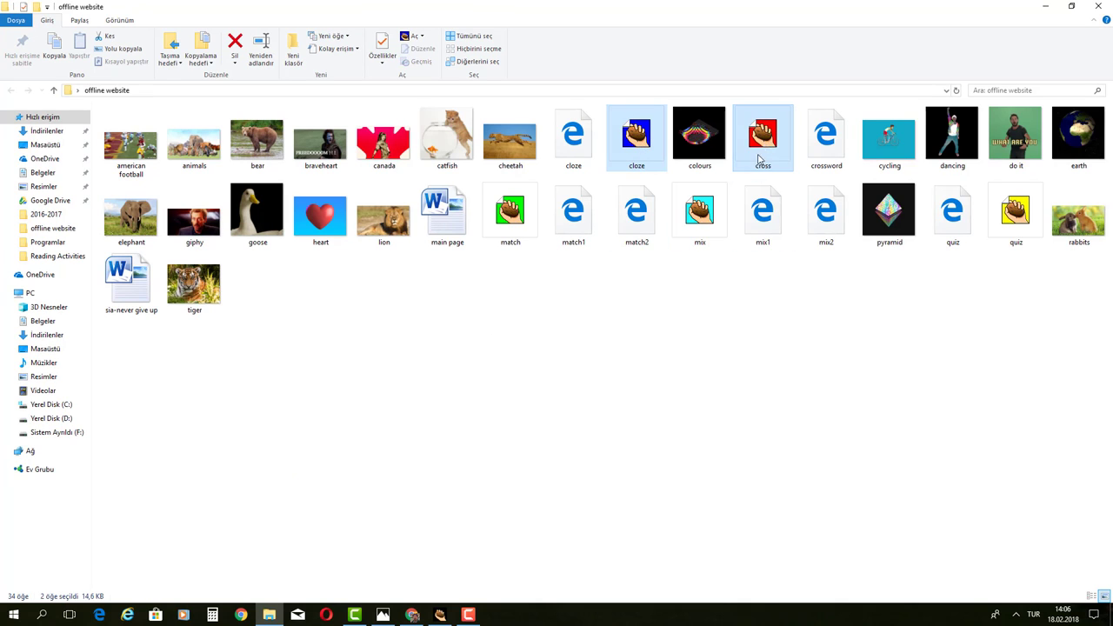
left_click(706, 226, "ctrl")
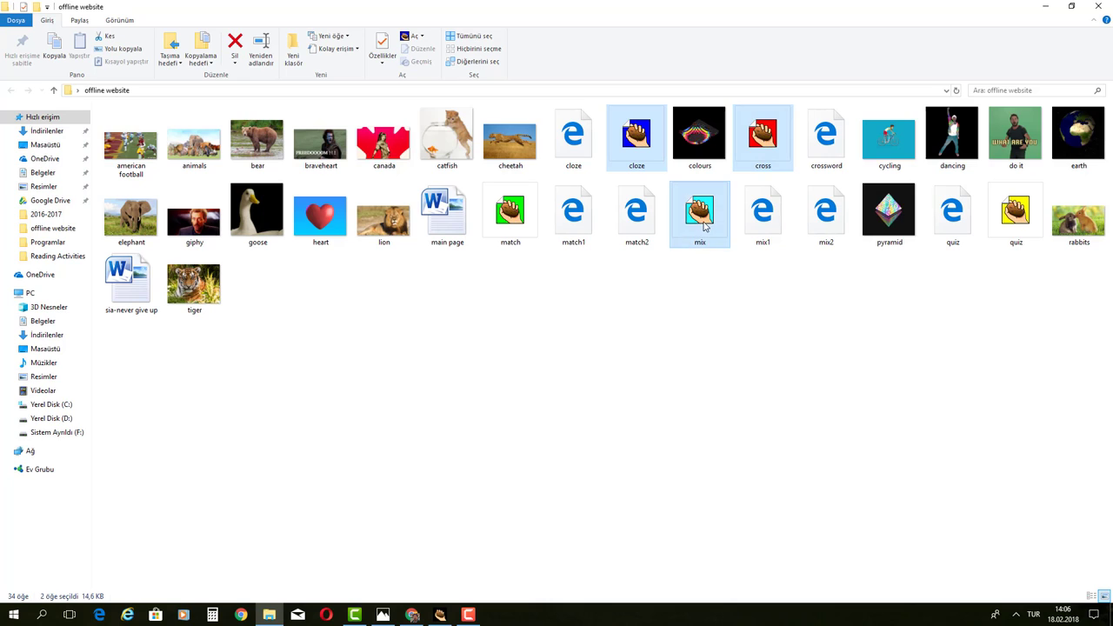
left_click(510, 220, "ctrl")
left_click(1018, 213, "ctrl")
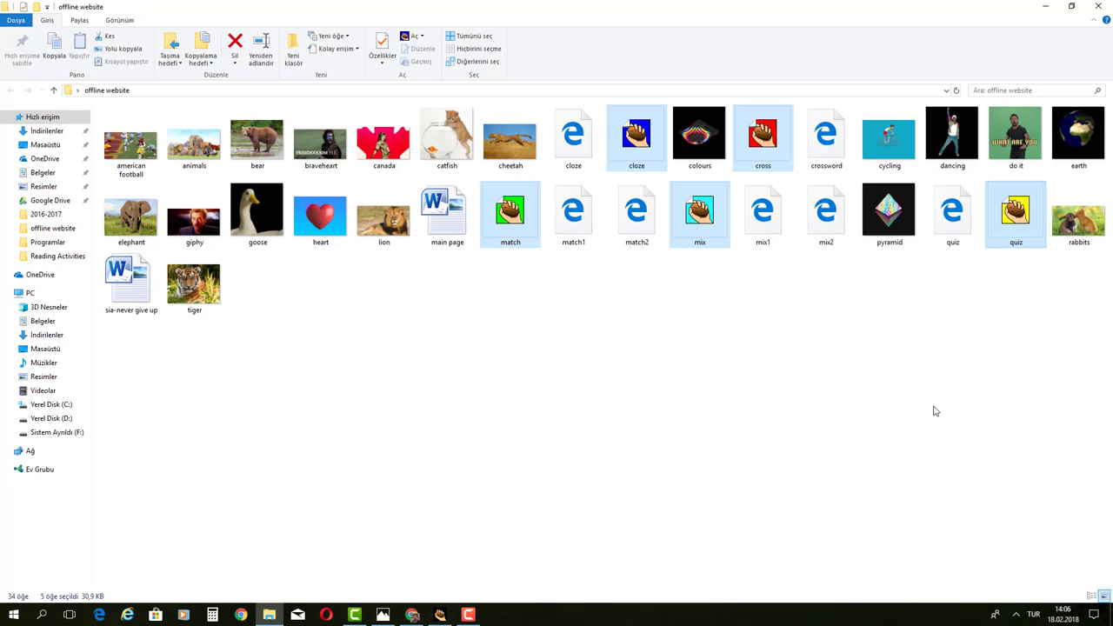
left_click(698, 388)
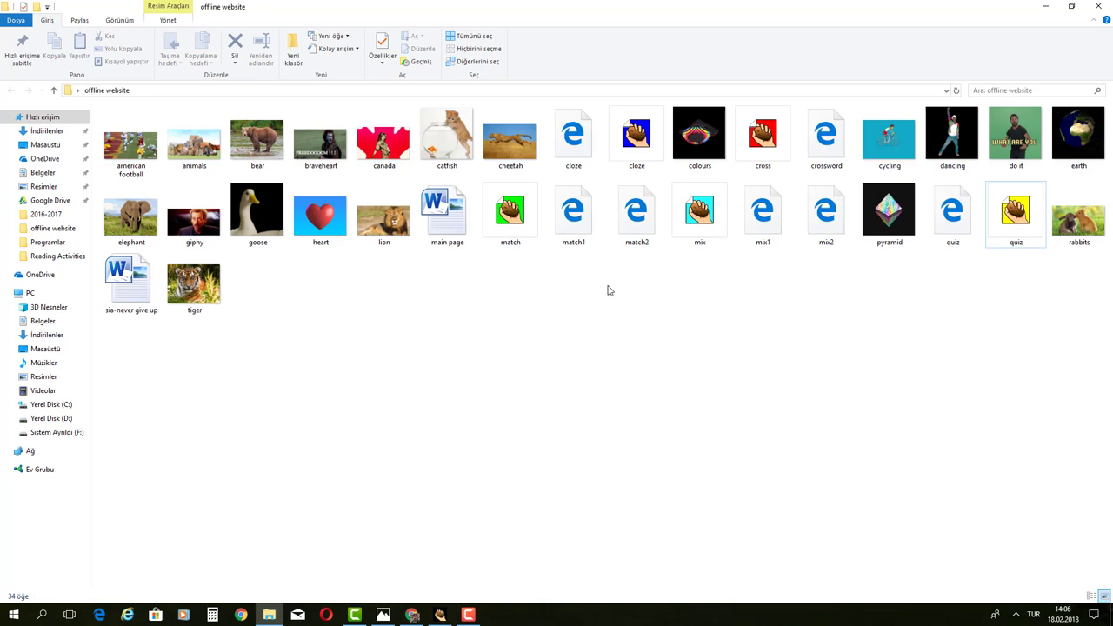
Step: Select the exported web pages cloze, crossword, match1, match2, mix1, mix2 and quiz together
left_click(563, 137)
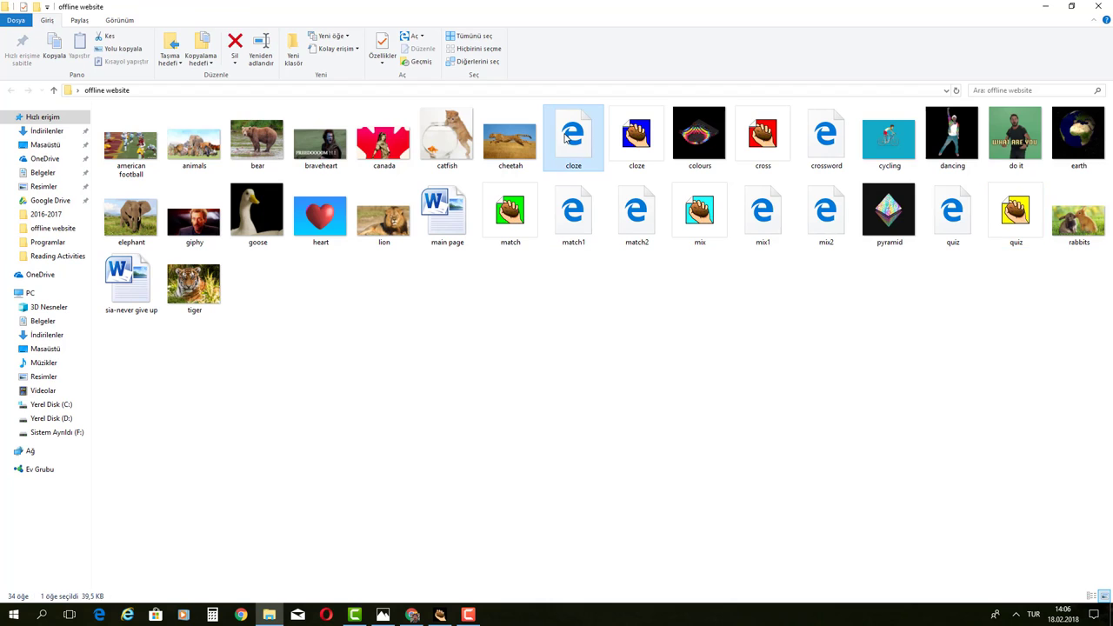
left_click(826, 144, "ctrl")
left_click(578, 239, "ctrl")
left_click(643, 228, "ctrl")
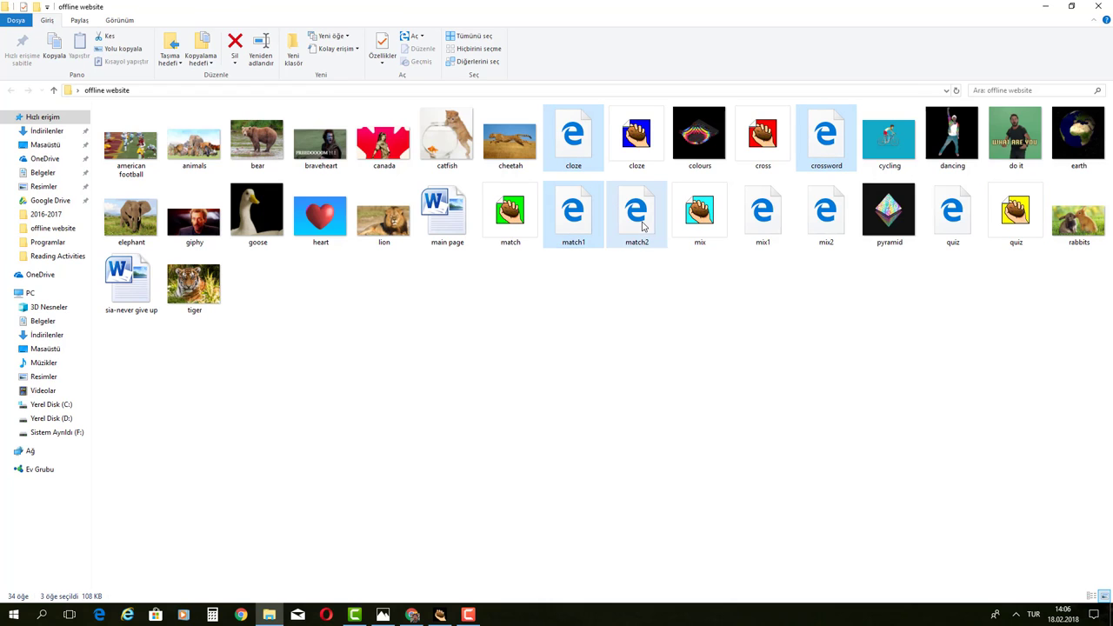
left_click(766, 227, "ctrl")
left_click(843, 233, "ctrl")
left_click(958, 231, "ctrl")
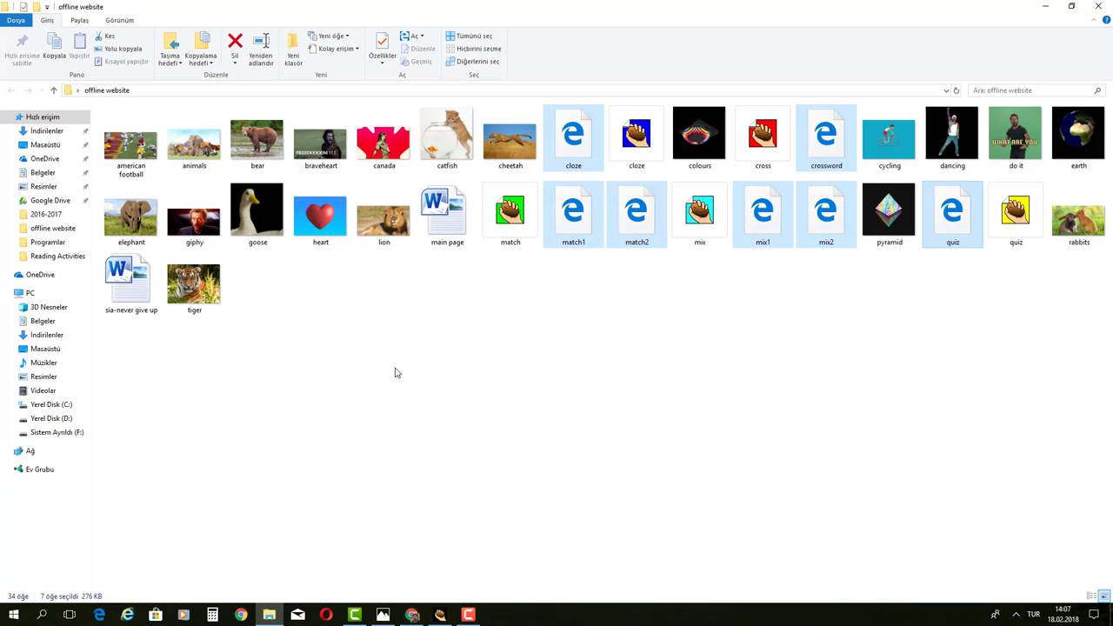